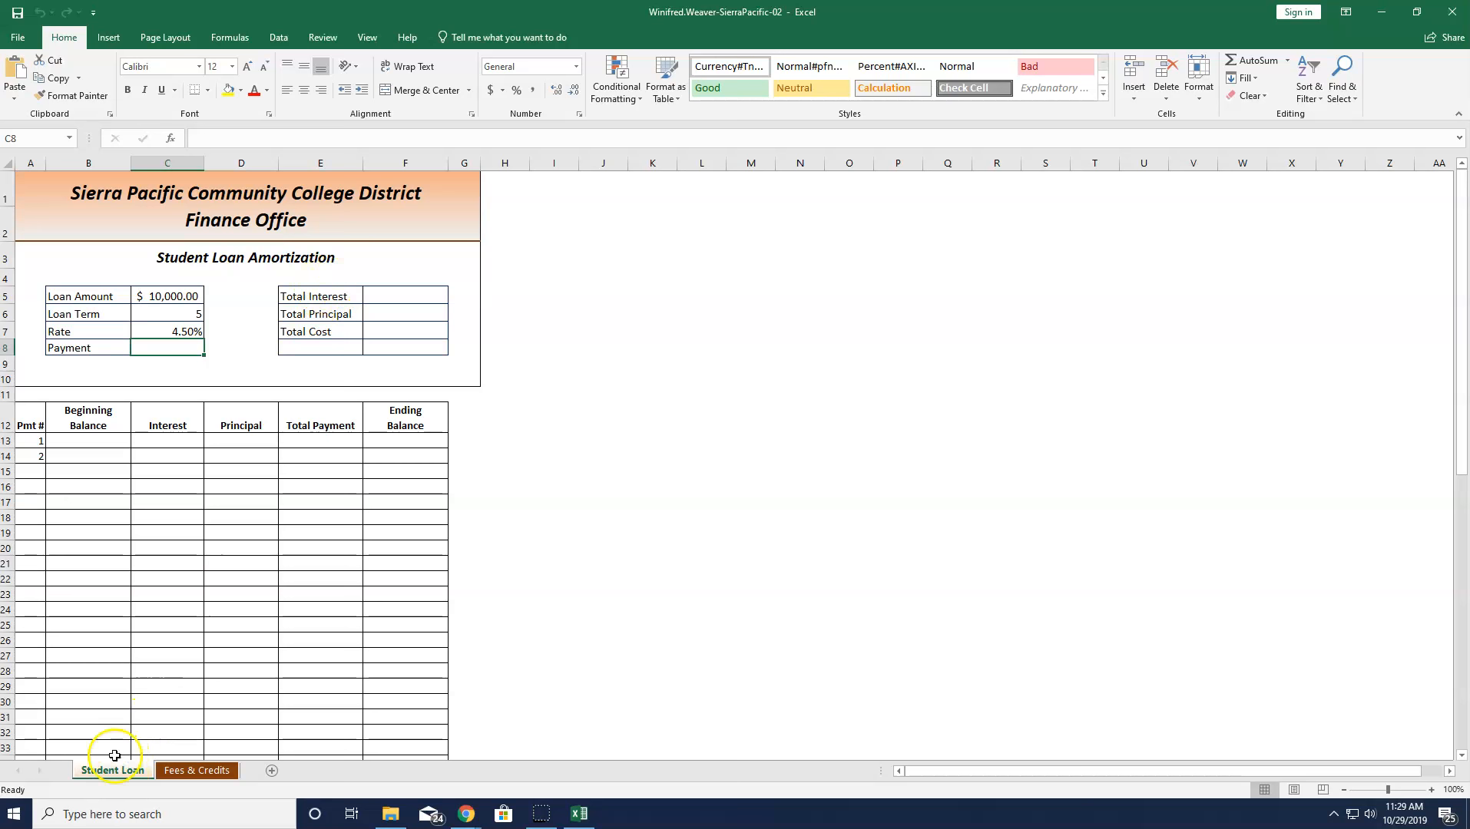
- Create named ranges for the loan inputs in B5:C8 from the labels in the left column
click(109, 297)
drag(110, 298, 187, 349)
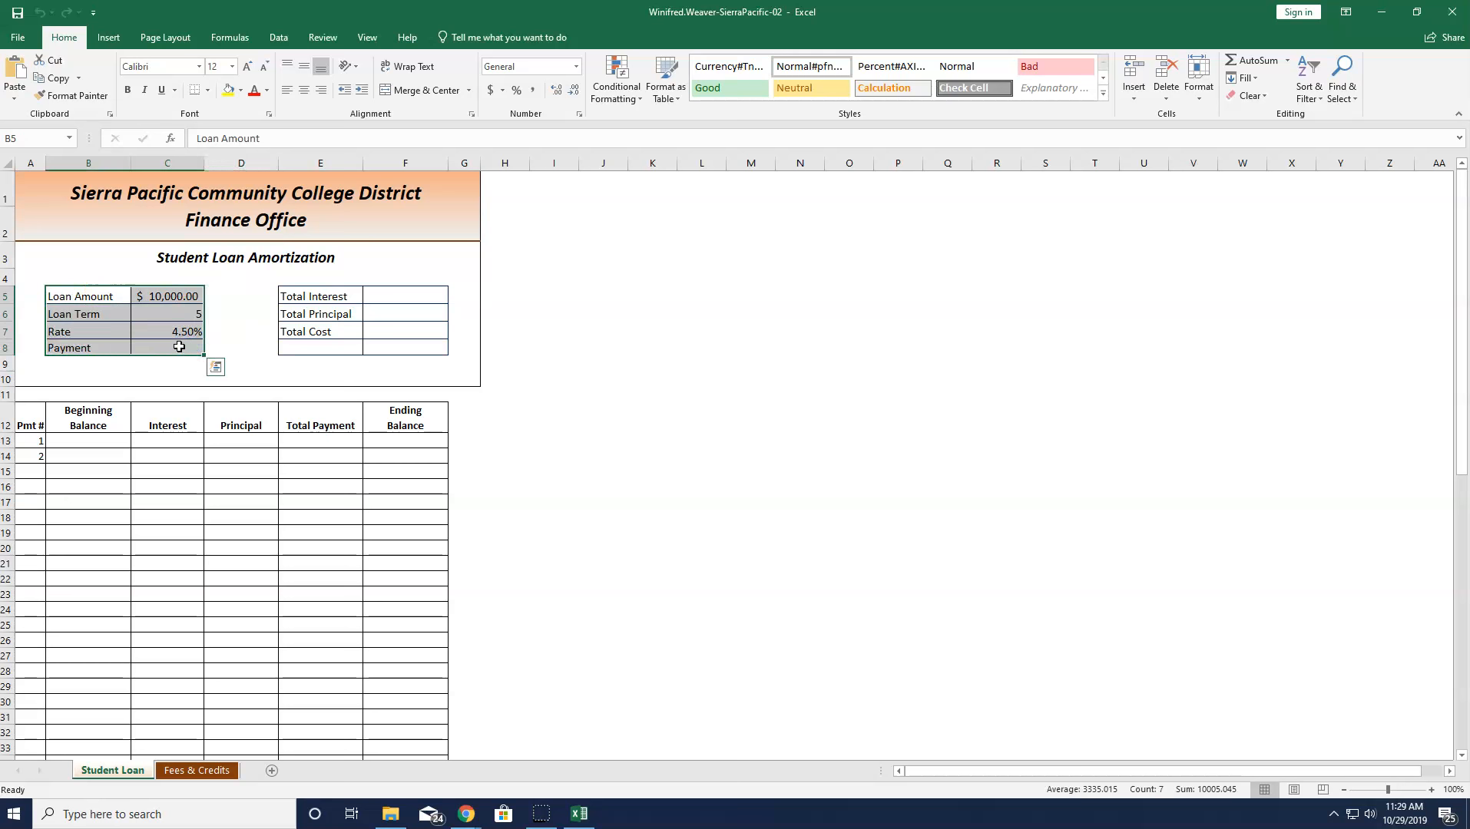
click(229, 37)
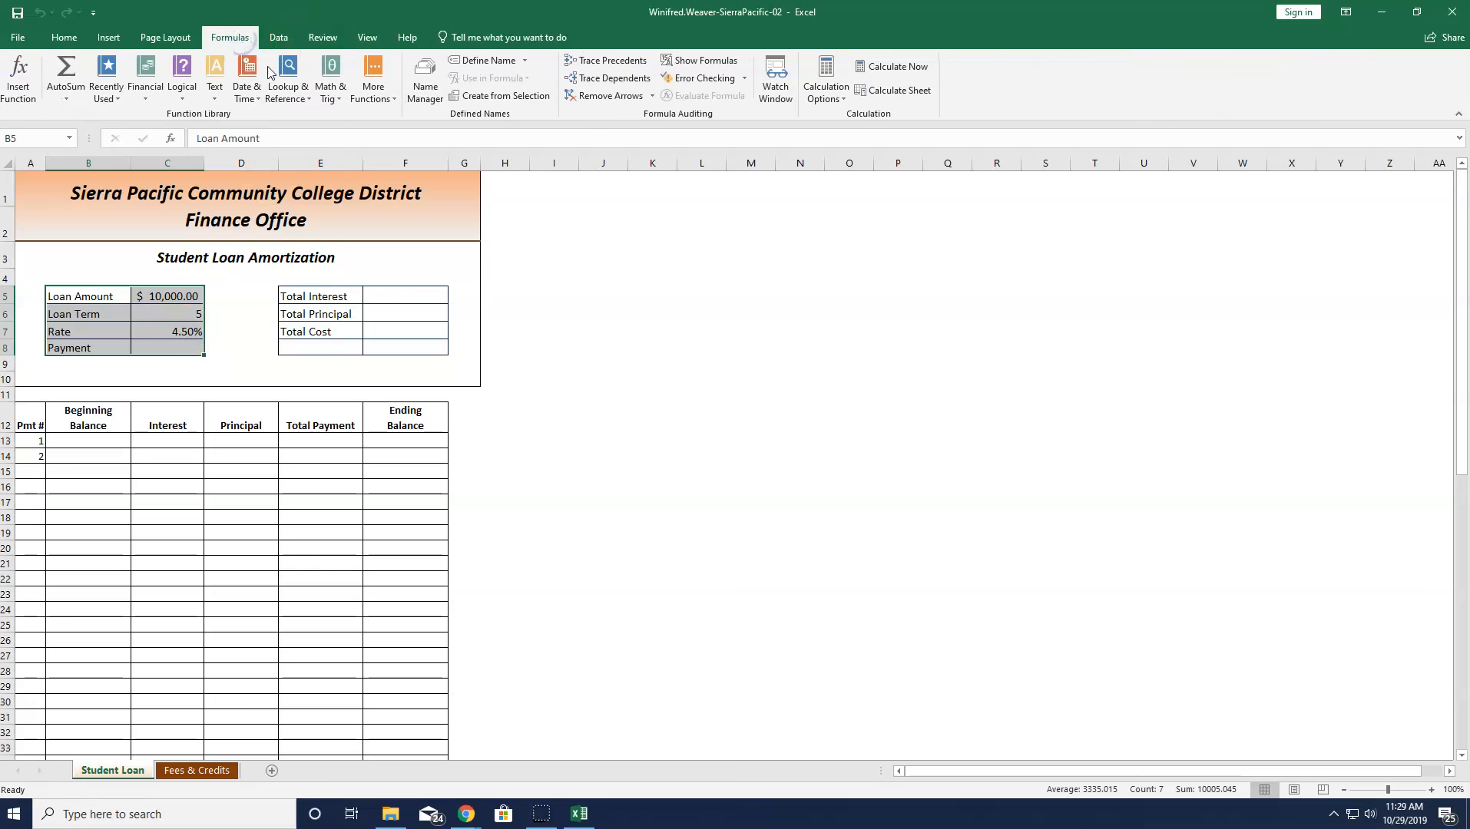
click(495, 95)
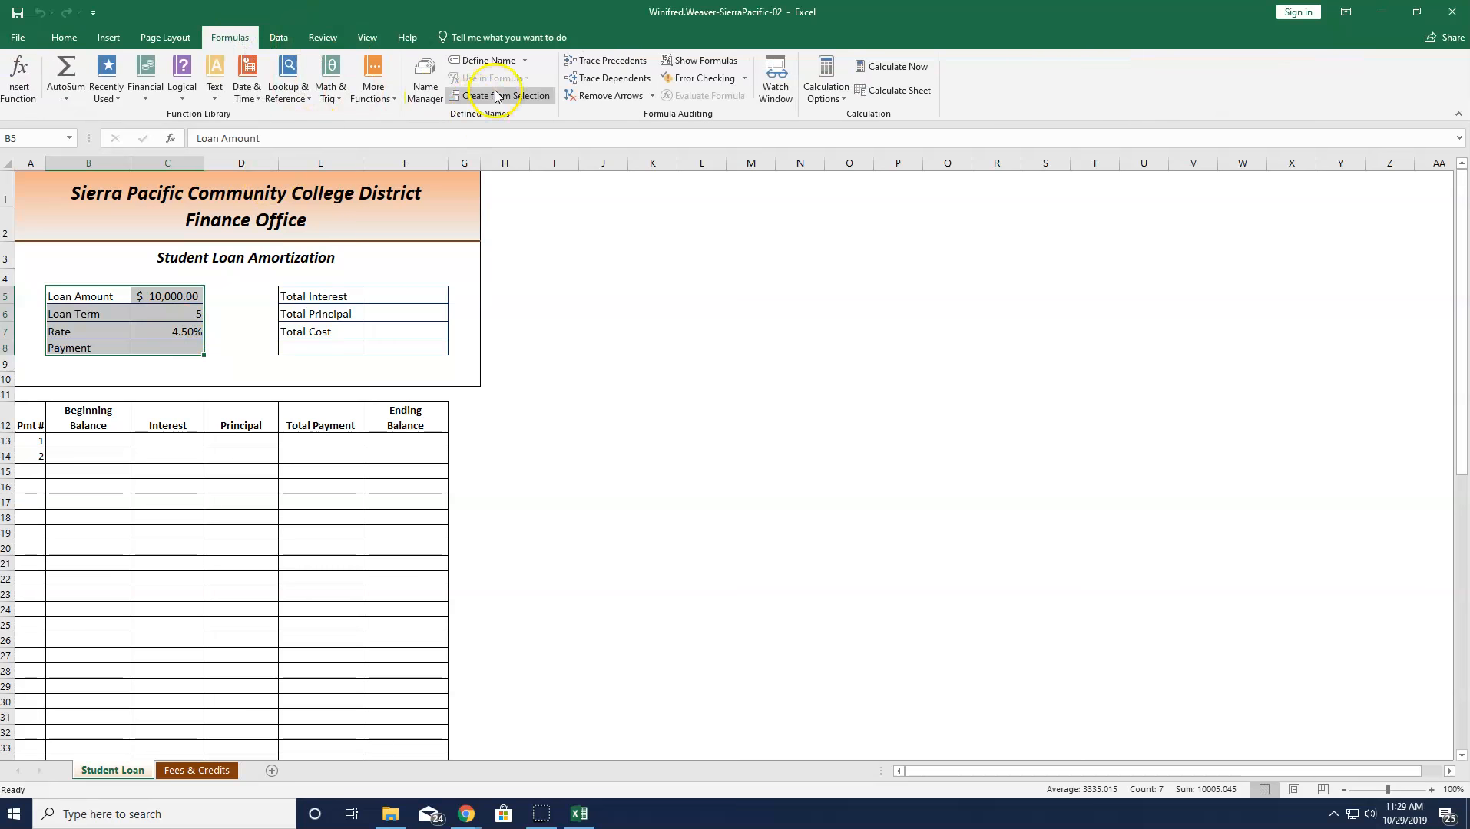
click(927, 362)
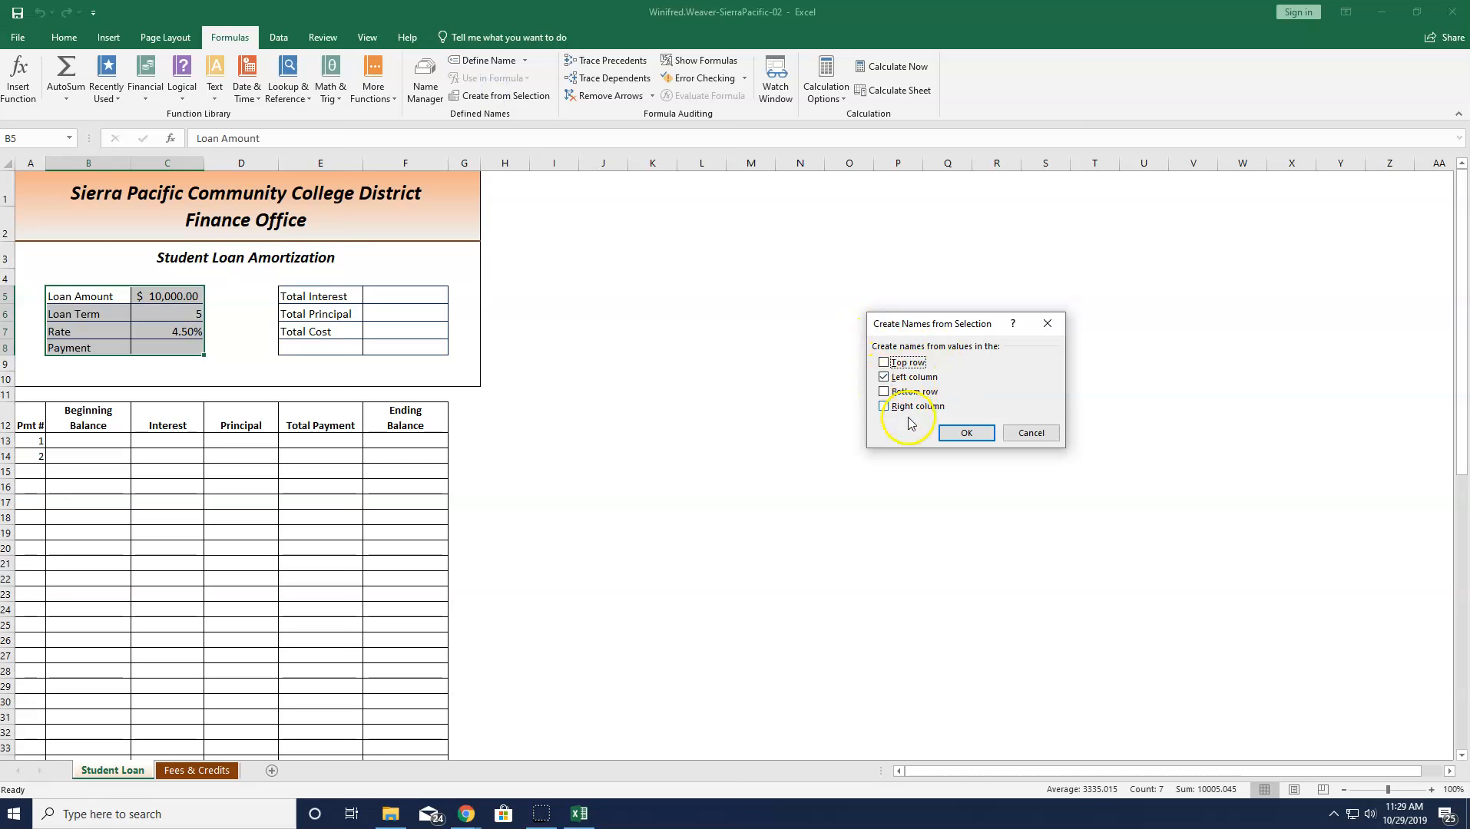
click(960, 432)
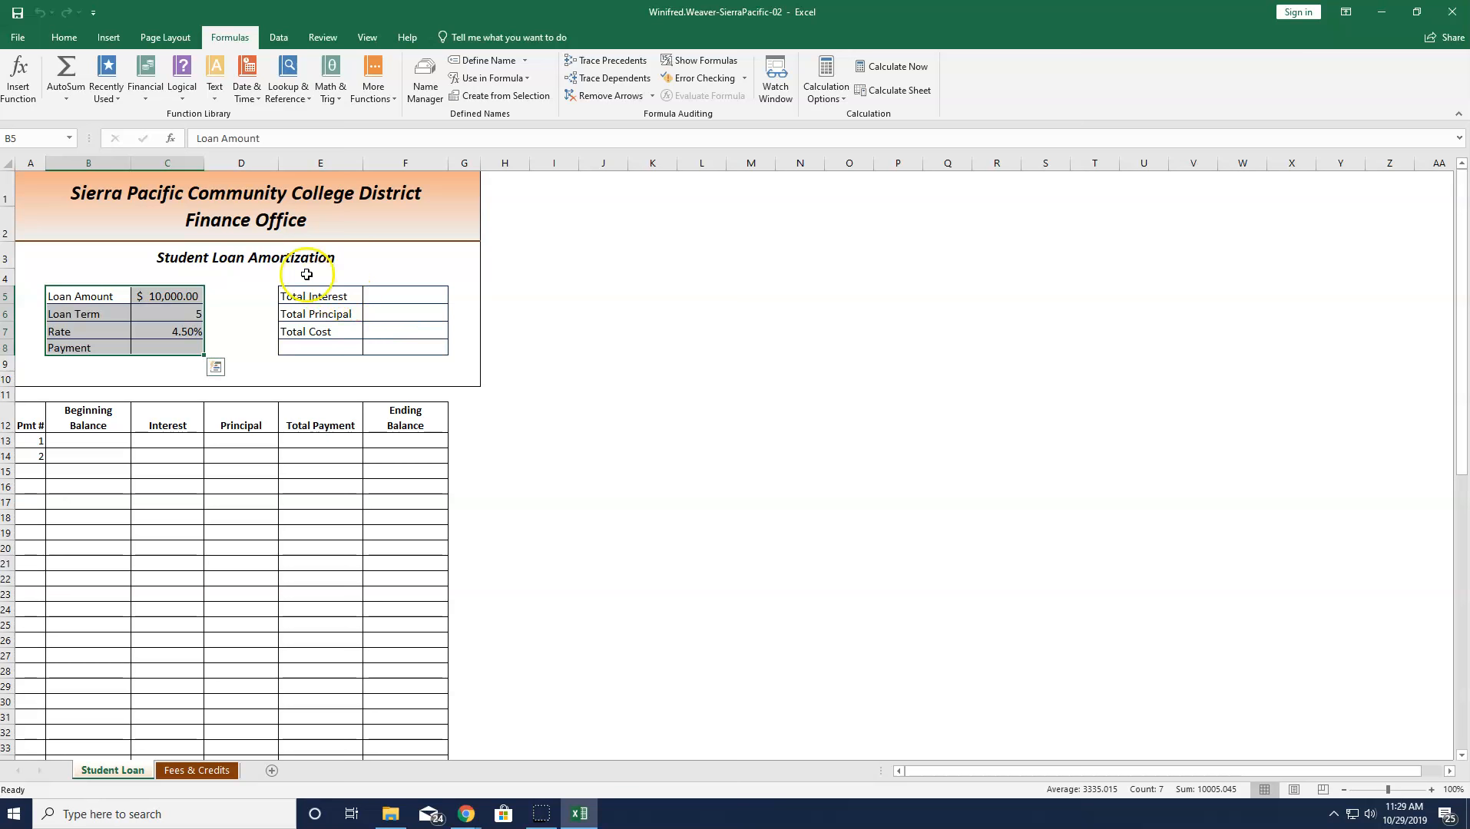
- Create named ranges for the loan totals in E5:F7 from the labels in the left column
click(309, 298)
drag(309, 300, 388, 338)
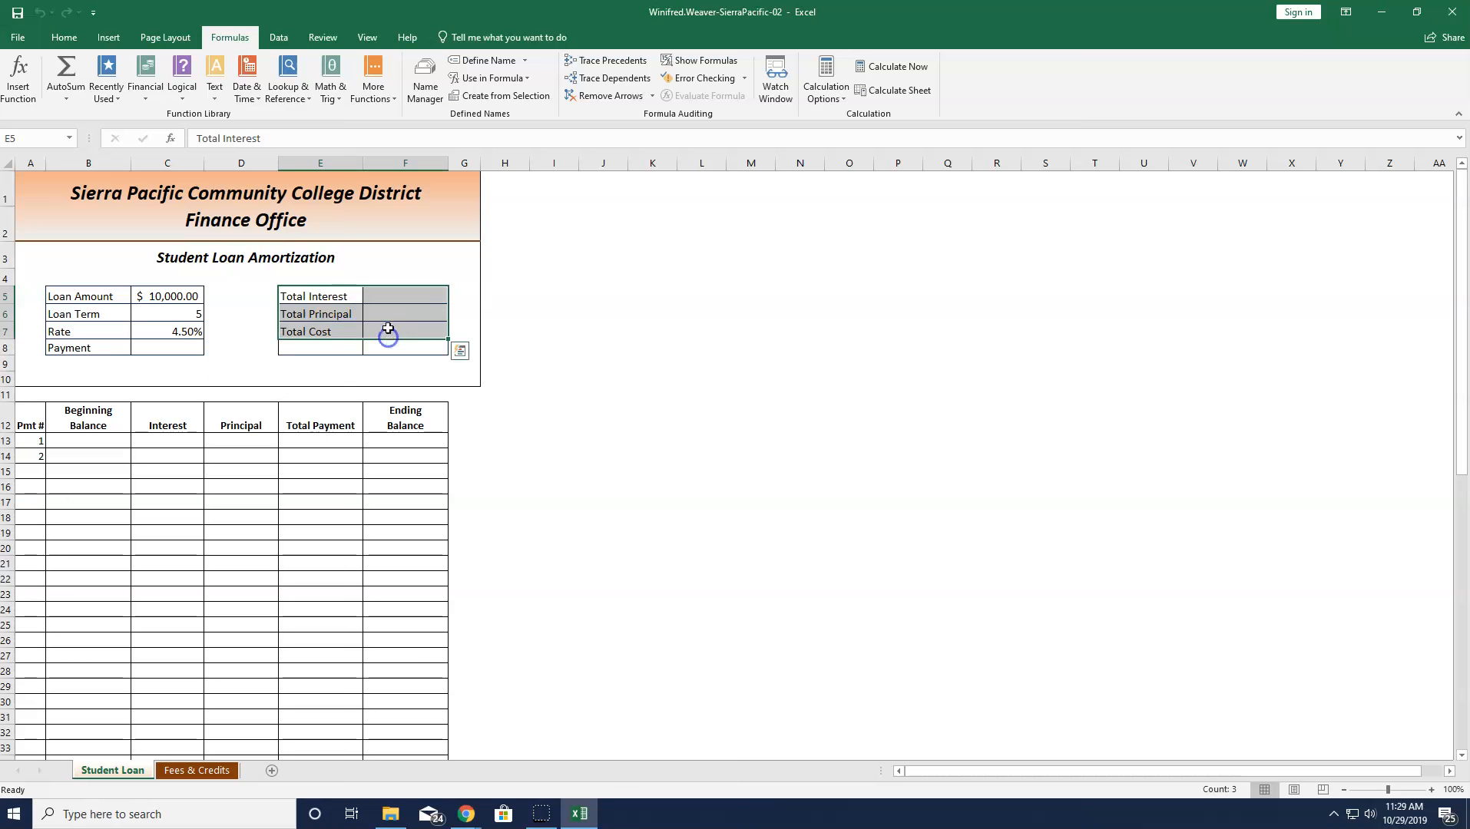
click(495, 98)
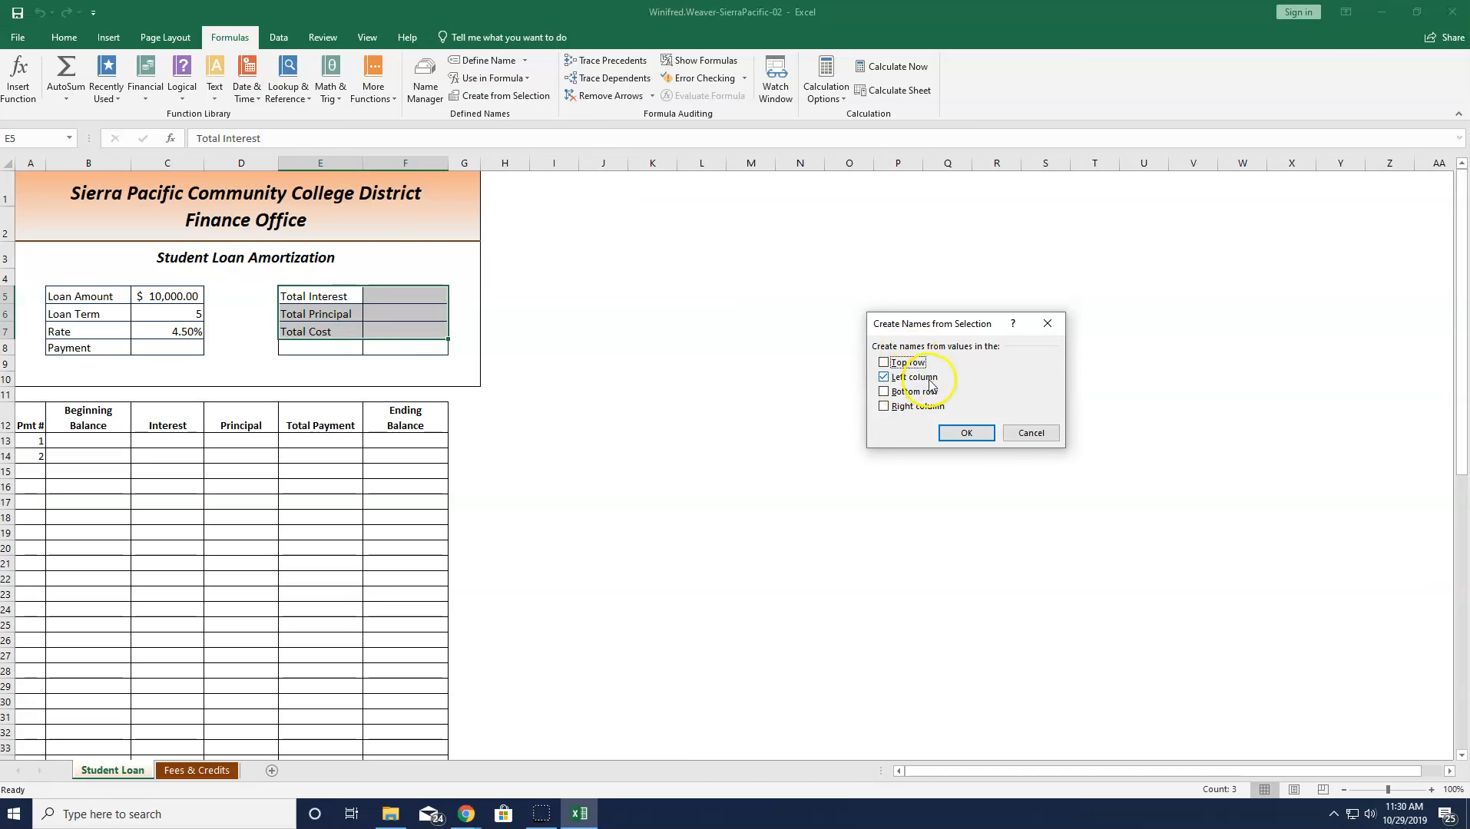
click(966, 434)
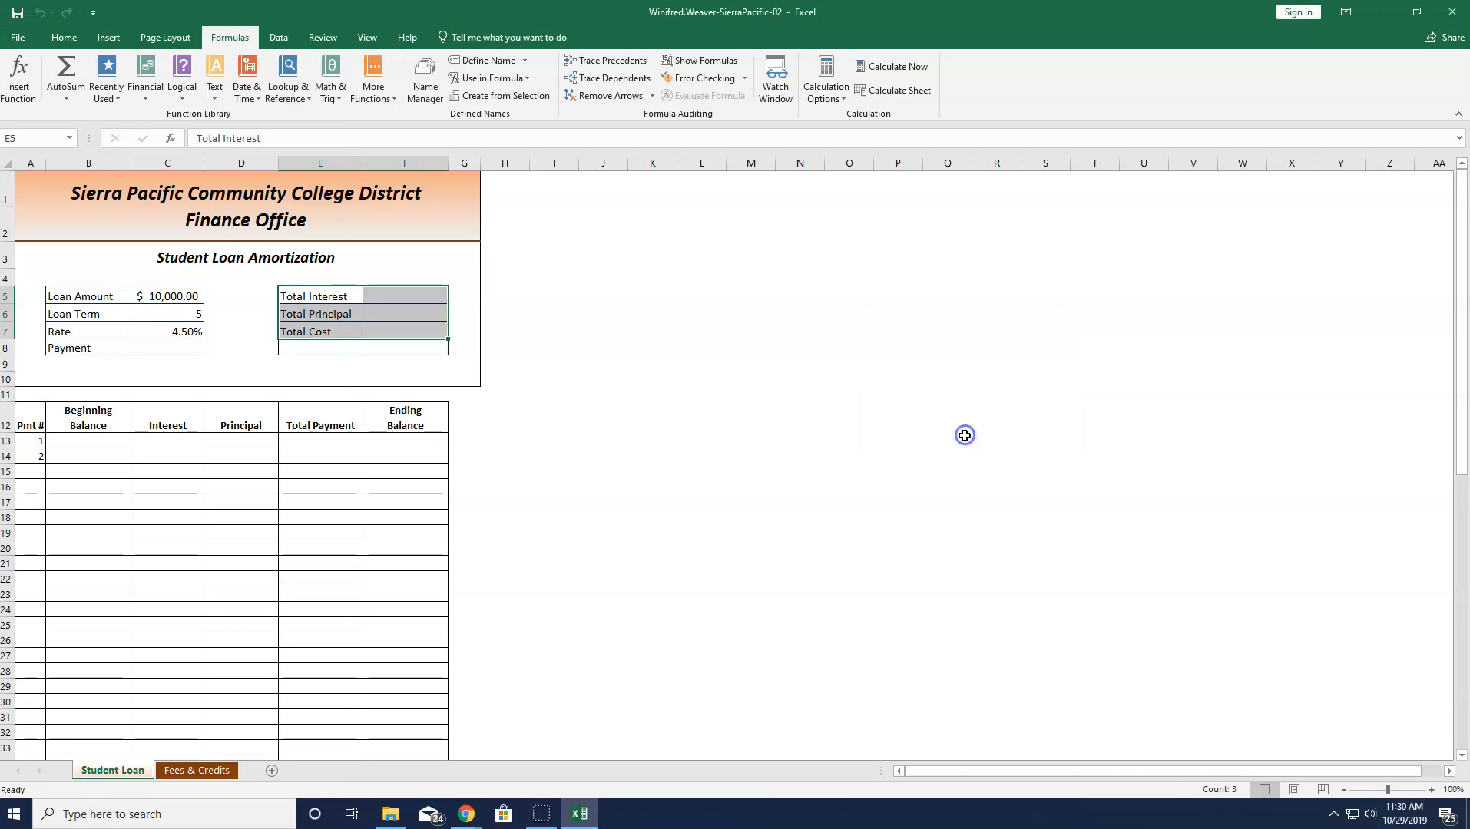
- Review the defined names in the Name Manager and check which cell Loan_Amount refers to
click(422, 84)
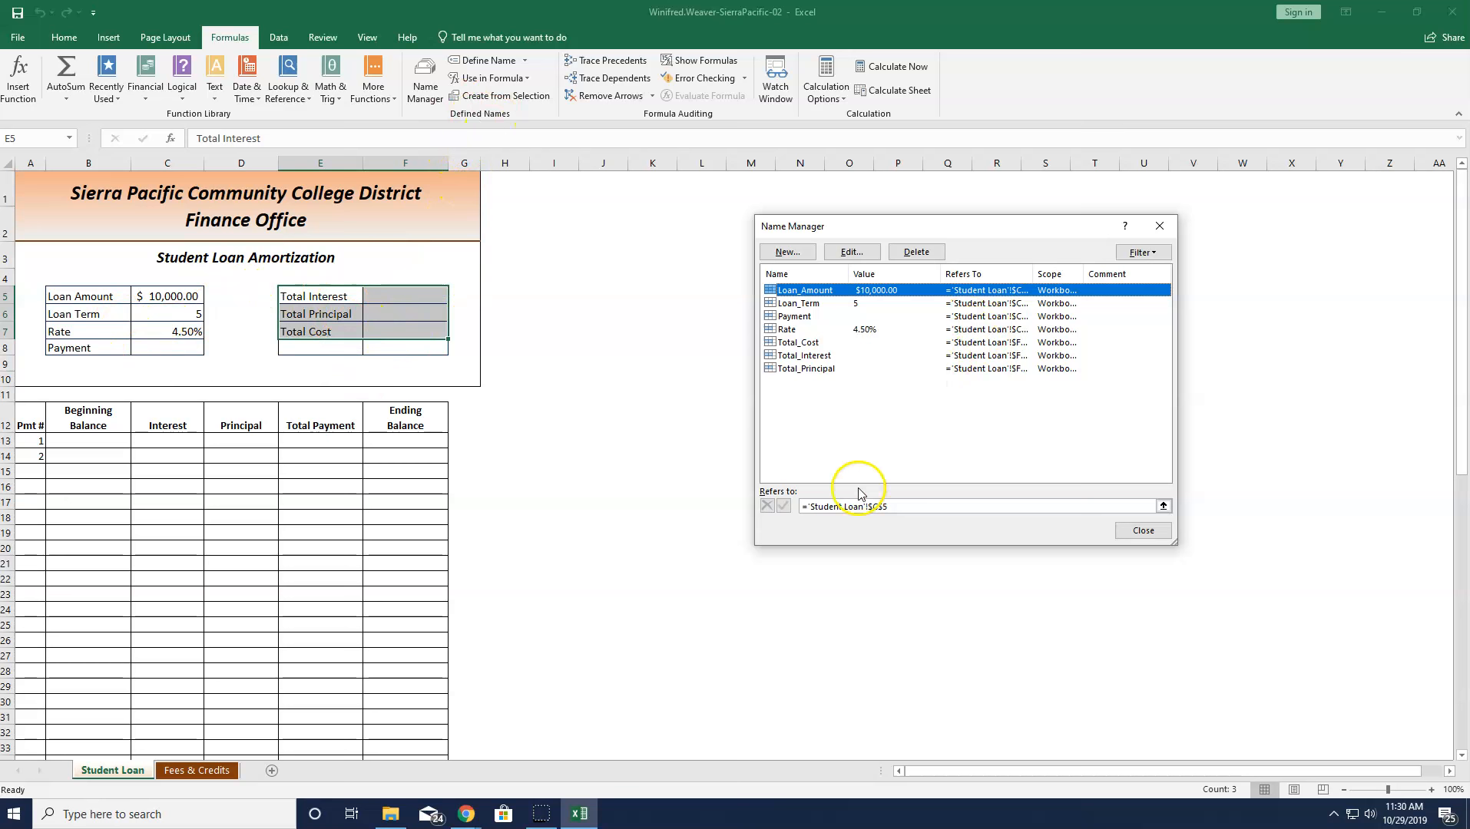
click(889, 508)
drag(889, 508, 869, 508)
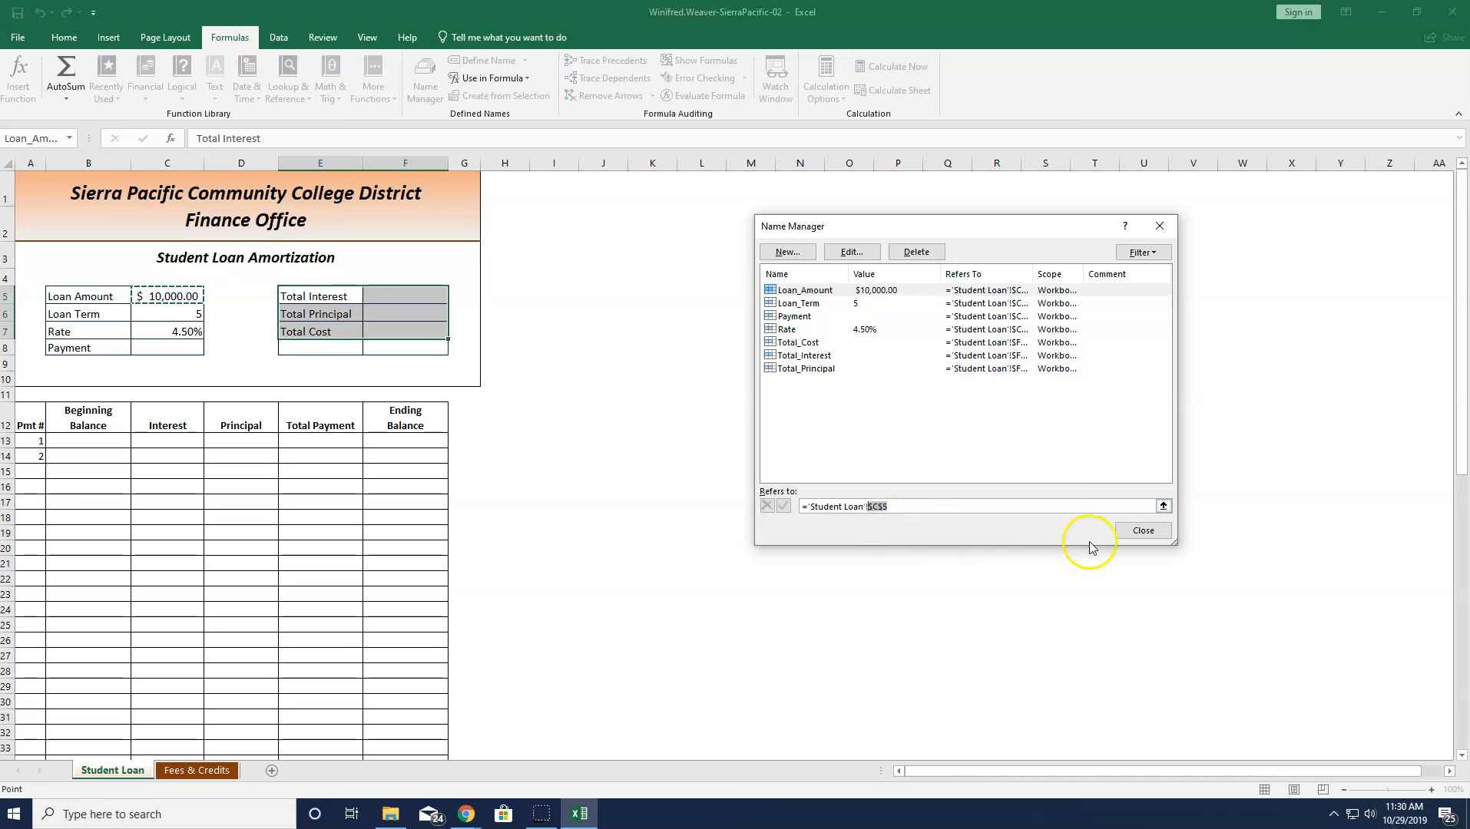
click(1144, 531)
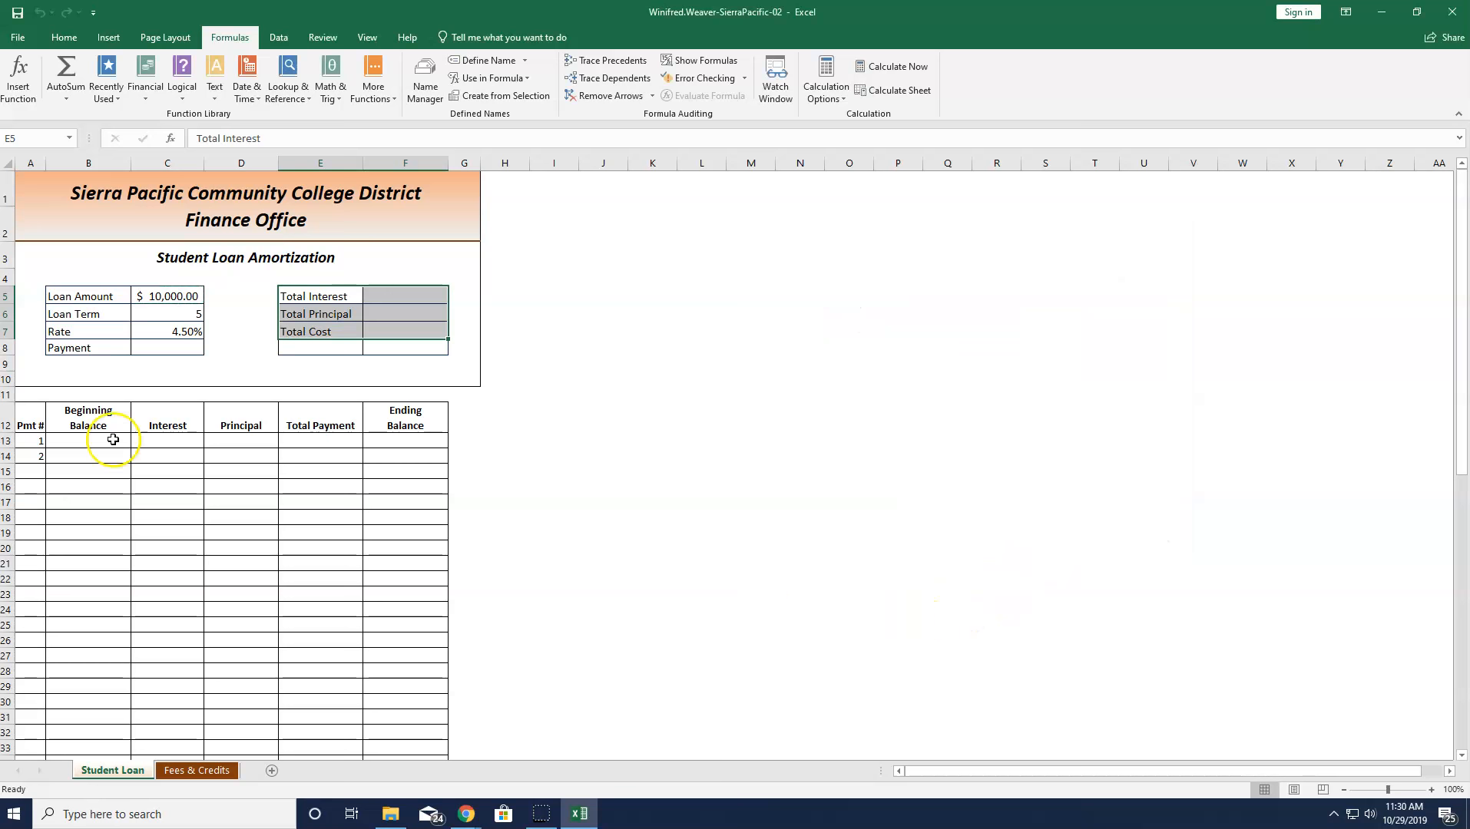
- Insert the PMT function in Payment cell C8 with Rate/12 as its Rate argument
click(172, 346)
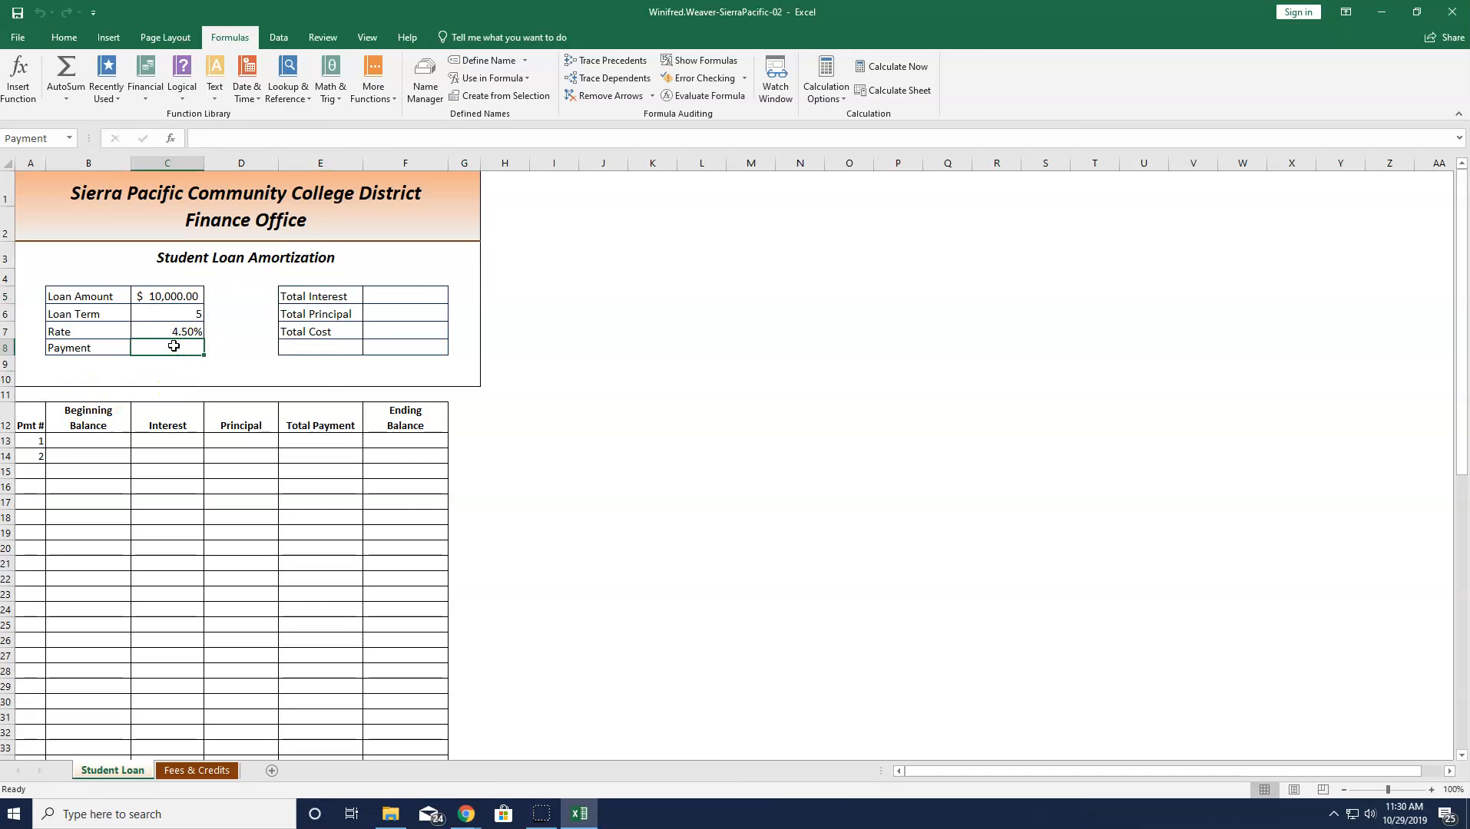
click(146, 90)
scroll(208, 297, down, 4)
scroll(209, 299, down, 2)
click(174, 422)
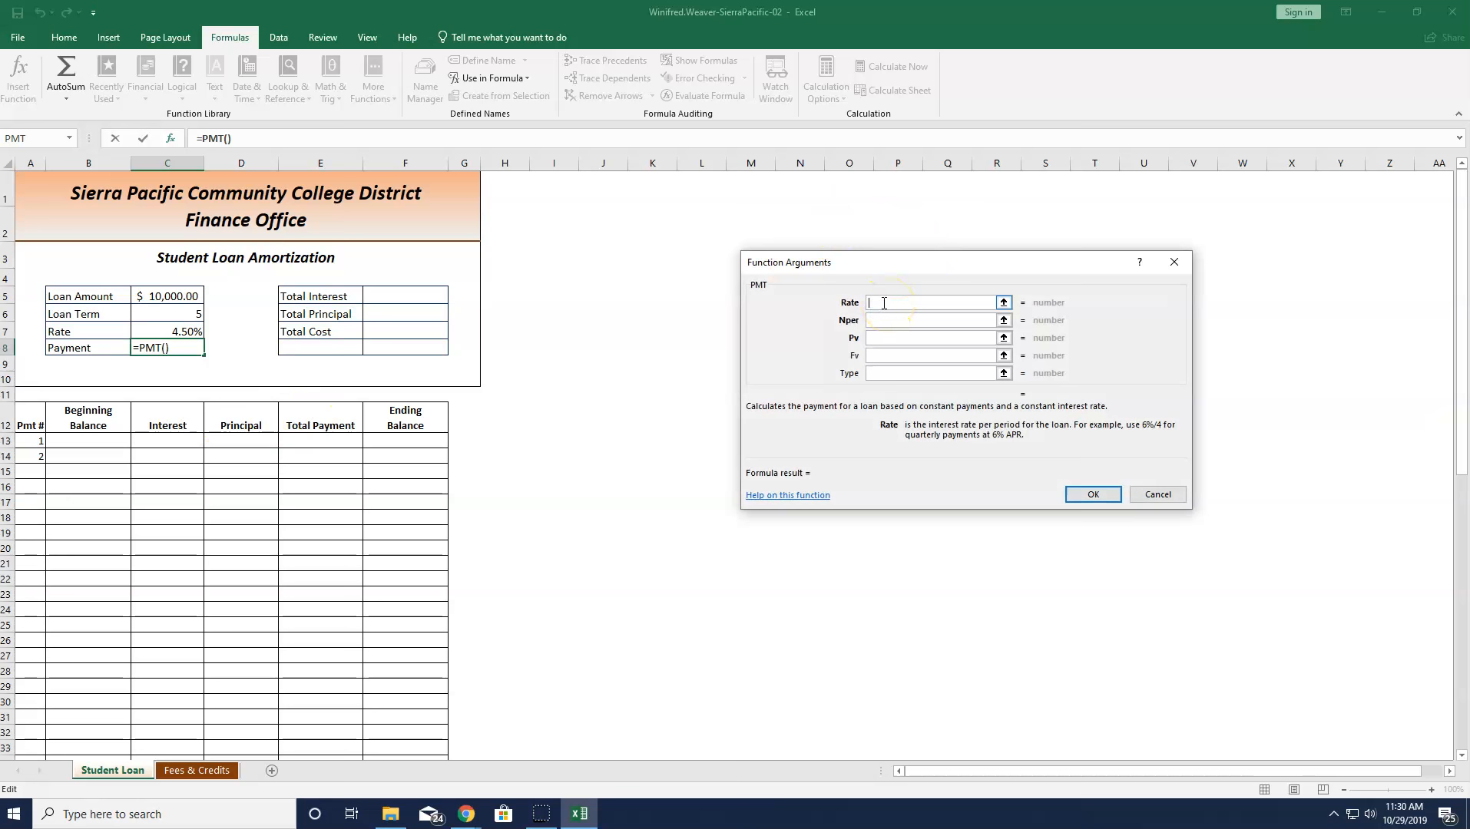
click(157, 325)
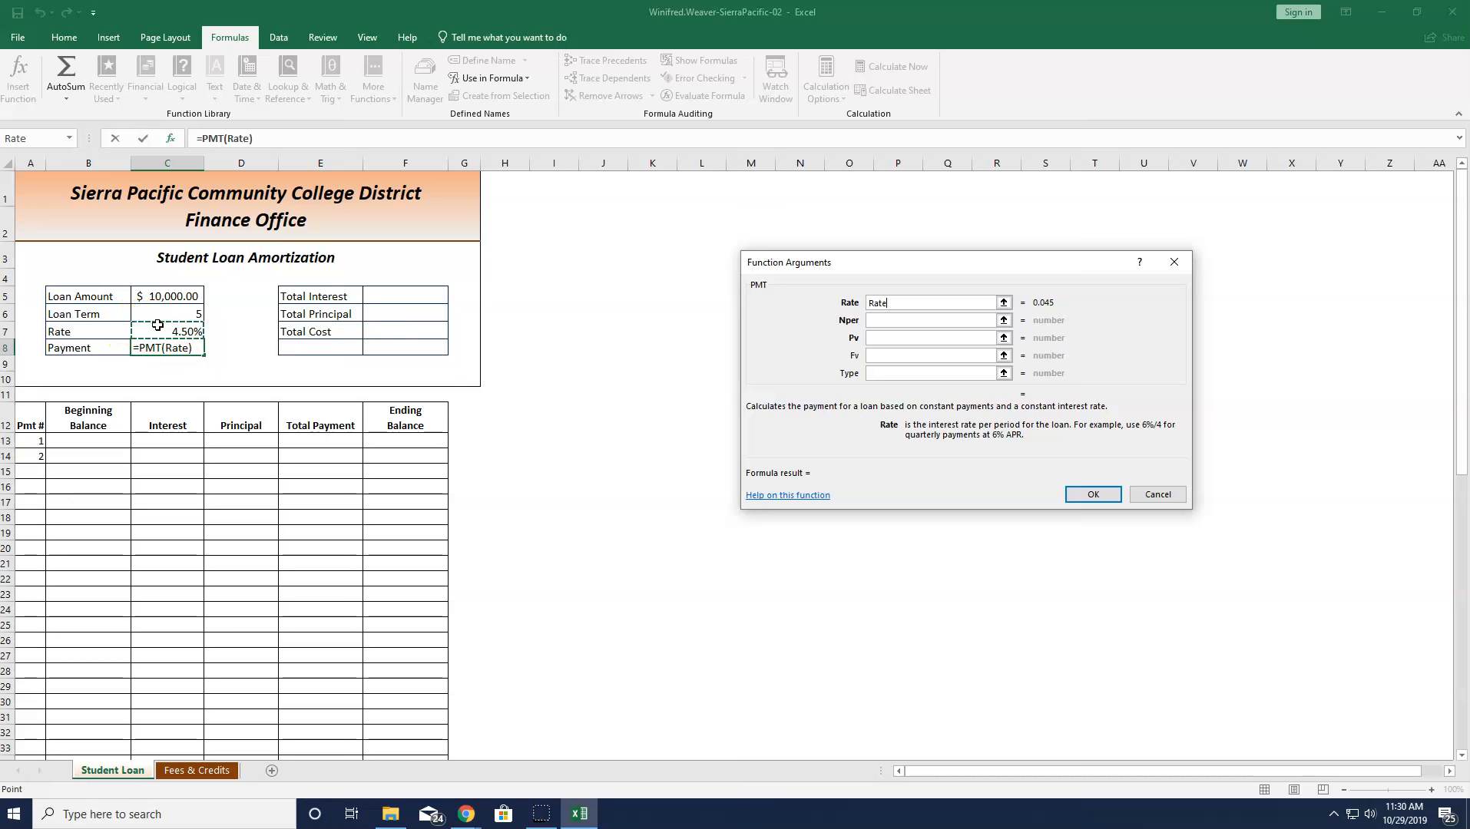
text(/12)
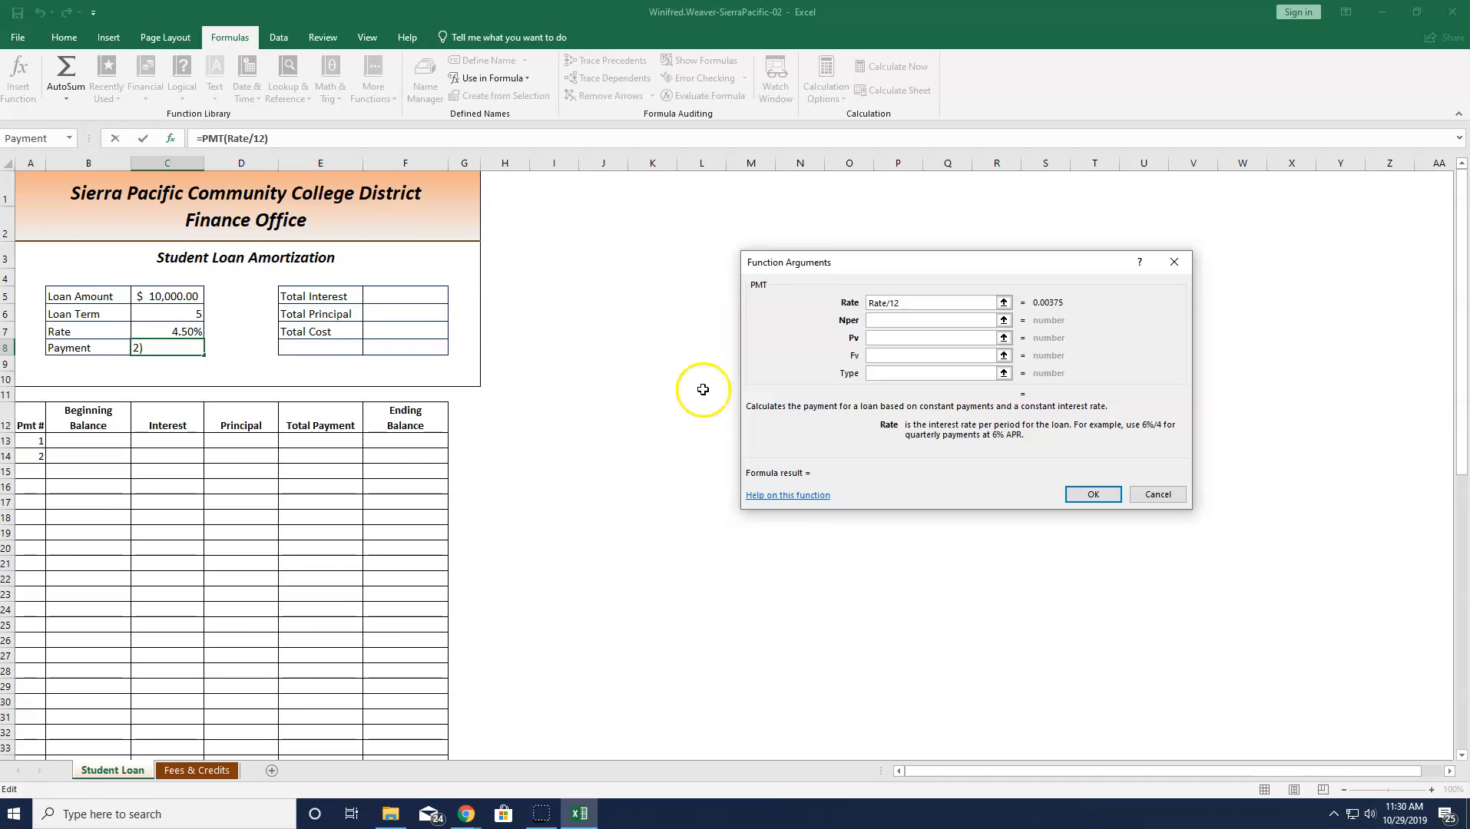
- Complete the PMT function with Loan_Term*12 as Nper and -Loan_Amount as Pv
click(874, 320)
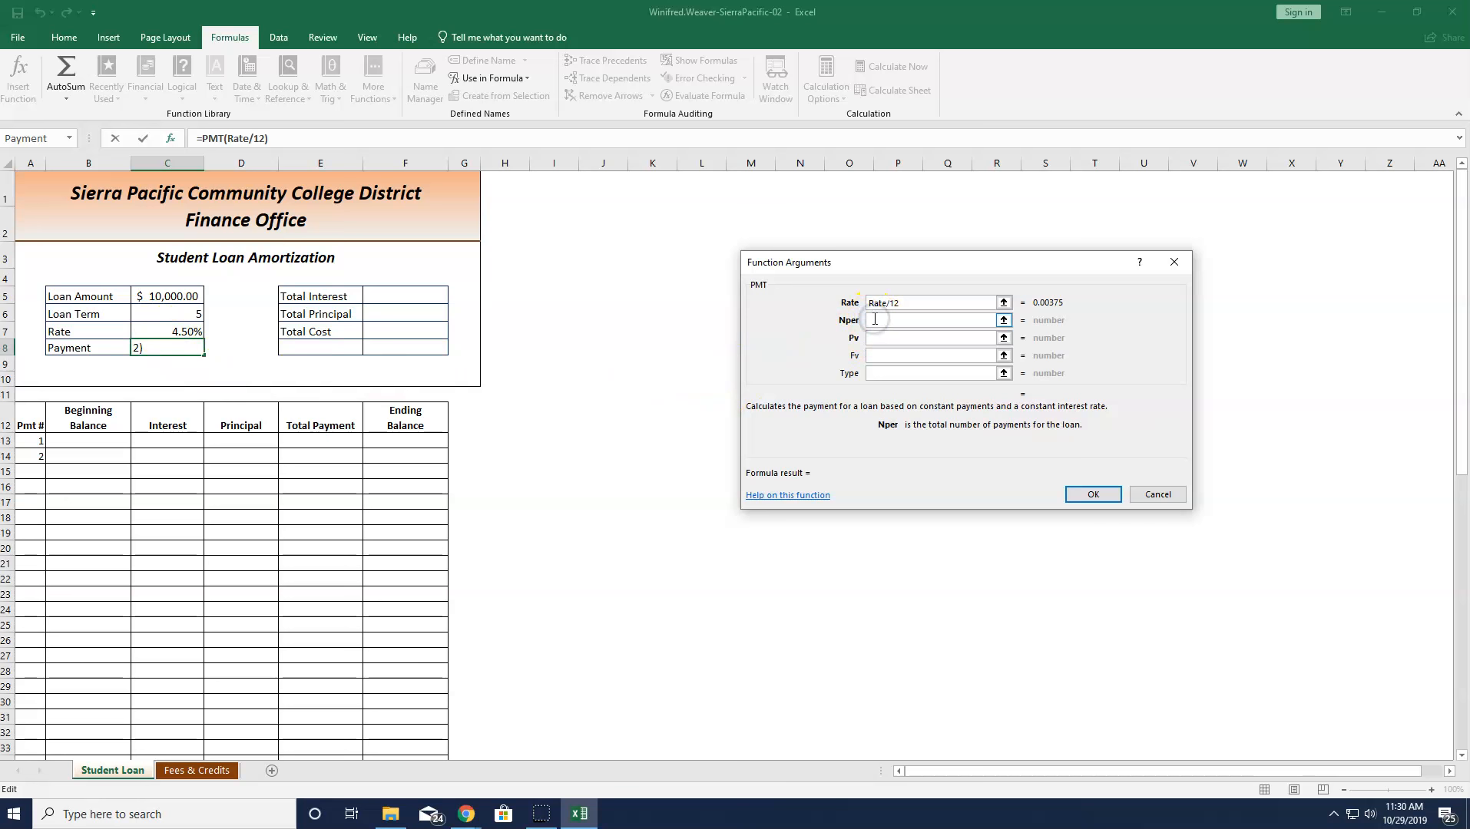
click(178, 309)
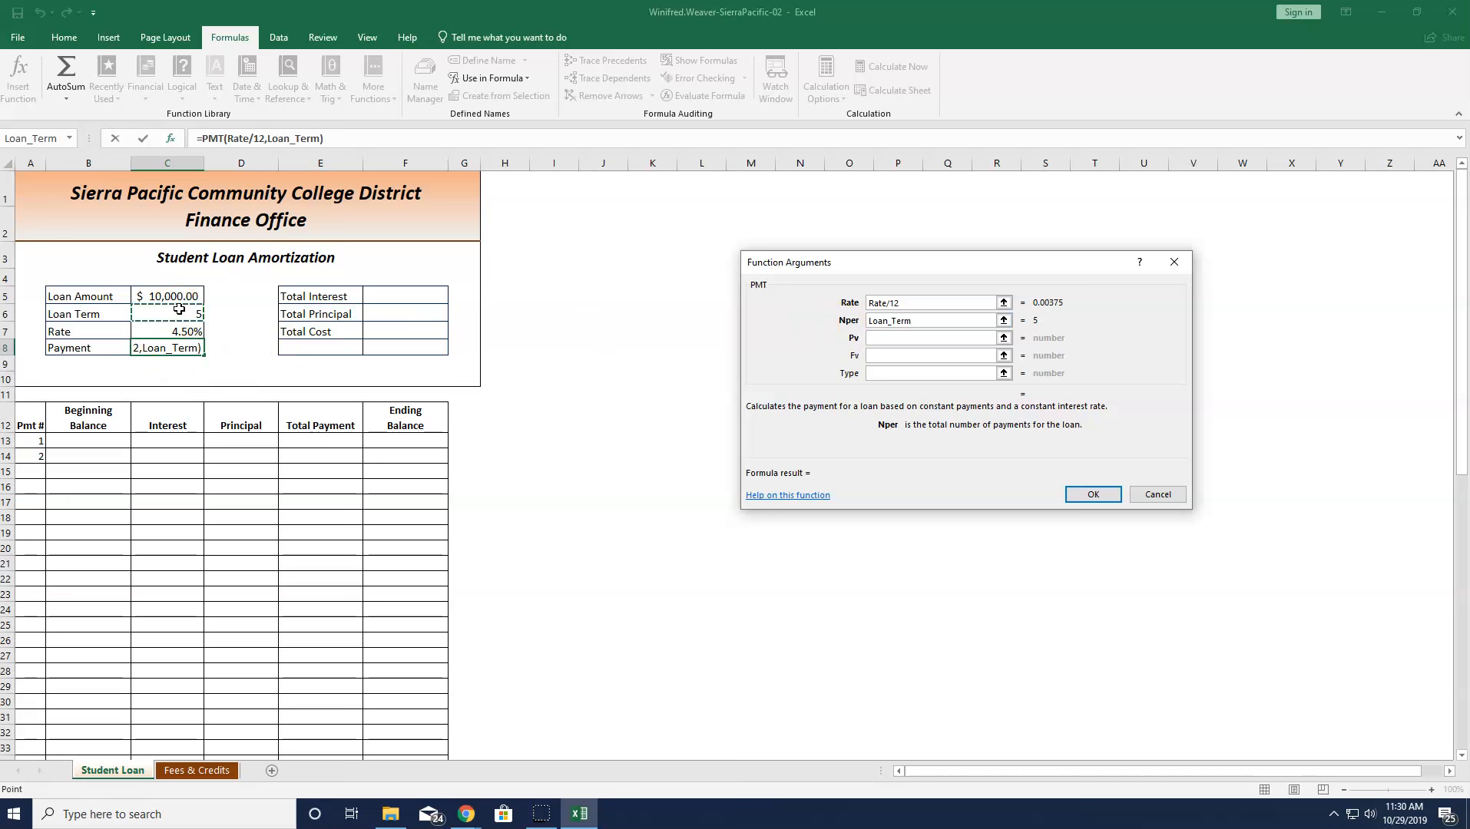
click(286, 357)
text(*12)
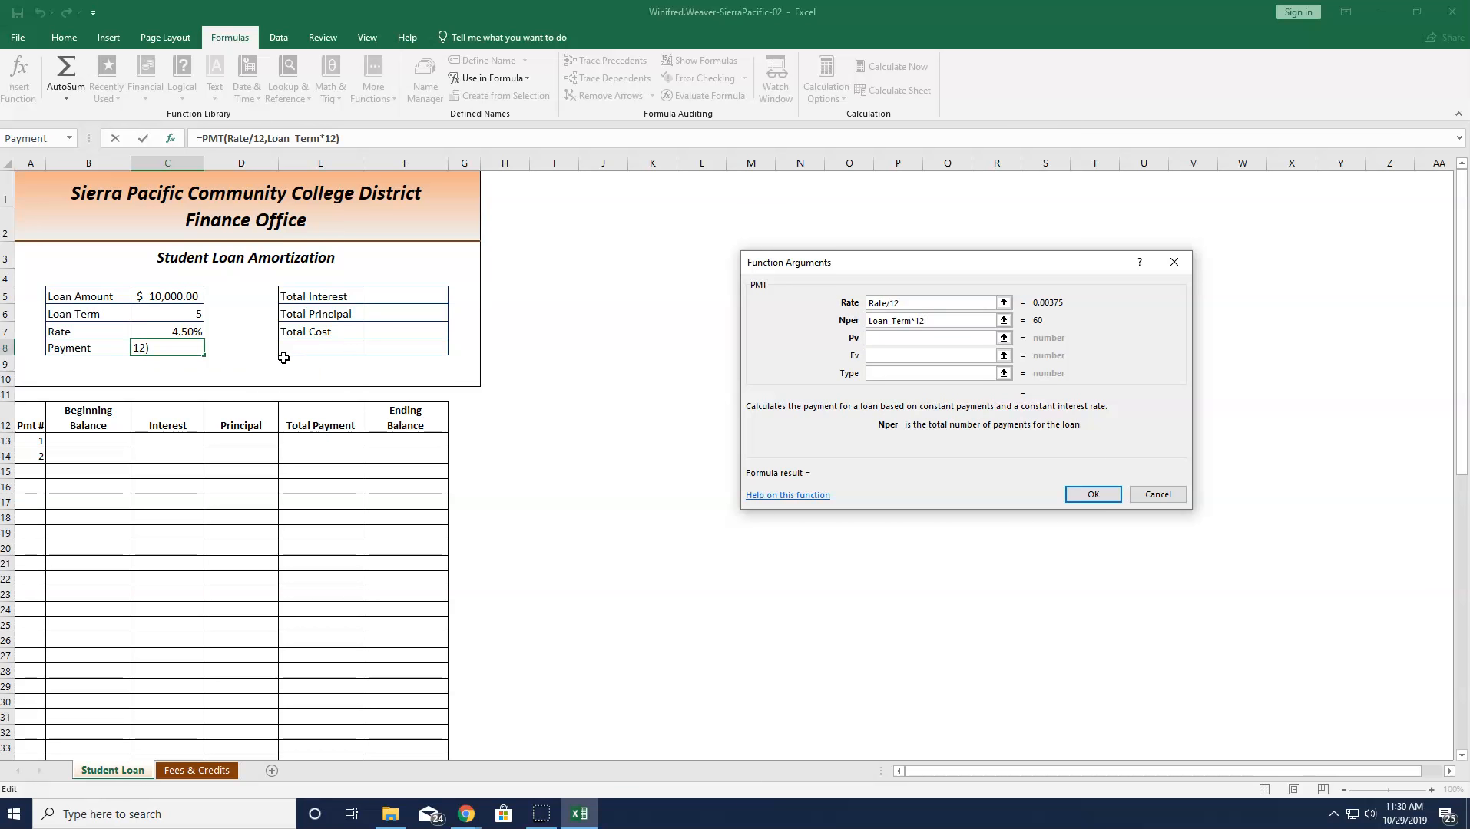
click(895, 339)
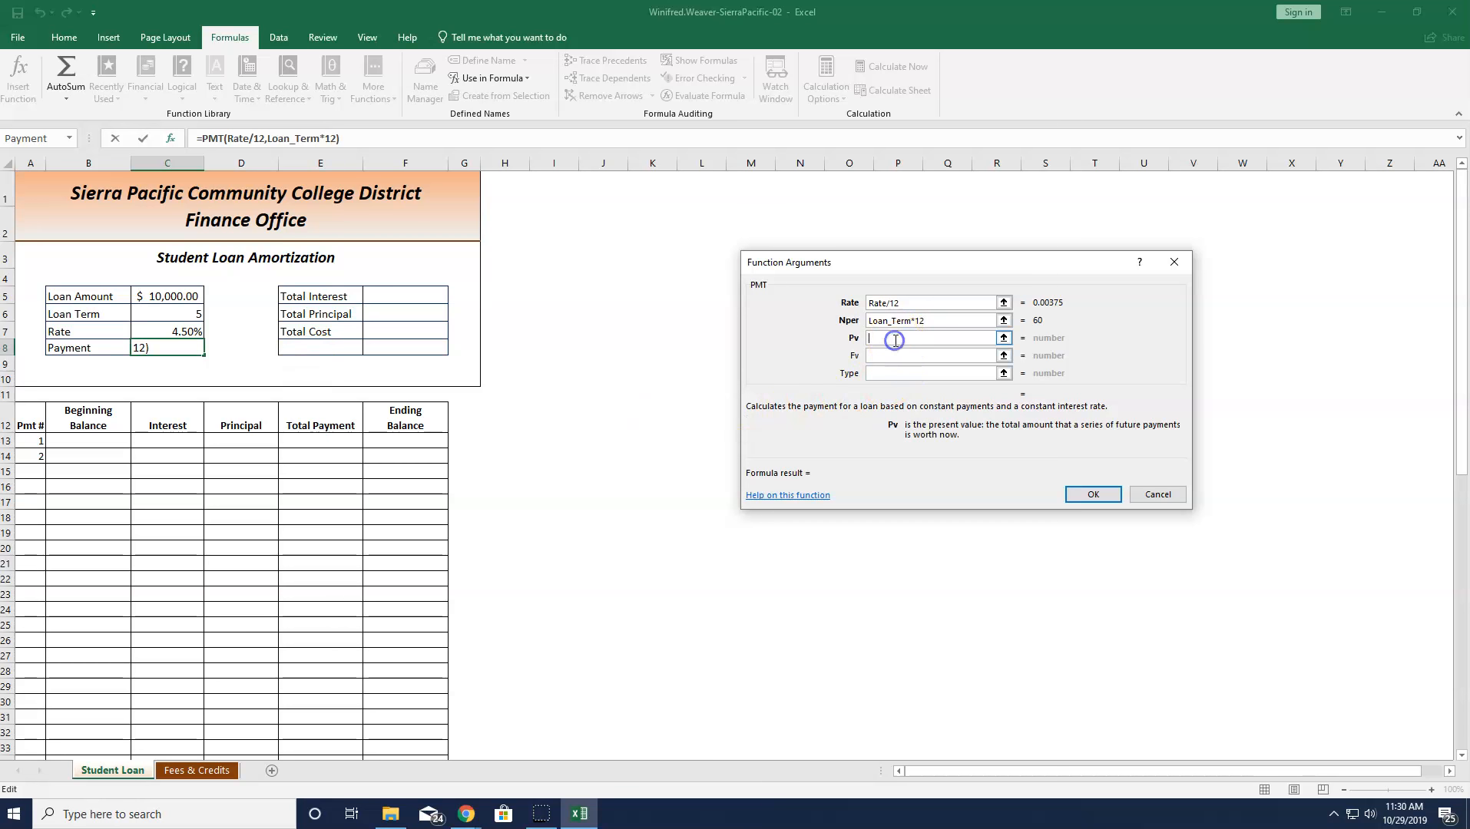
text(-)
click(175, 291)
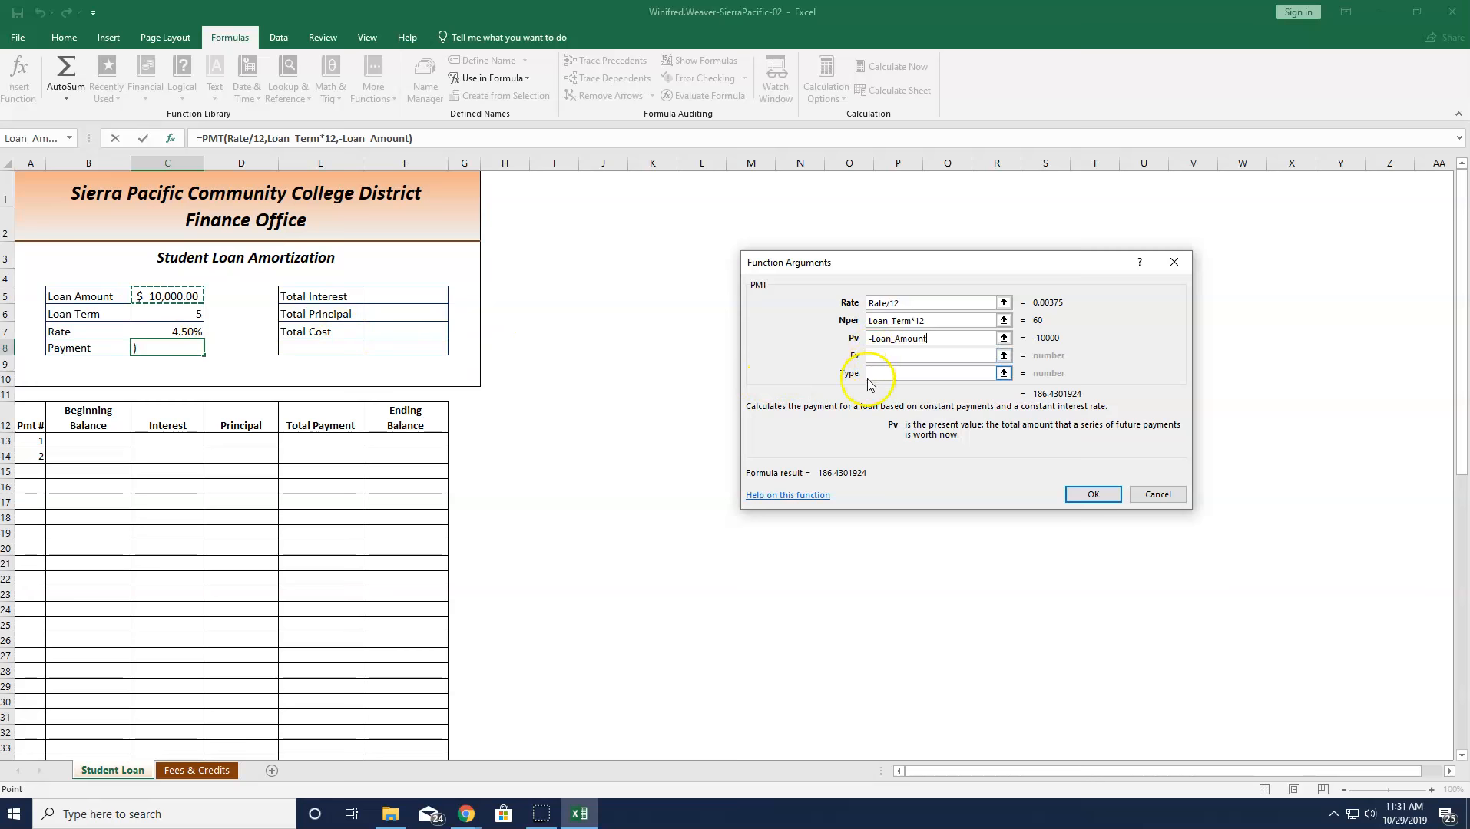
click(1101, 495)
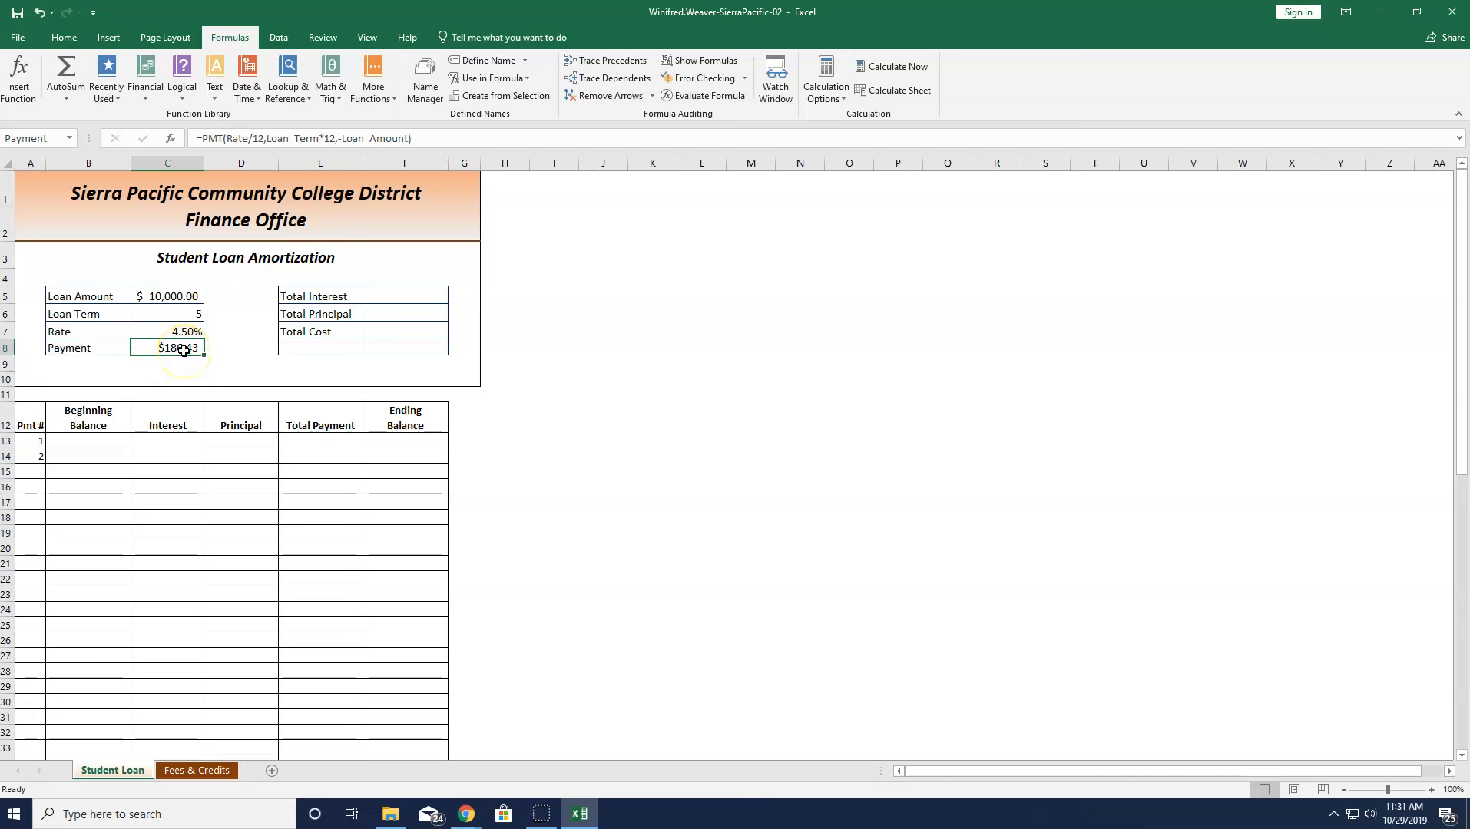
- Apply the Accounting number format to the payment amount in C8
click(62, 37)
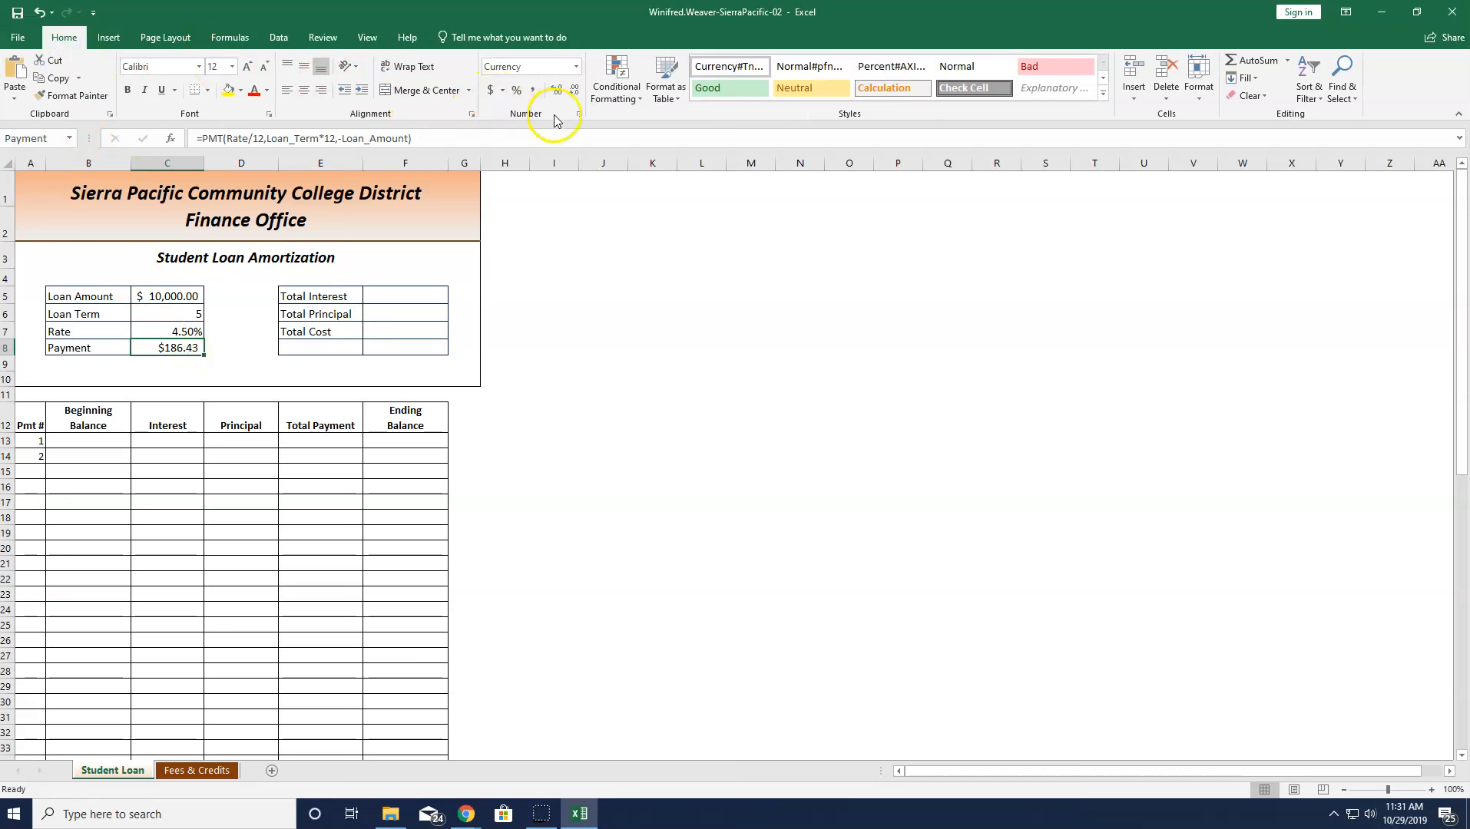
click(492, 92)
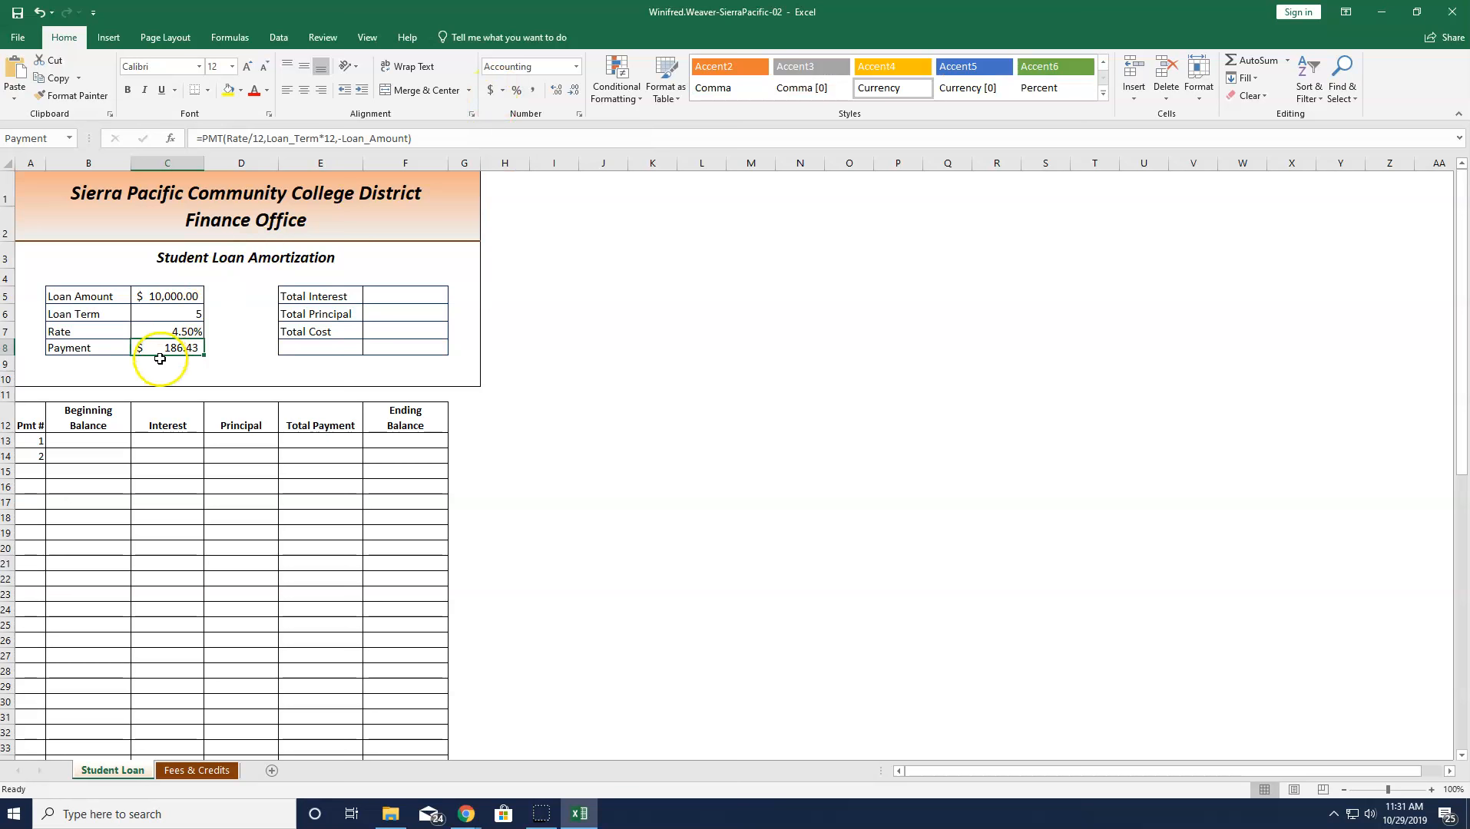
click(41, 13)
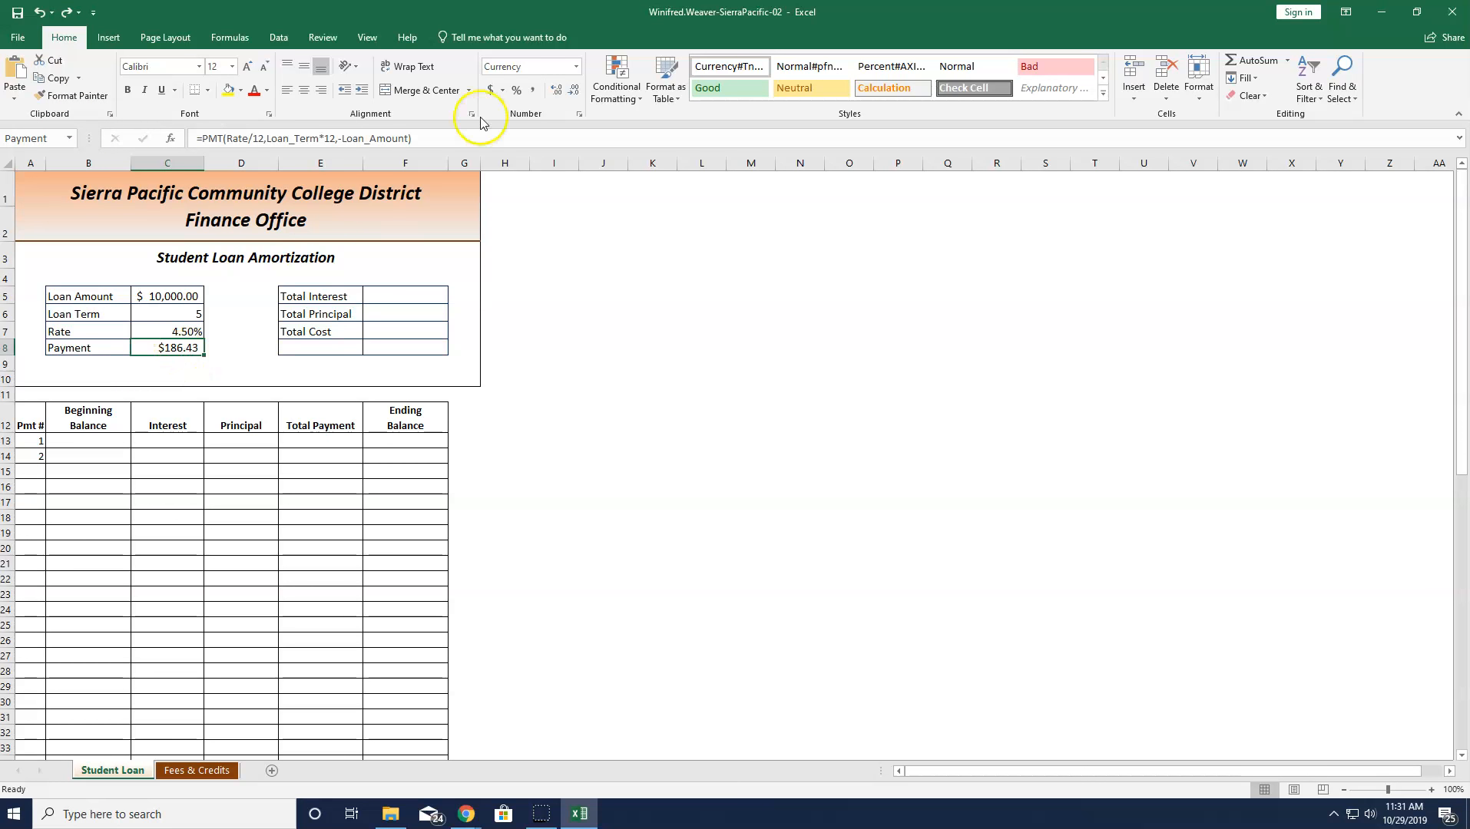
click(491, 92)
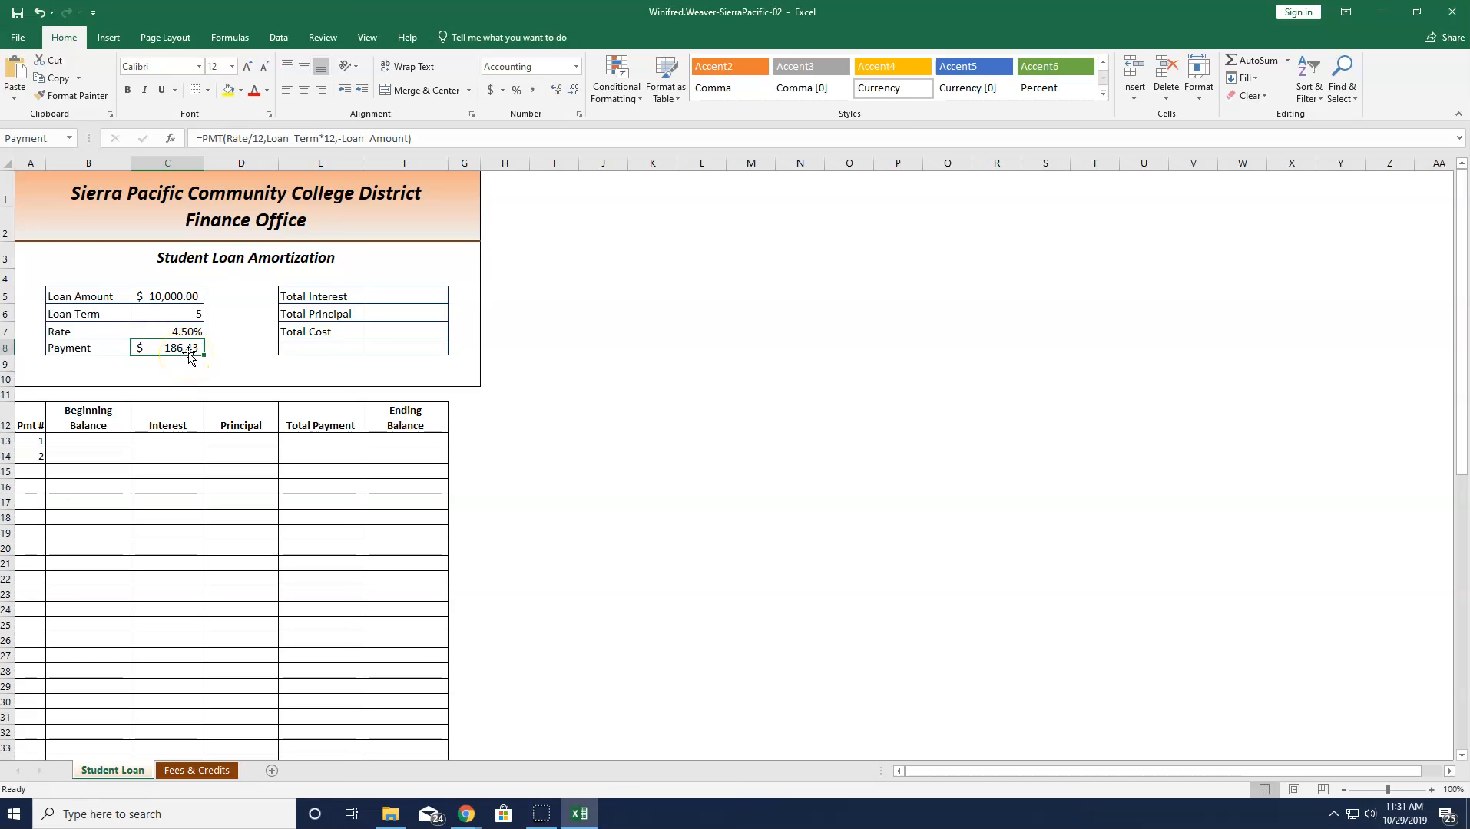
- Calculate Total Interest in F5 with the formula =Payment*Loan_Term*12-Loan_Amount
click(409, 296)
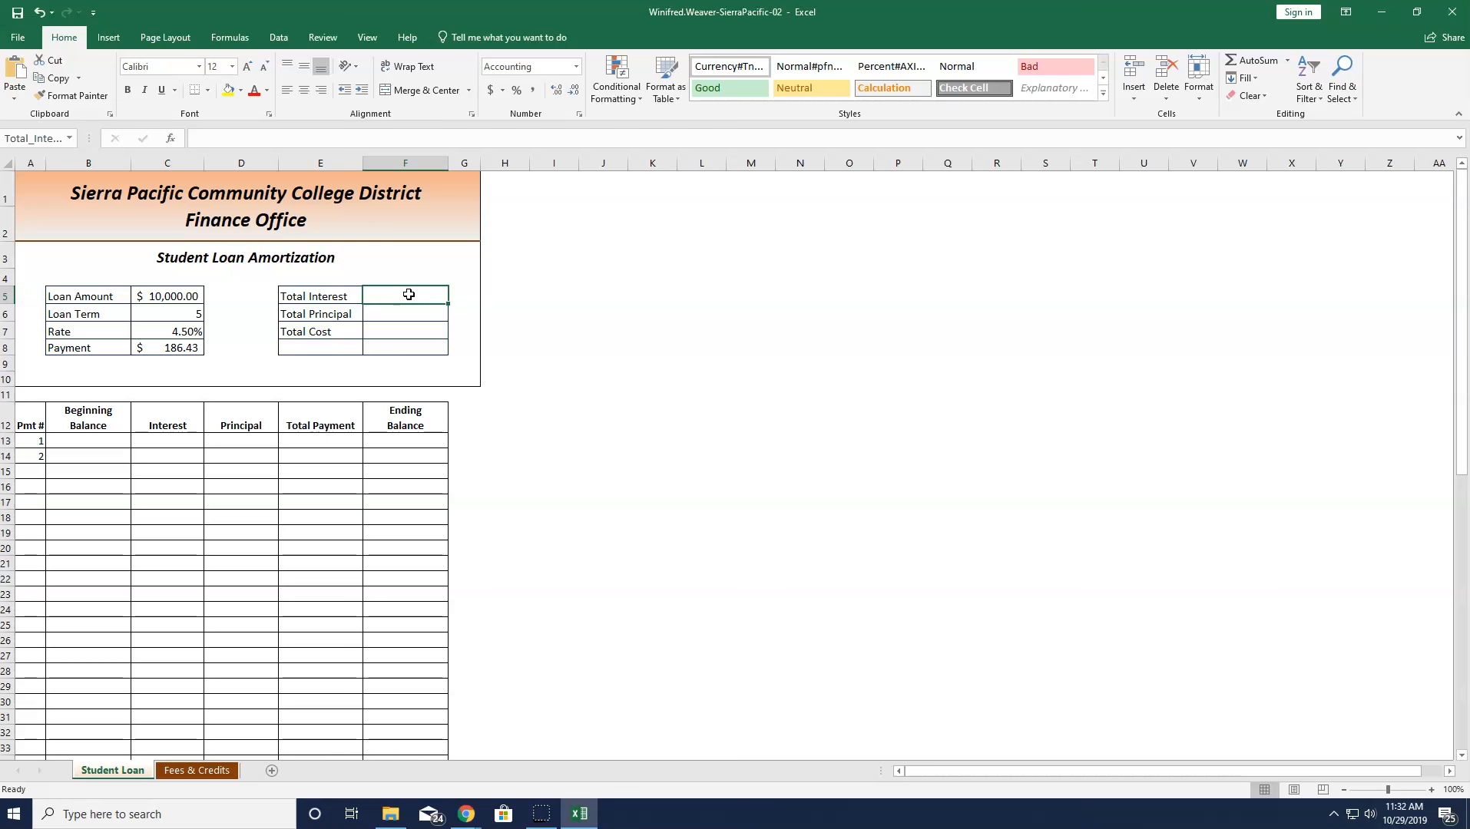
text(=)
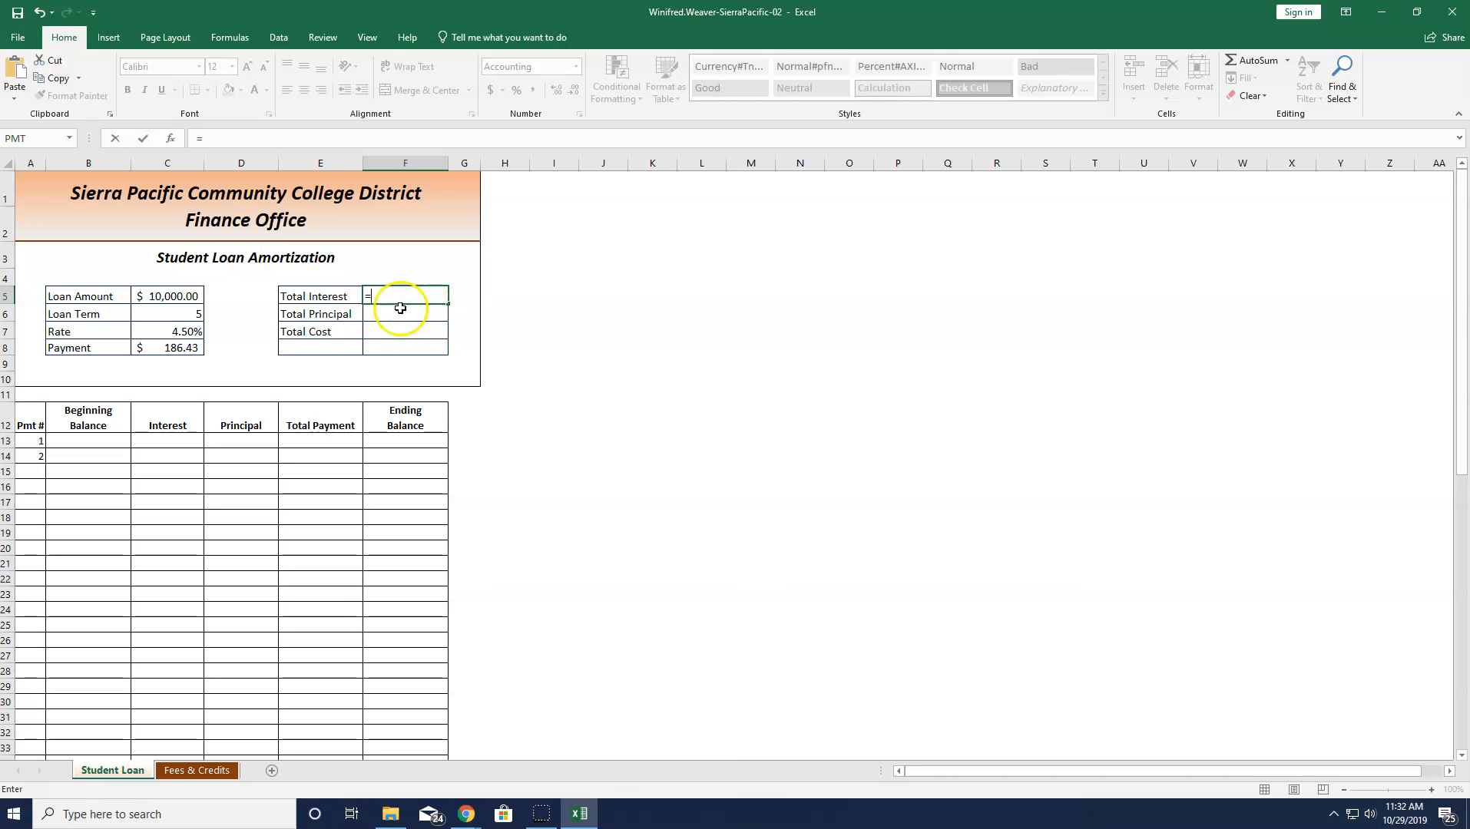
click(173, 349)
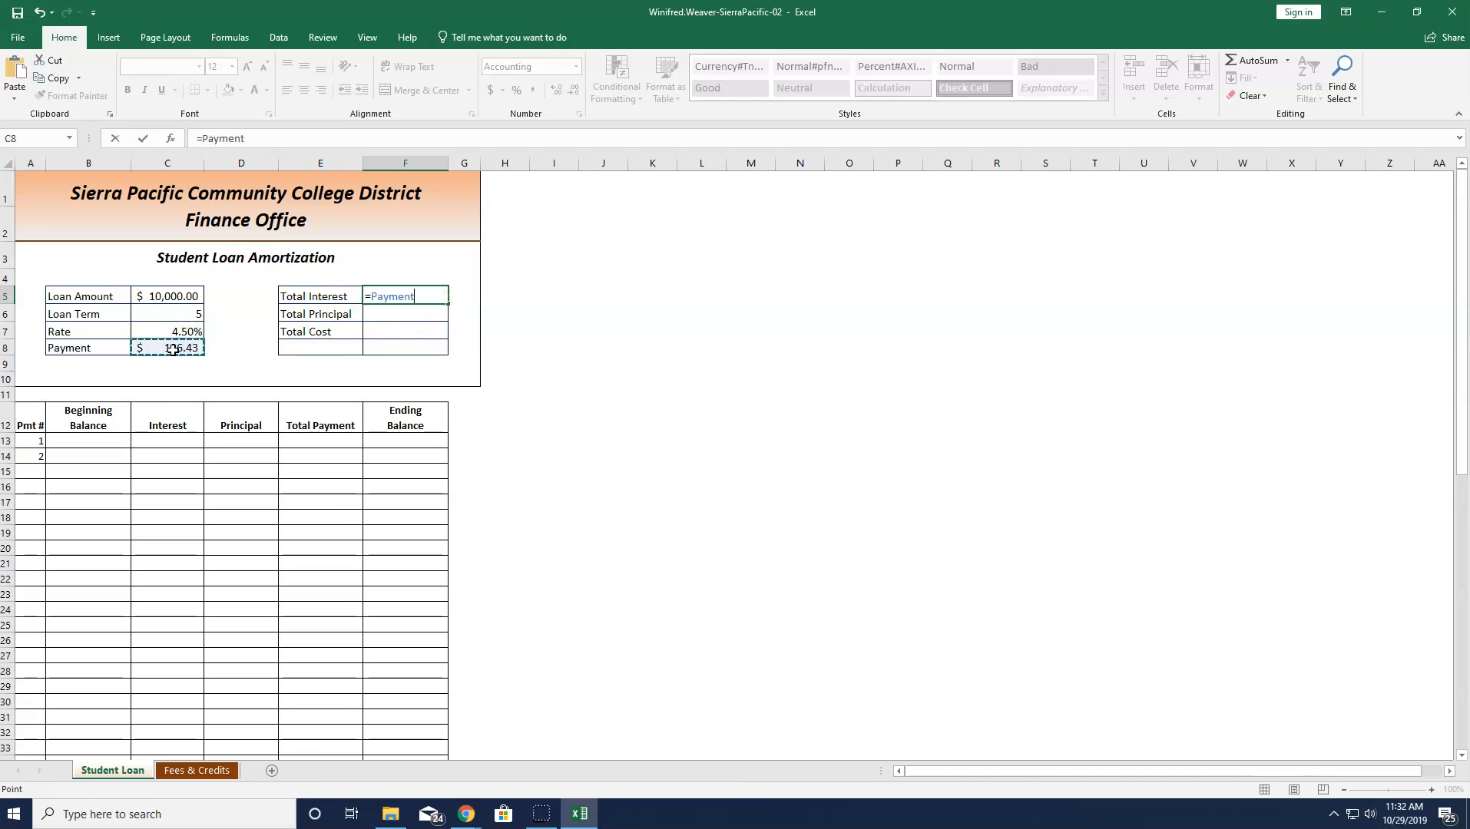
text(*)
click(175, 314)
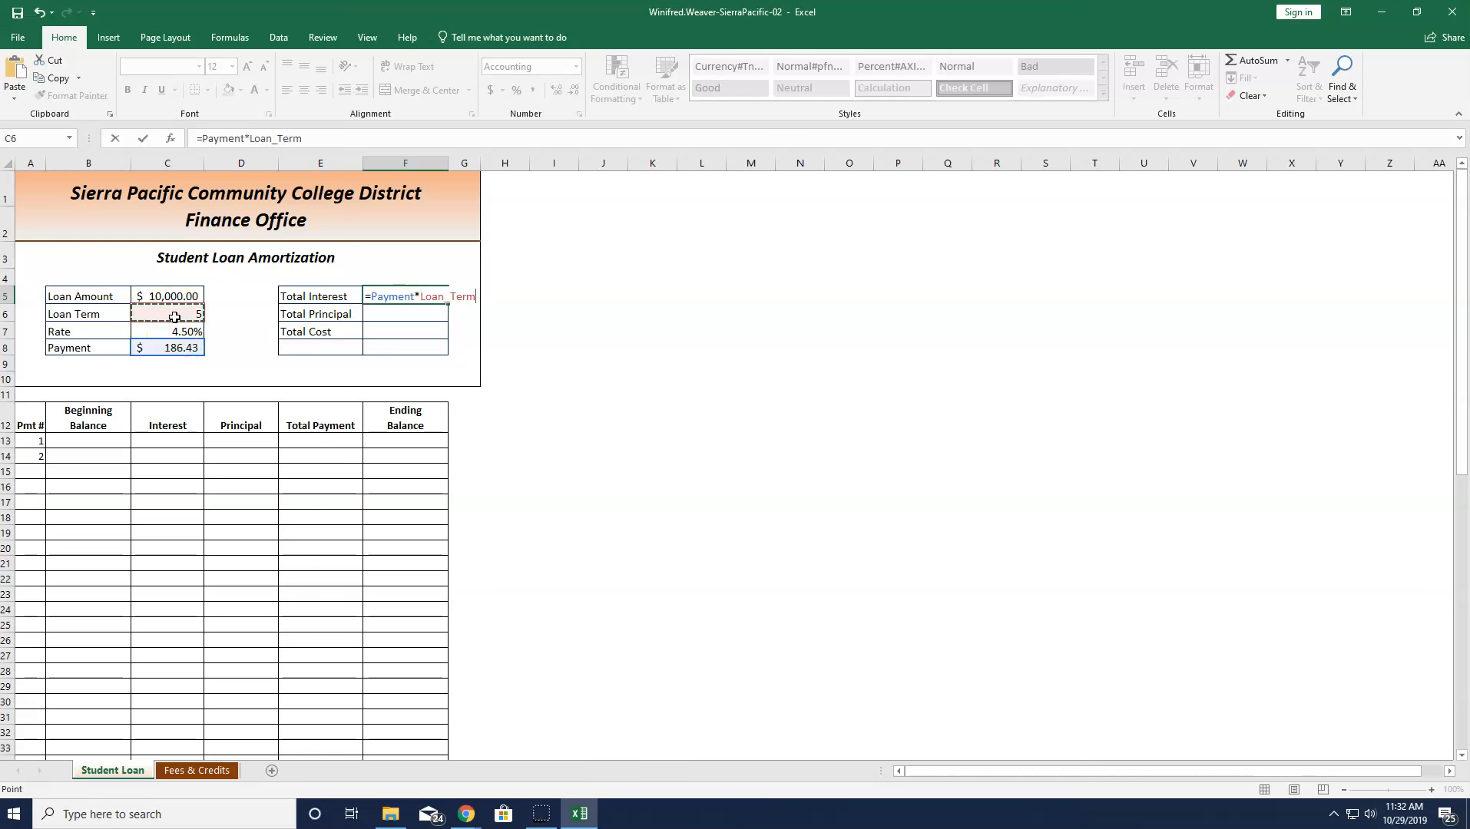
text(*)
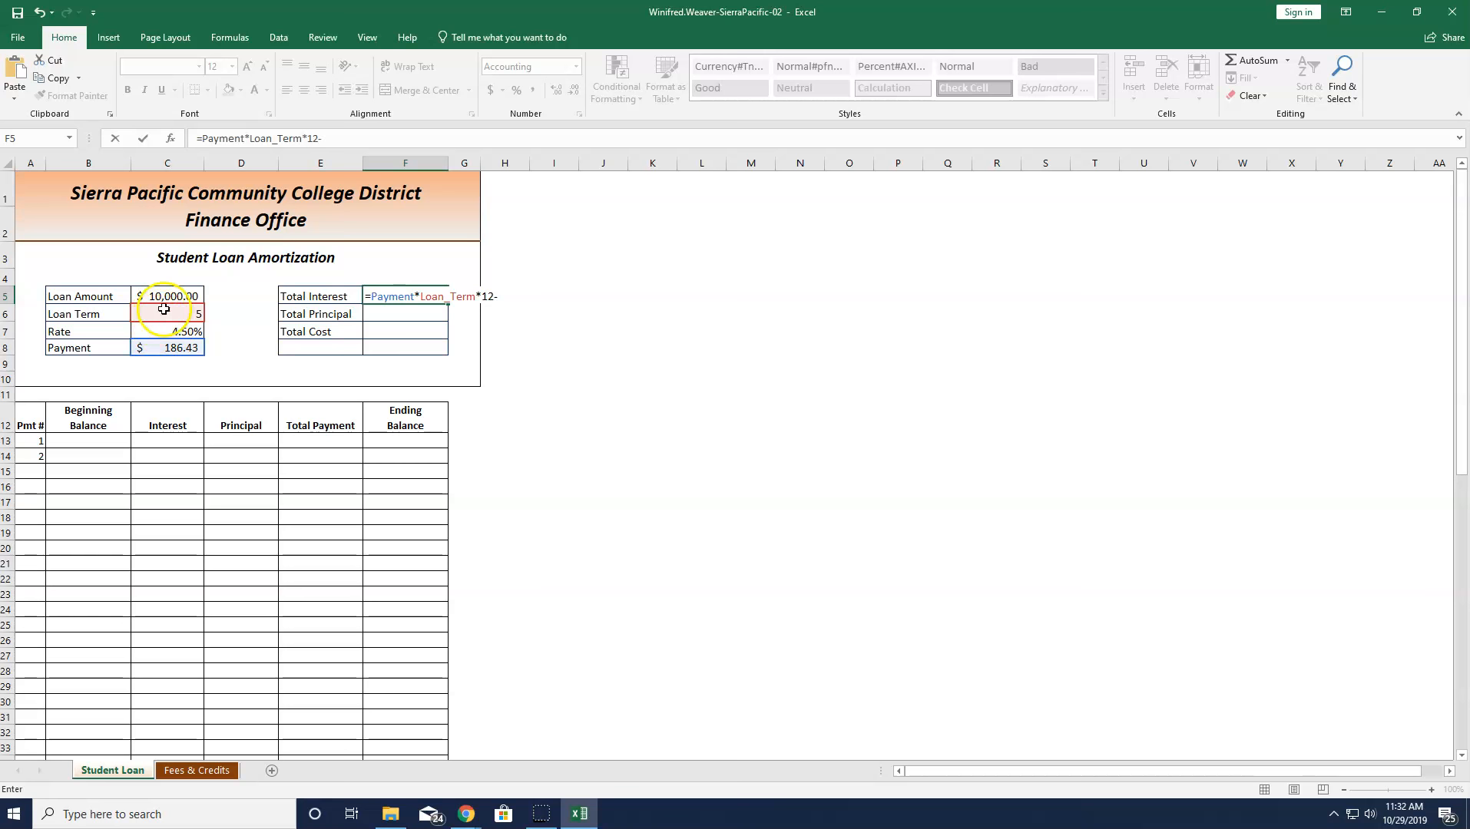
click(166, 296)
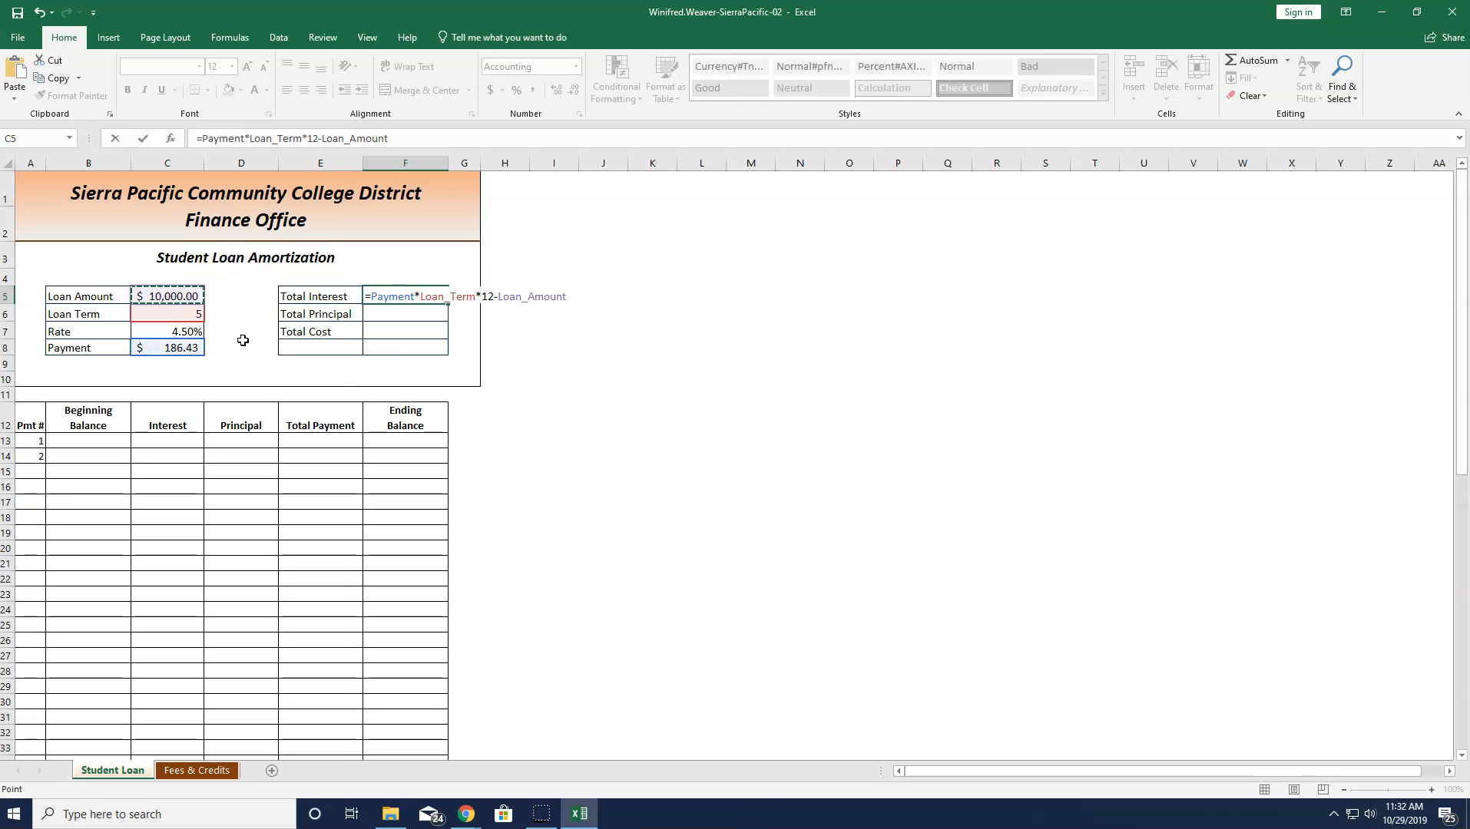
key(Return)
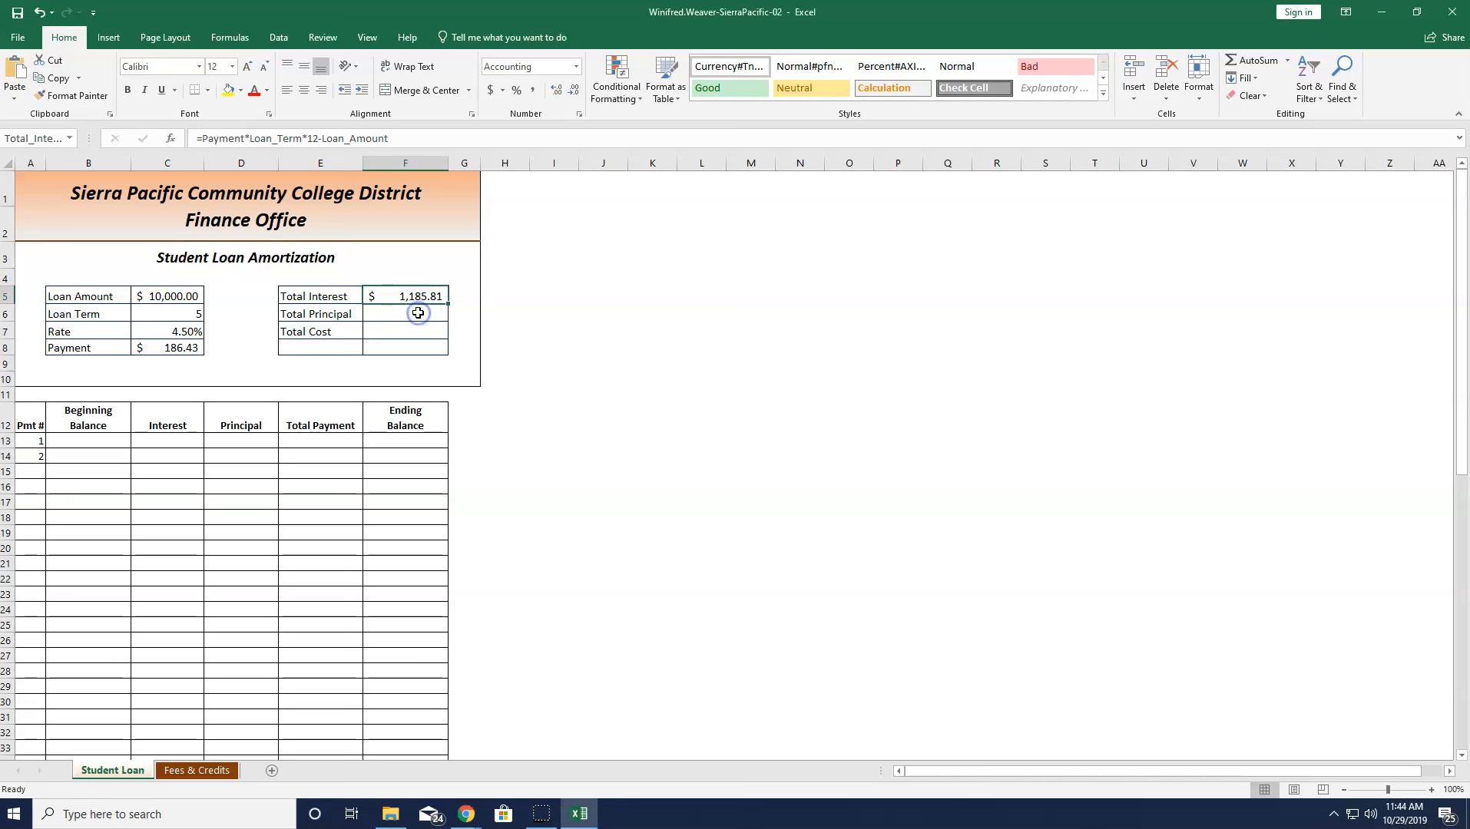
- Calculate Total Principal in F6 with the formula =Payment*Loan_Term*12-Total_Interest
click(418, 313)
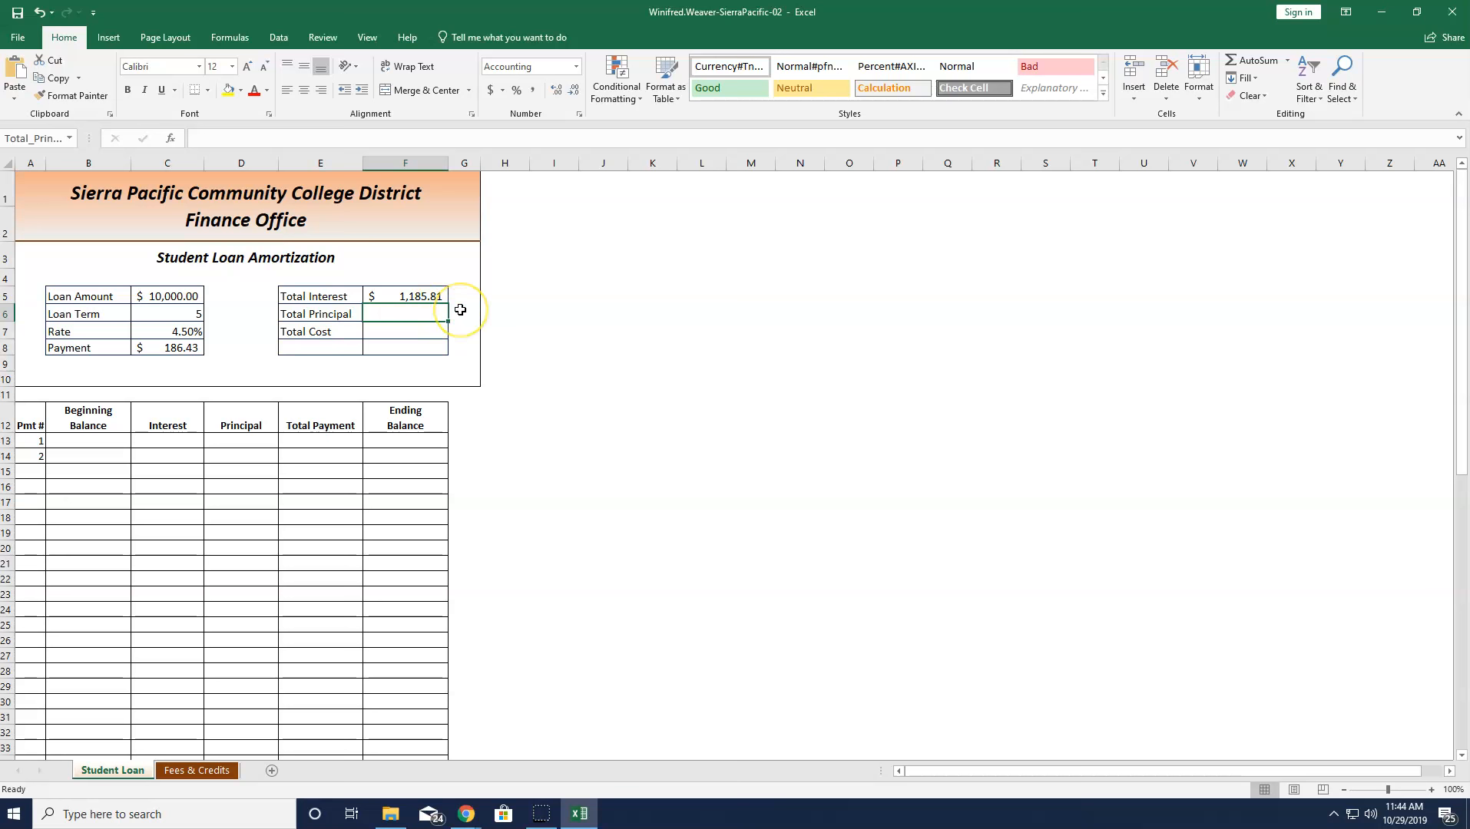
text(=)
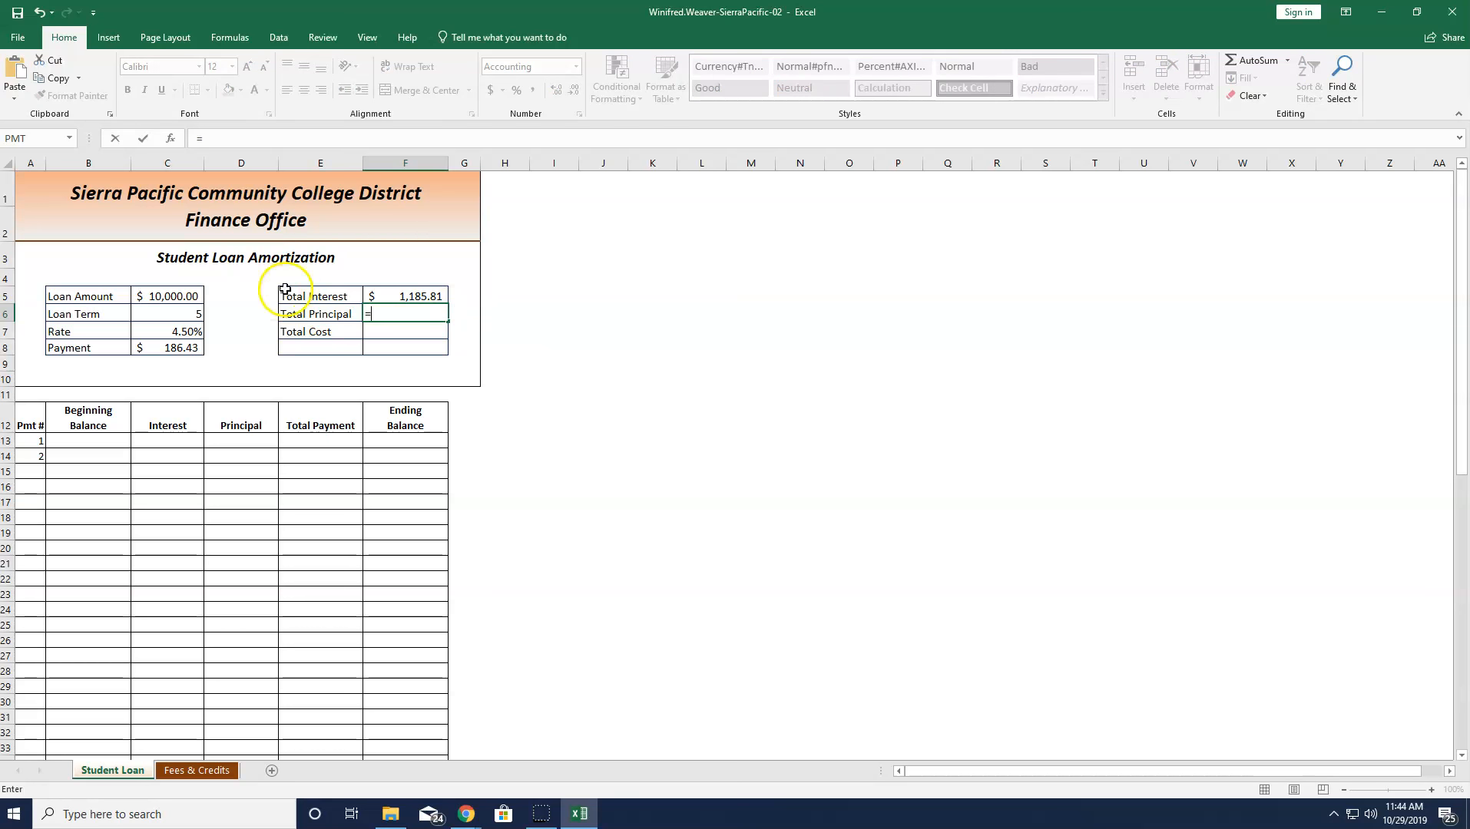
click(190, 347)
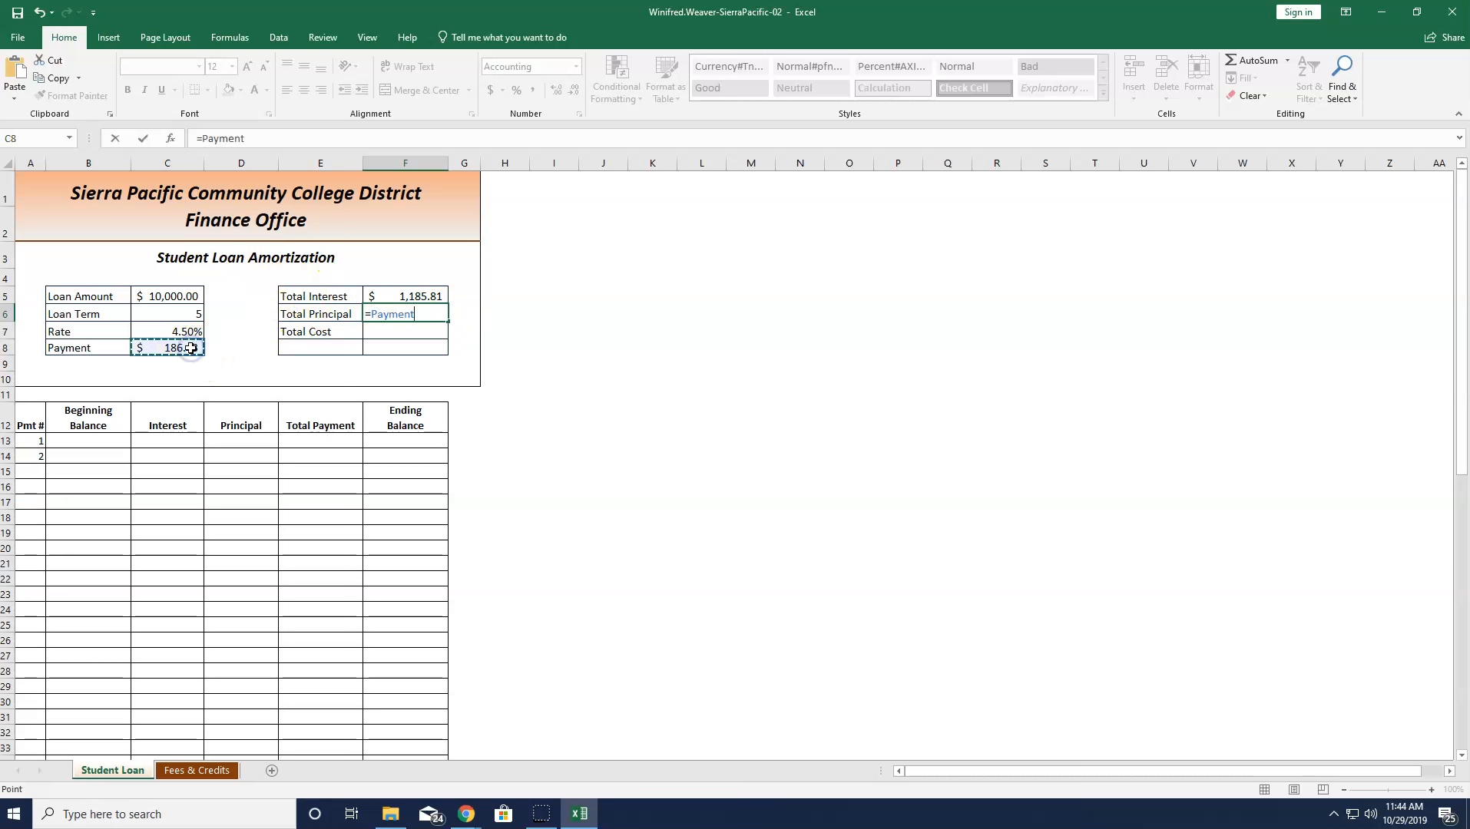
text(*)
click(166, 313)
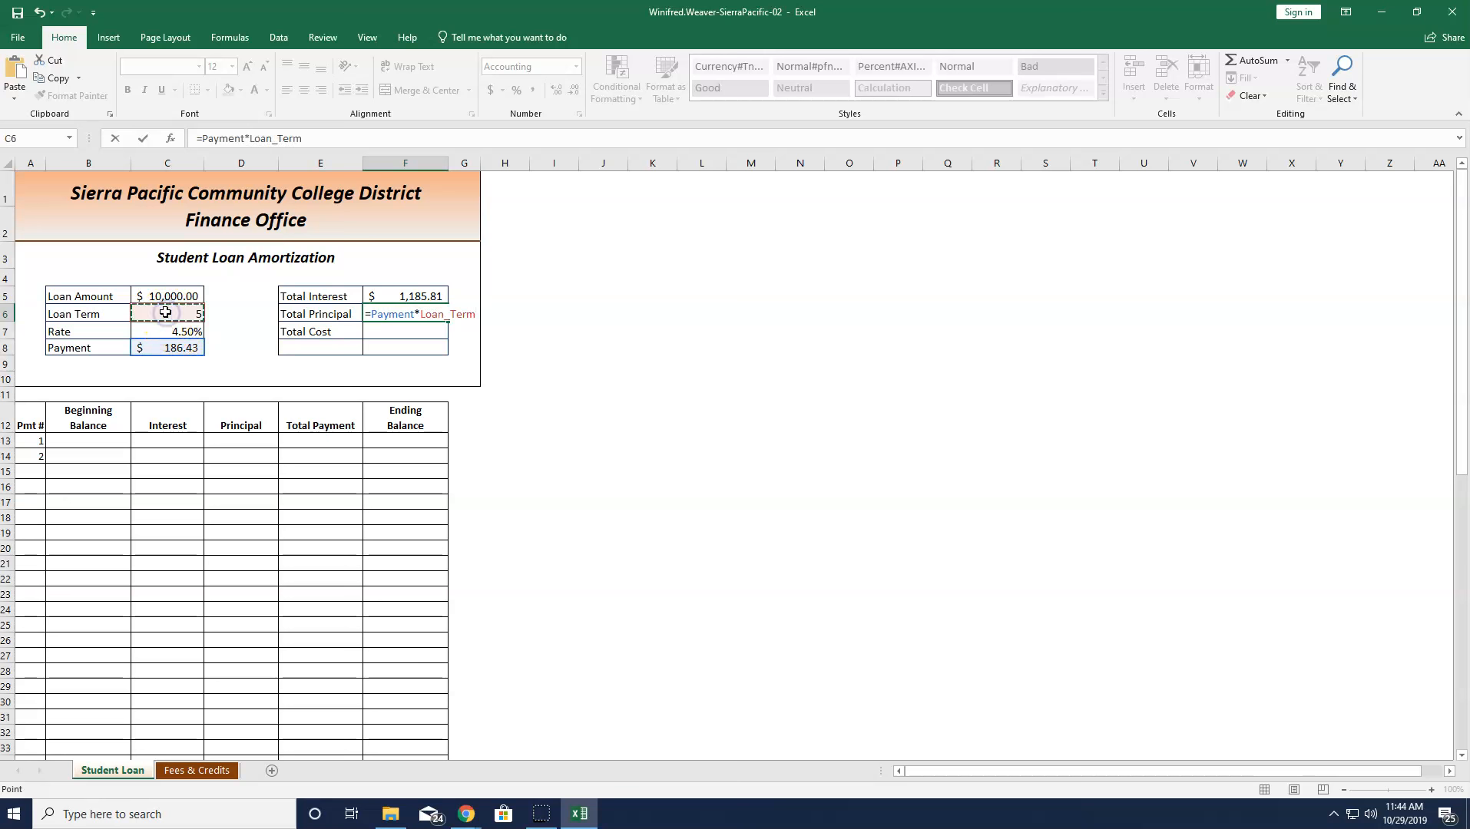
text(*12)
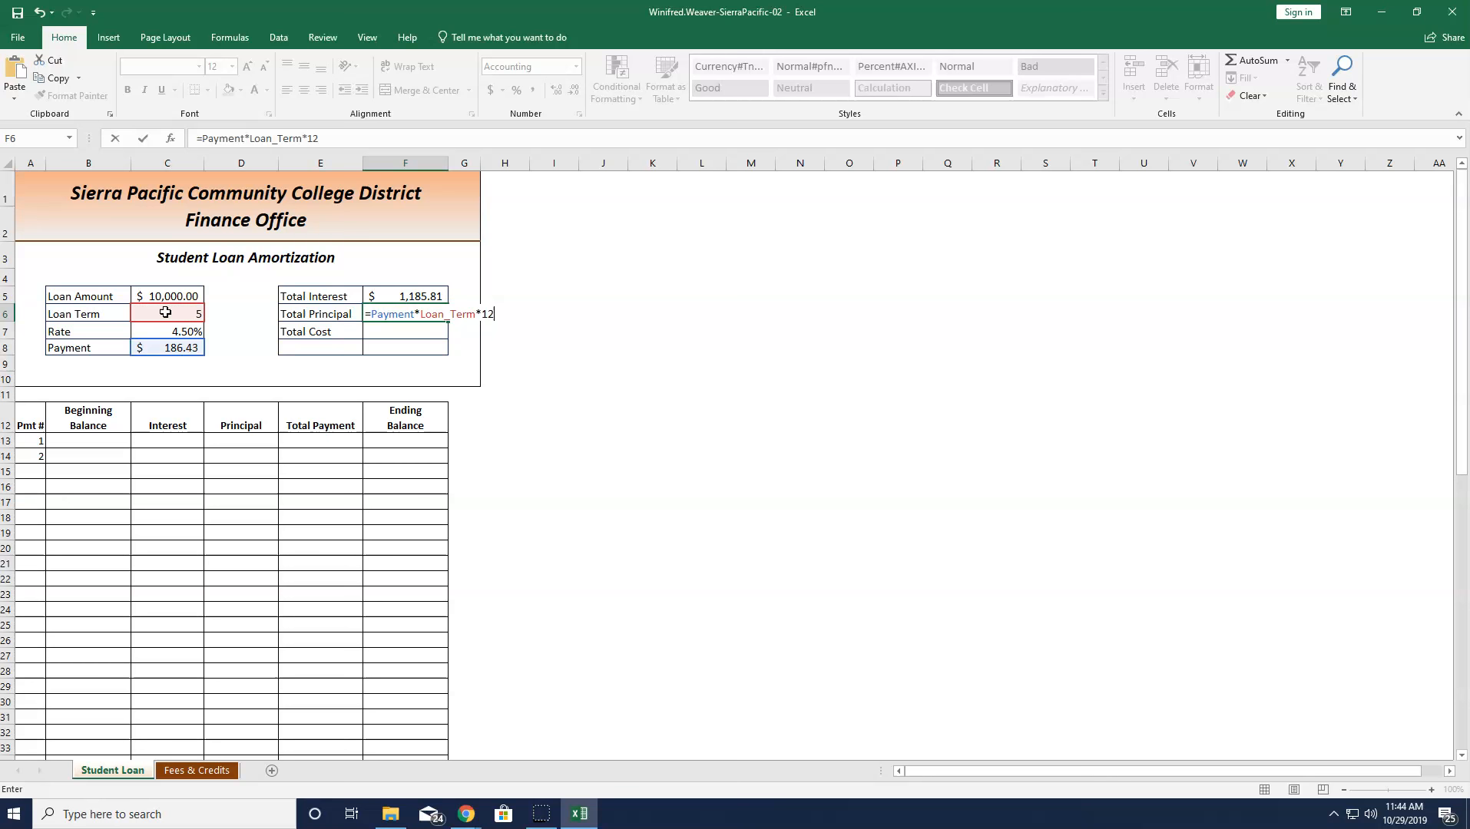
text(-)
click(405, 292)
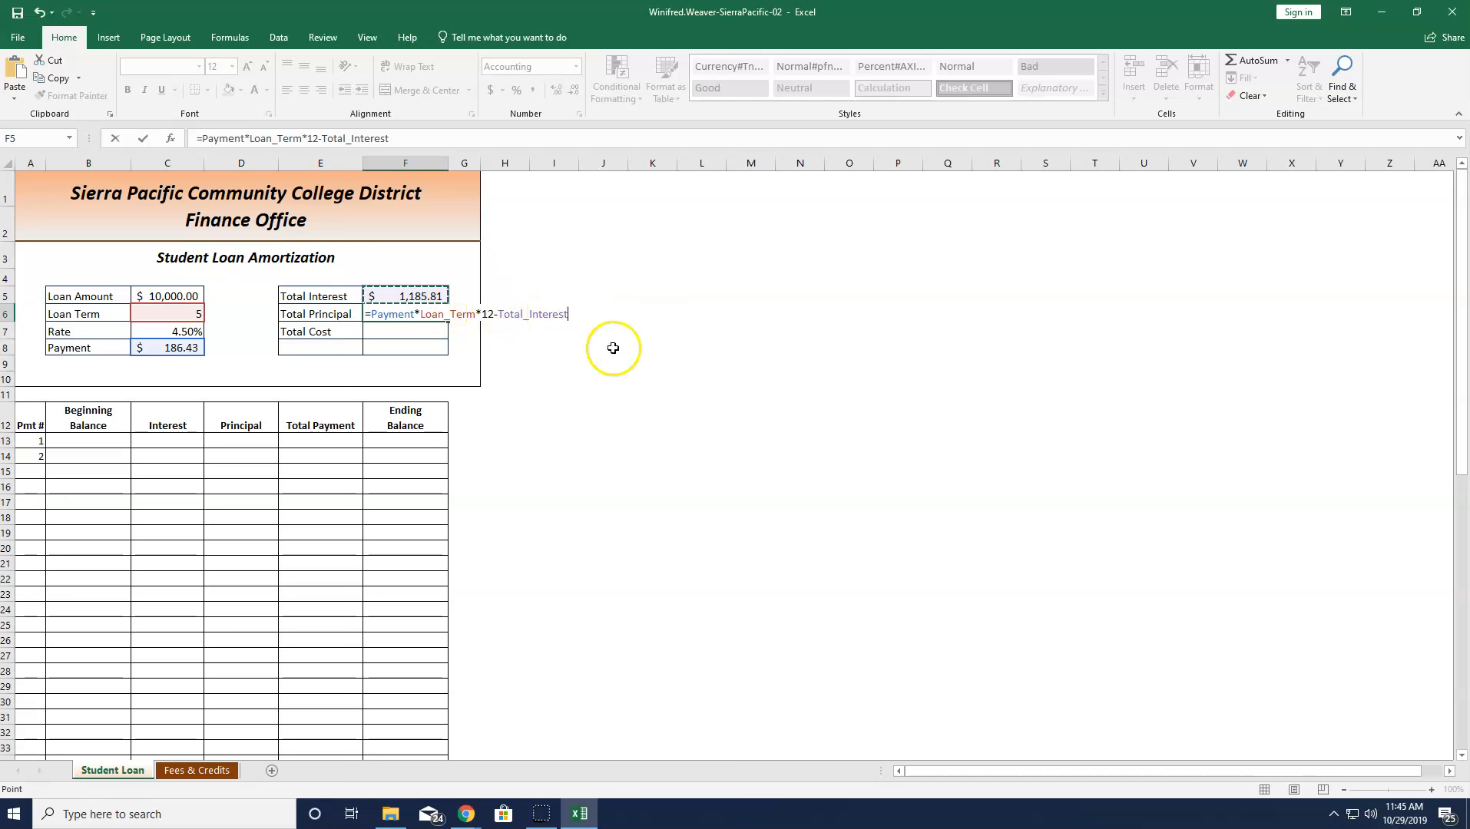
key(Return)
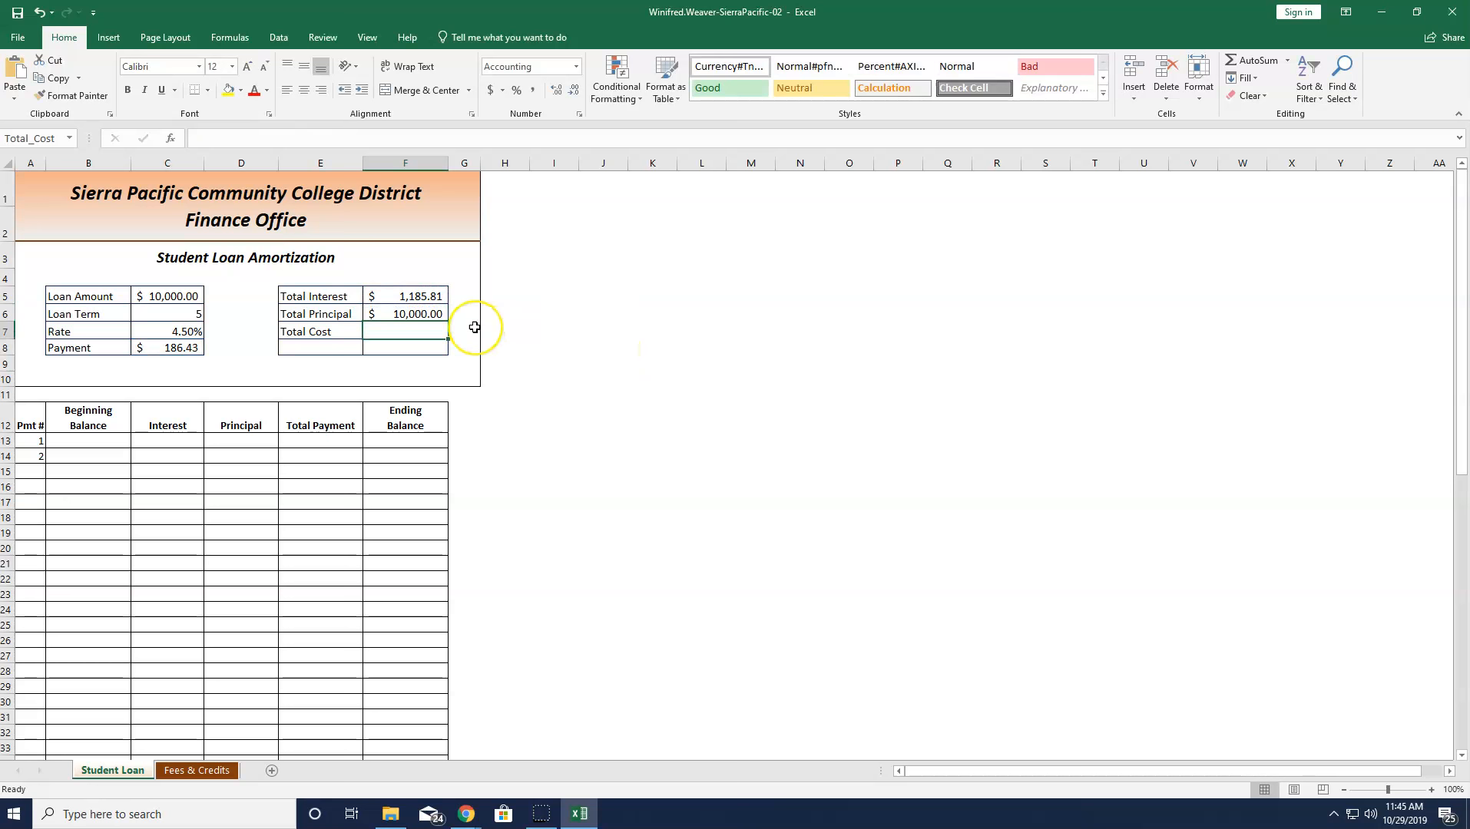
- Calculate Total Cost in F7 with the formula =Total_Interest+Total_Principal
click(397, 333)
text(=)
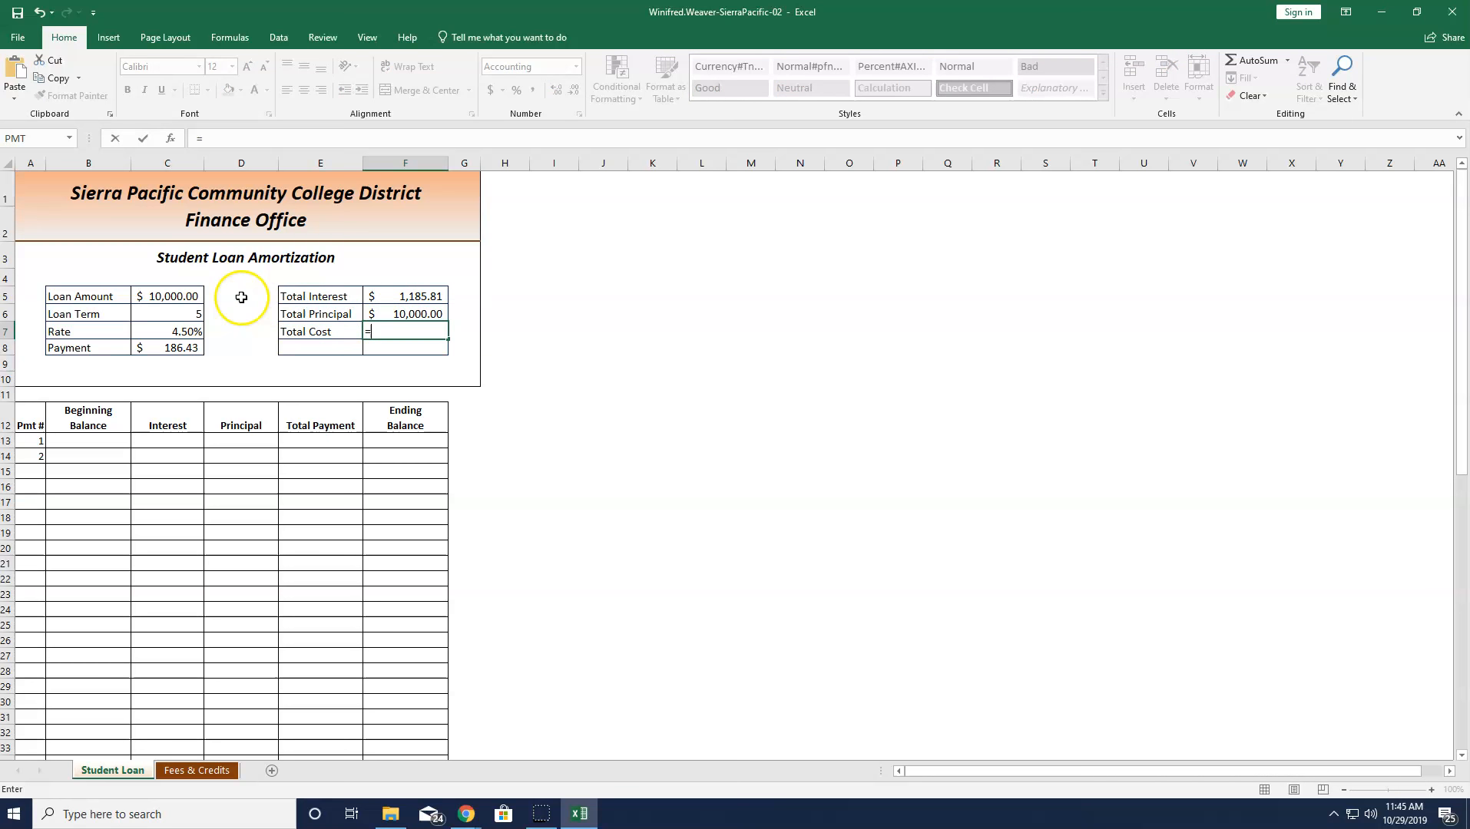
click(374, 295)
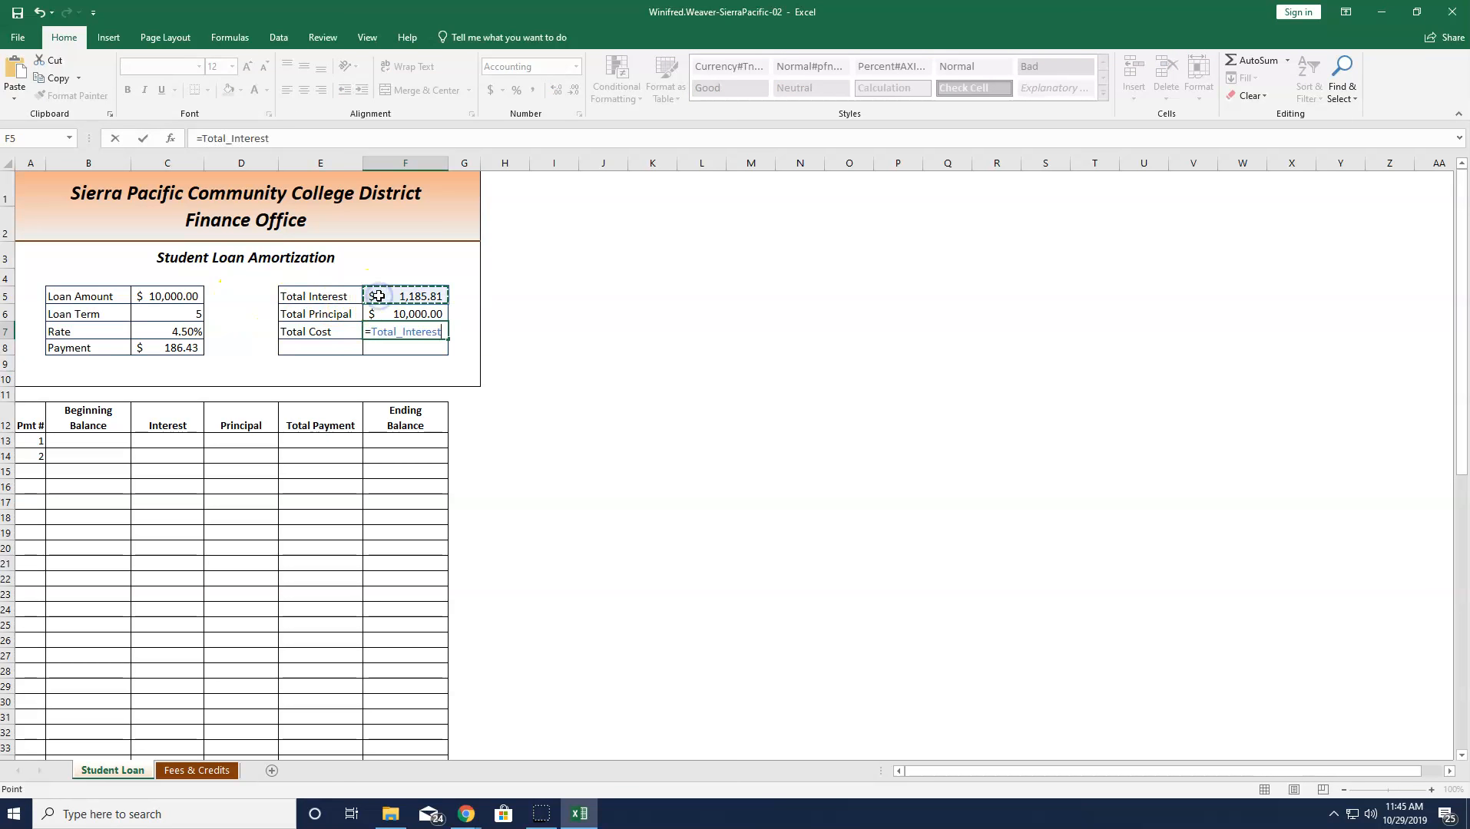
text(+)
click(392, 313)
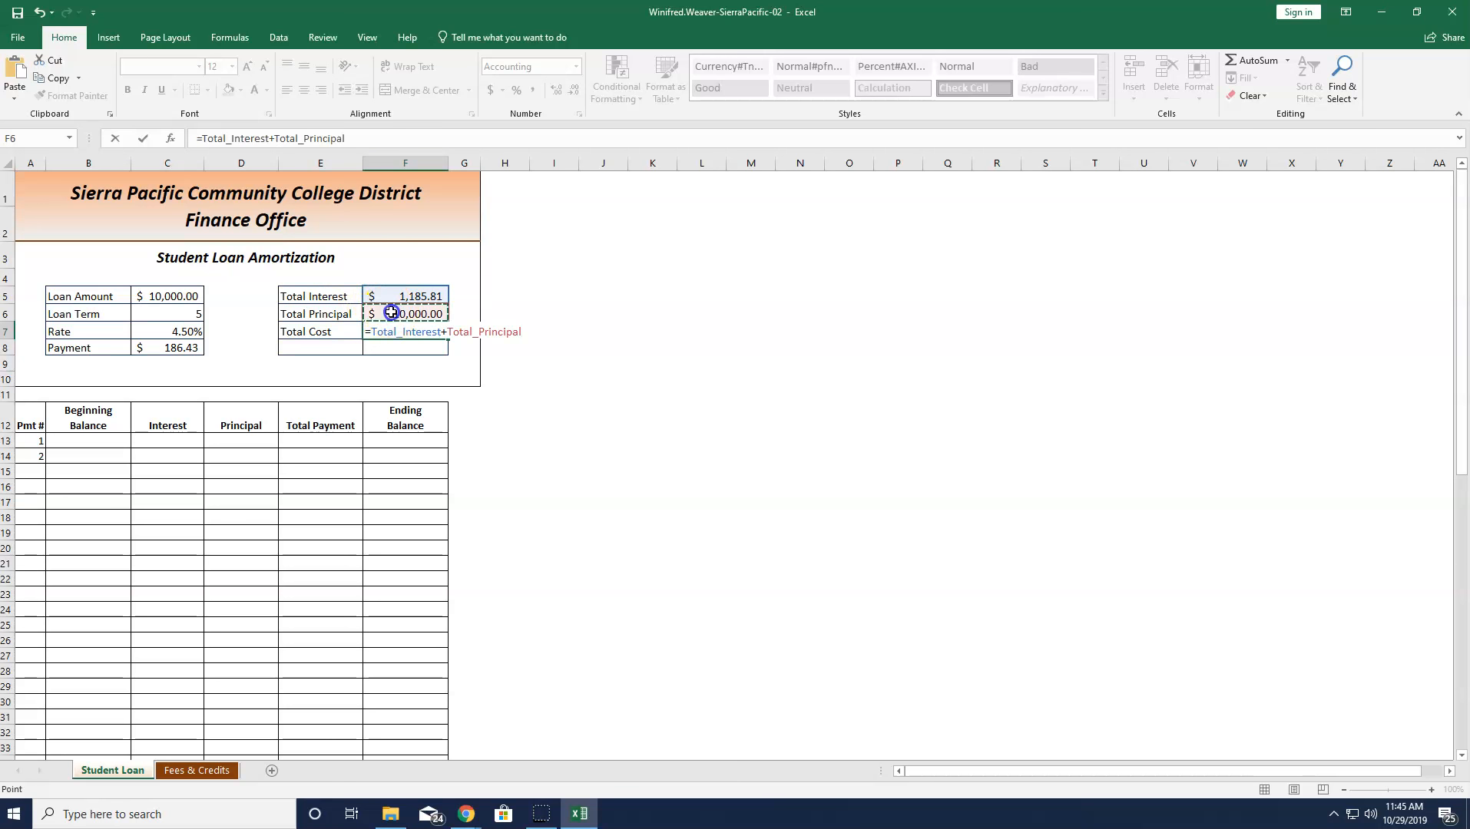
key(Return)
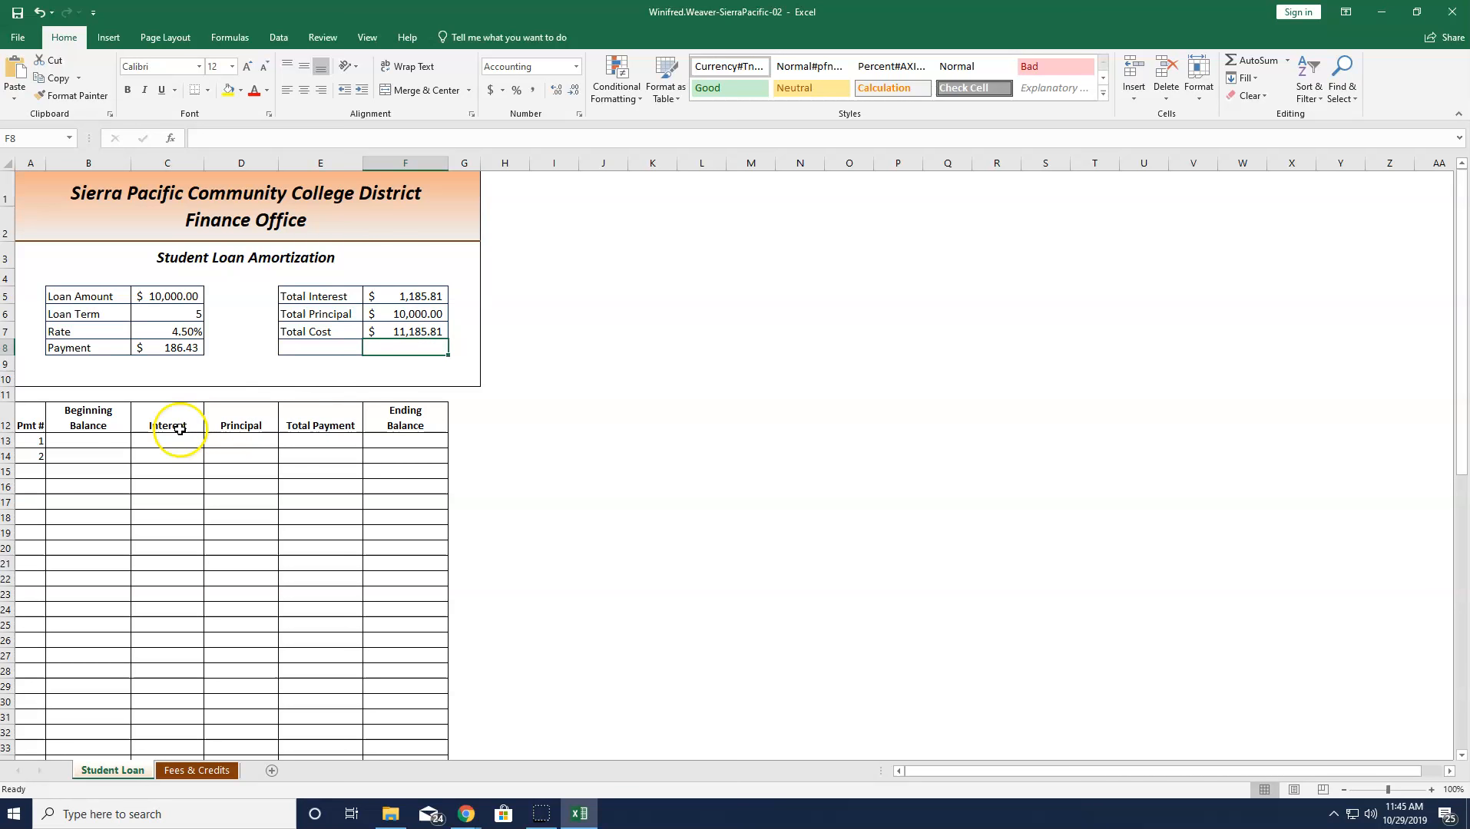
- Set the first Beginning Balance in B13 to =Loan_Amount and apply the Accounting number format
click(88, 438)
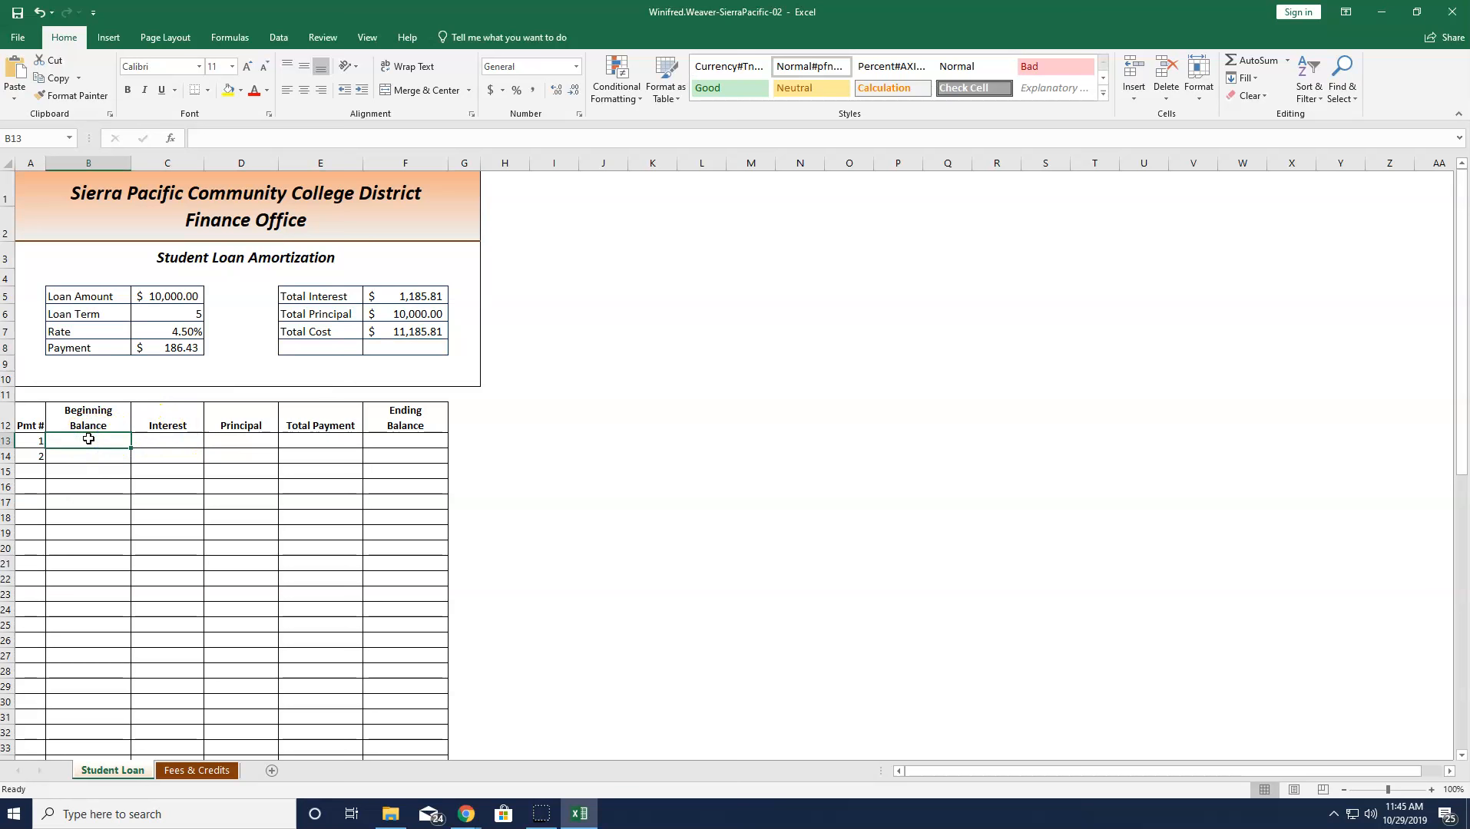
text(=)
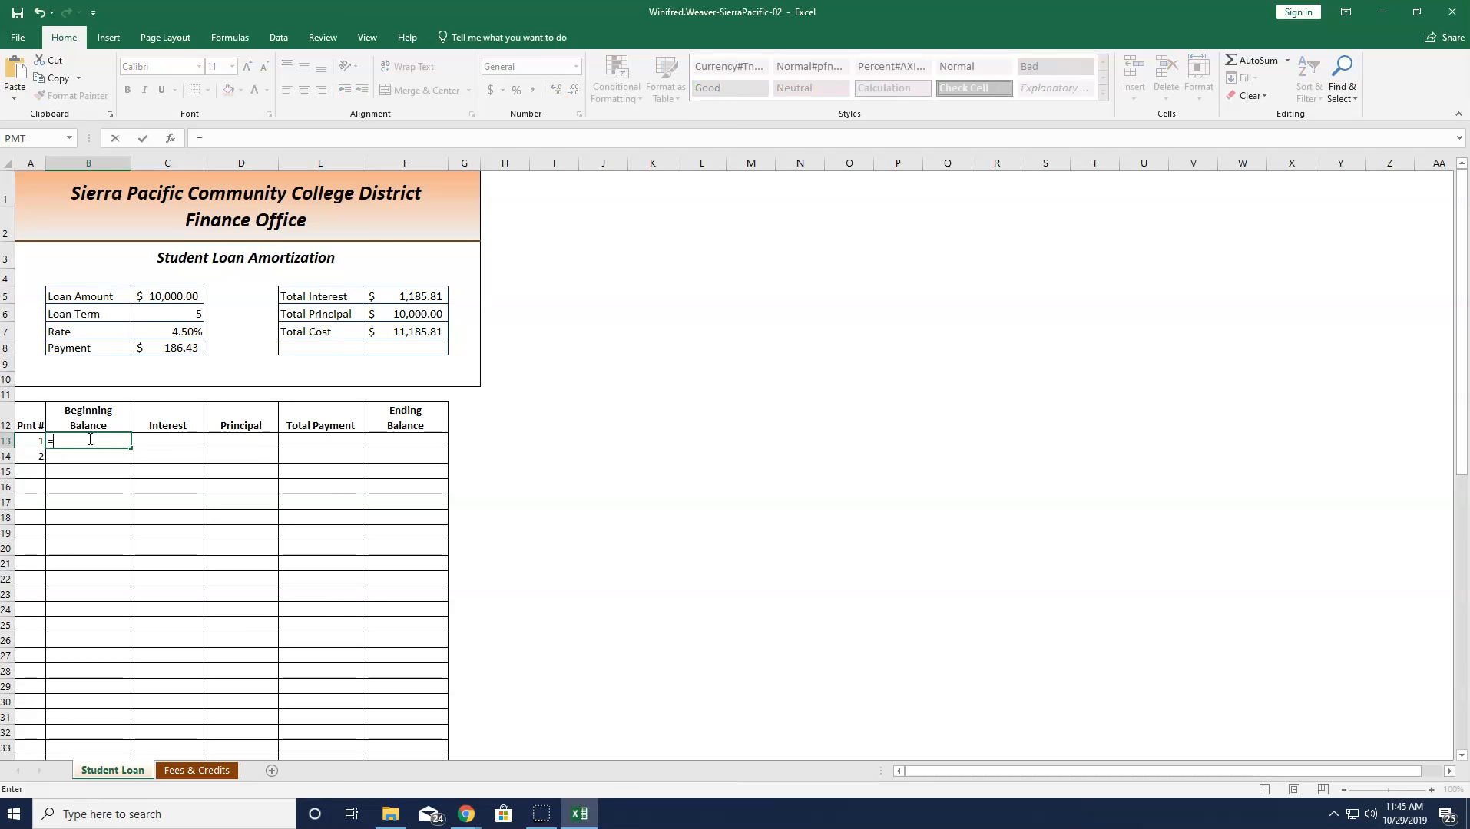
click(167, 298)
key(Return)
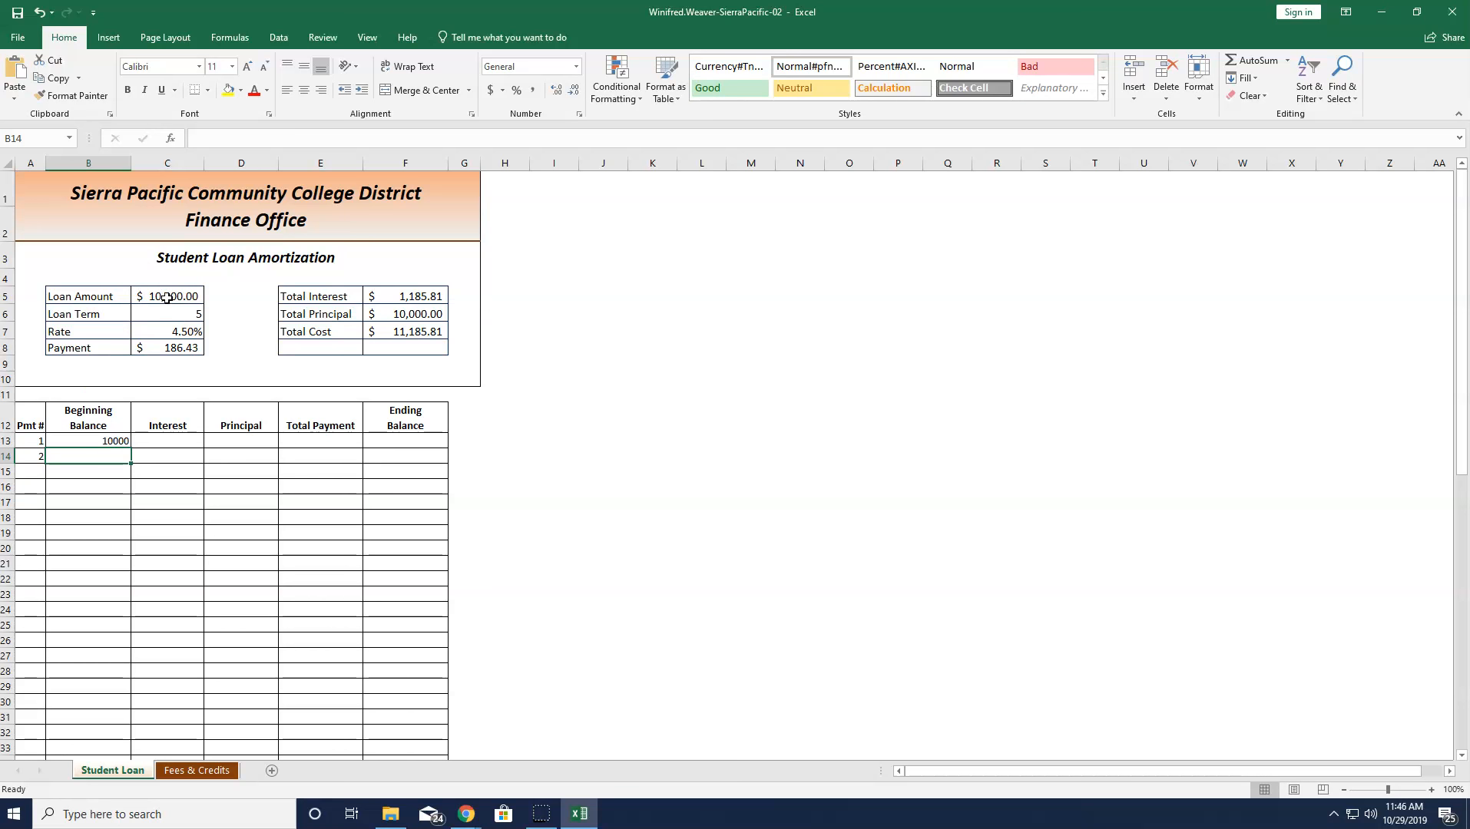
click(112, 440)
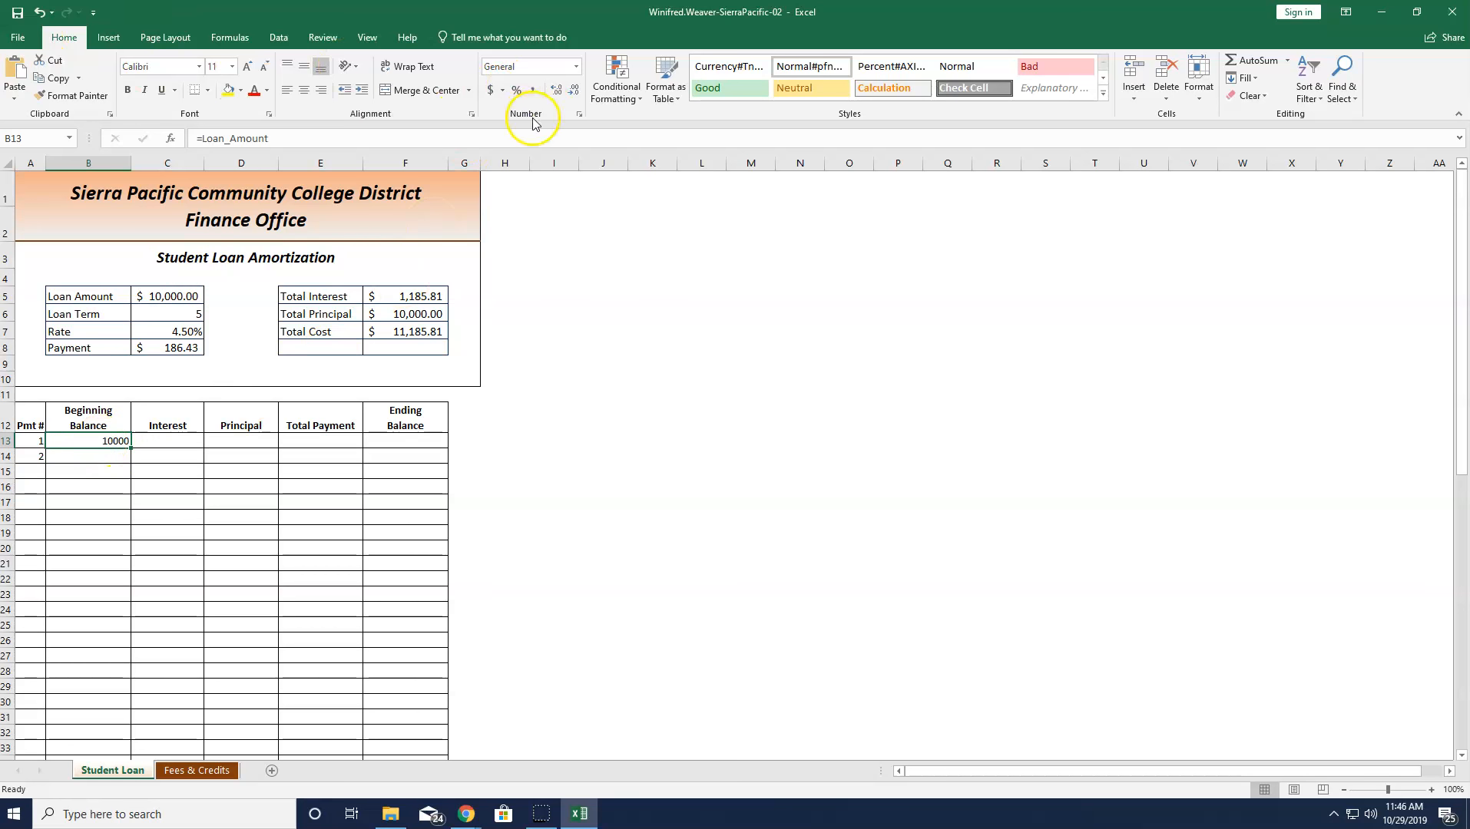
click(491, 91)
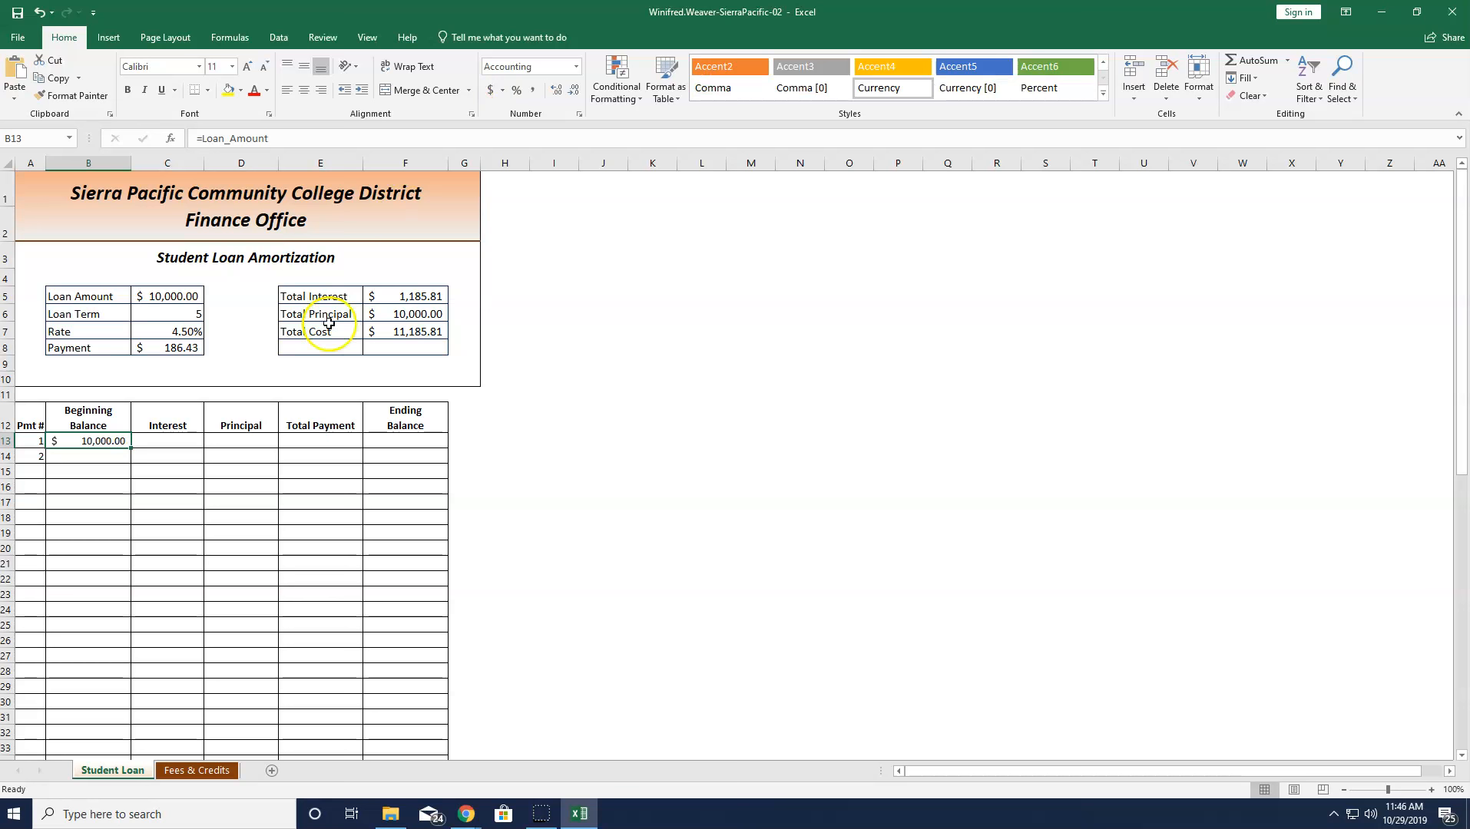
- Calculate the first payment's interest in C13 with =B13*(Rate/12) and apply the Accounting number format
click(173, 440)
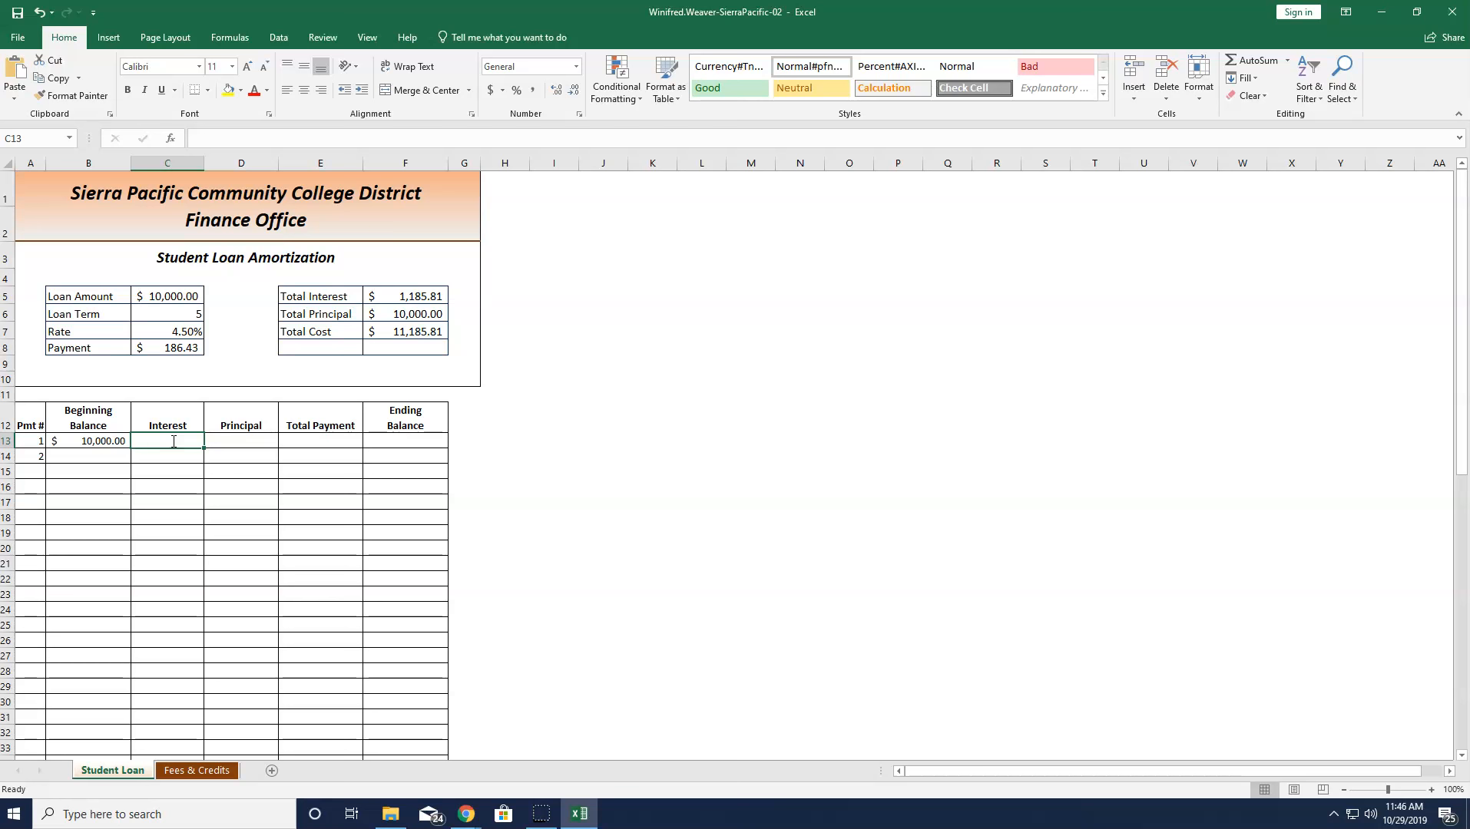
text(=)
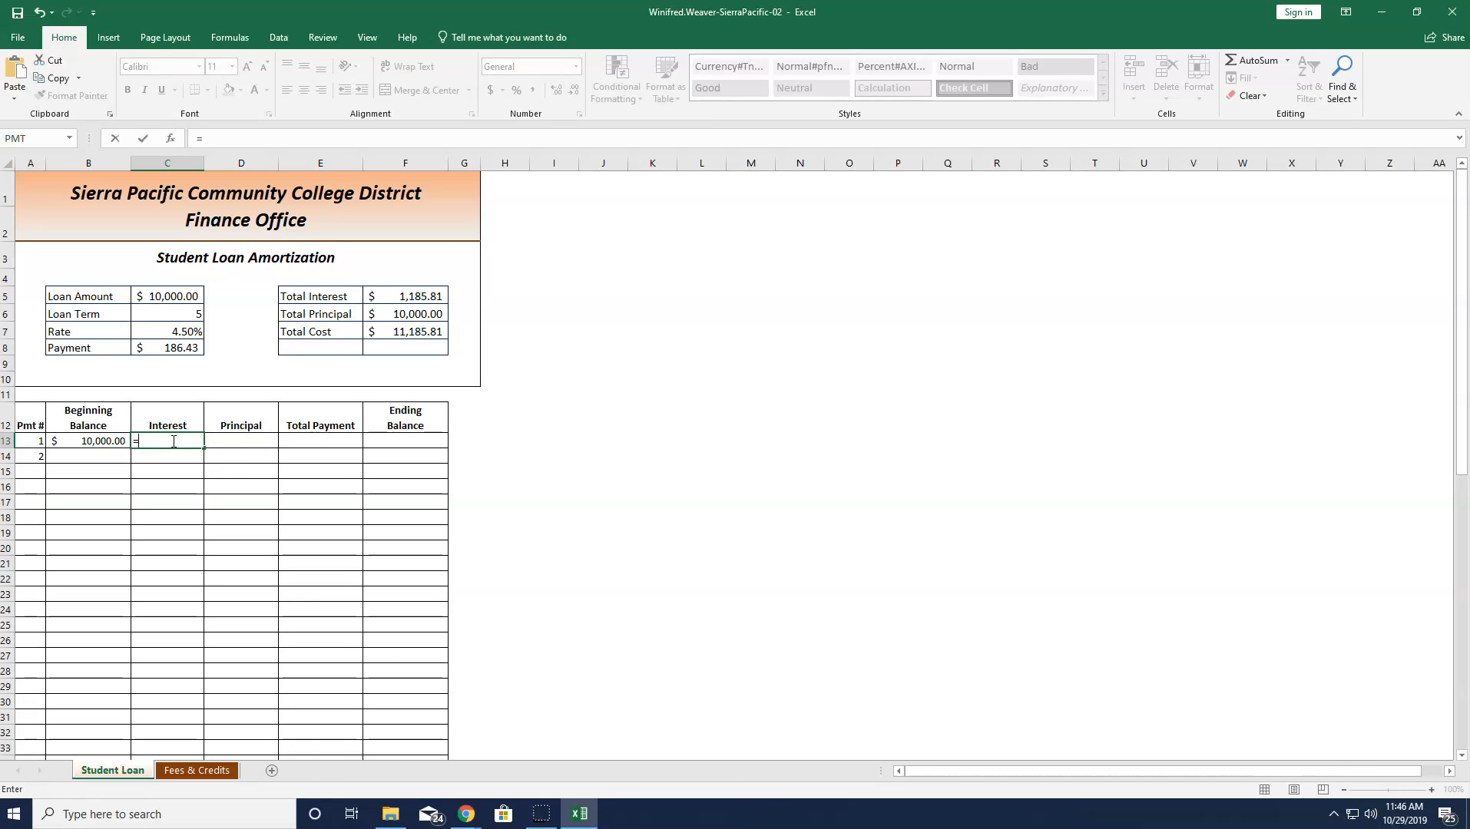
click(90, 442)
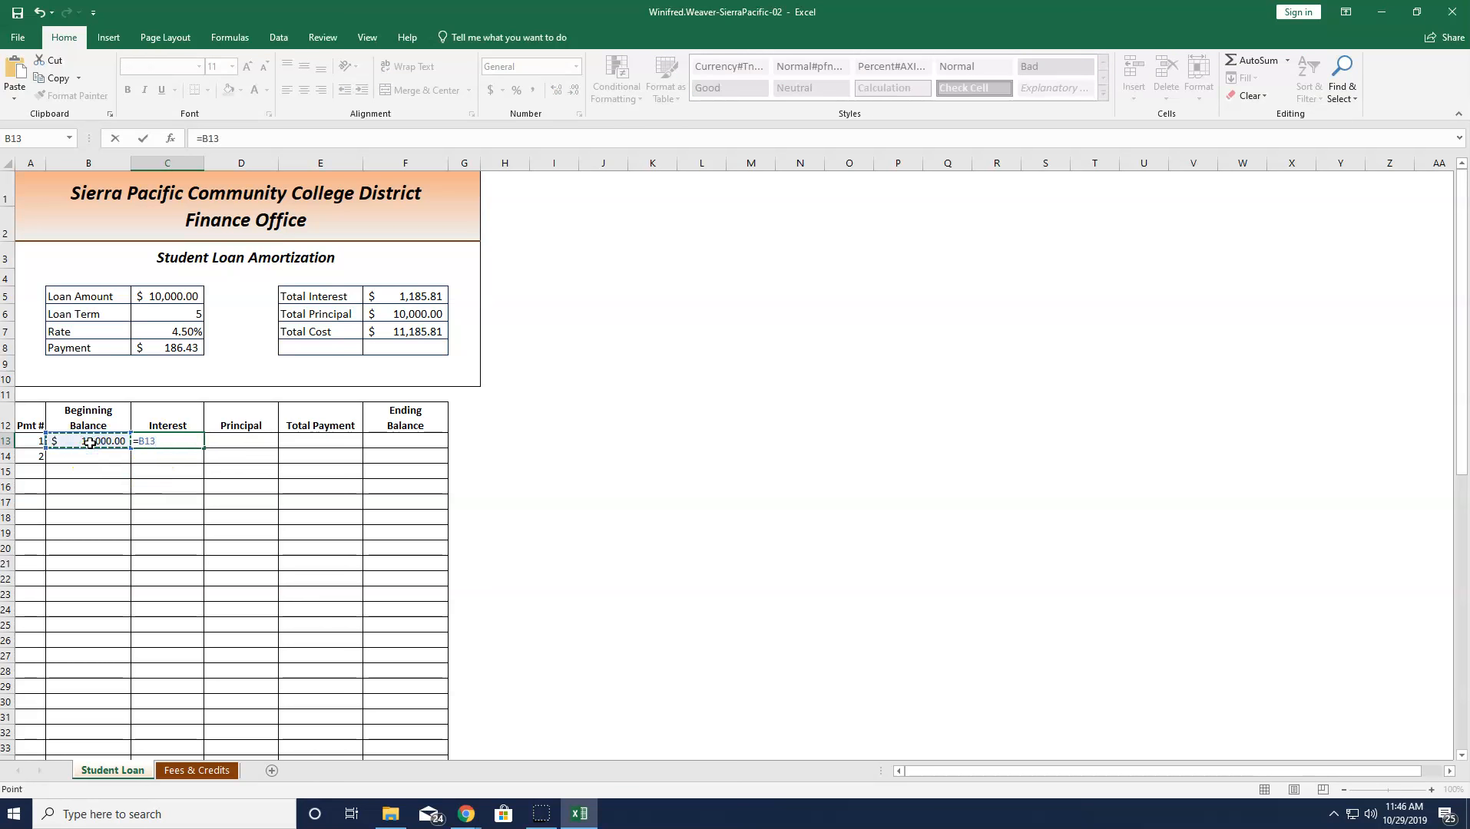
text(*)
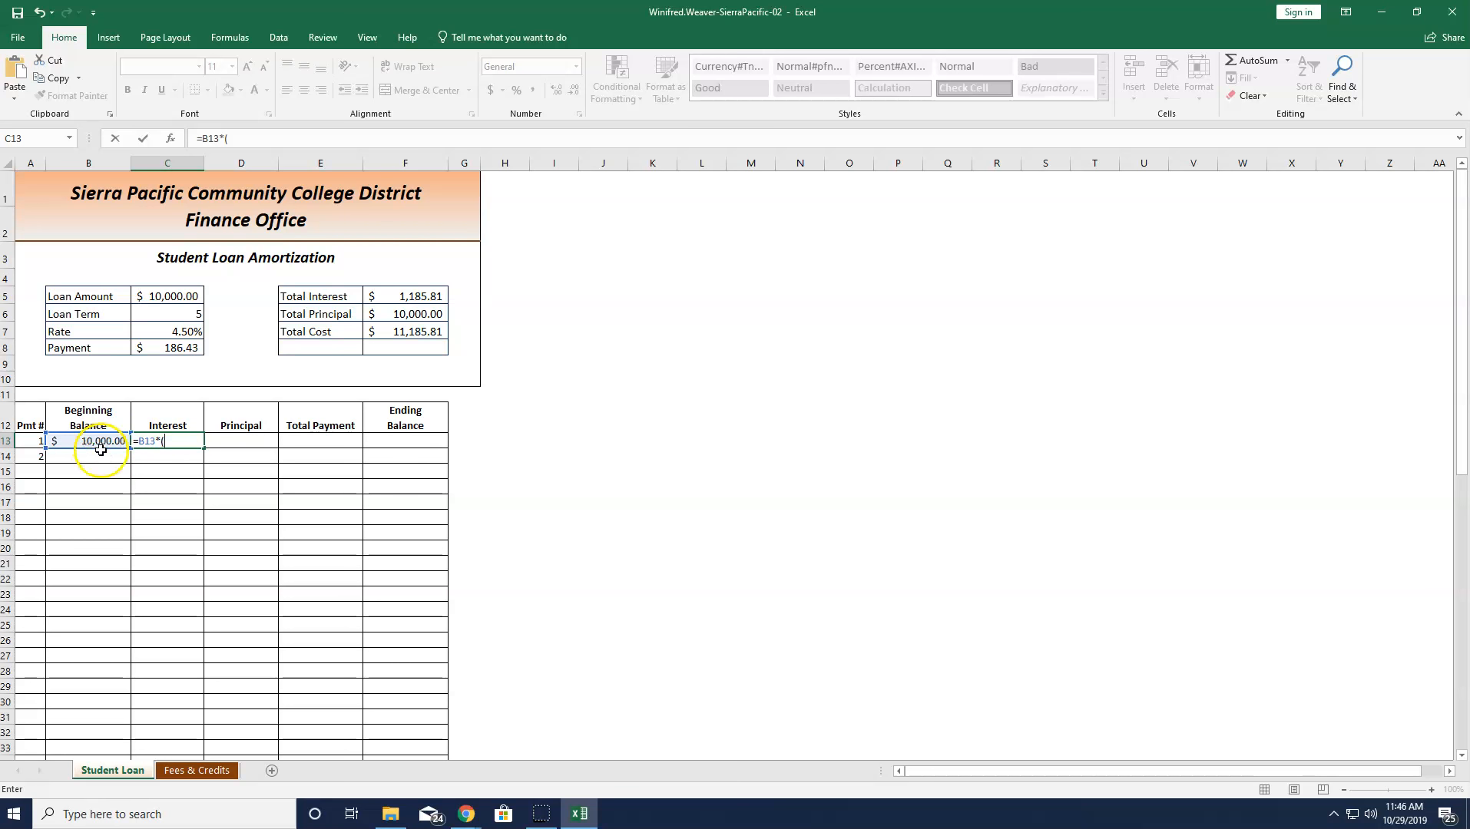
click(156, 329)
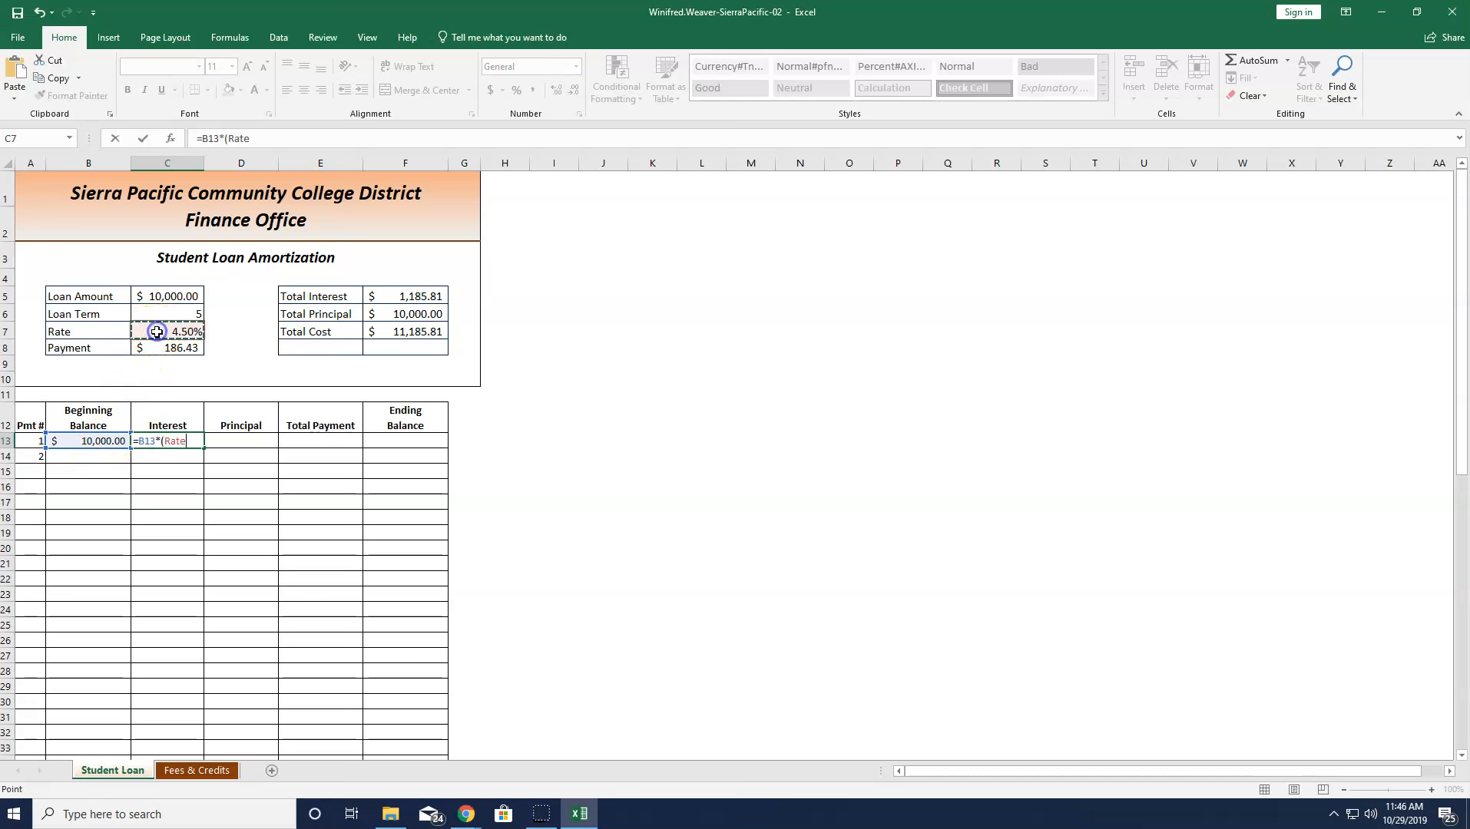
text(/12))
key(Return)
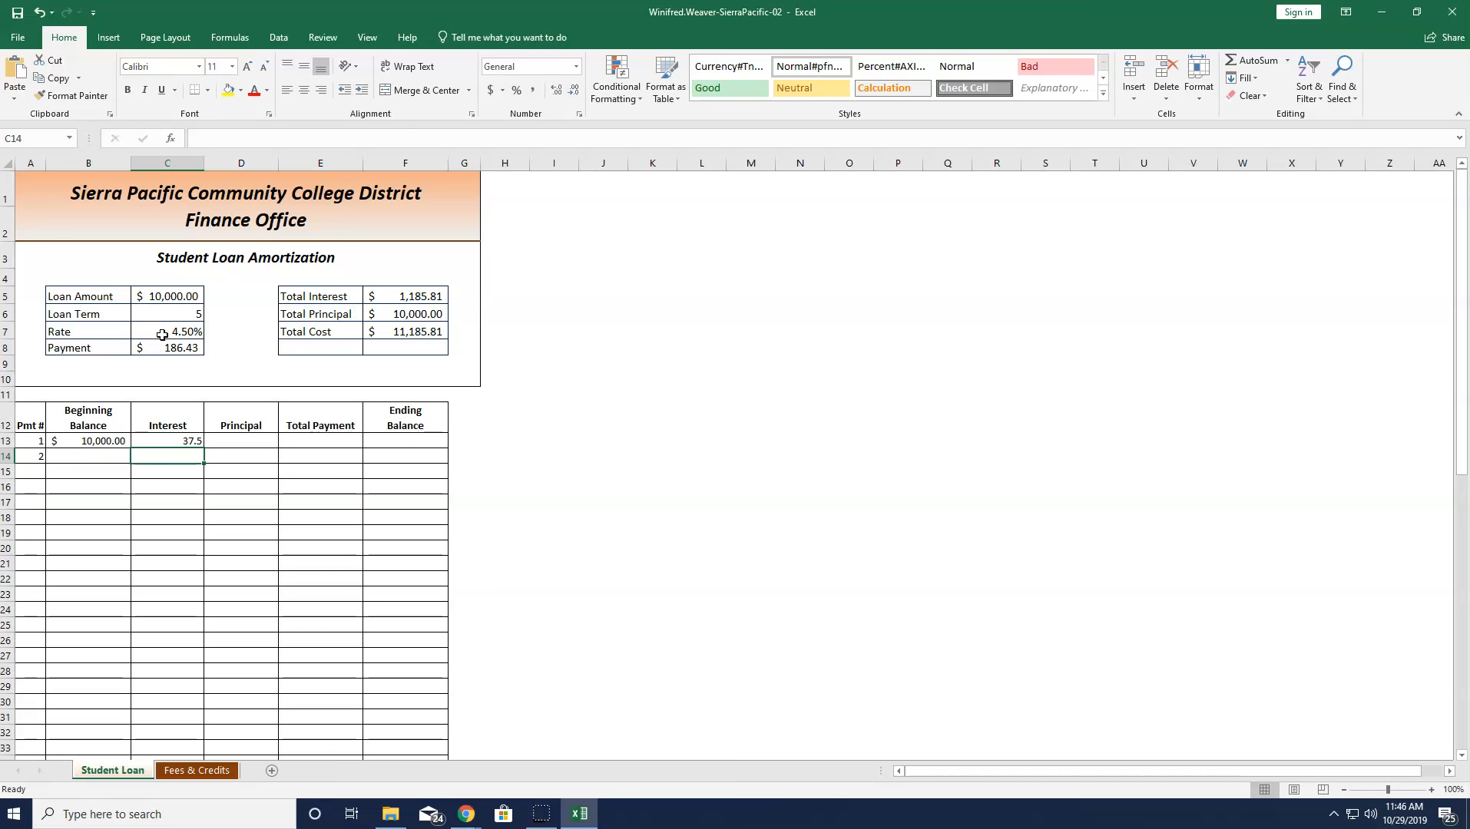
click(164, 440)
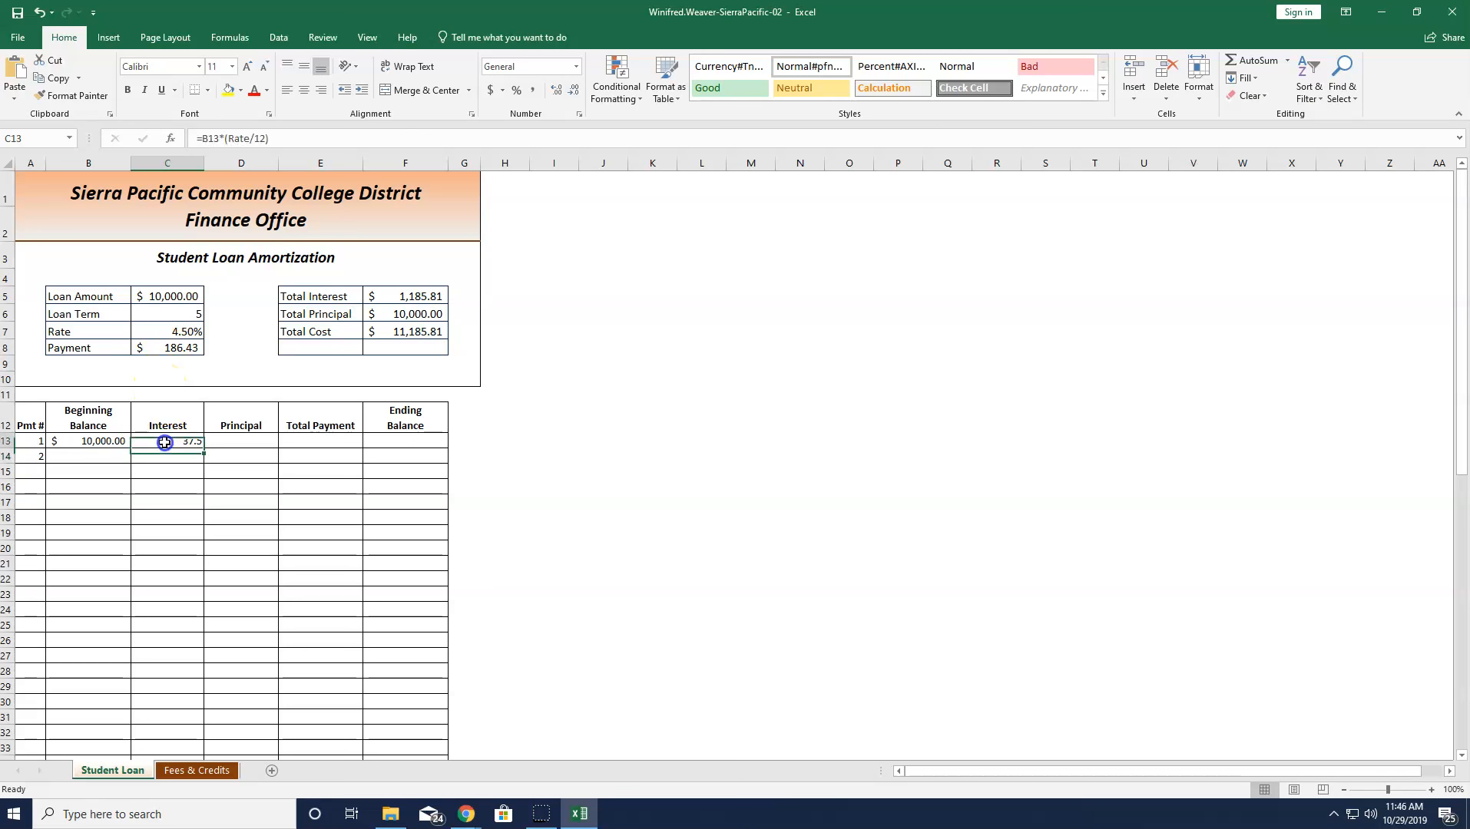
click(492, 92)
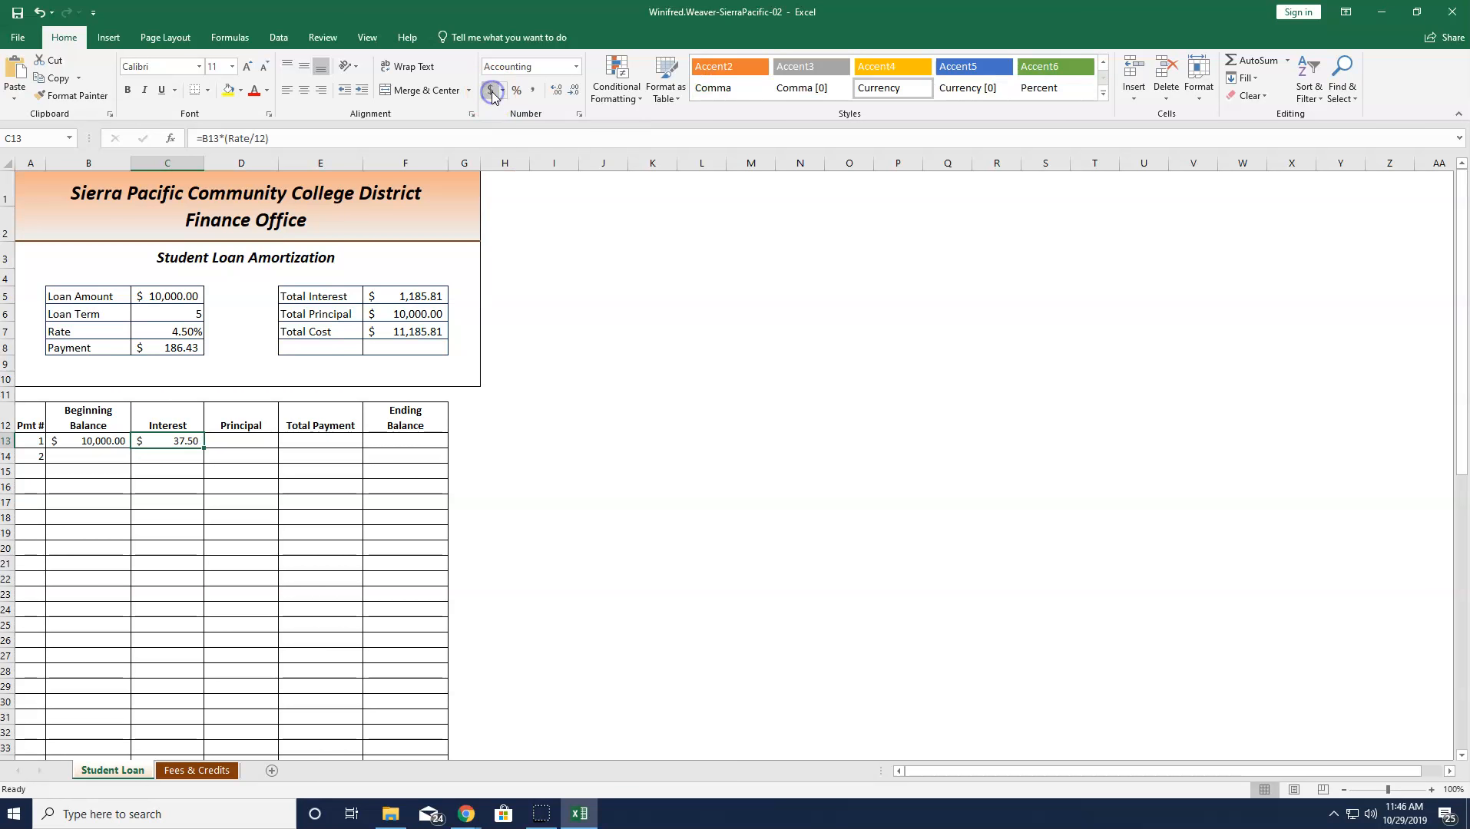
- Calculate the first payment's principal in D13 with the formula =Payment-C13
click(247, 440)
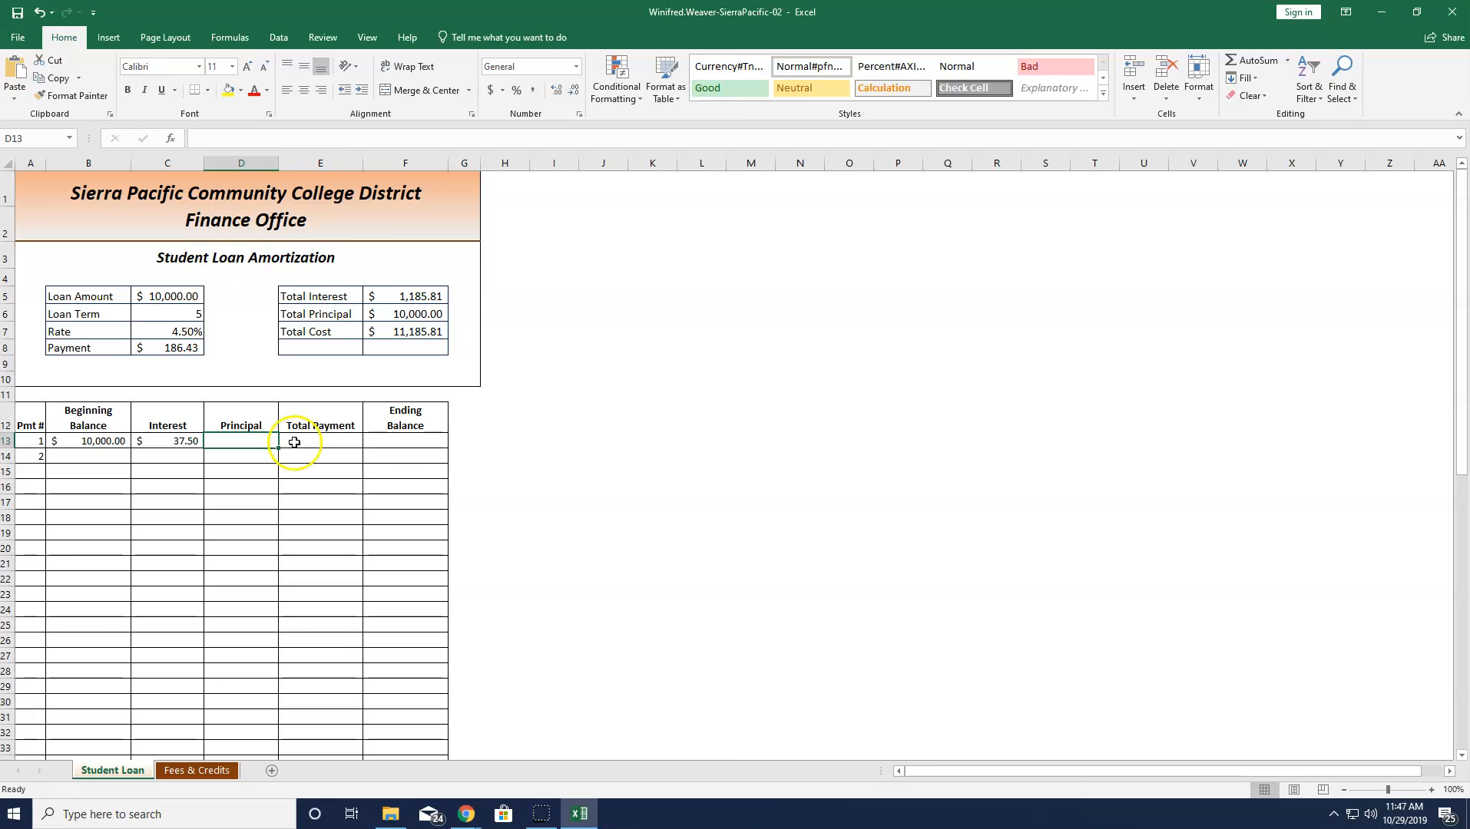
text(=)
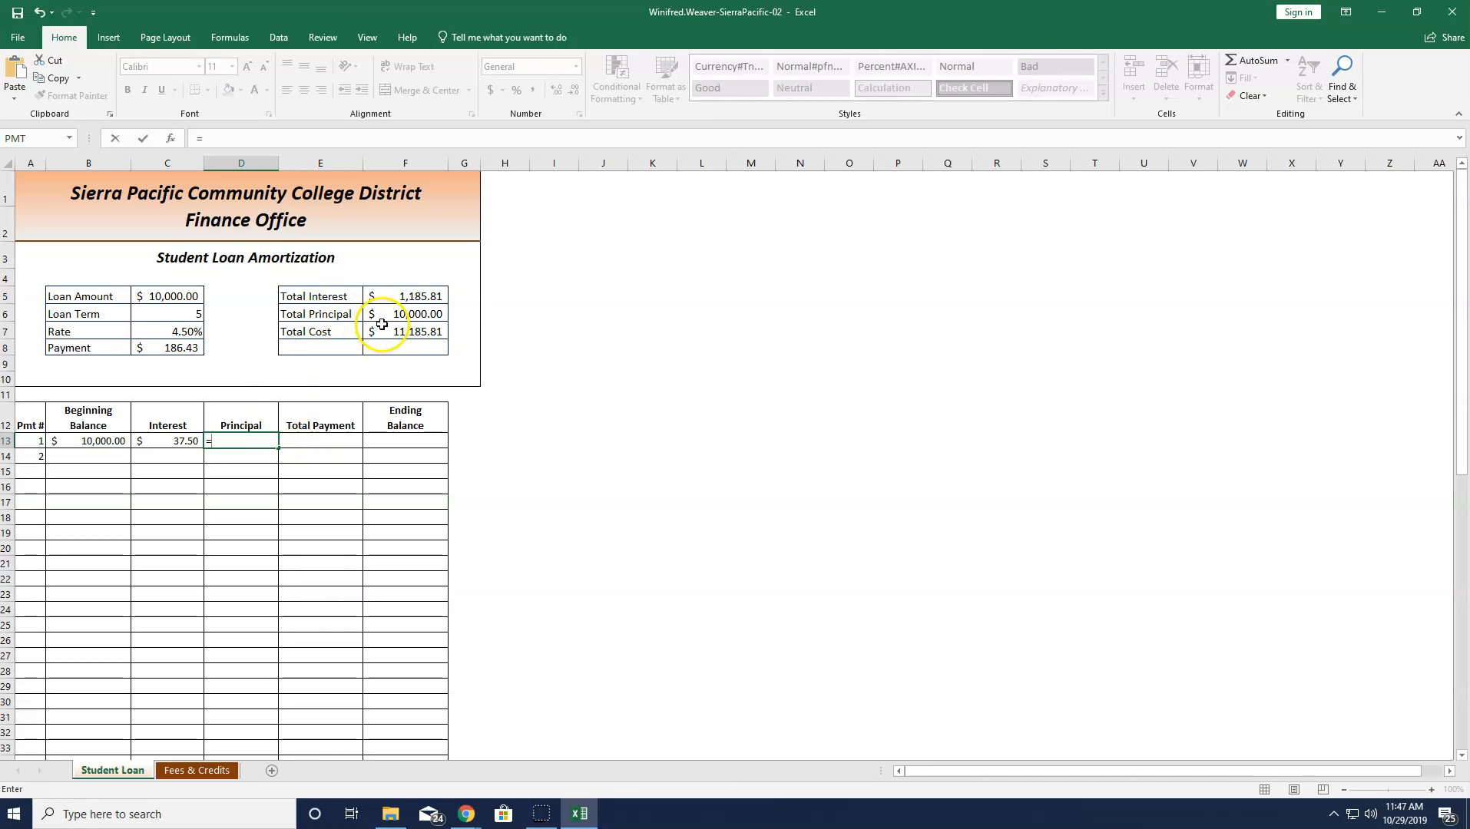
click(179, 347)
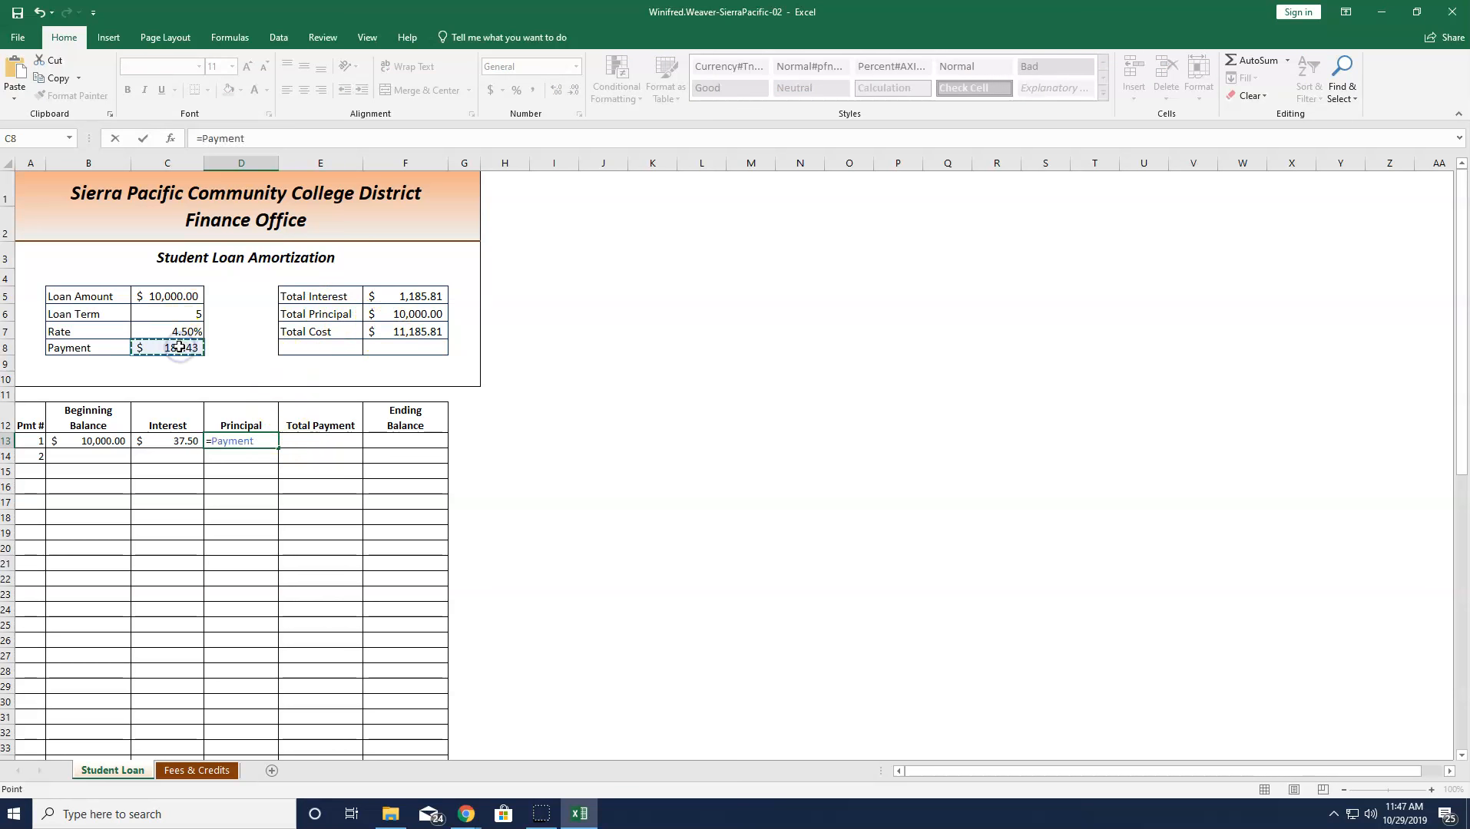
text(-)
click(163, 446)
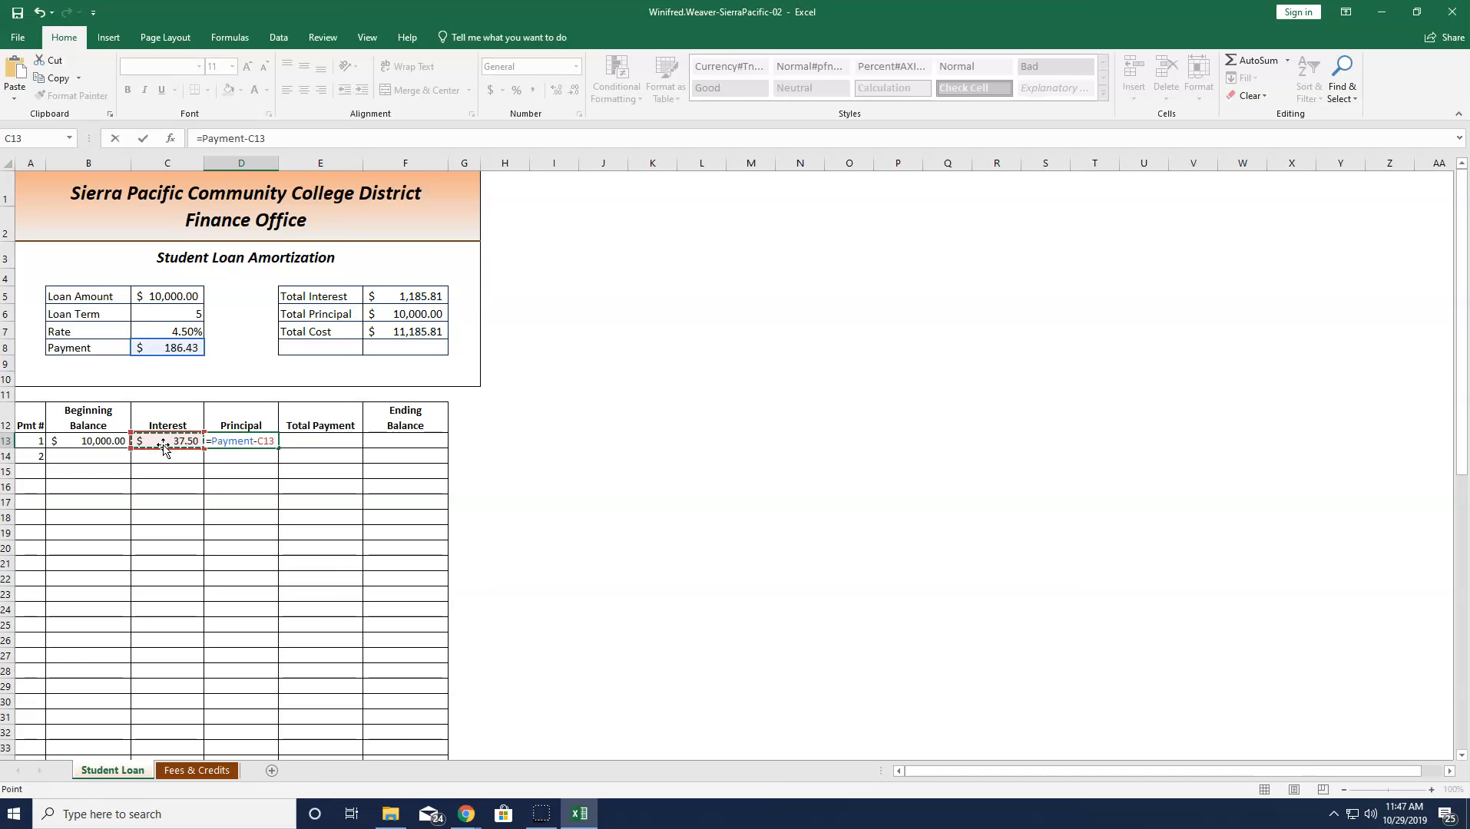
key(Return)
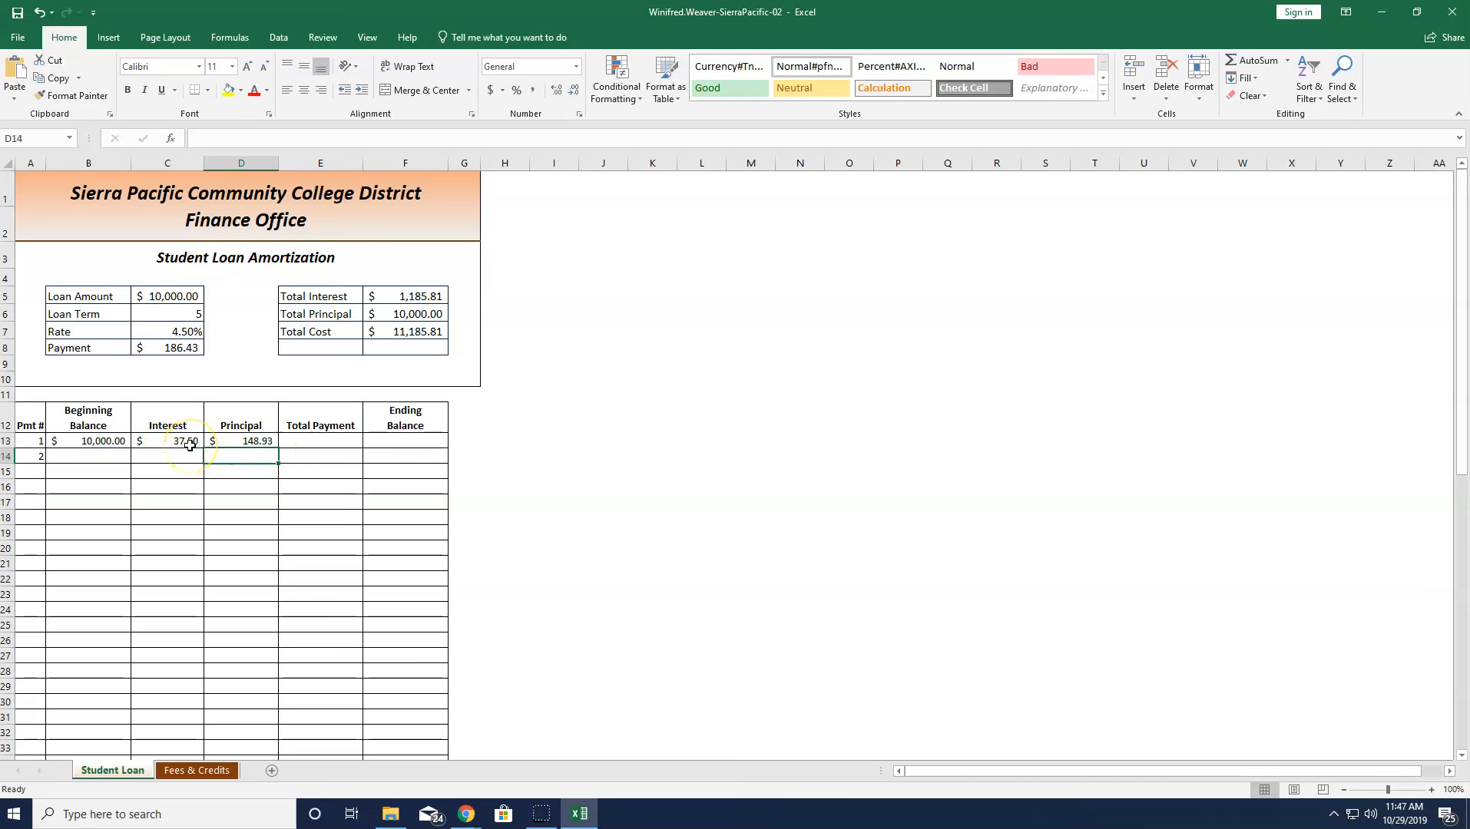
- Calculate the first Total Payment in E13 with the formula =C13+D13
click(333, 443)
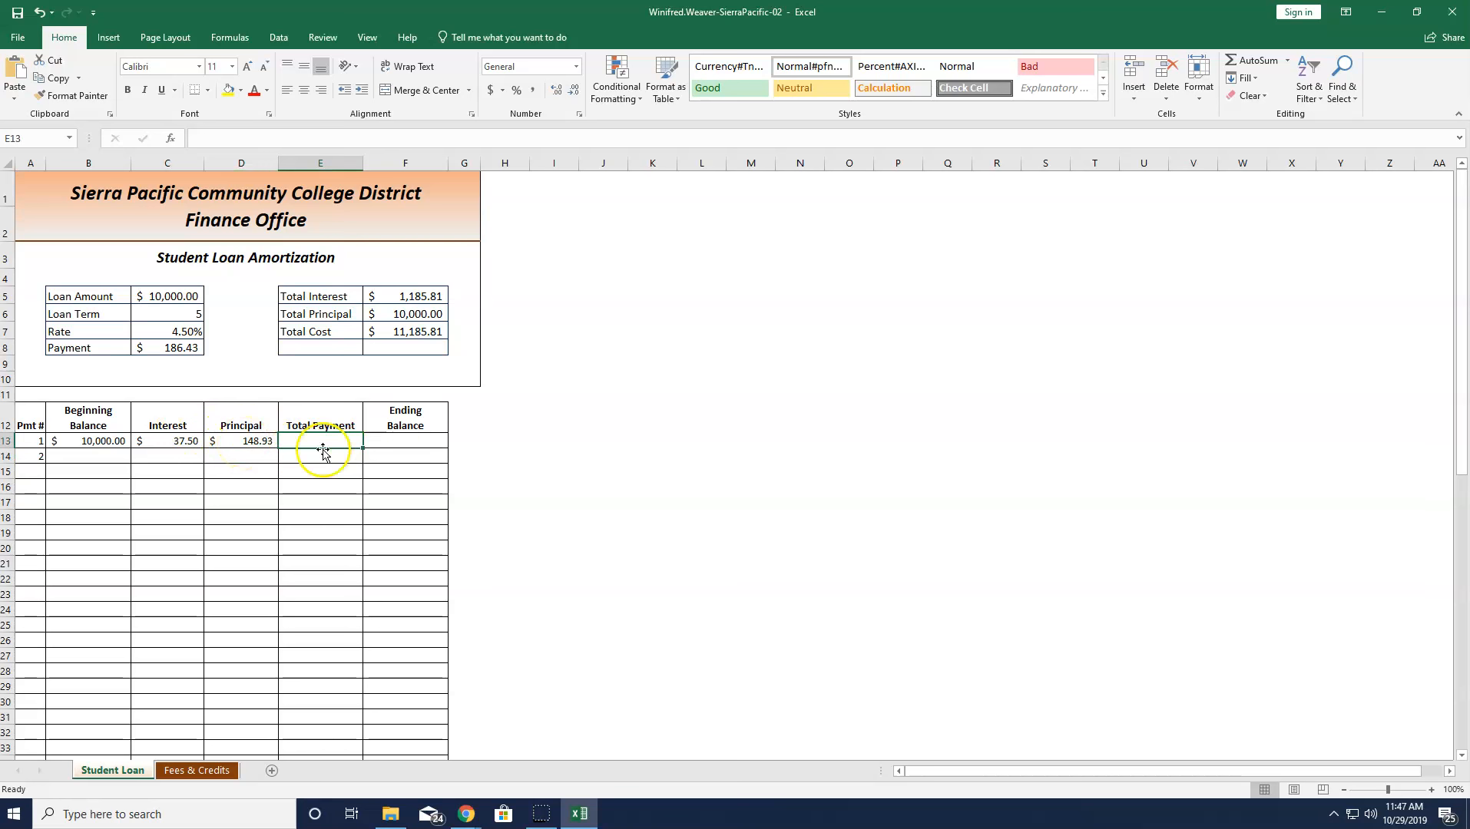
text(=)
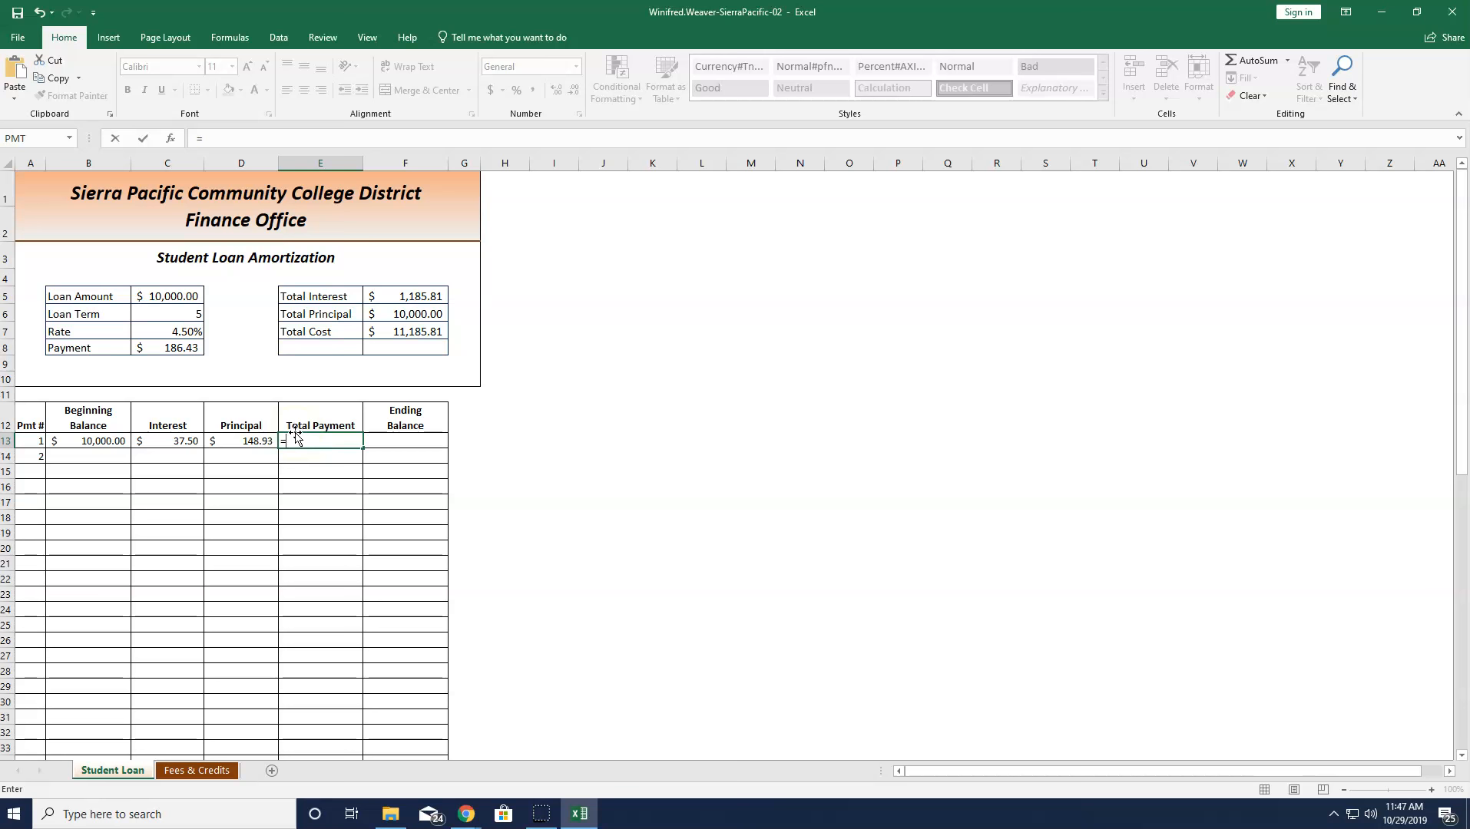
click(186, 441)
text(+)
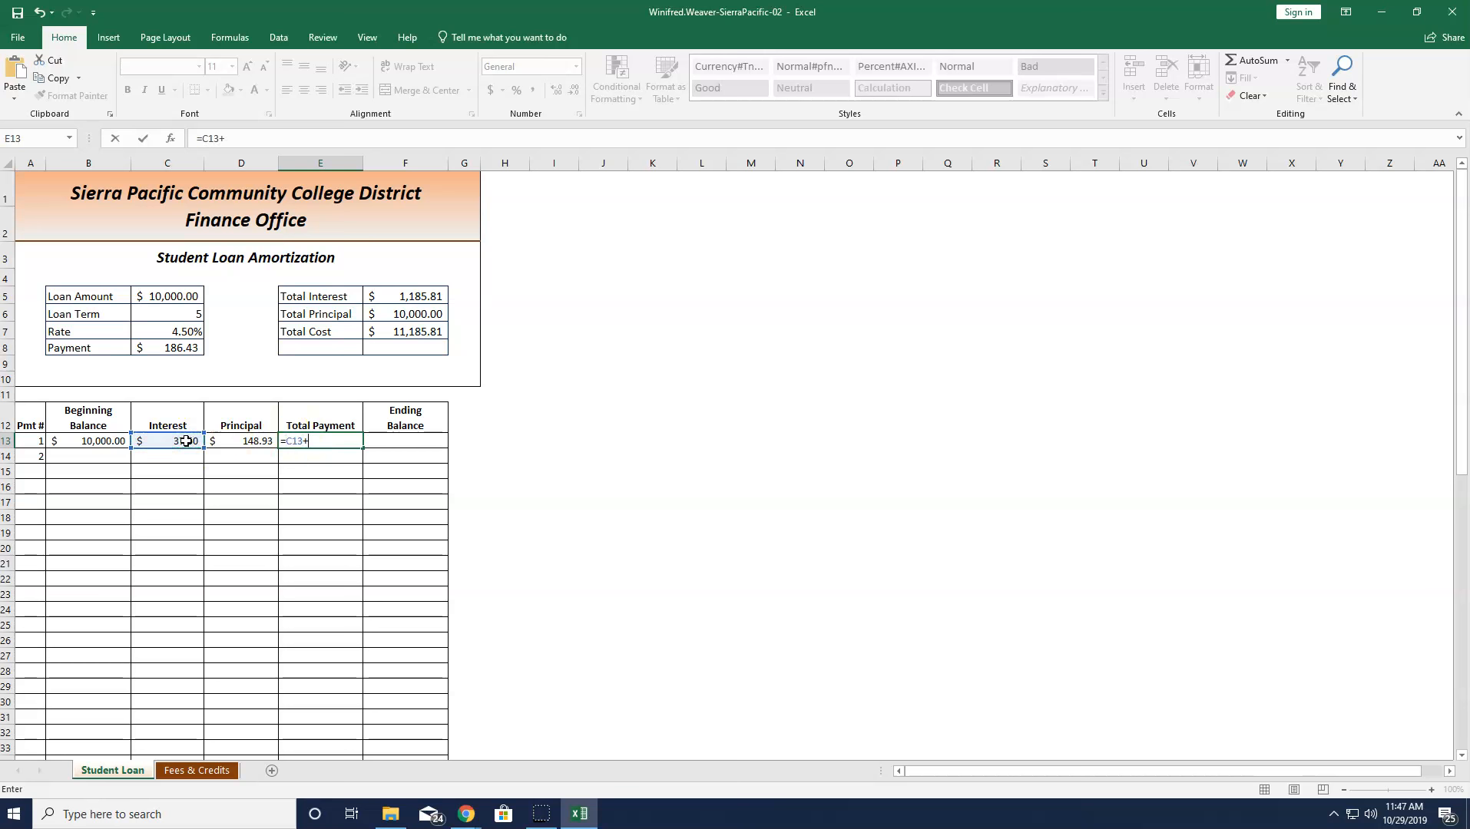
click(258, 441)
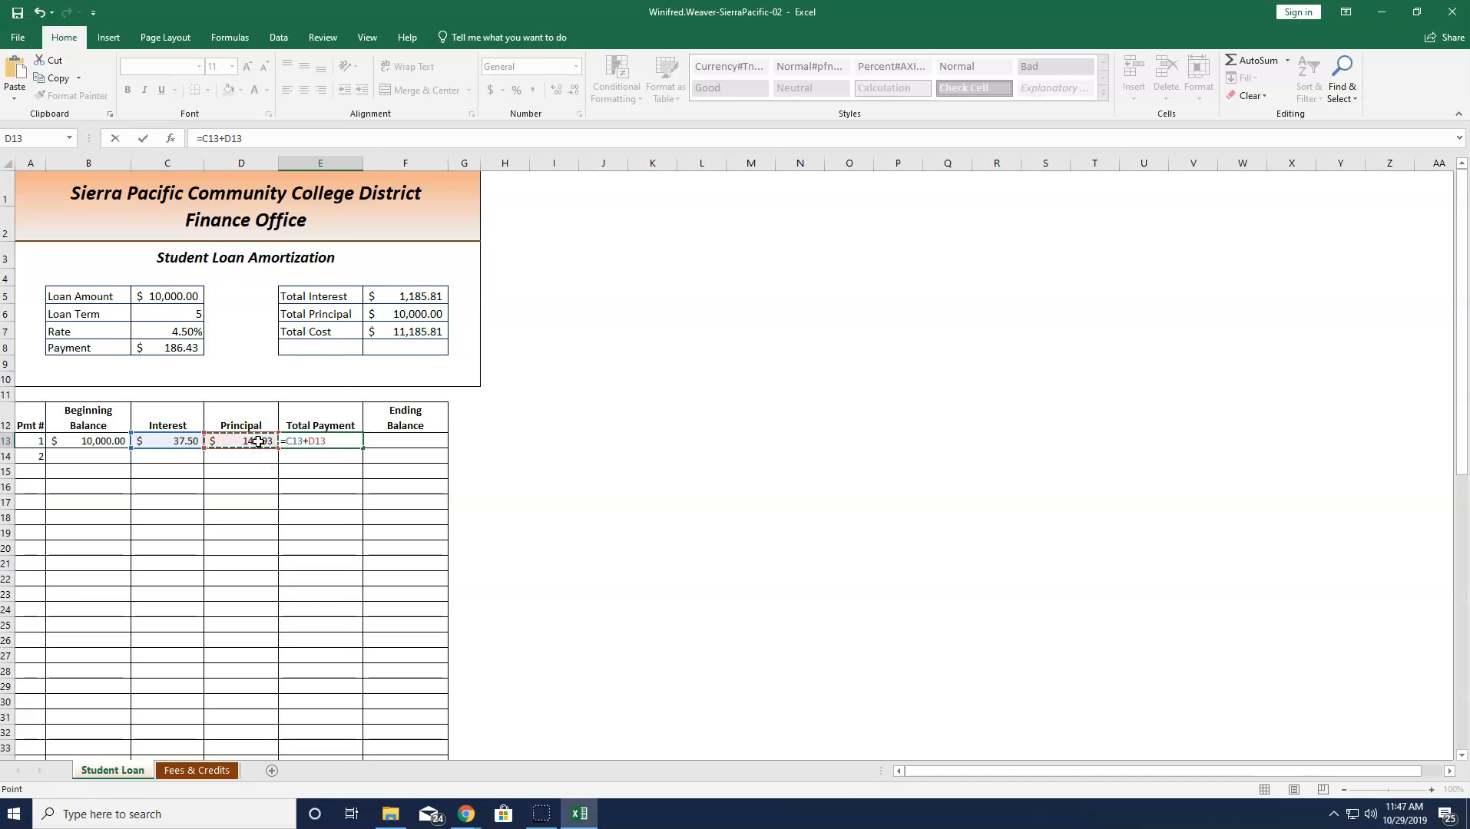
key(Return)
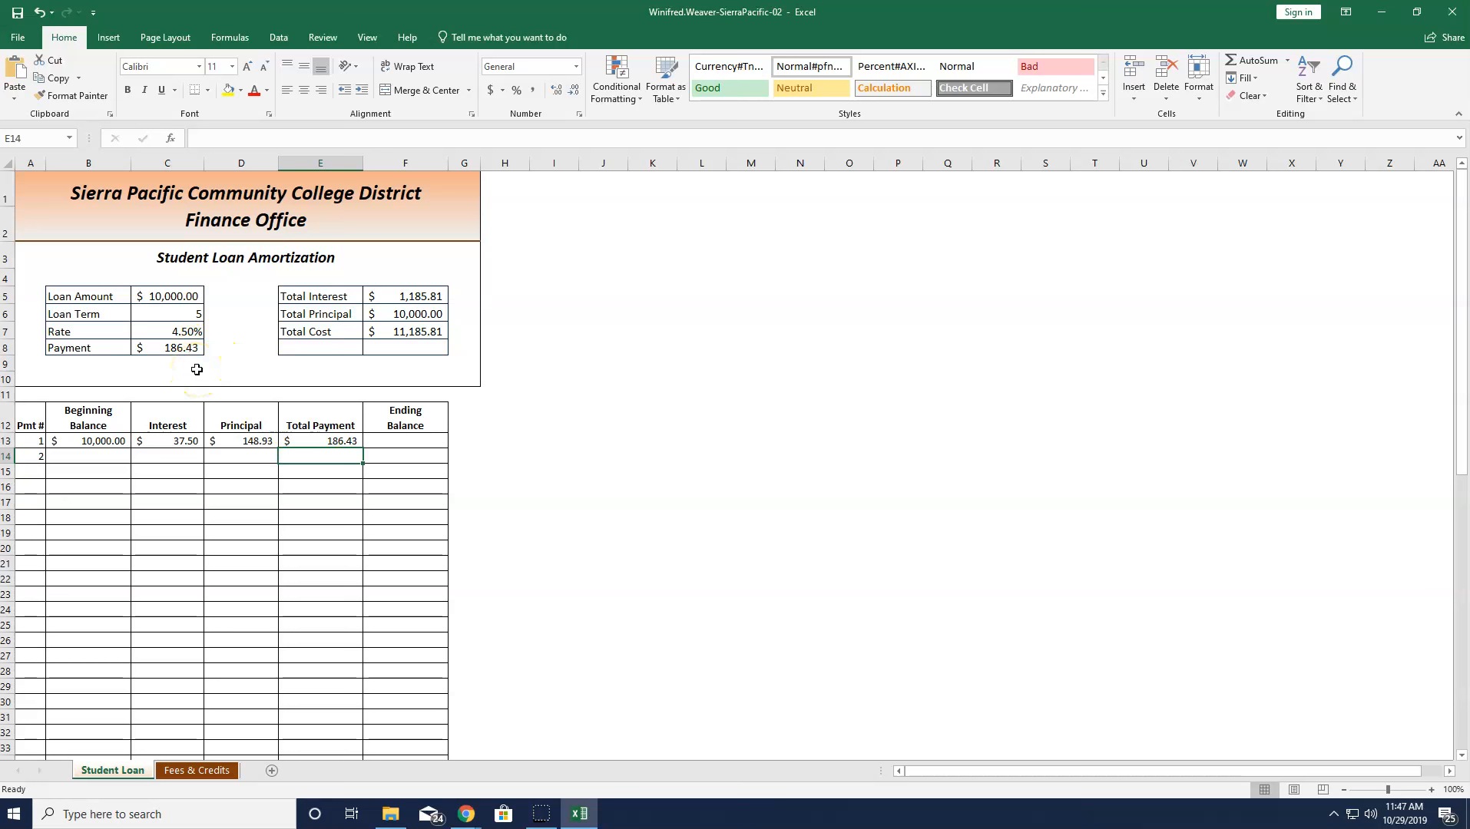
- Calculate the first payment's Ending Balance in F13 with the formula =B13-D13
click(422, 440)
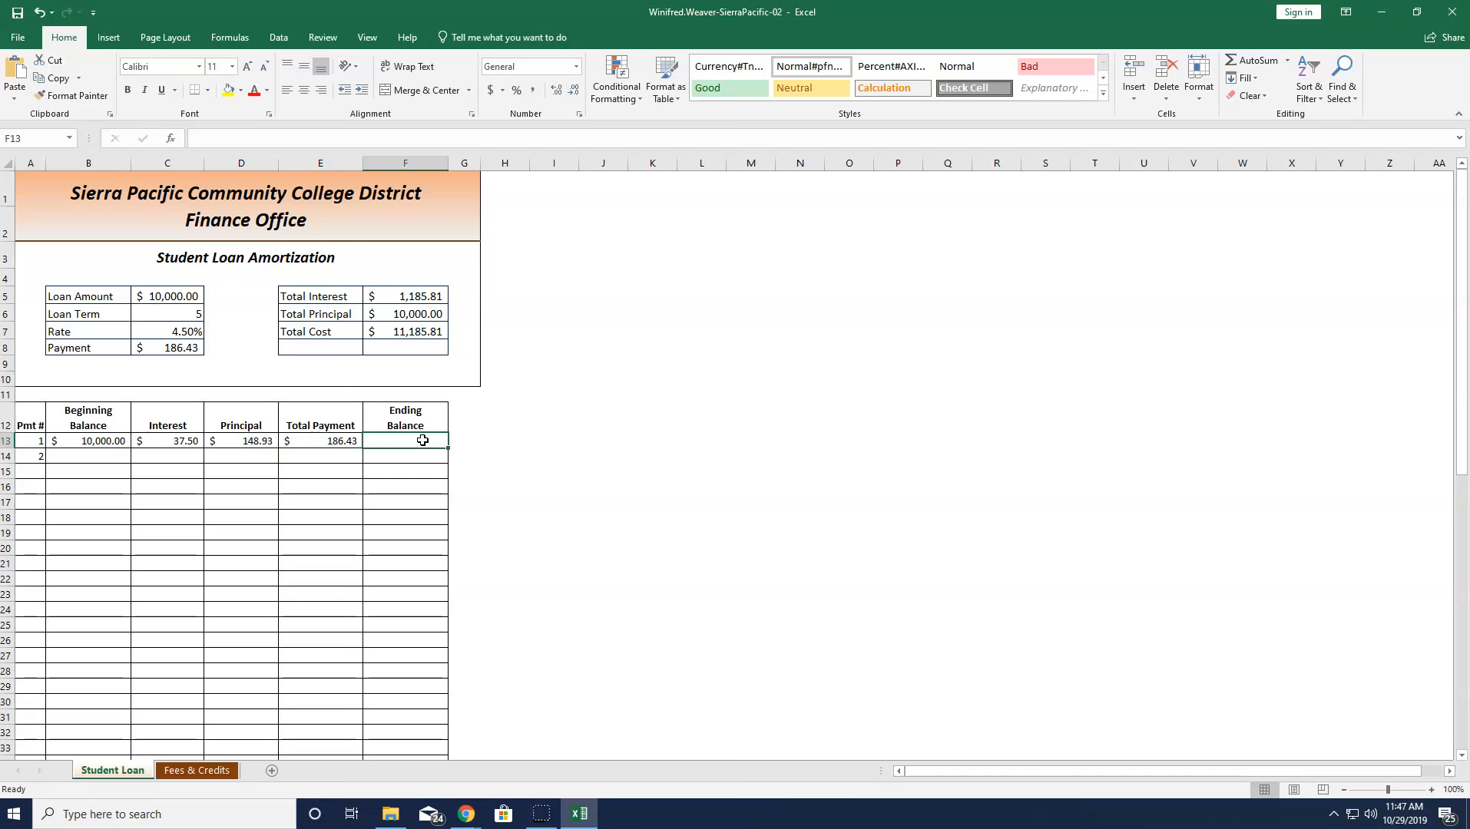
text(=)
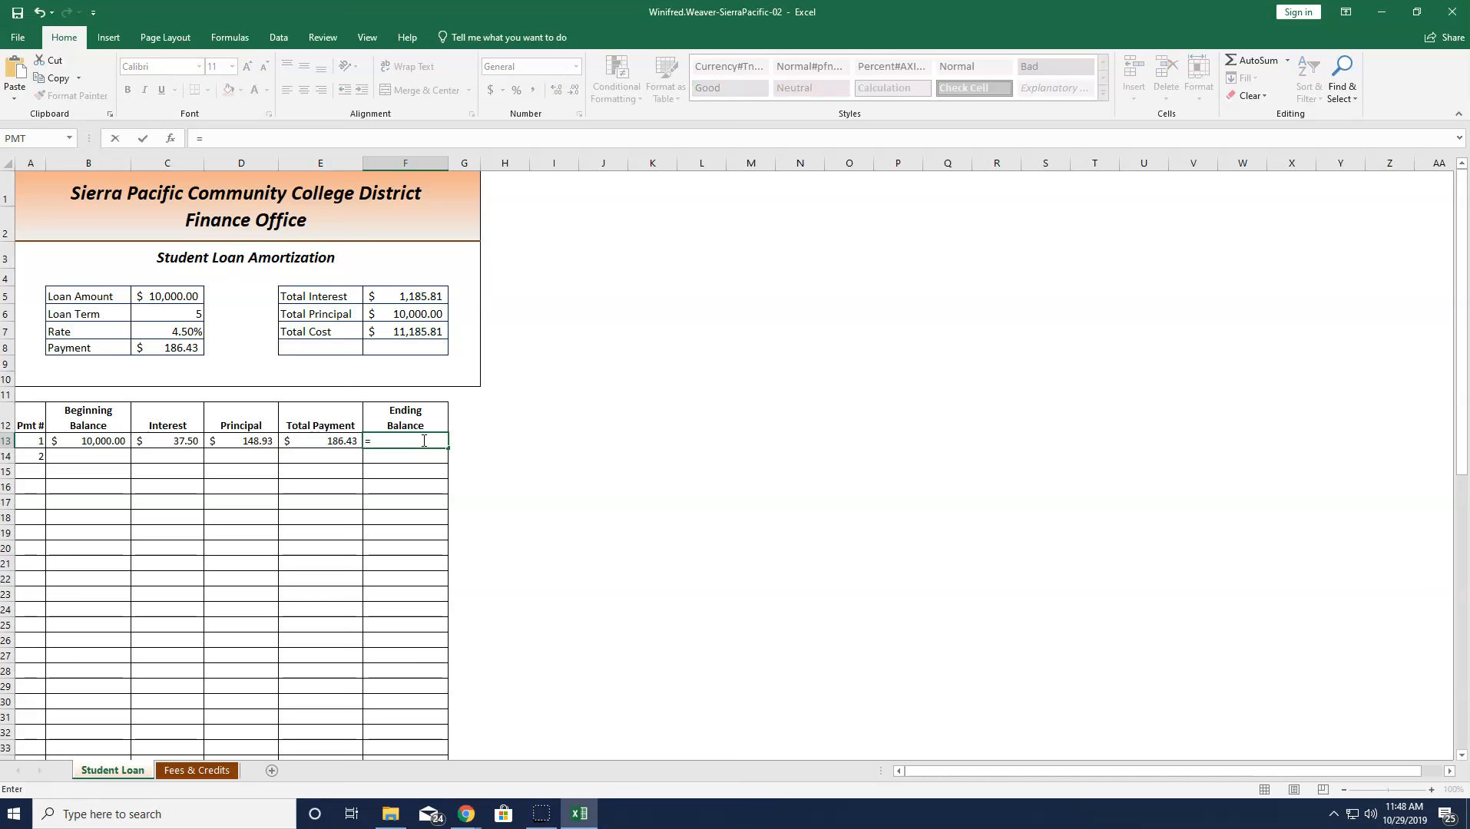
click(106, 440)
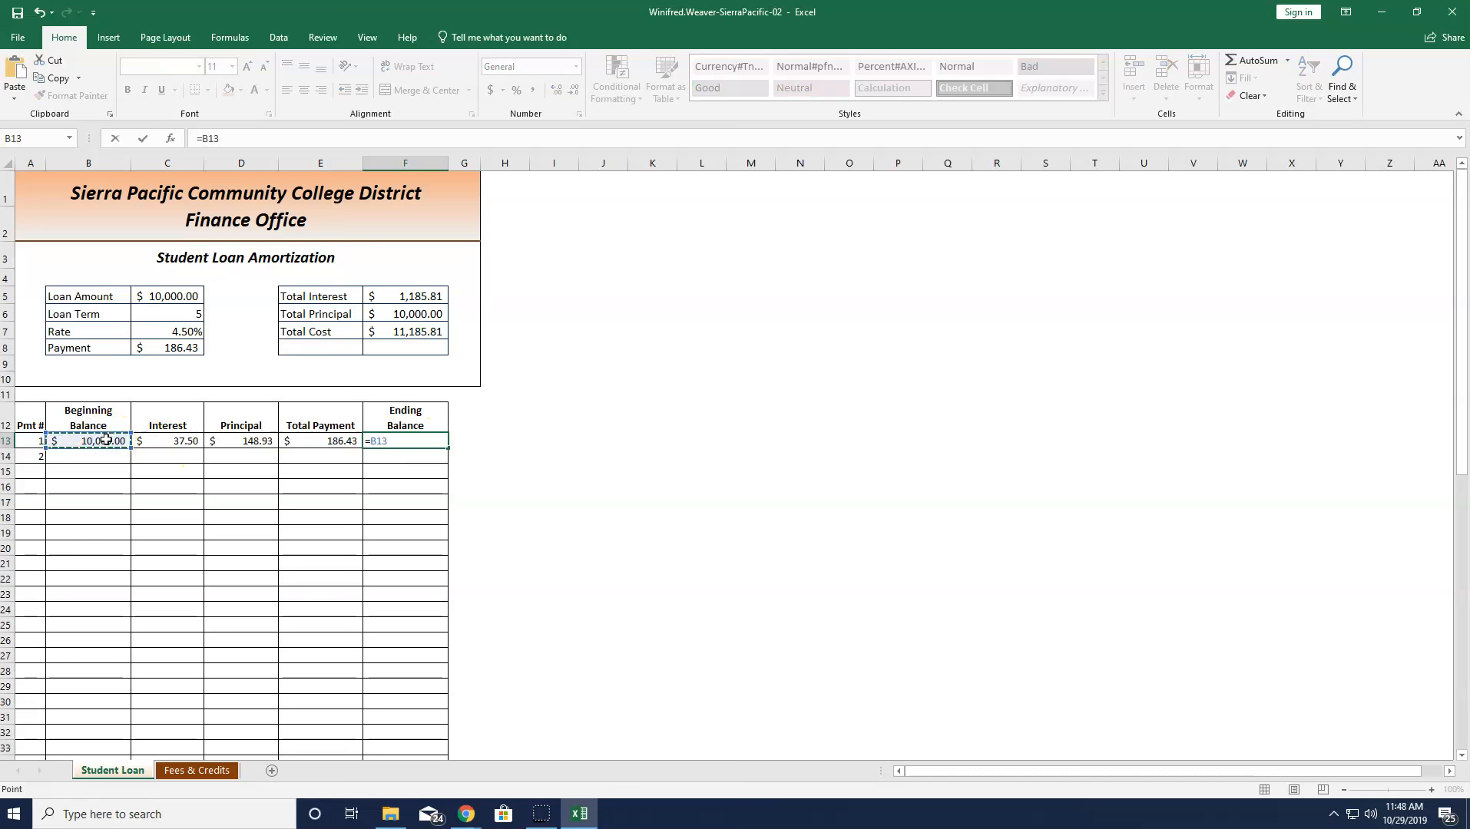
text(-)
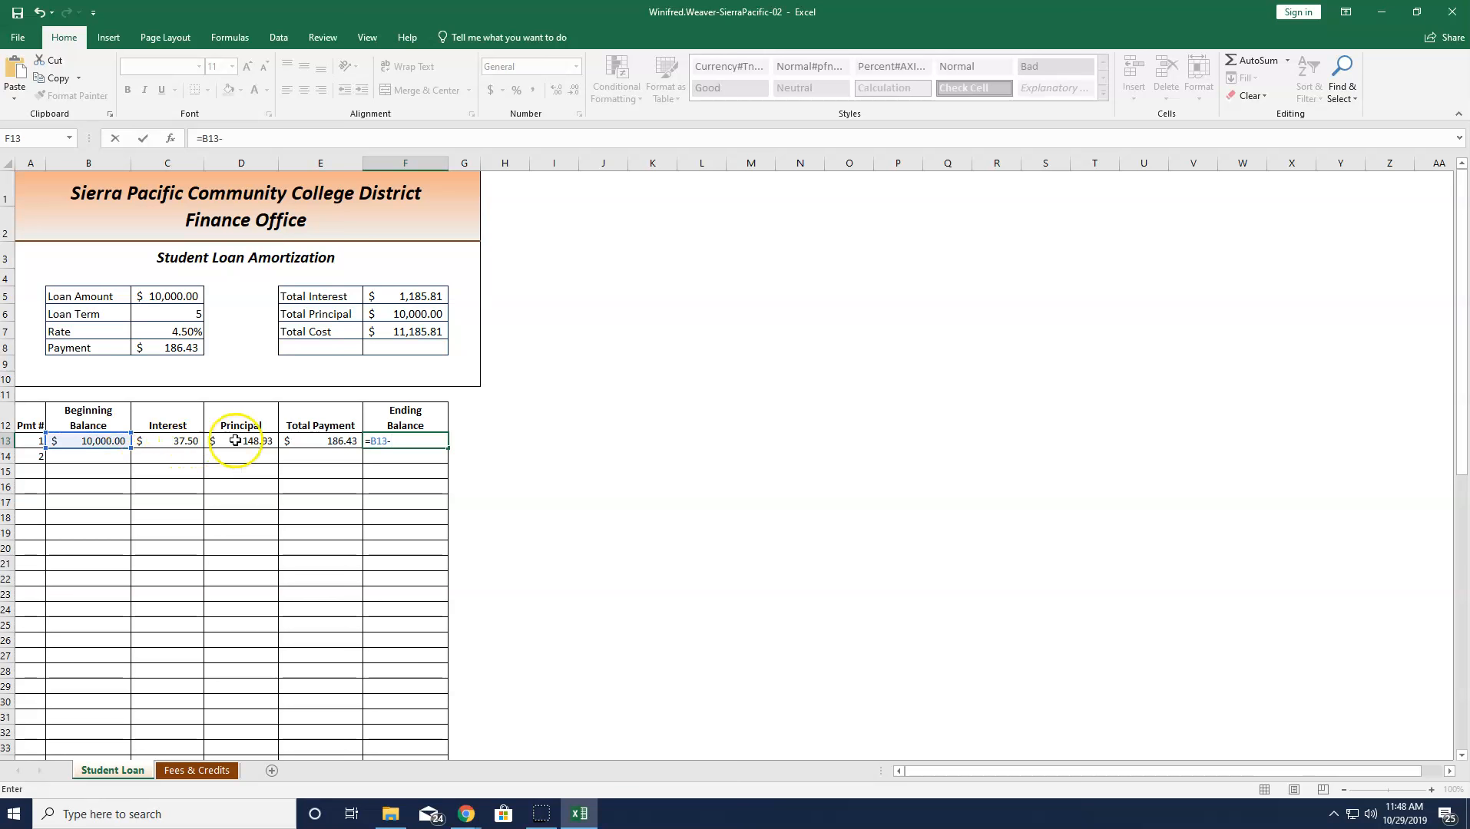
click(265, 440)
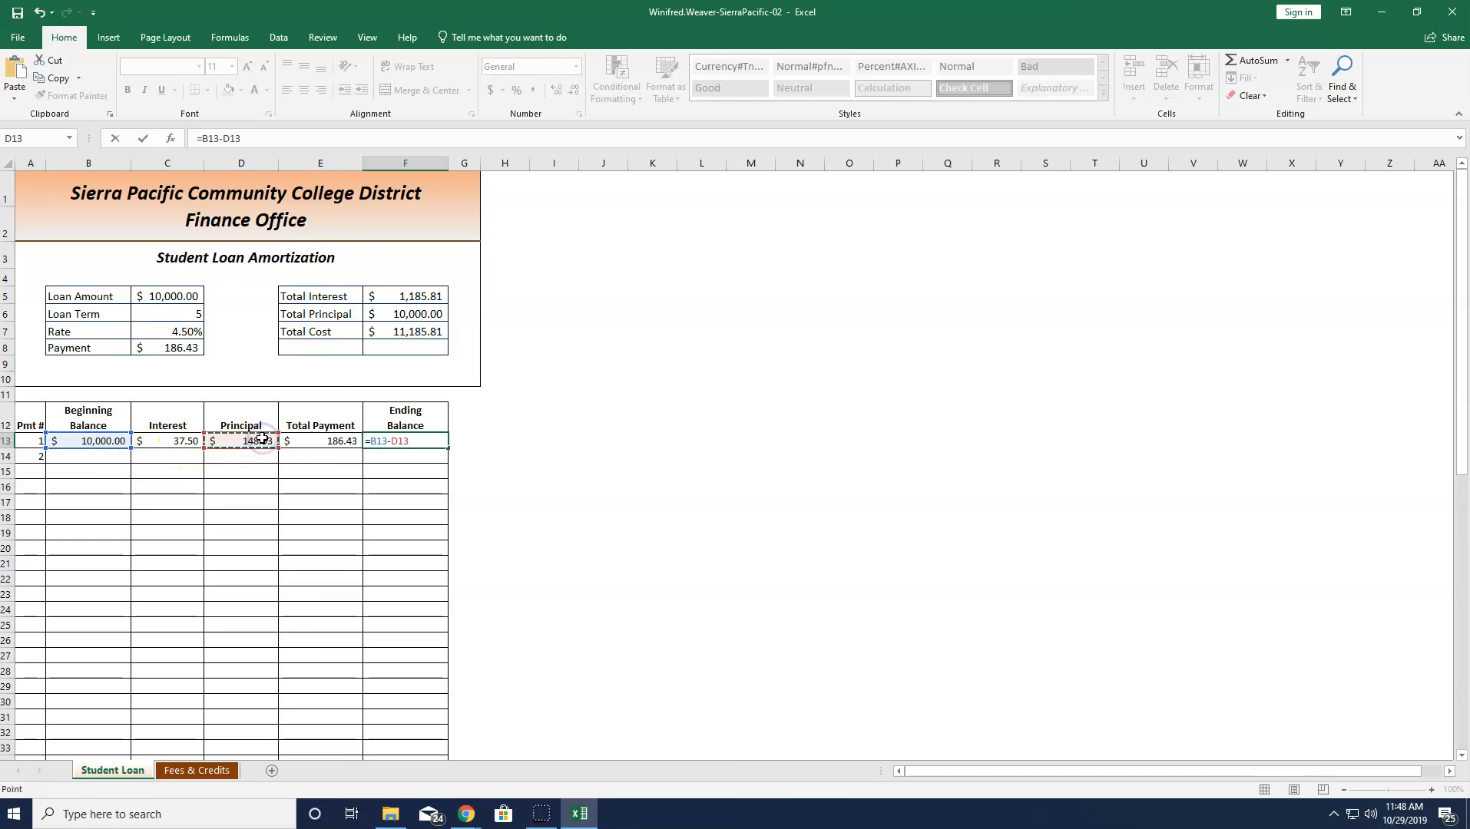
key(Return)
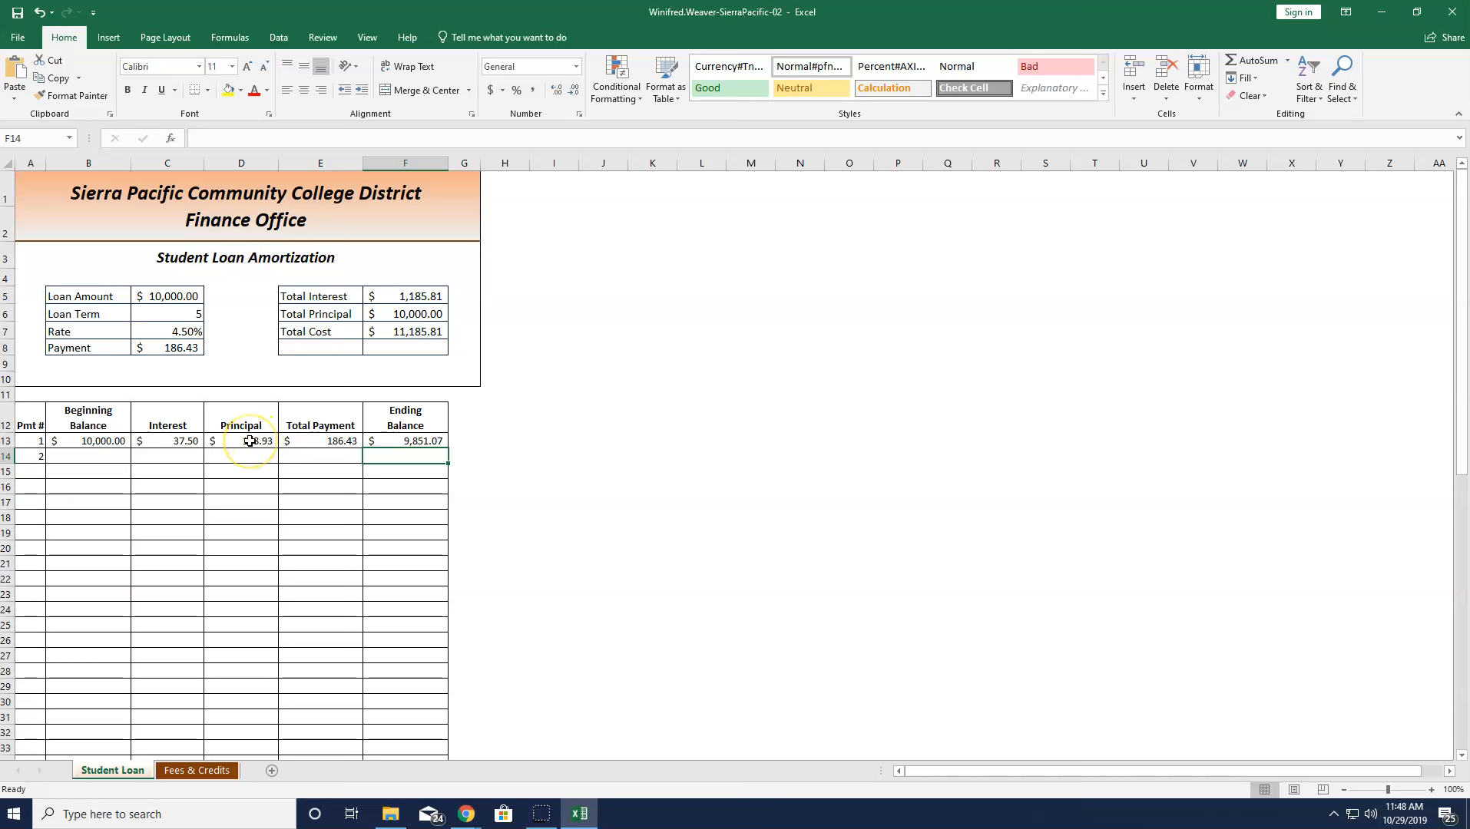
- Extend the payment number series from A13:A14 down through payment 60 in A72
click(66, 442)
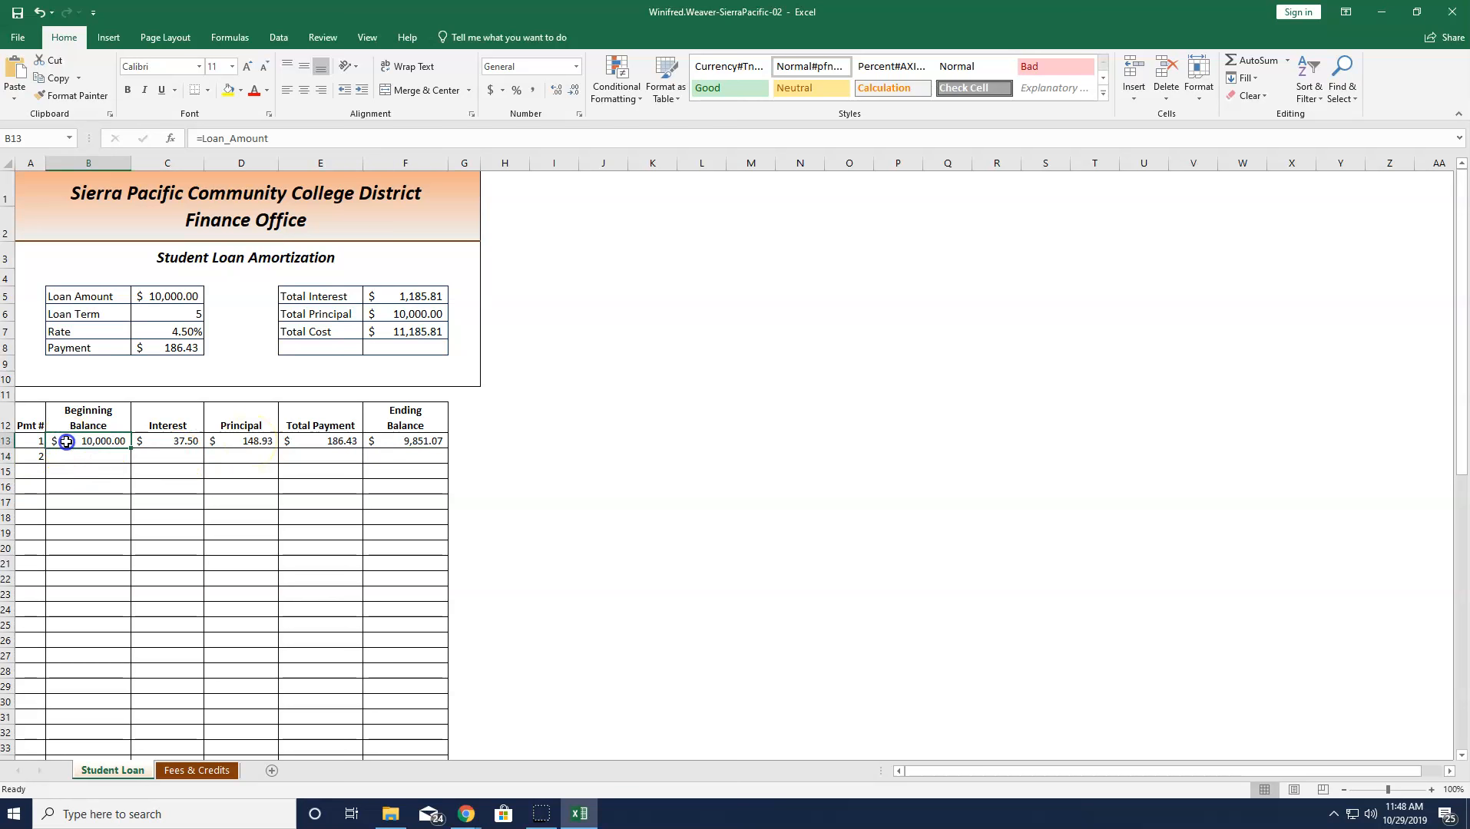
drag(27, 441, 30, 457)
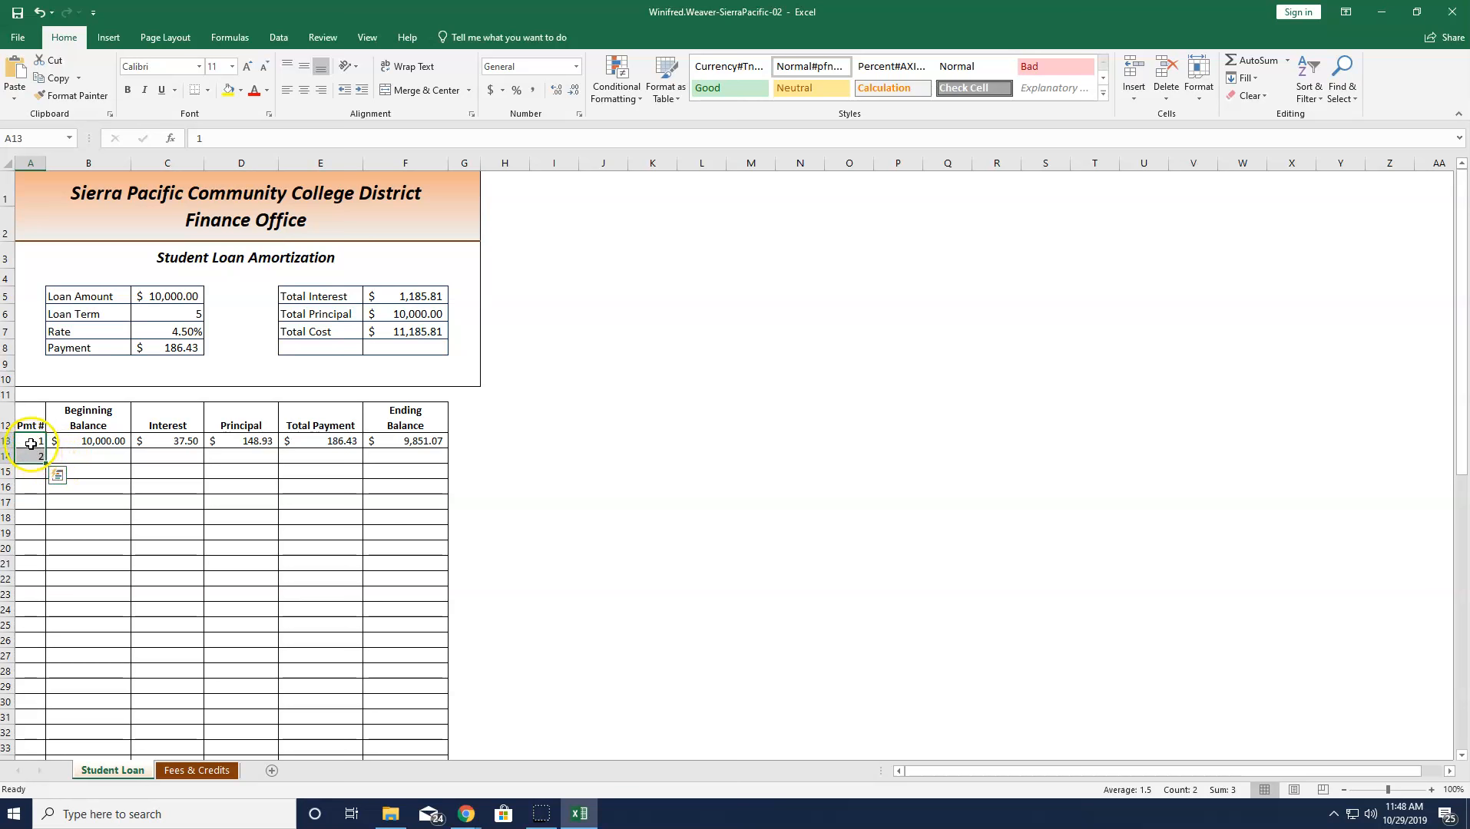
mouse_move(24, 443)
mouse_down()
mouse_move(305, 459)
mouse_move(33, 466)
mouse_up()
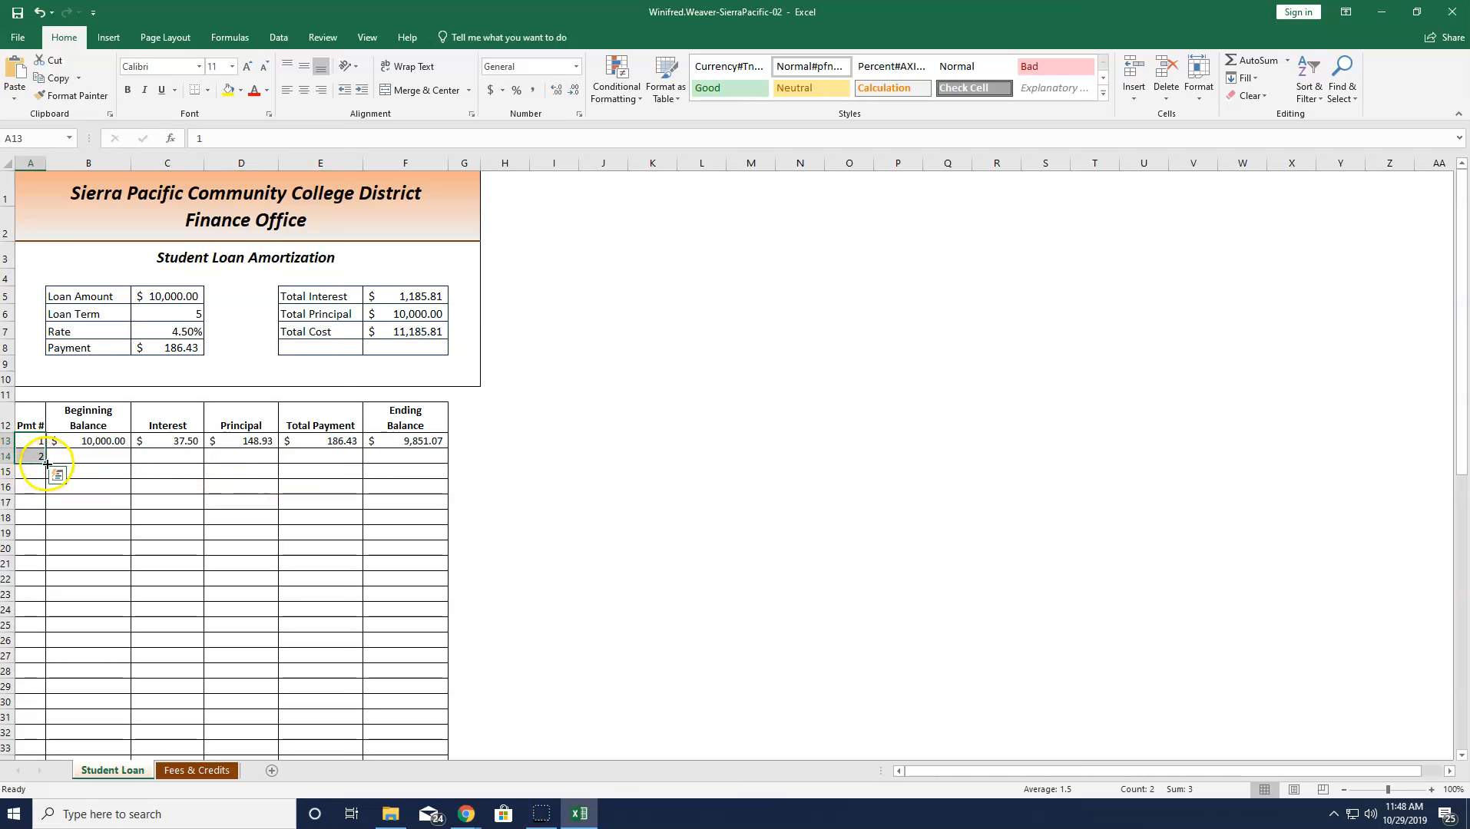
drag(47, 464, 29, 707)
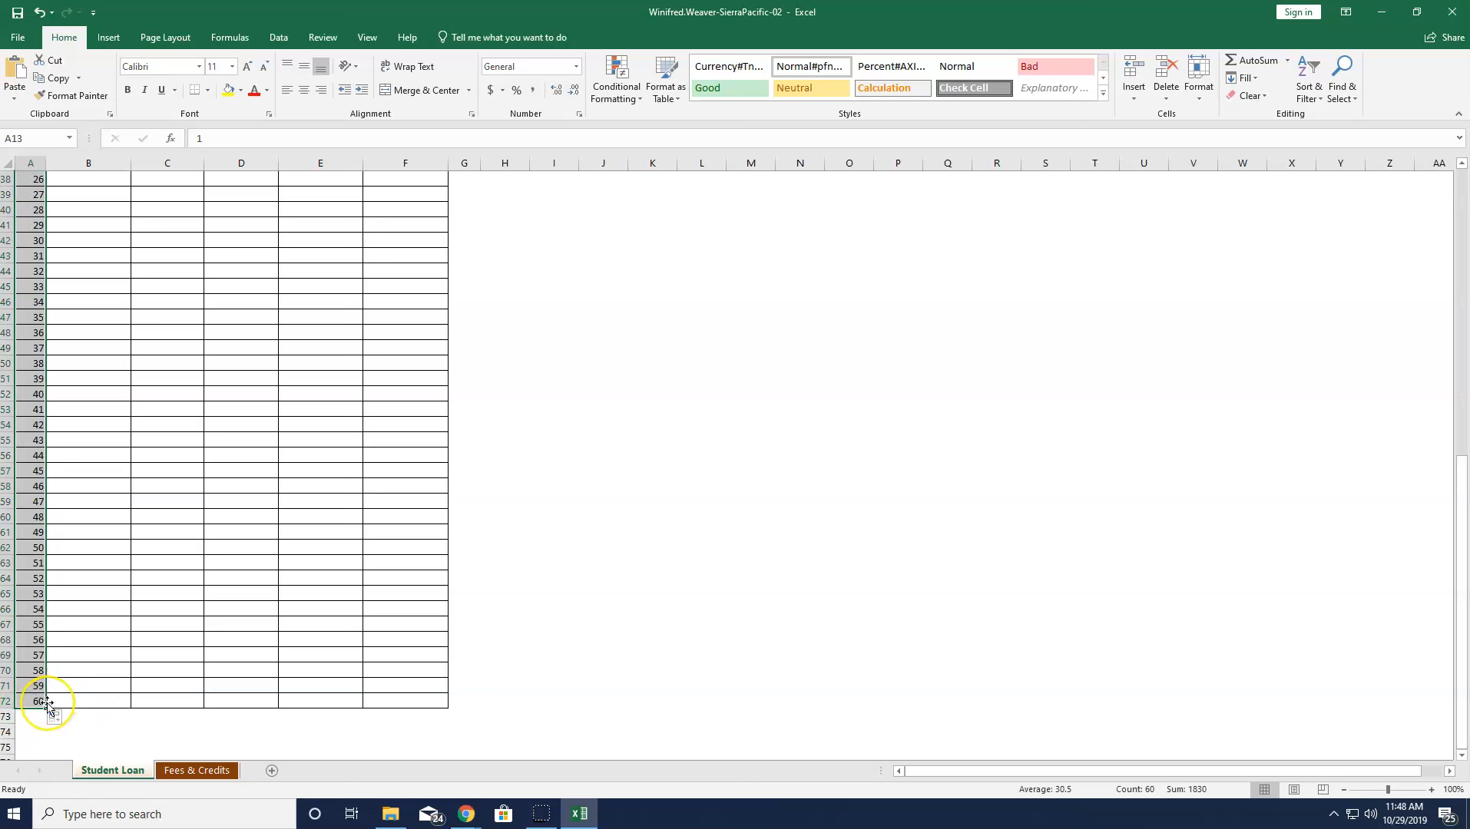
scroll(46, 702, up, 10)
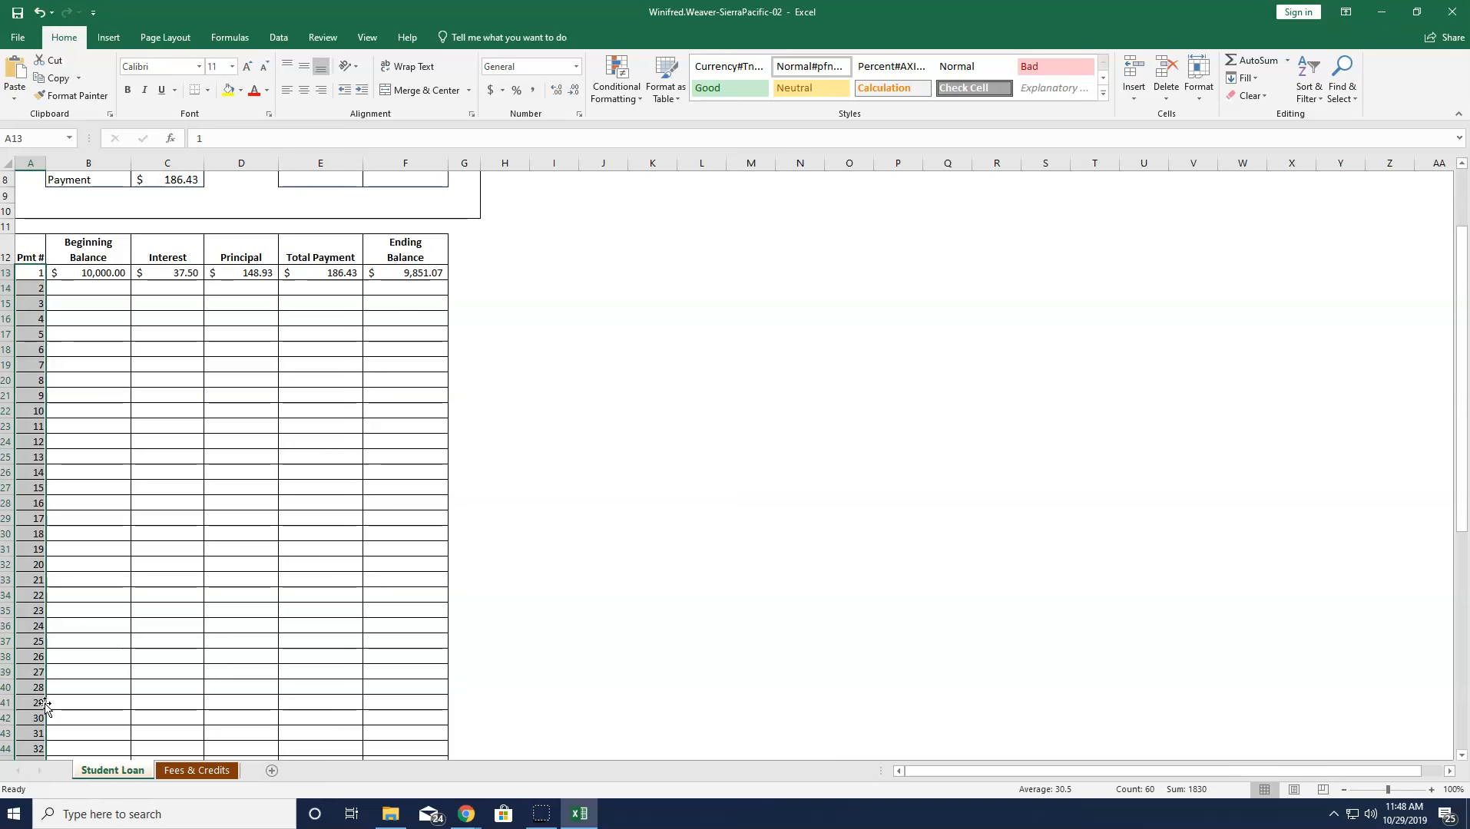
scroll(46, 703, up, 3)
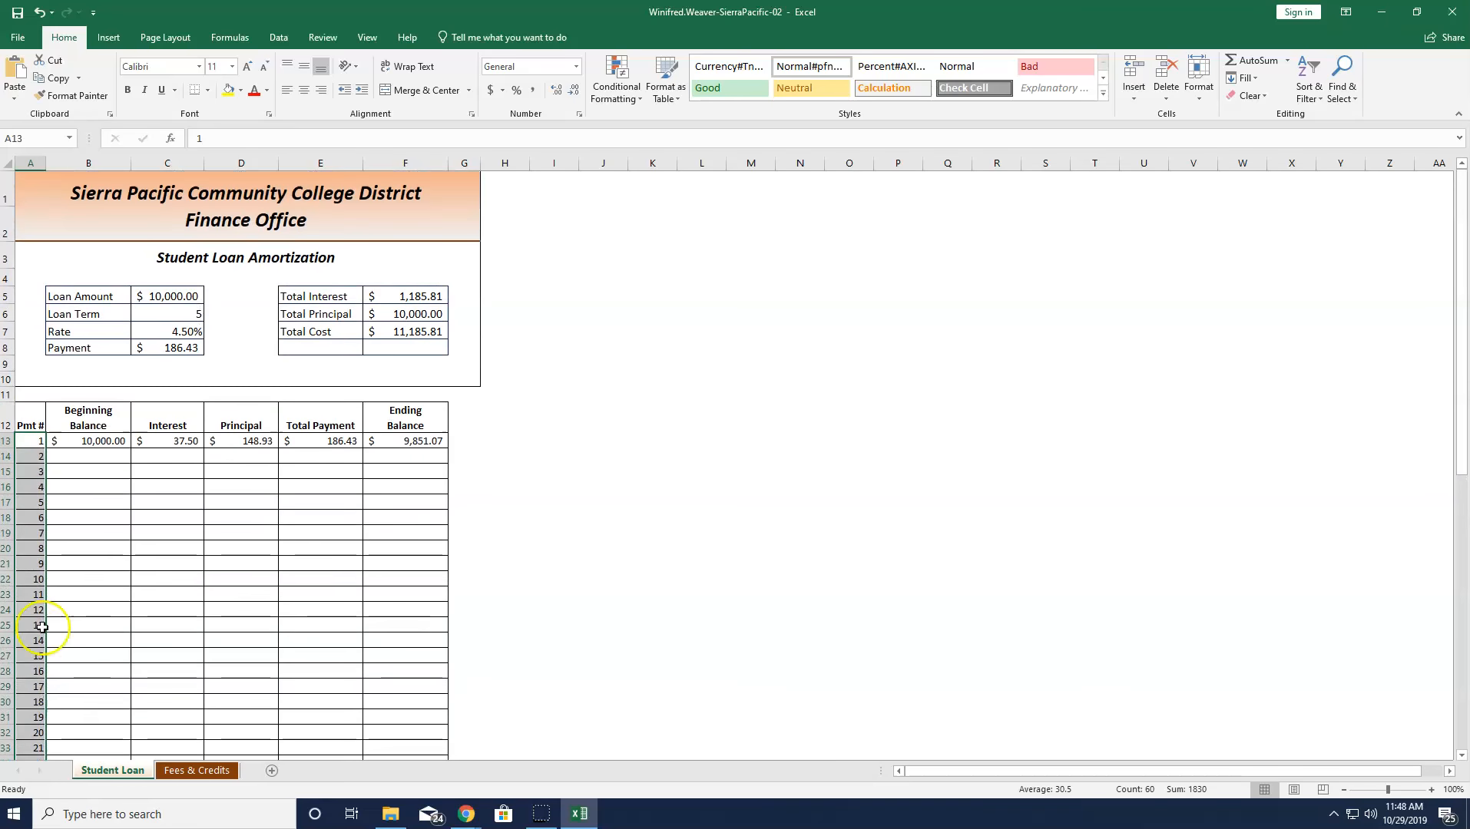
- Set the second Beginning Balance in B14 to =F13 and fill the formula down to the last payment row
click(96, 455)
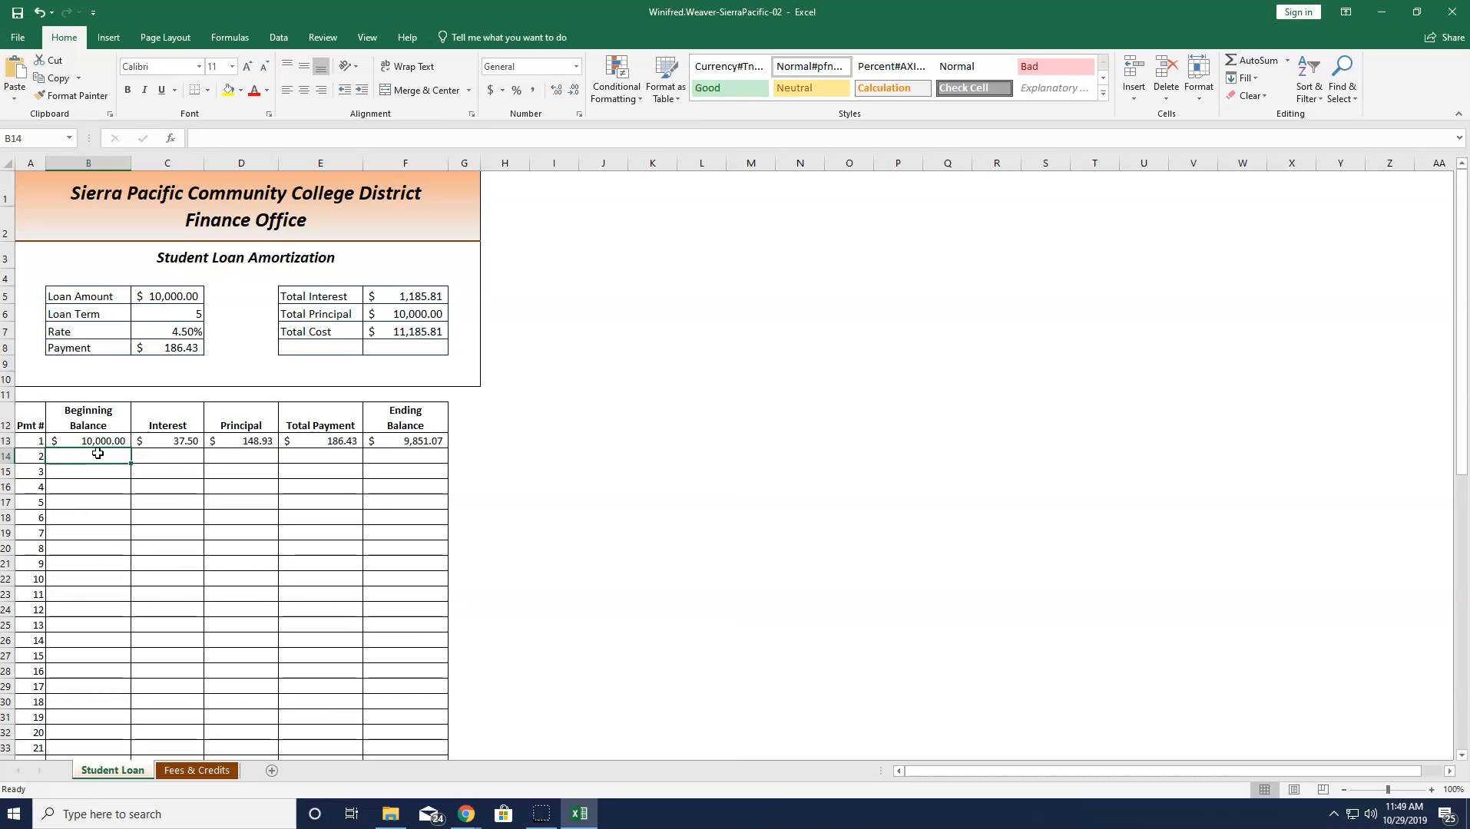
text(=)
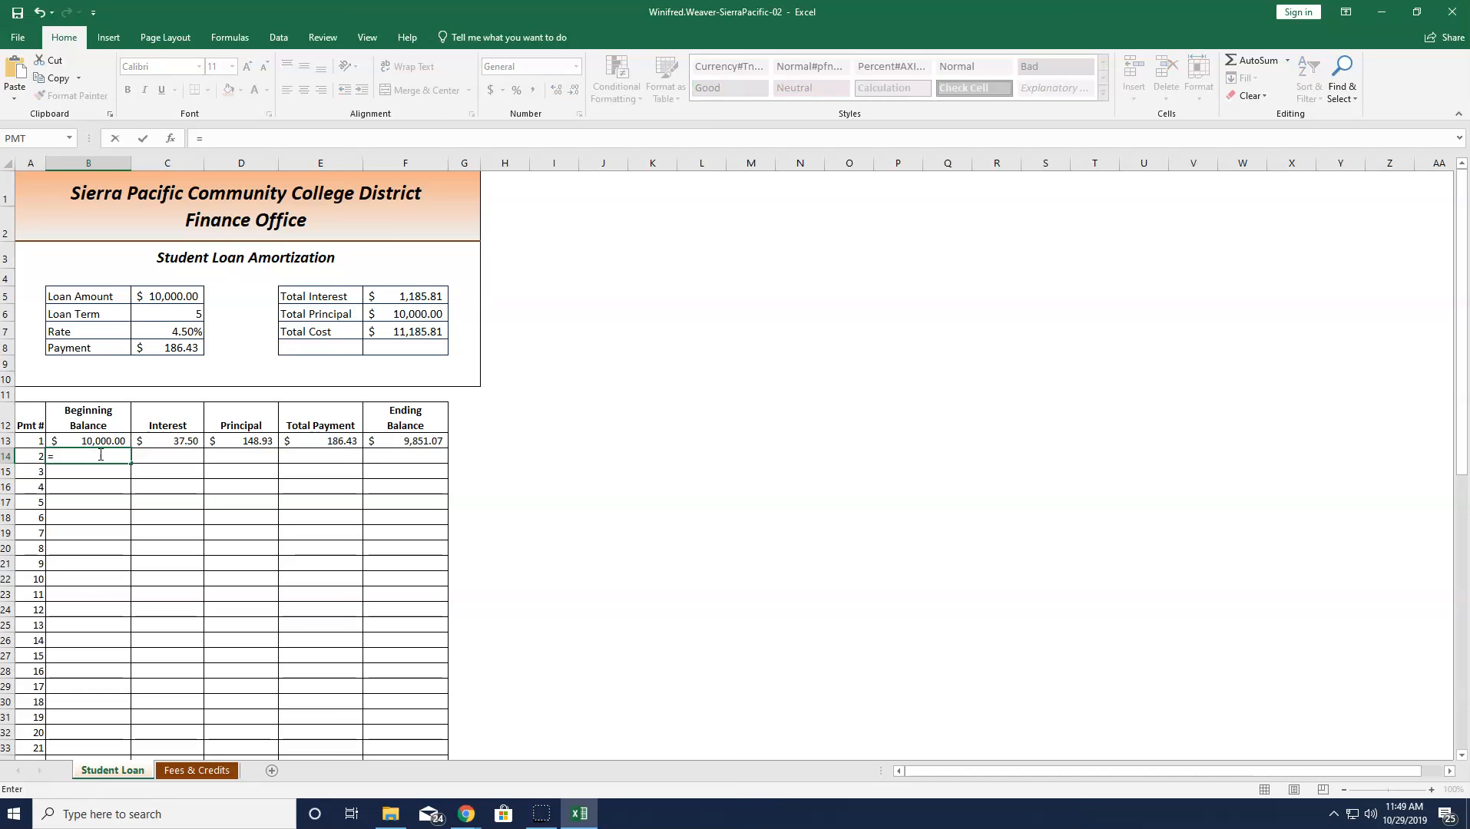
click(397, 440)
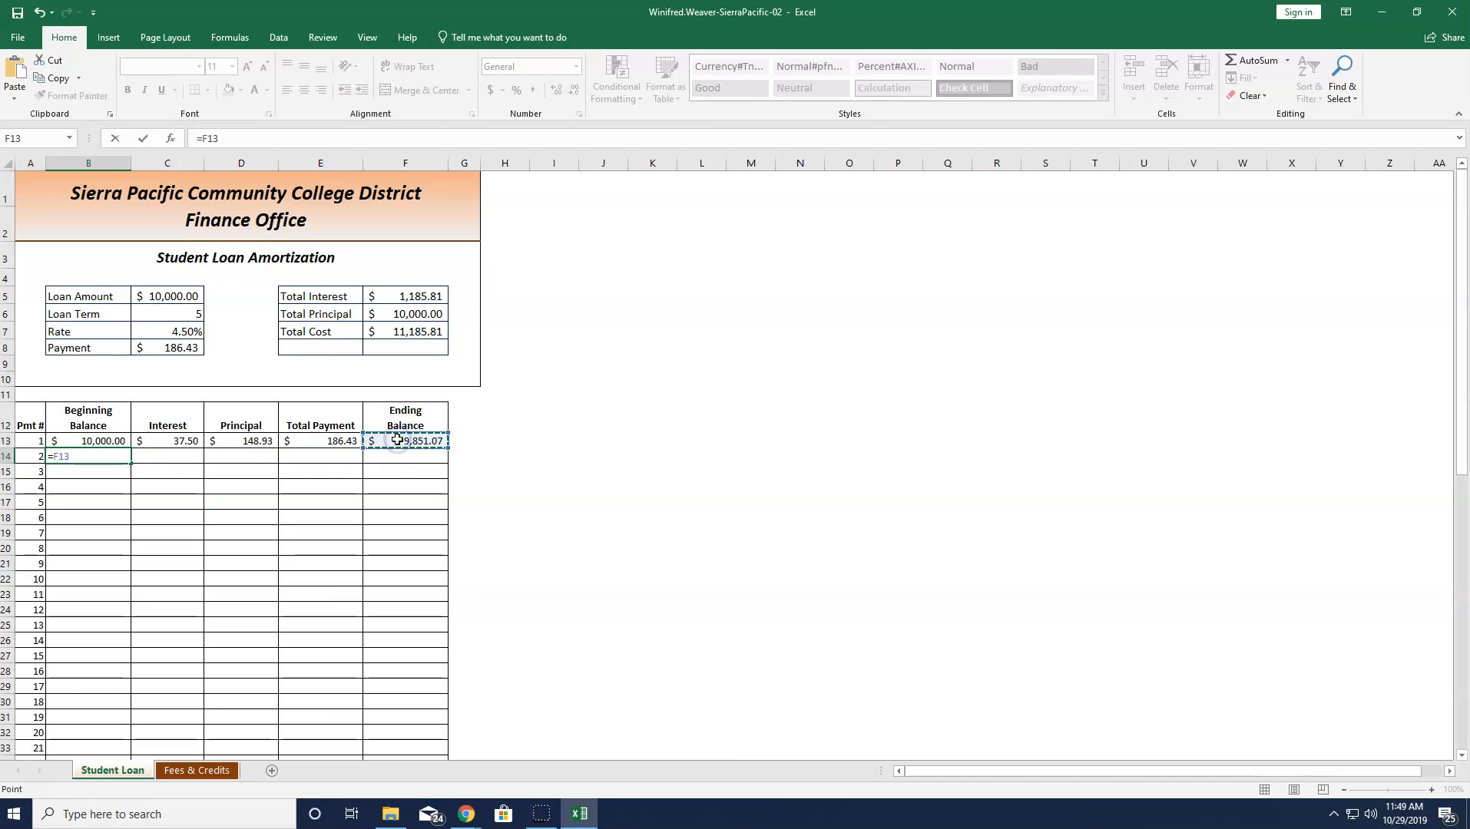
key(Return)
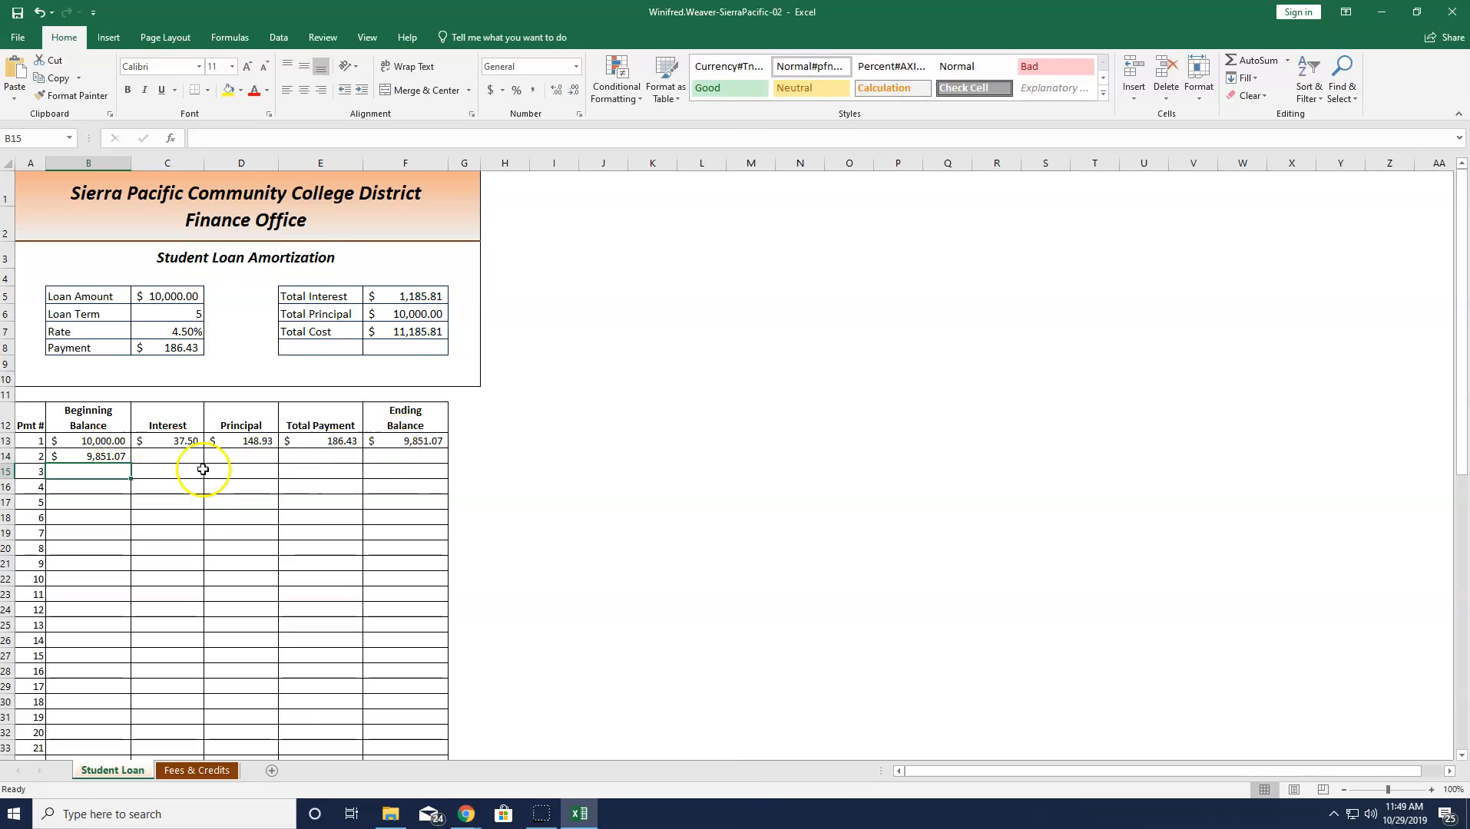
click(122, 451)
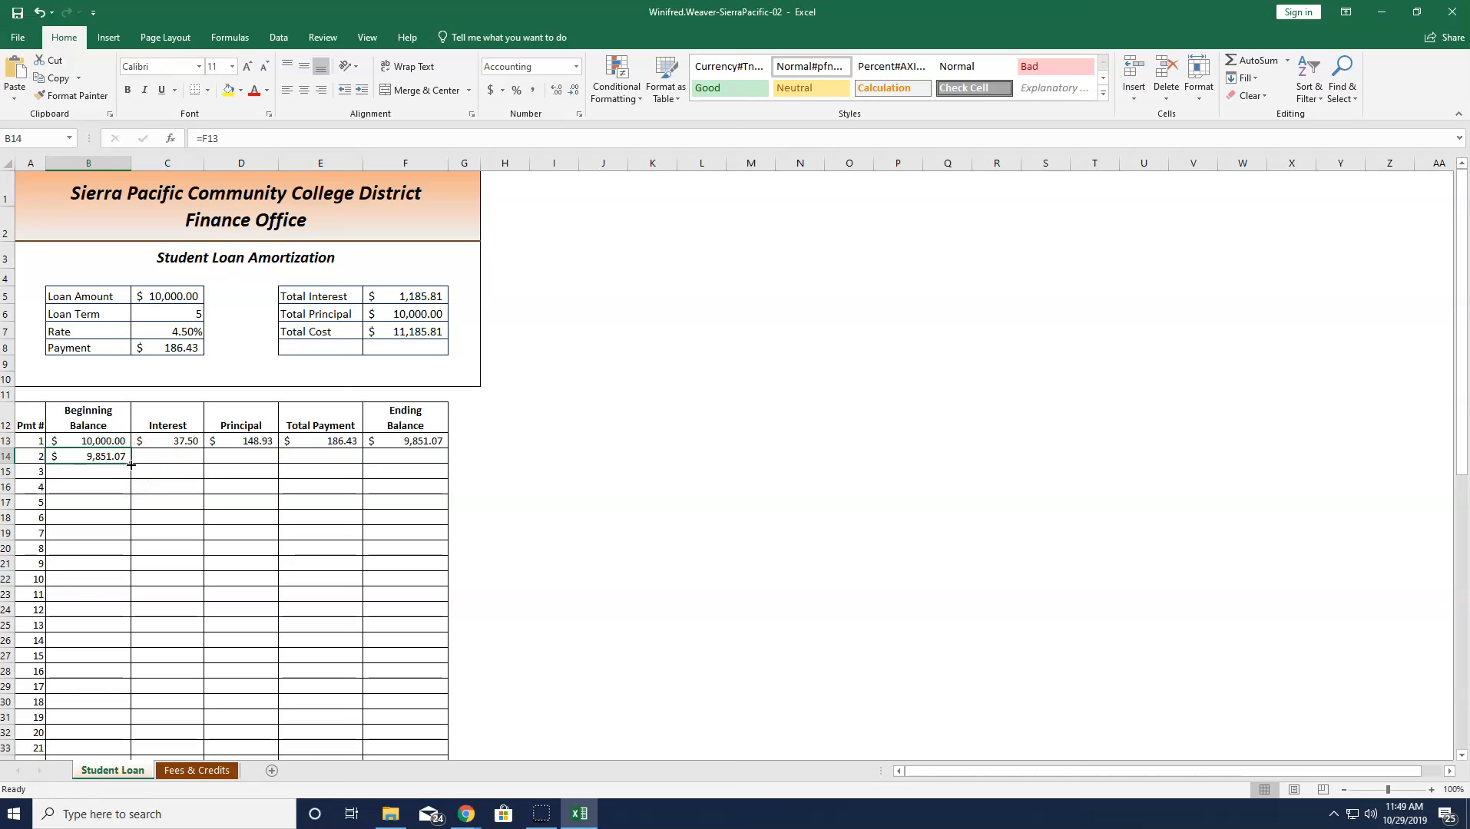
double_click(131, 464)
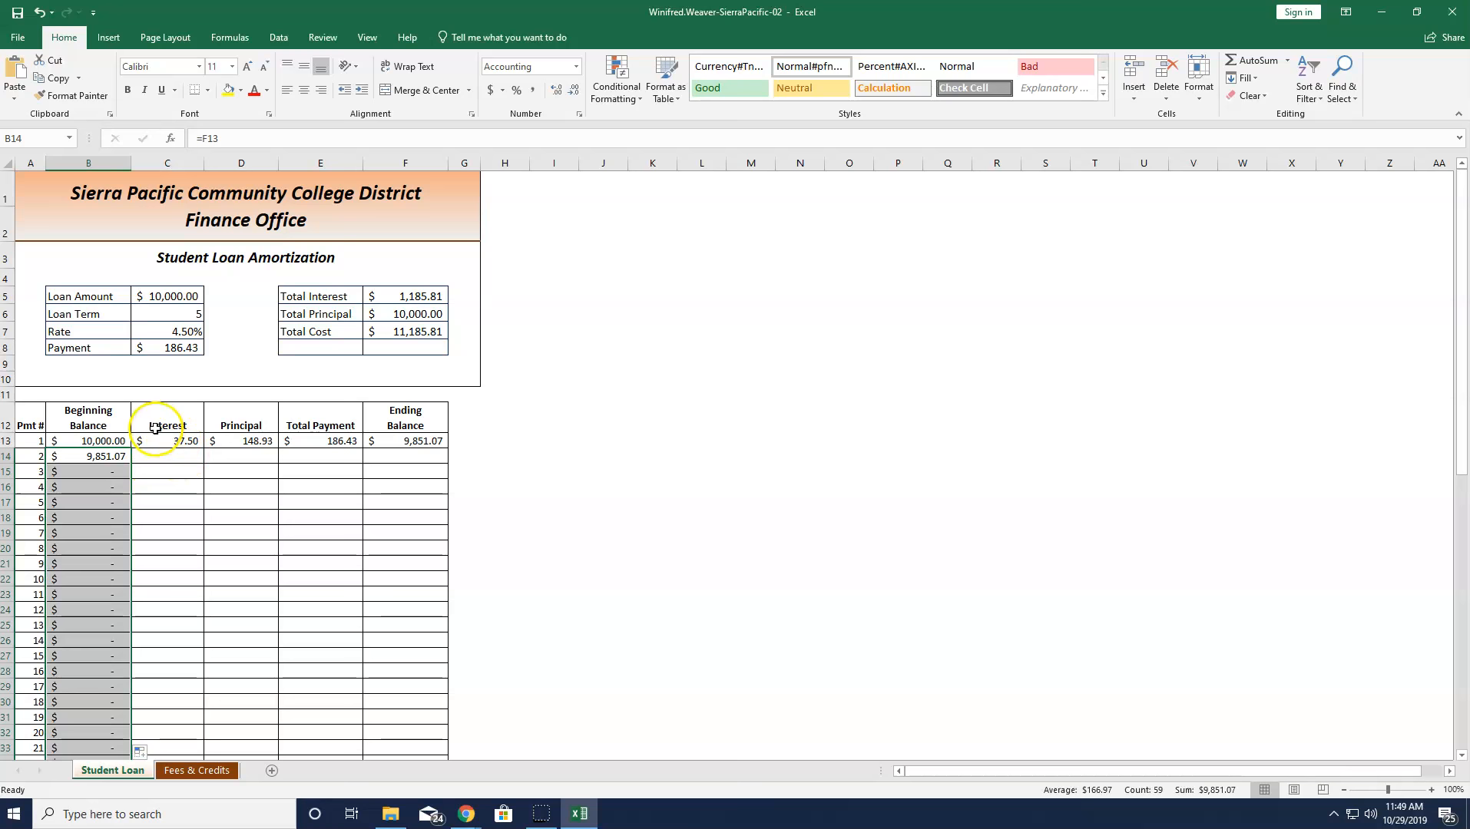
- Fill the Interest, Principal, Total Payment and Ending Balance formulas from C13:F13 down through row 72, check the last rows and return to A1
click(160, 440)
drag(160, 440, 399, 442)
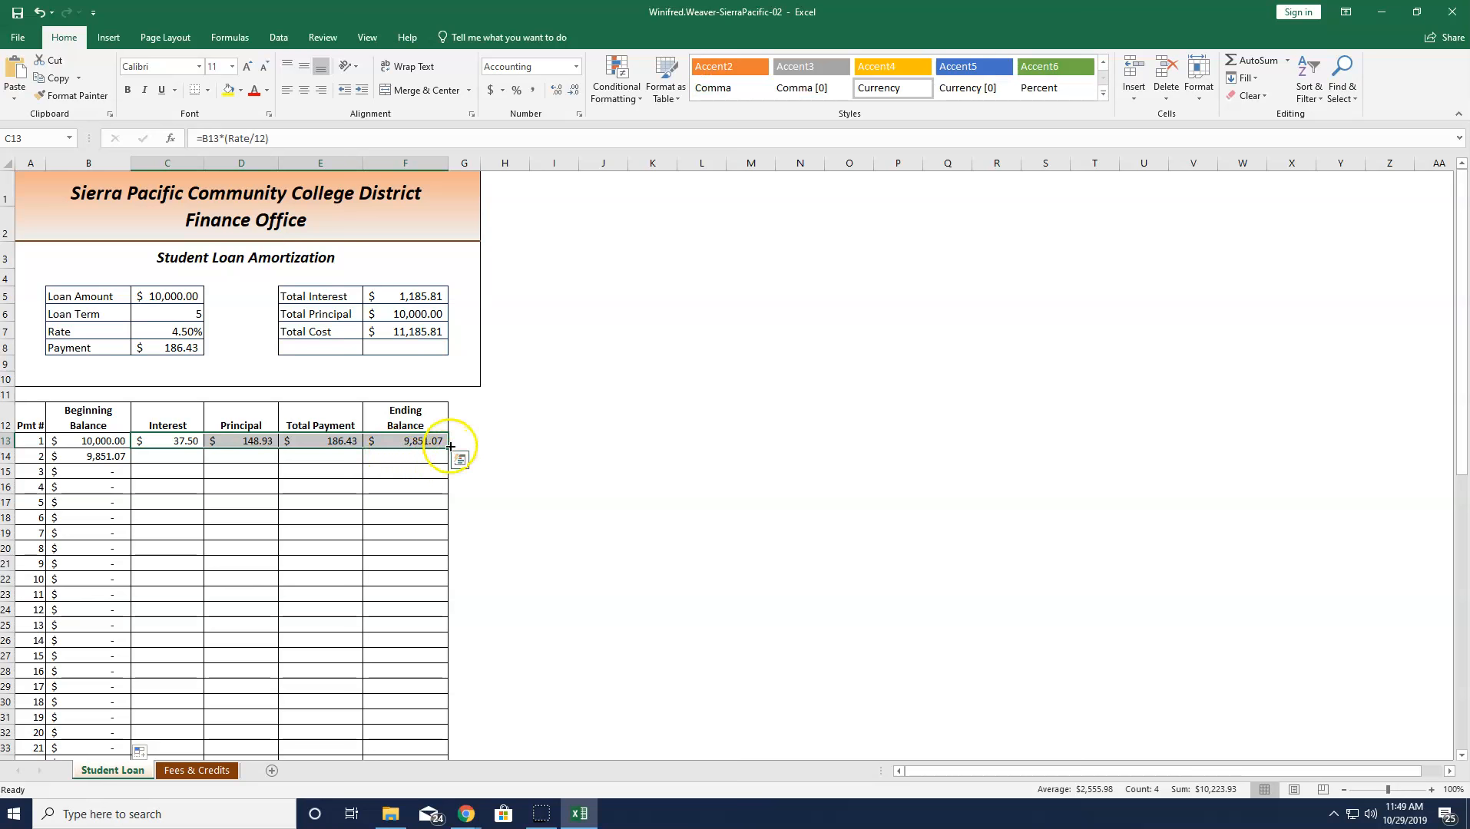
double_click(447, 446)
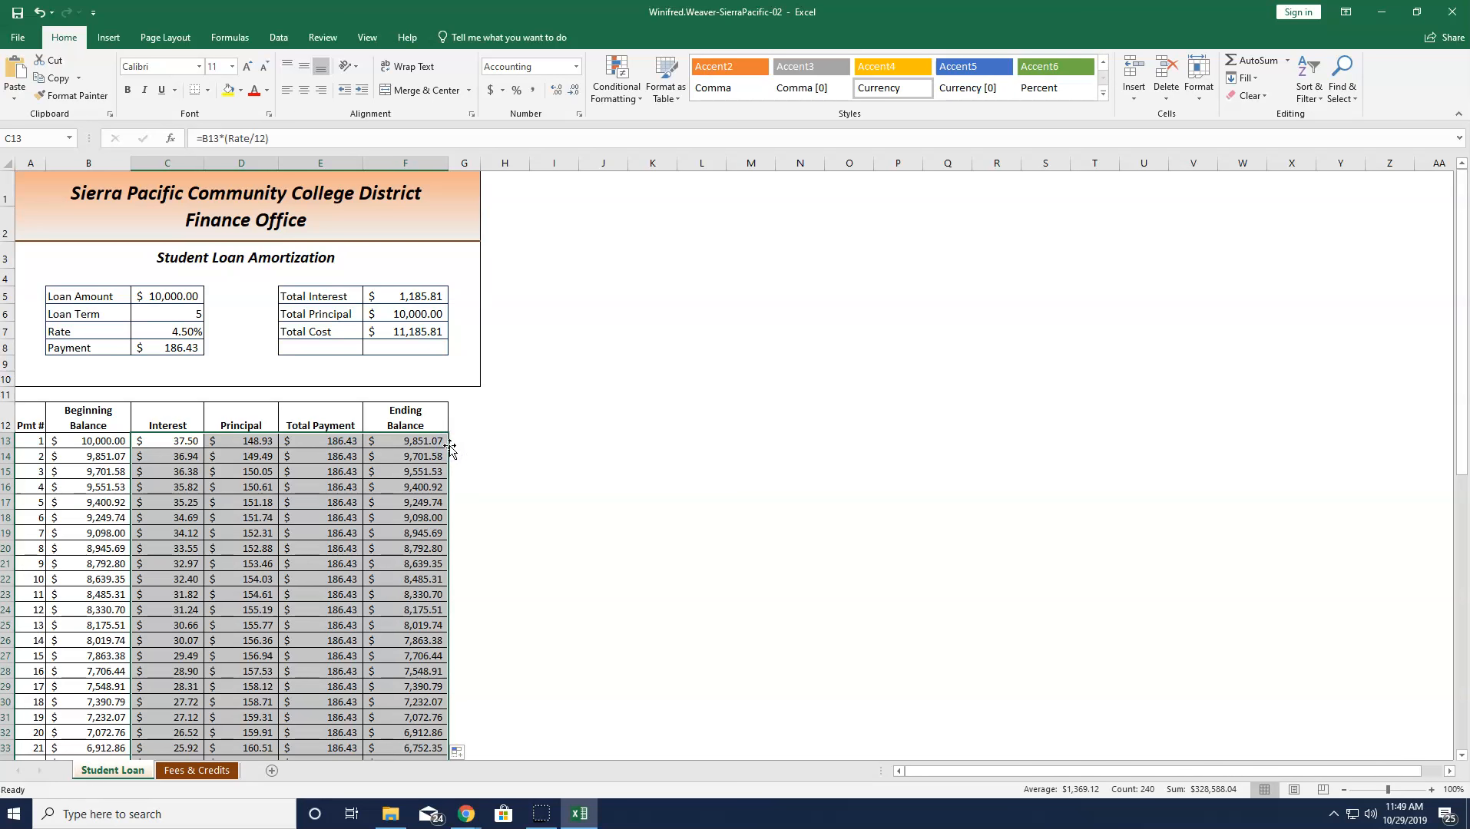
scroll(365, 589, down, 7)
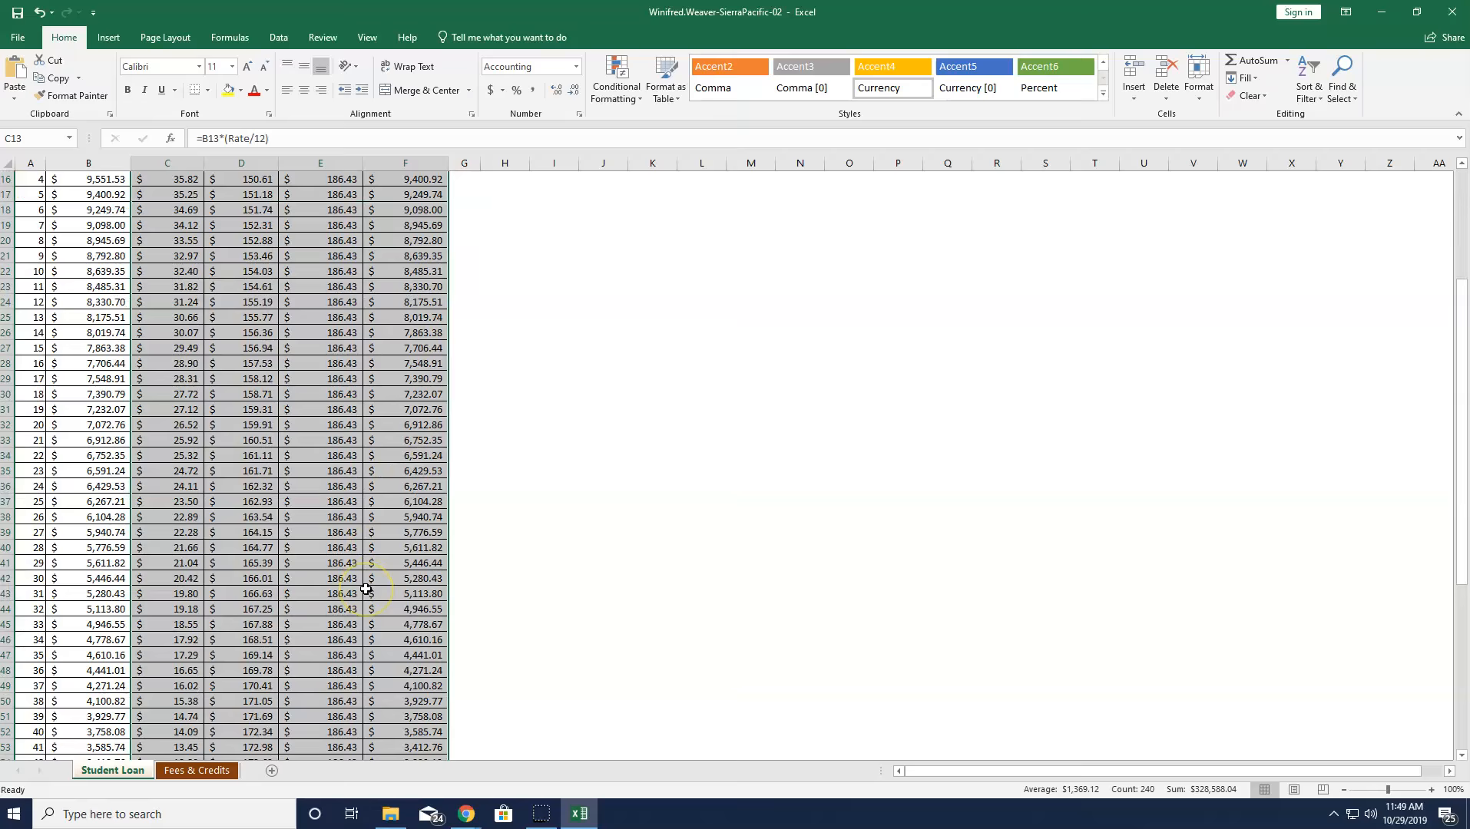
scroll(365, 589, down, 7)
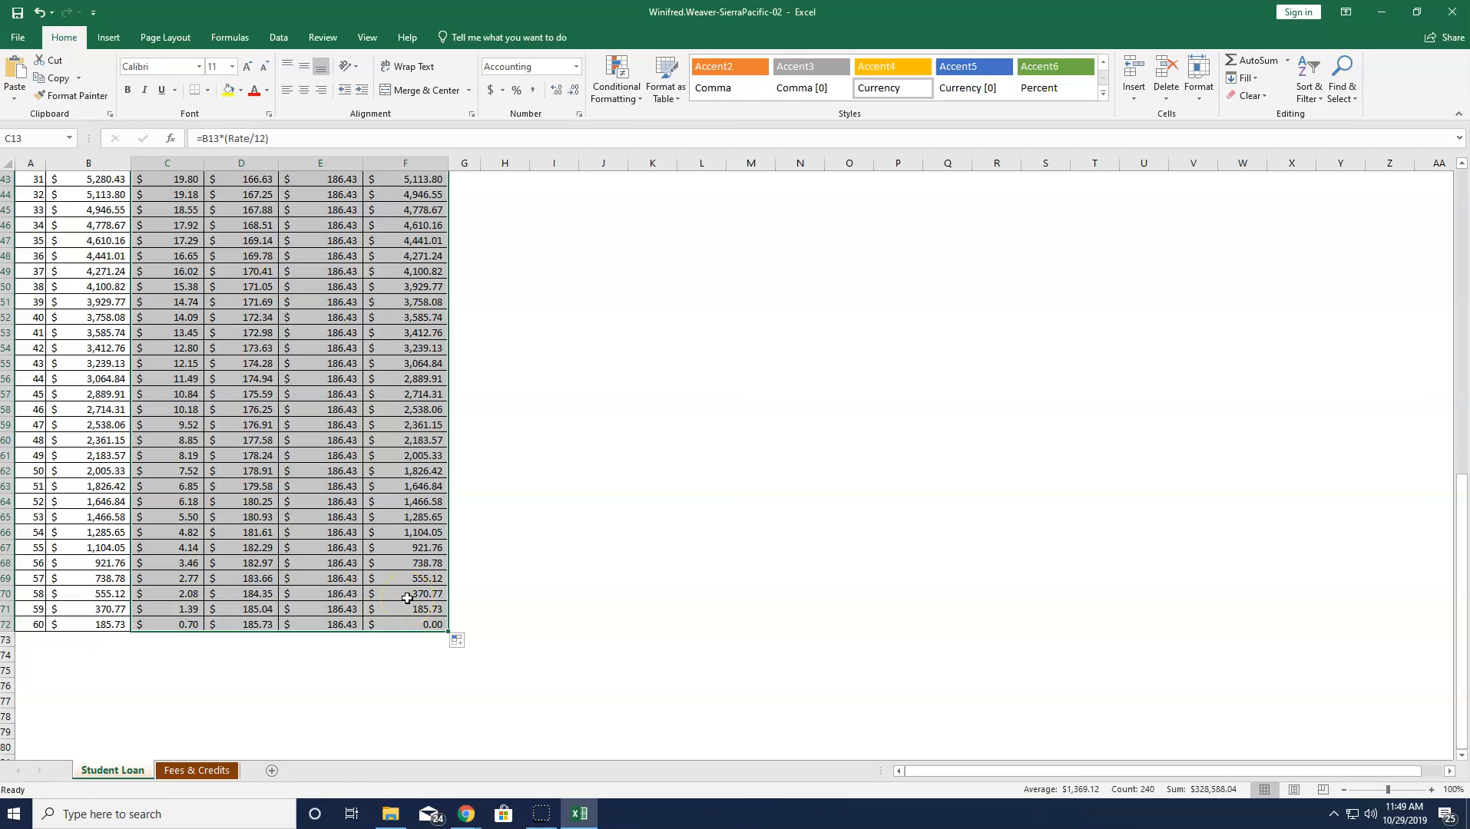
key(ctrl+Home)
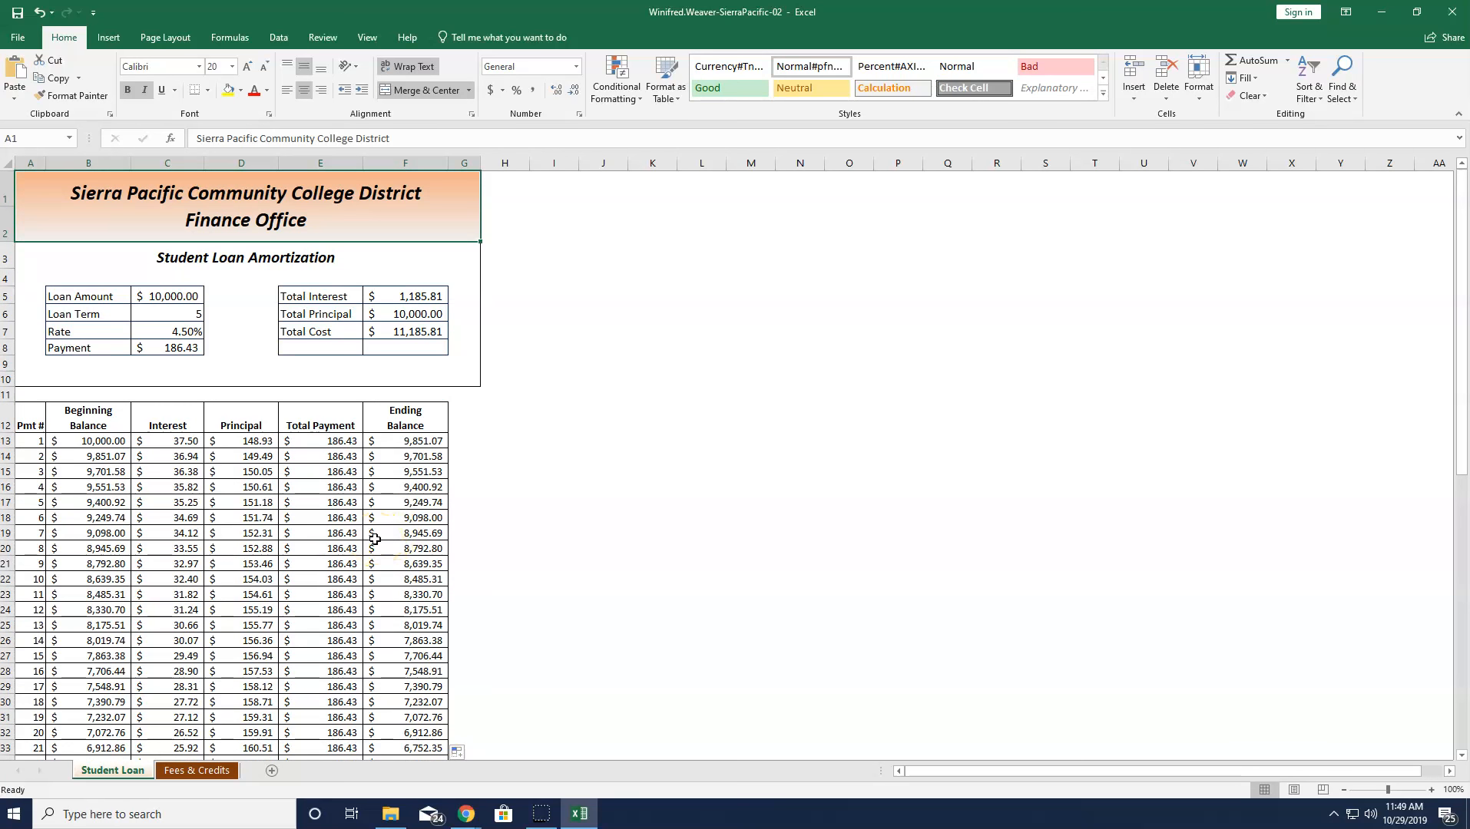
- On the Fees & Credits sheet, calculate Total Fees in F7 with =C7*D7*E7 and fill the formula down through F18
click(201, 771)
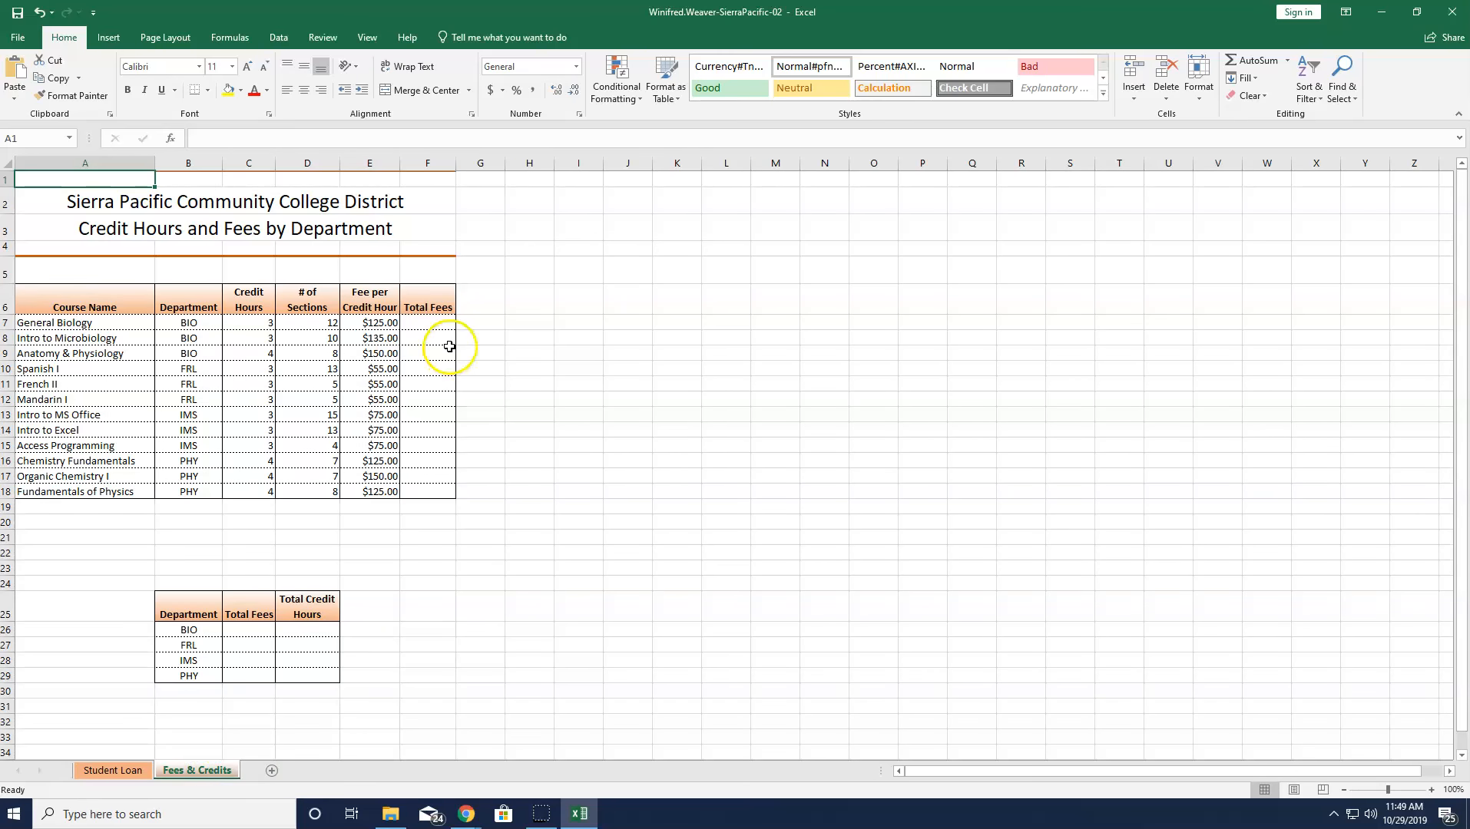
click(432, 321)
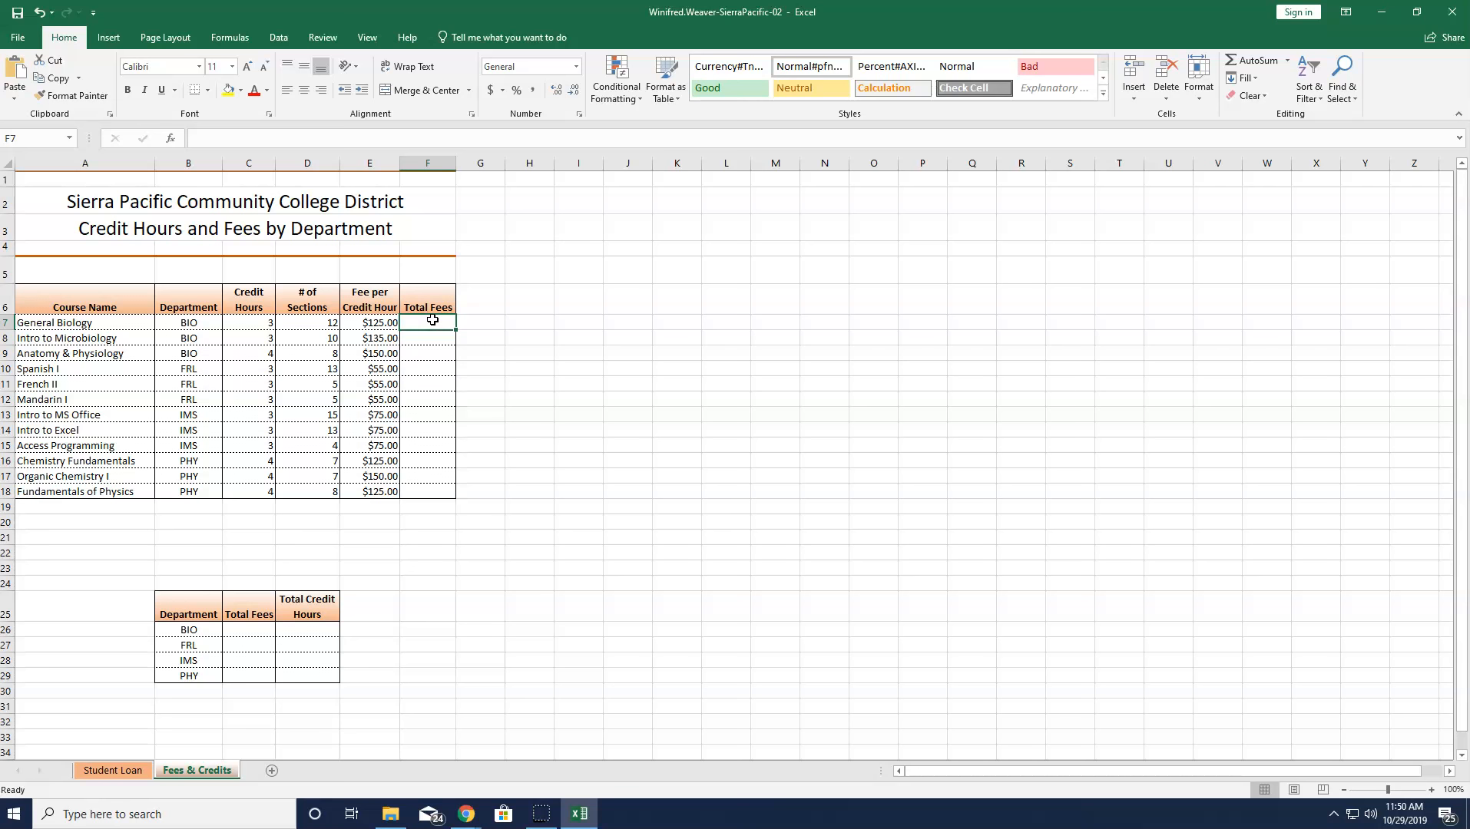
text(=)
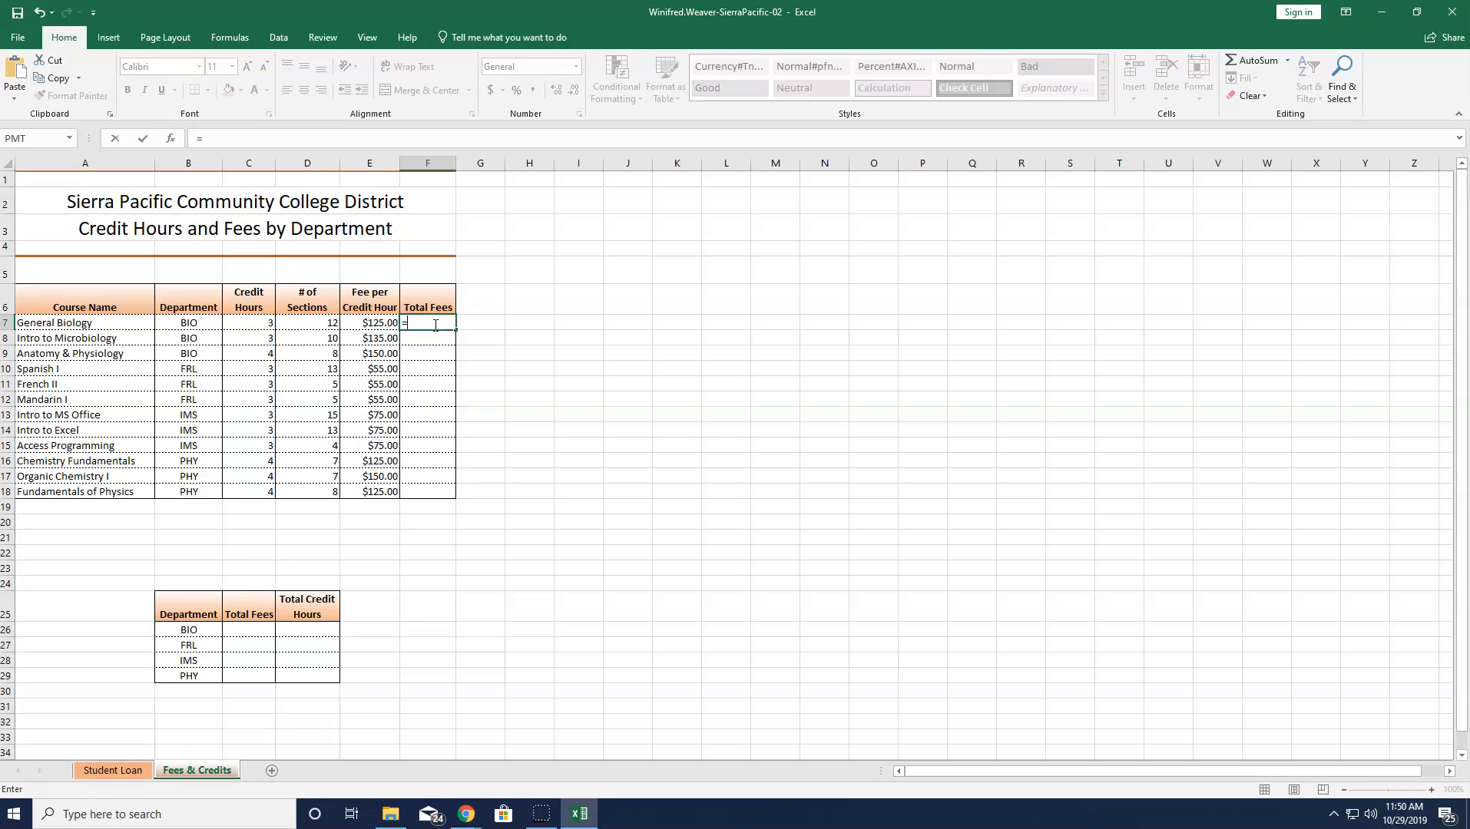
click(249, 323)
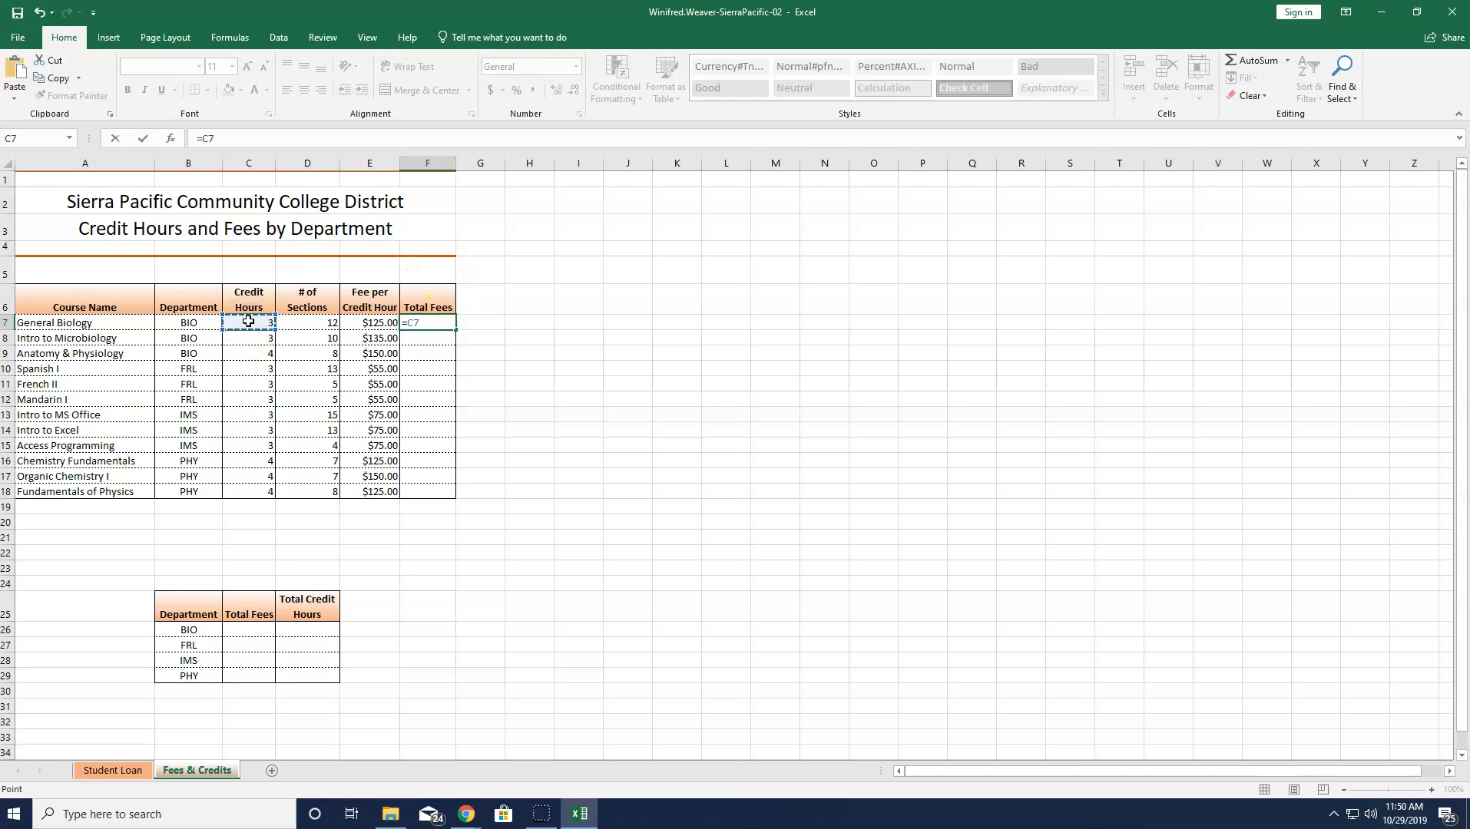
text(*)
click(302, 321)
text(*)
click(355, 322)
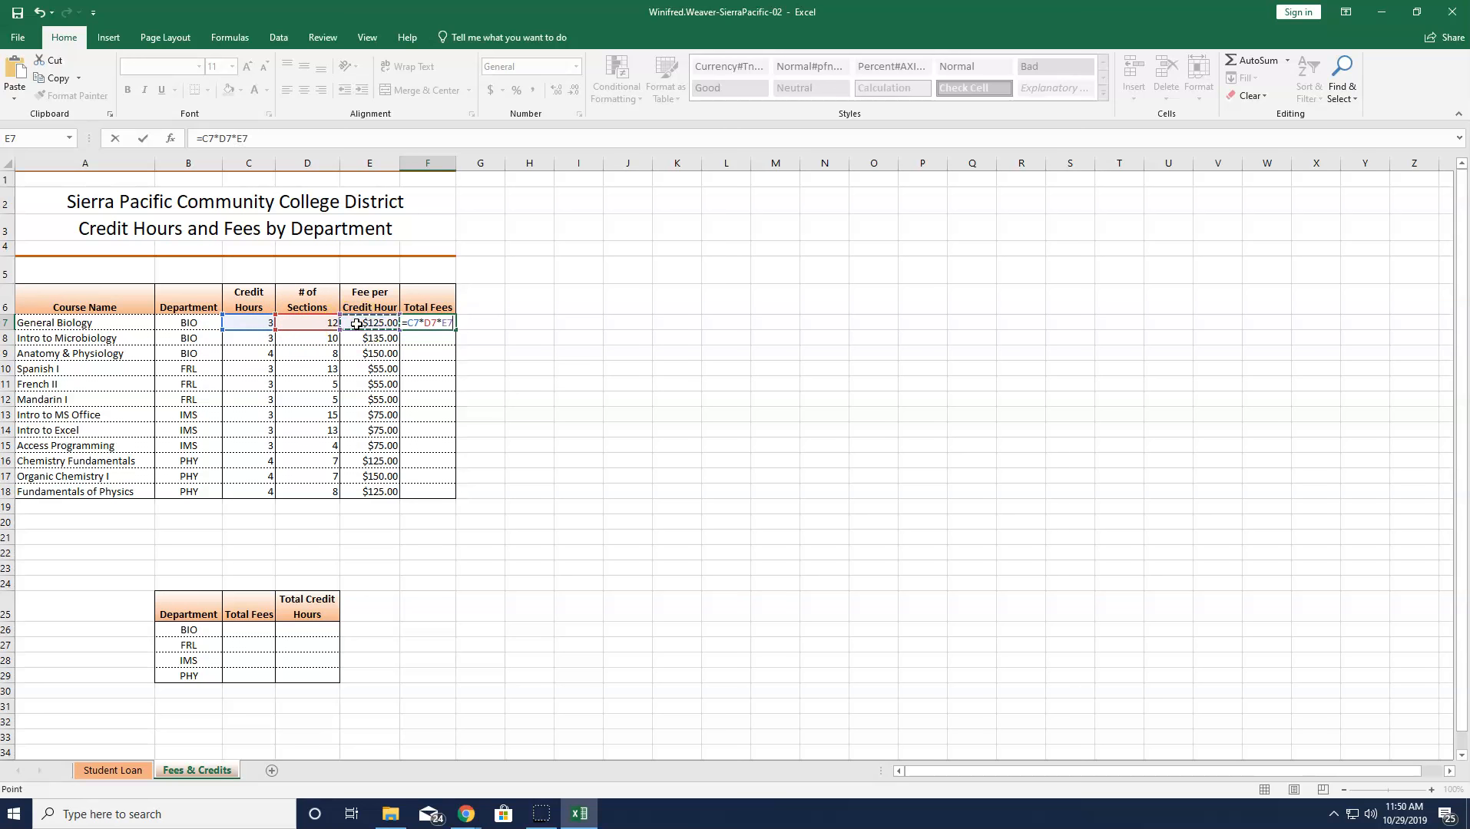
key(Return)
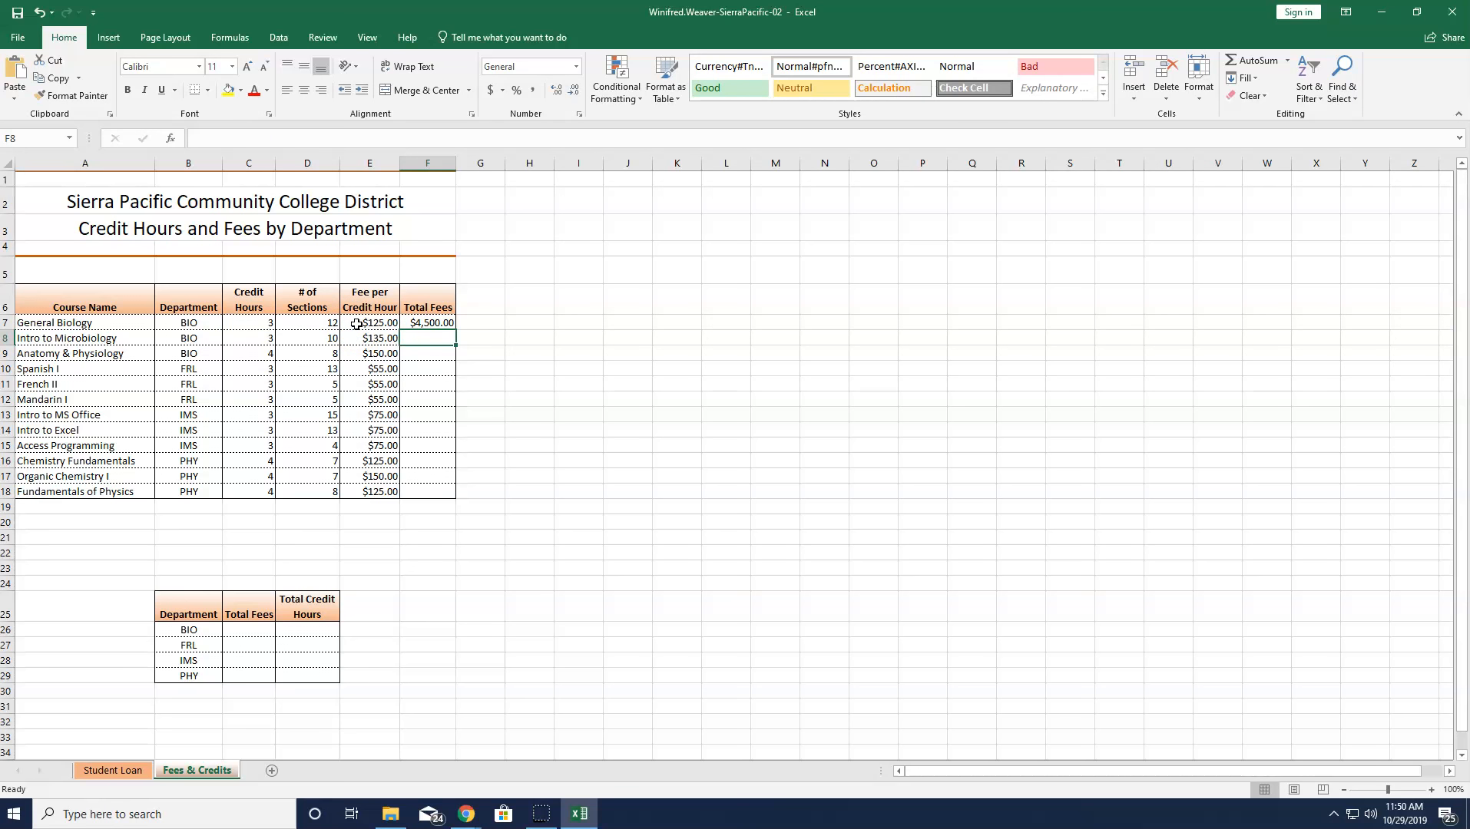
click(435, 324)
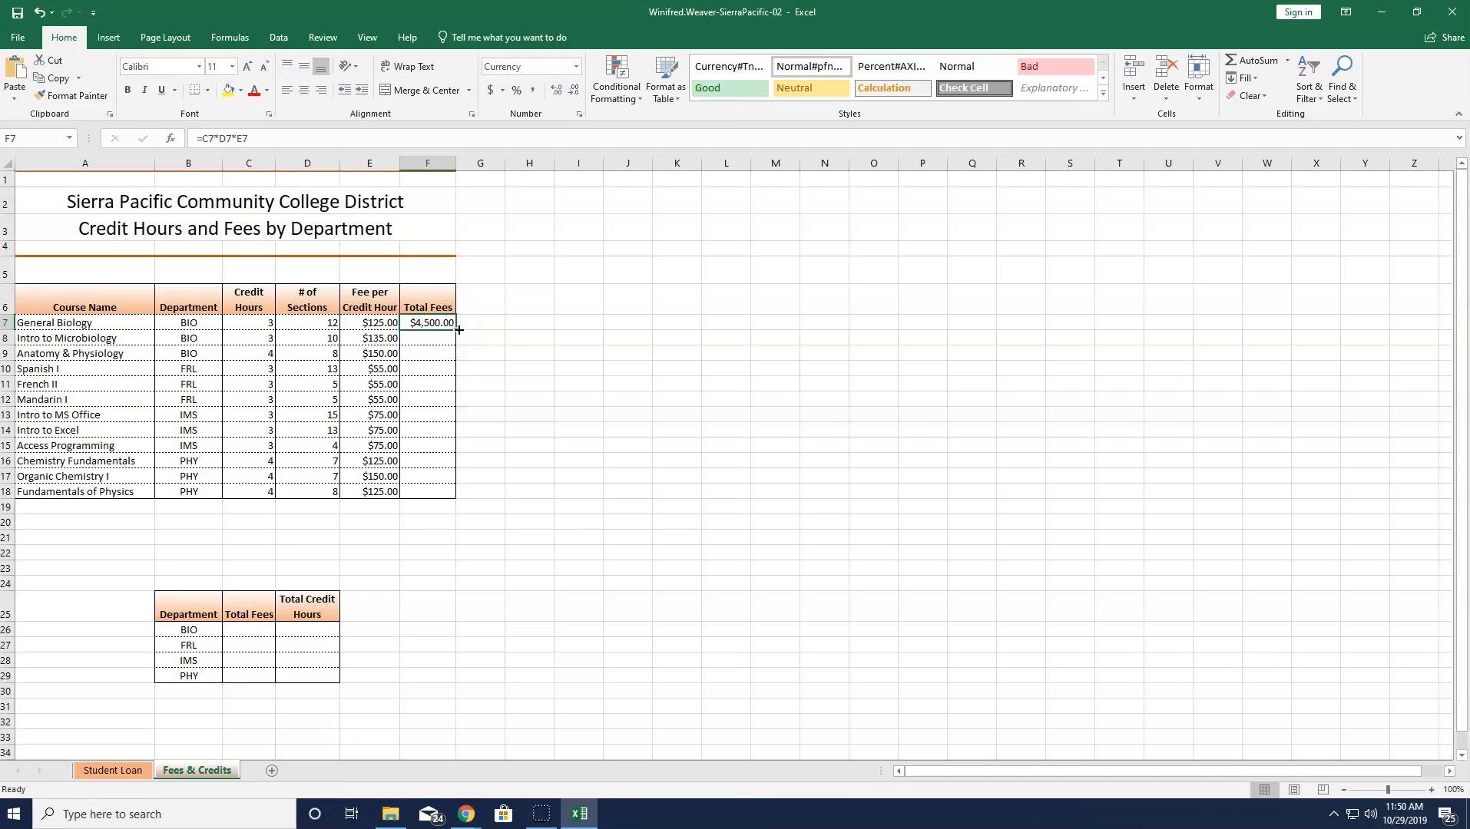
double_click(459, 330)
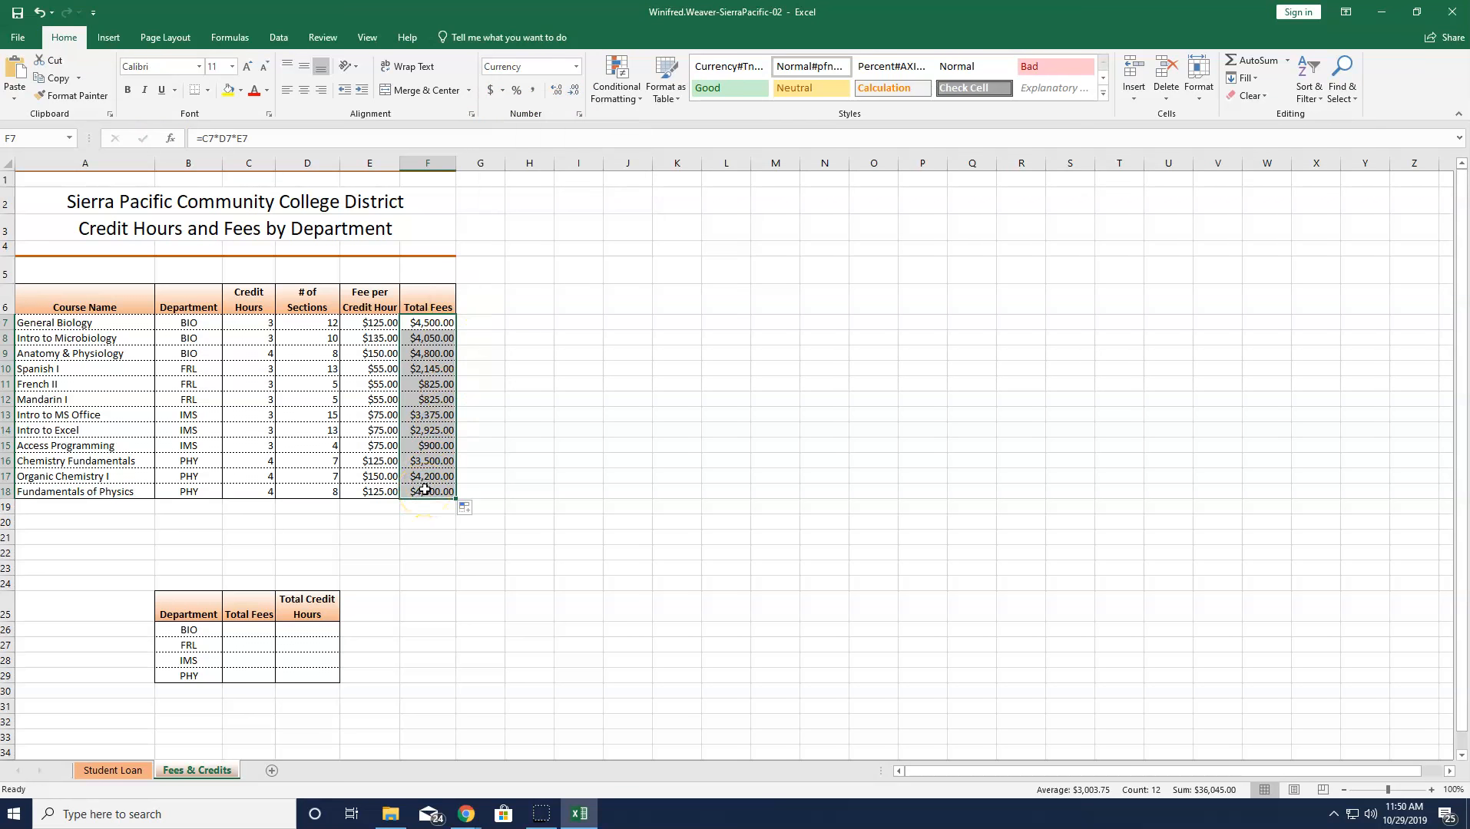
- Apply a solid bottom border to the Total Fees range F7:F18 through the Format Cells border settings
click(207, 90)
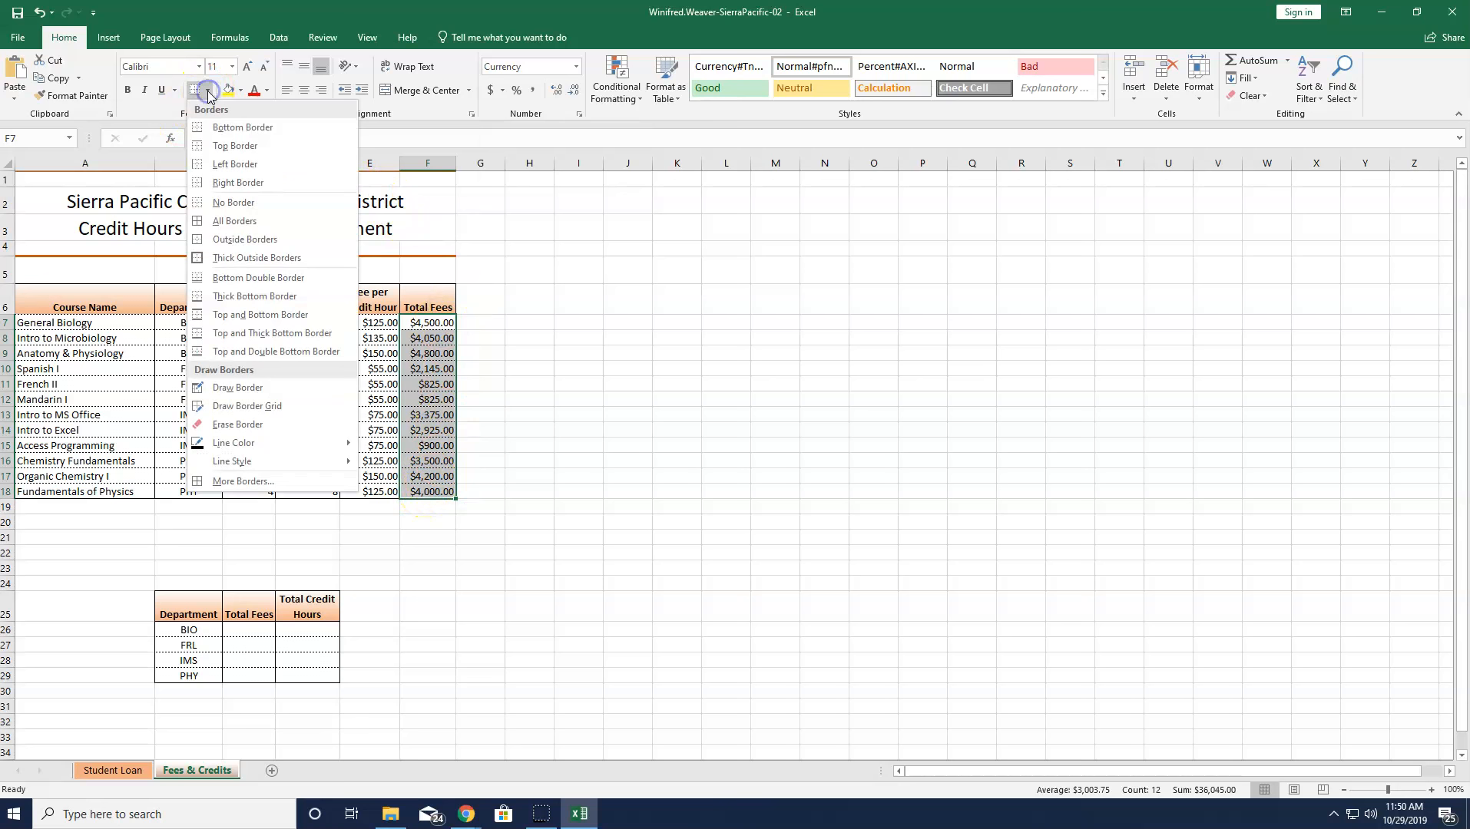
click(232, 481)
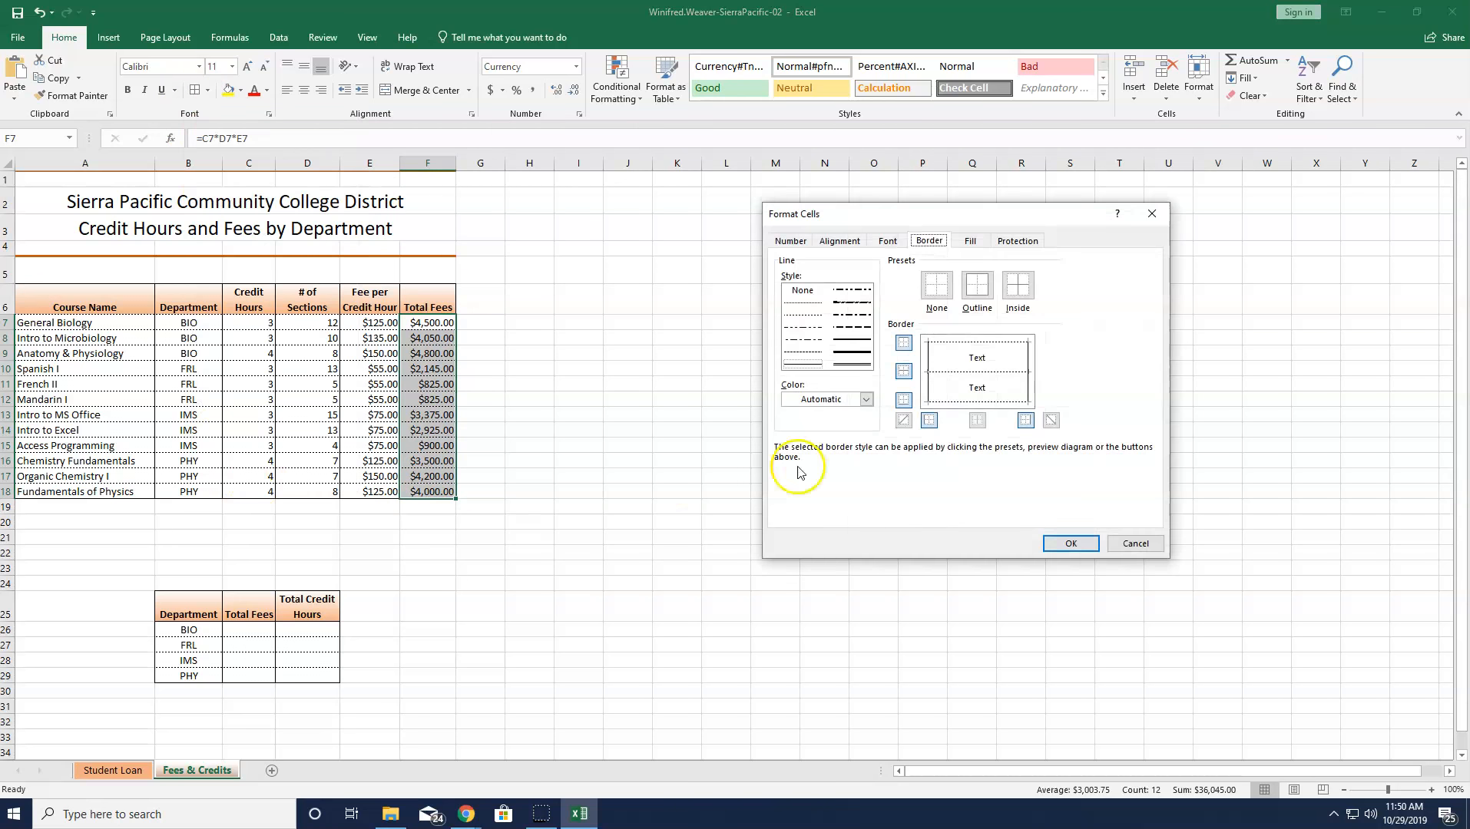
click(956, 402)
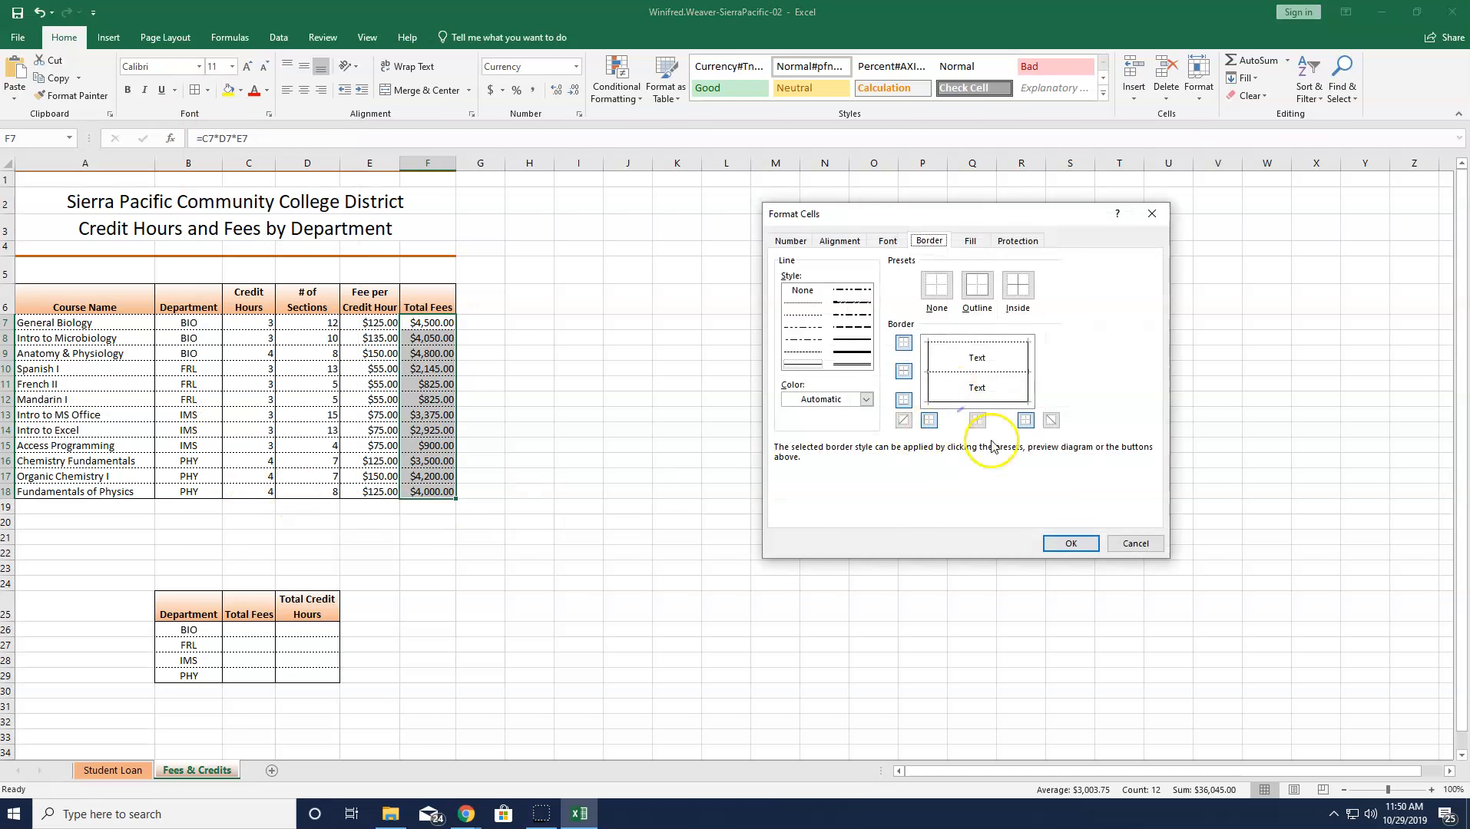
click(1067, 547)
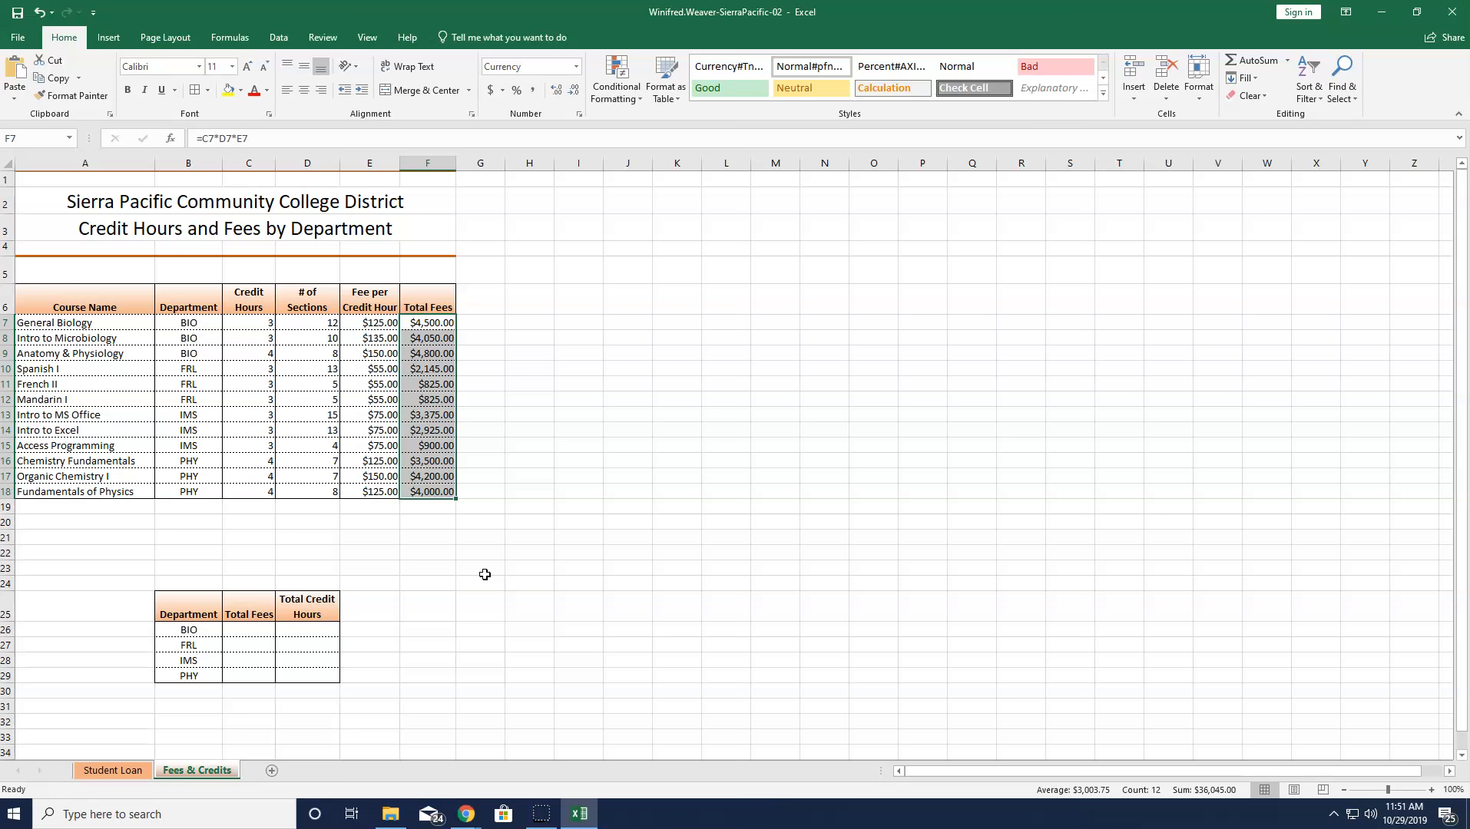
- Start a SUMIF function in the BIO Total Fees cell C26 with the absolute range $B$7:$B$18
click(249, 629)
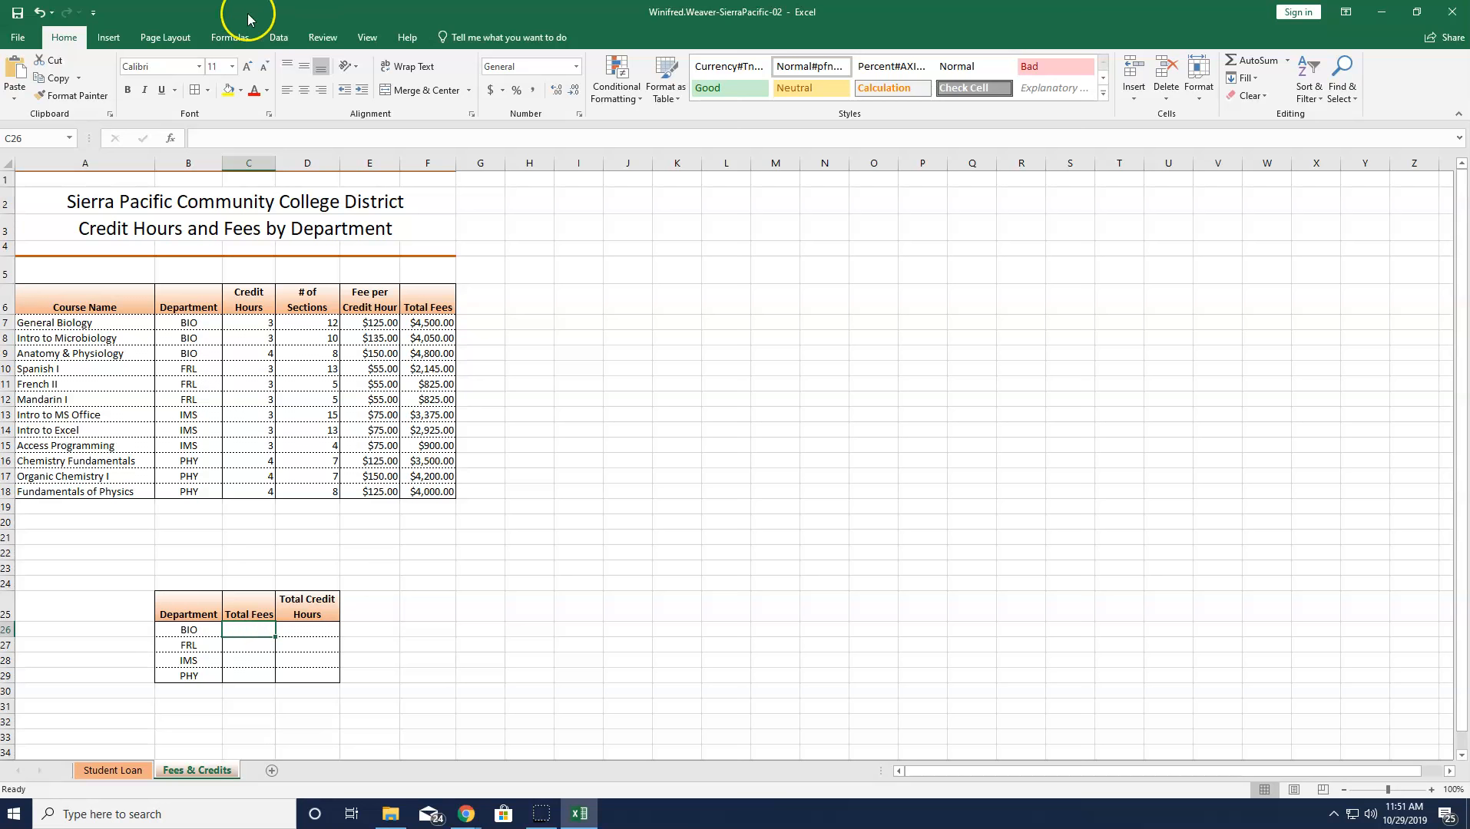
click(241, 36)
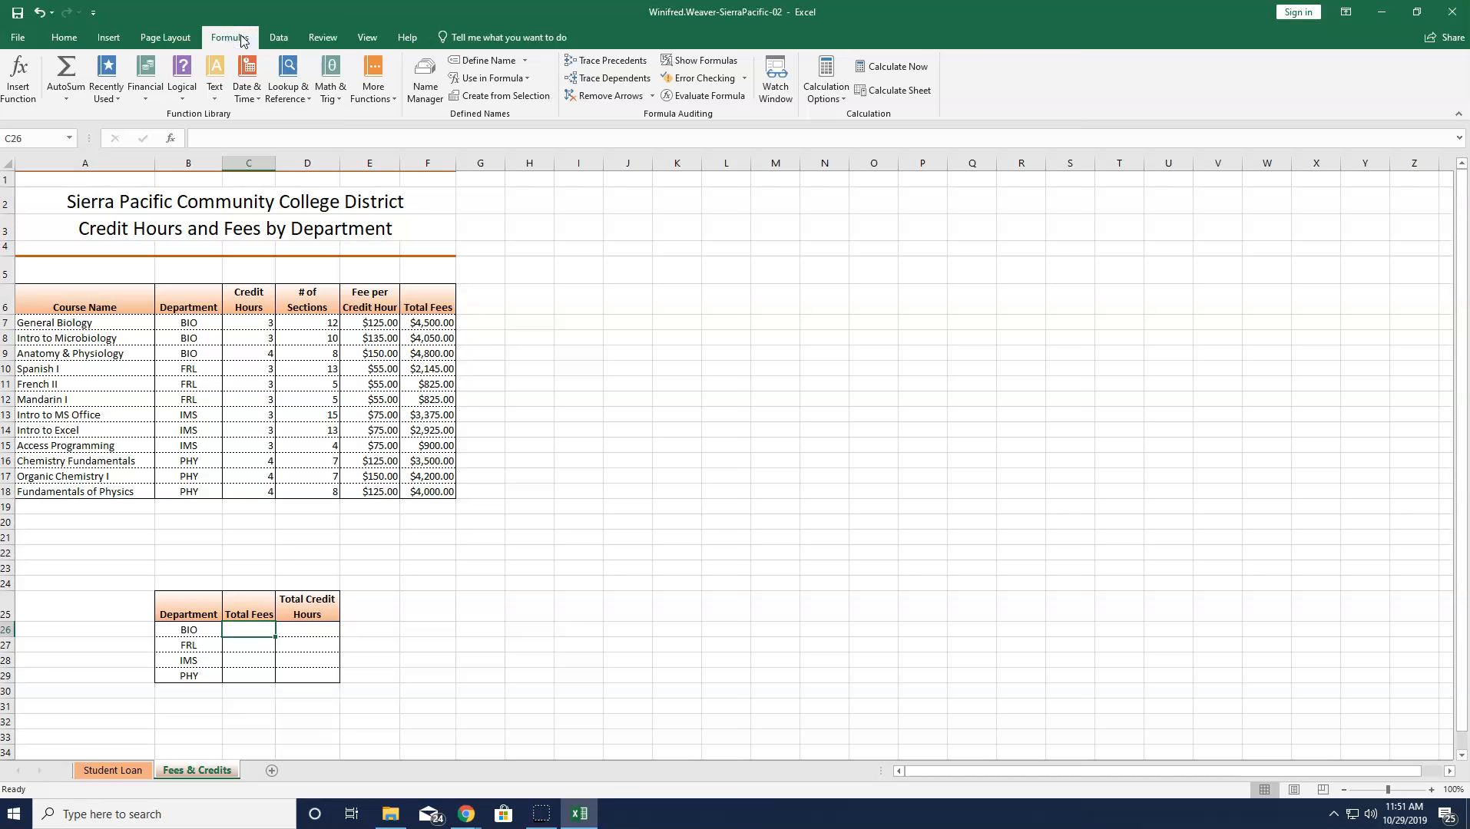
click(326, 100)
scroll(347, 253, down, 10)
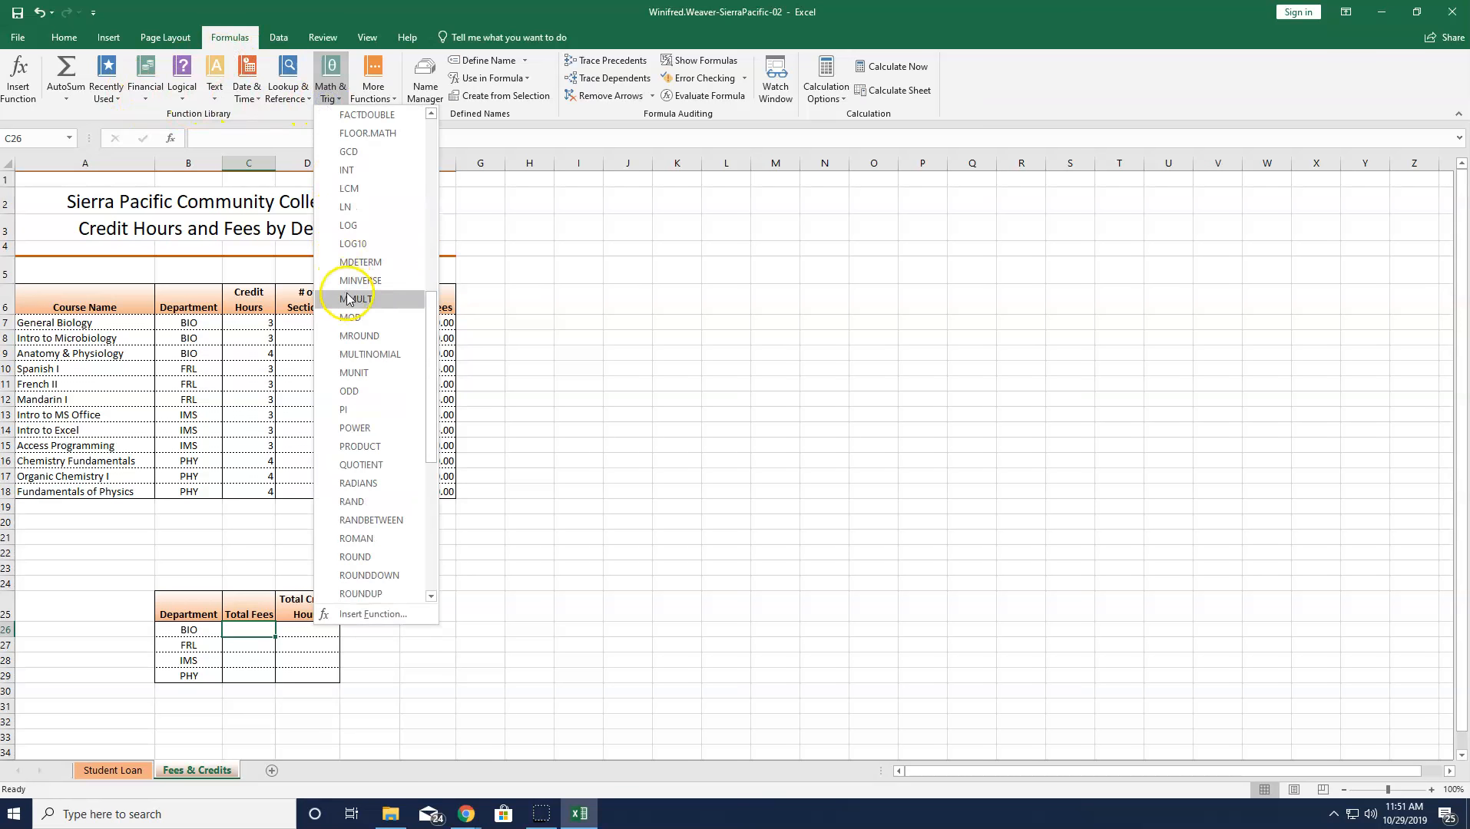
scroll(349, 300, down, 4)
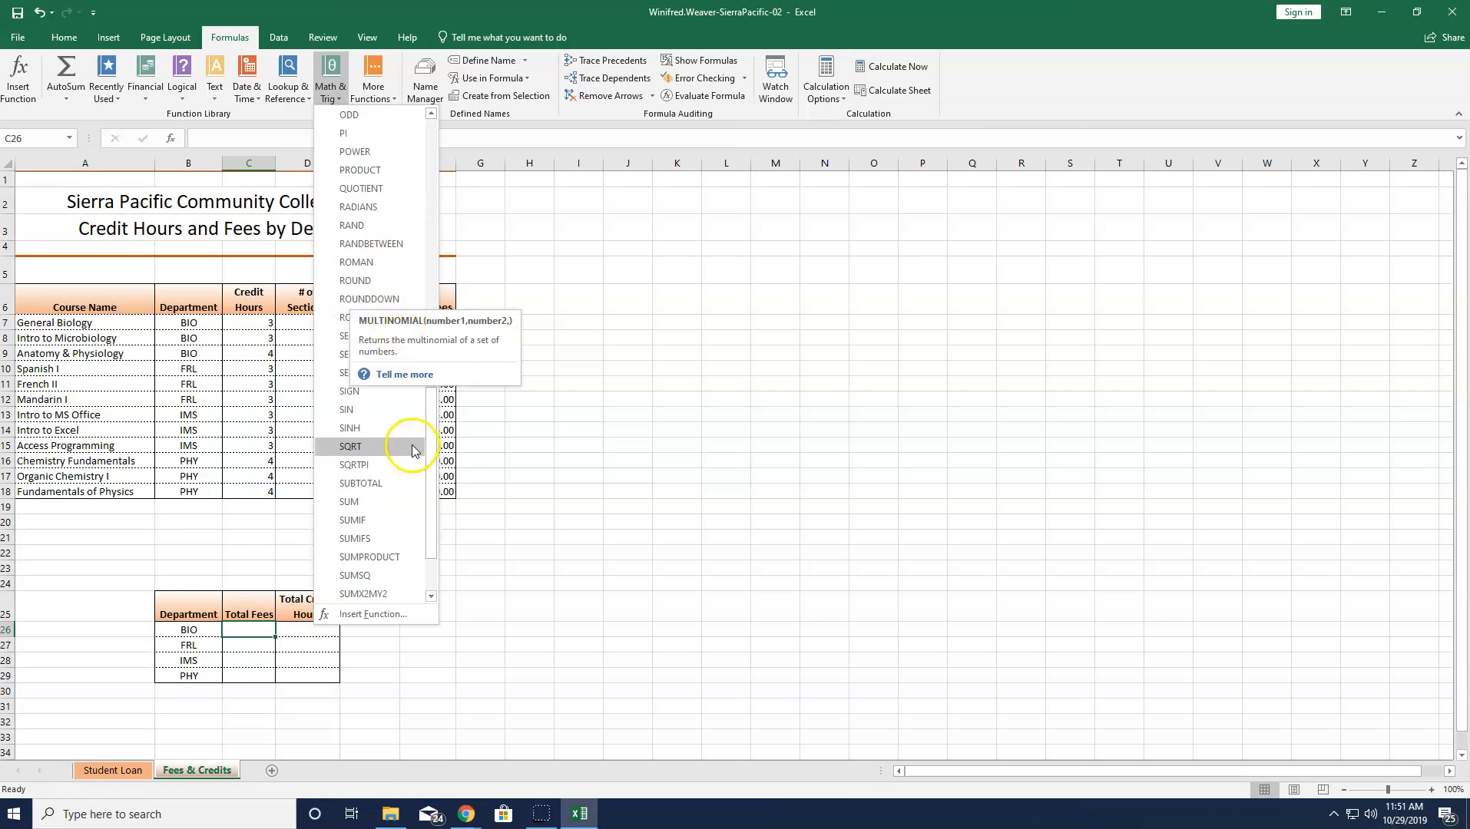
click(359, 520)
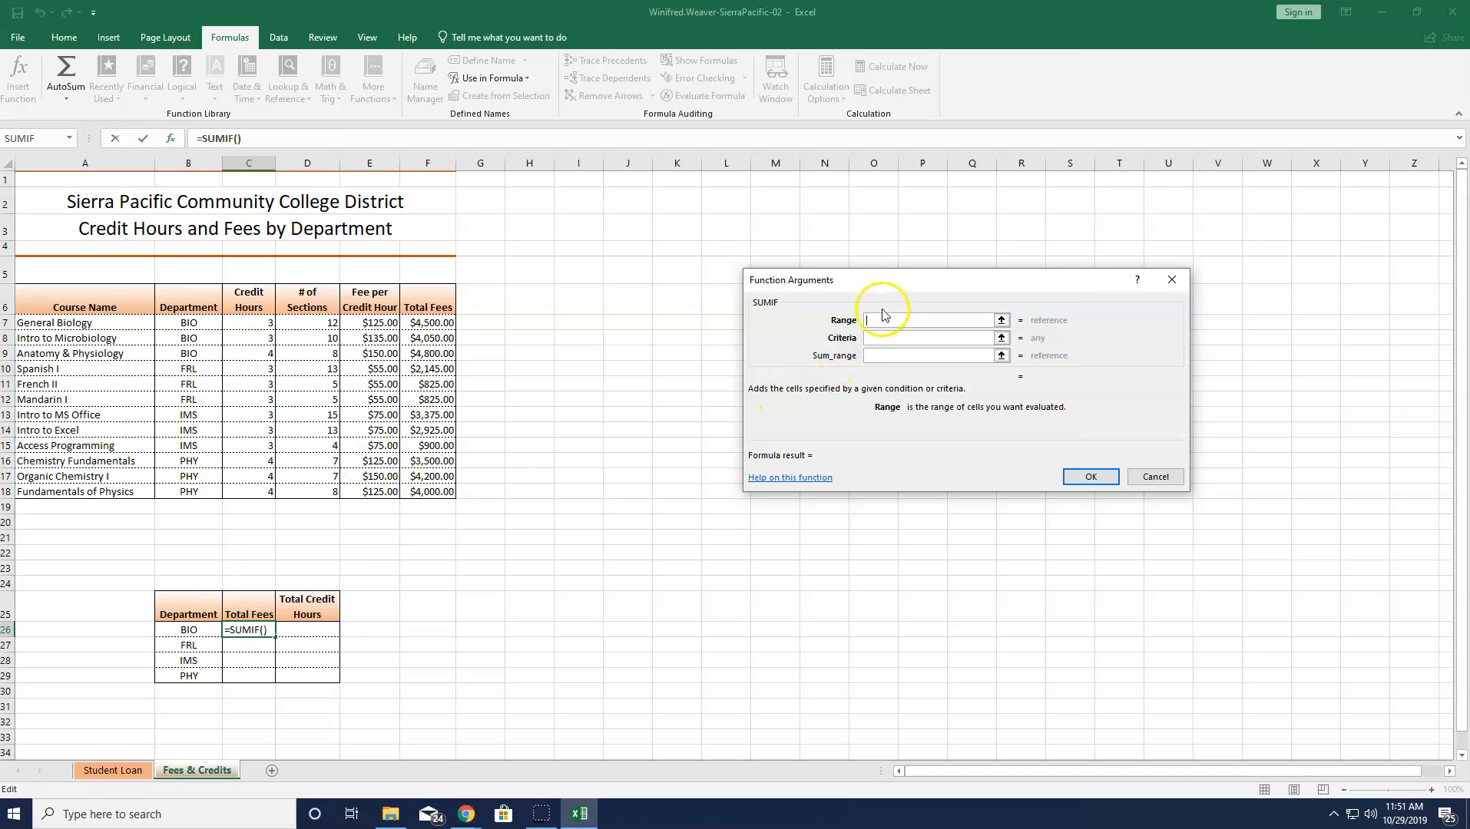
drag(175, 318, 179, 490)
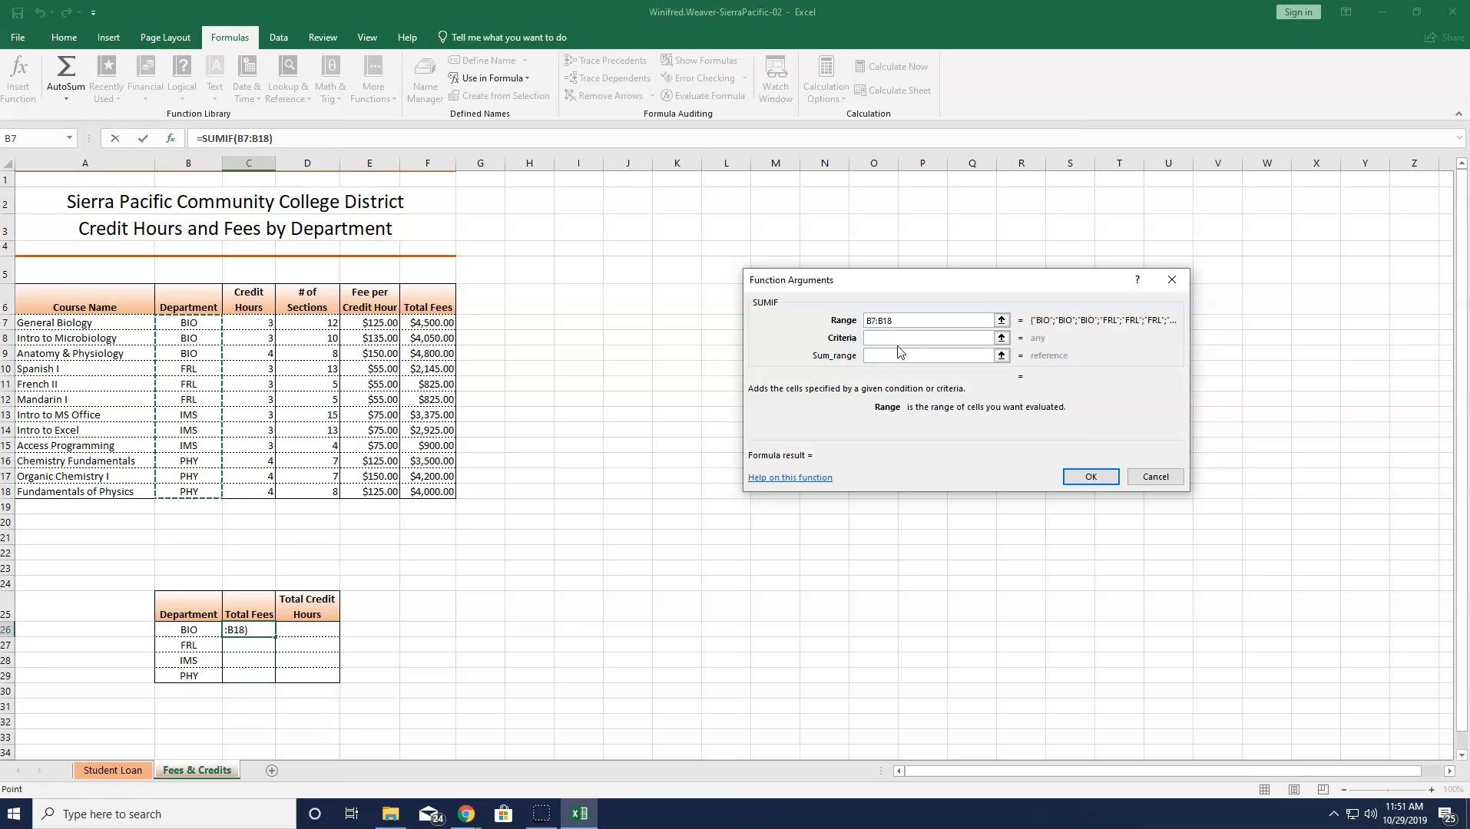
key(F4)
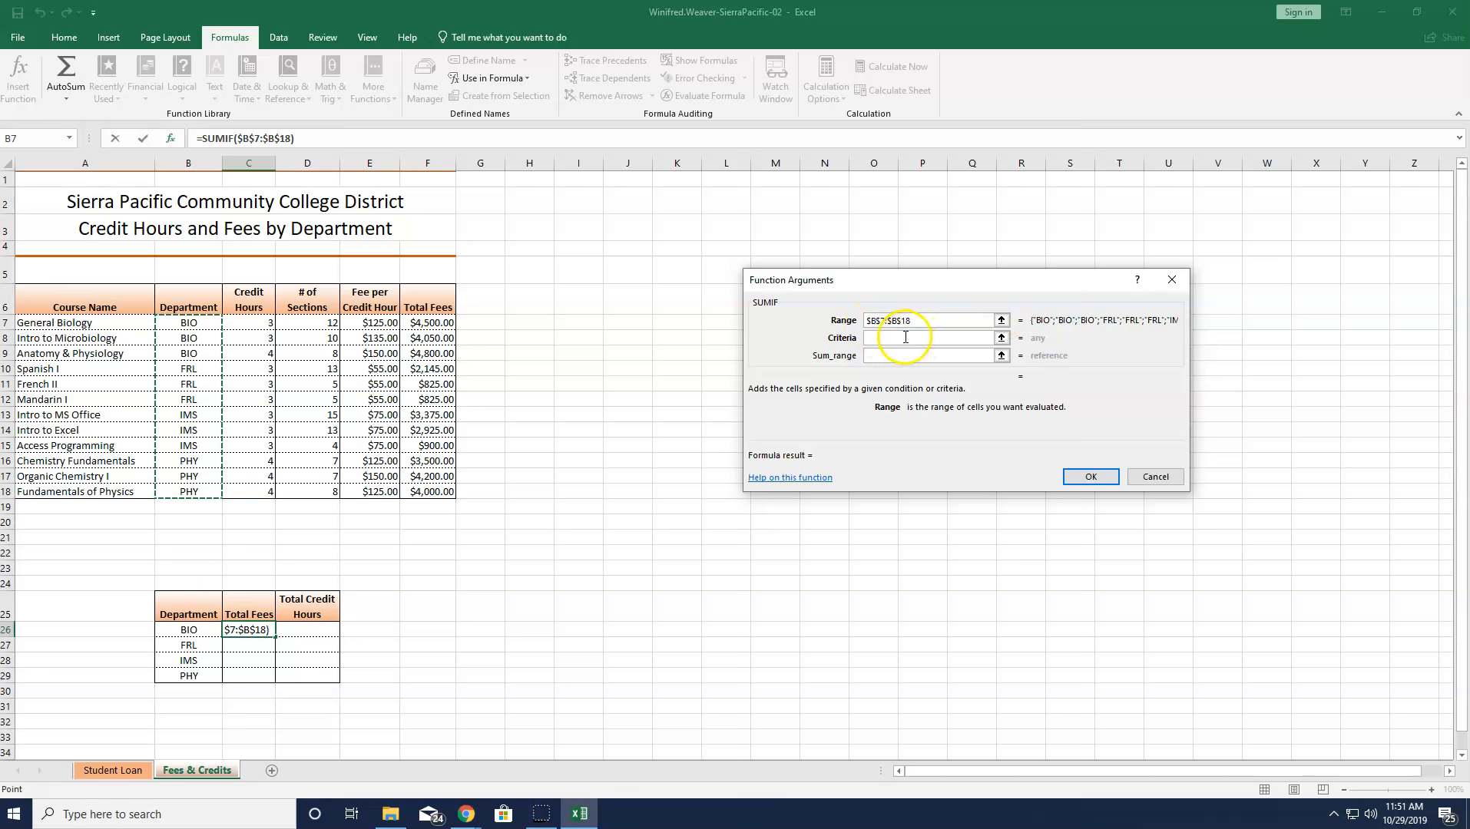
- Complete the SUMIF in C26 with criteria B26 and the absolute sum range $F$7:$F$18
click(906, 338)
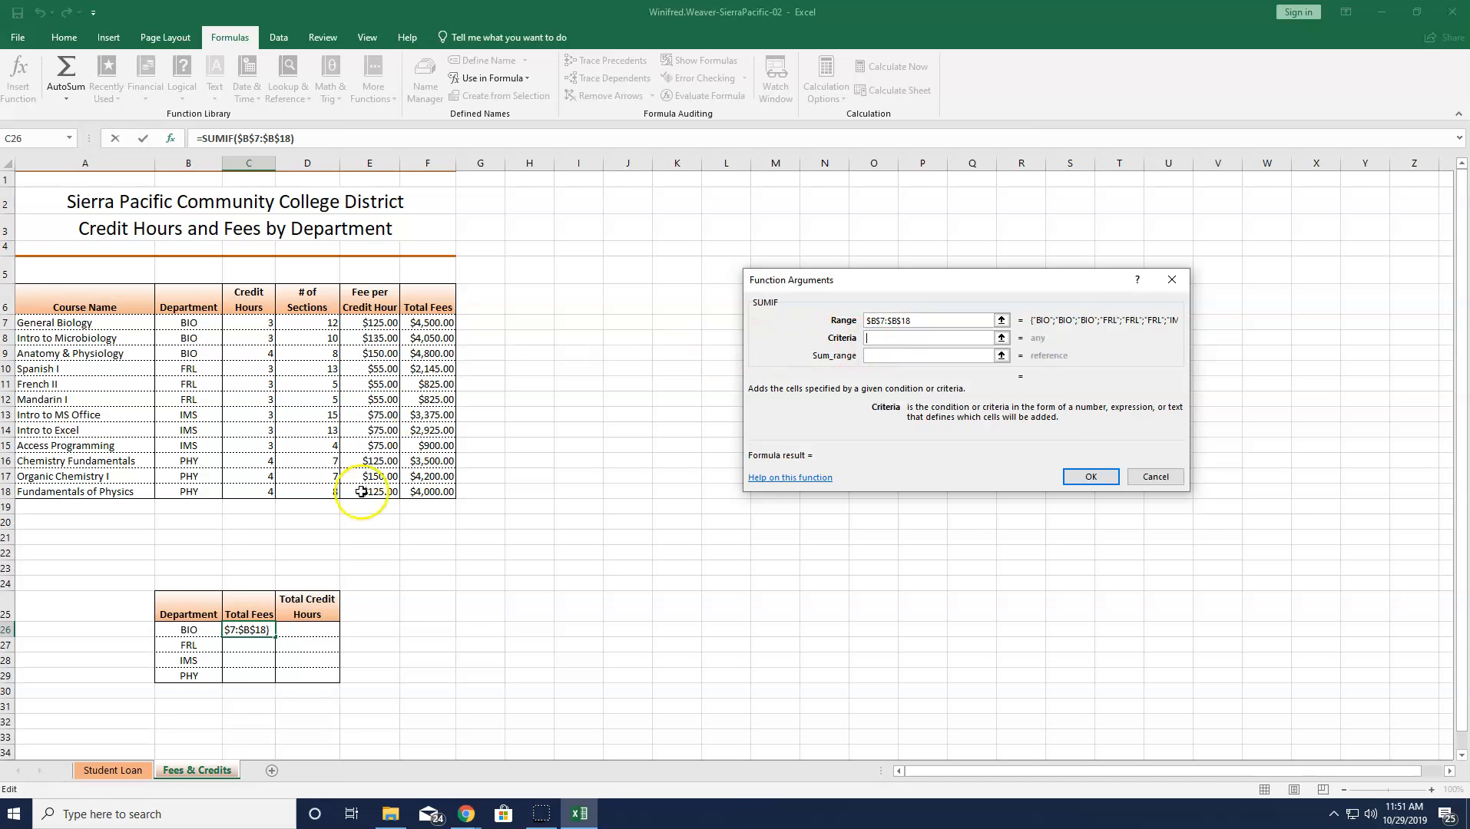
click(178, 627)
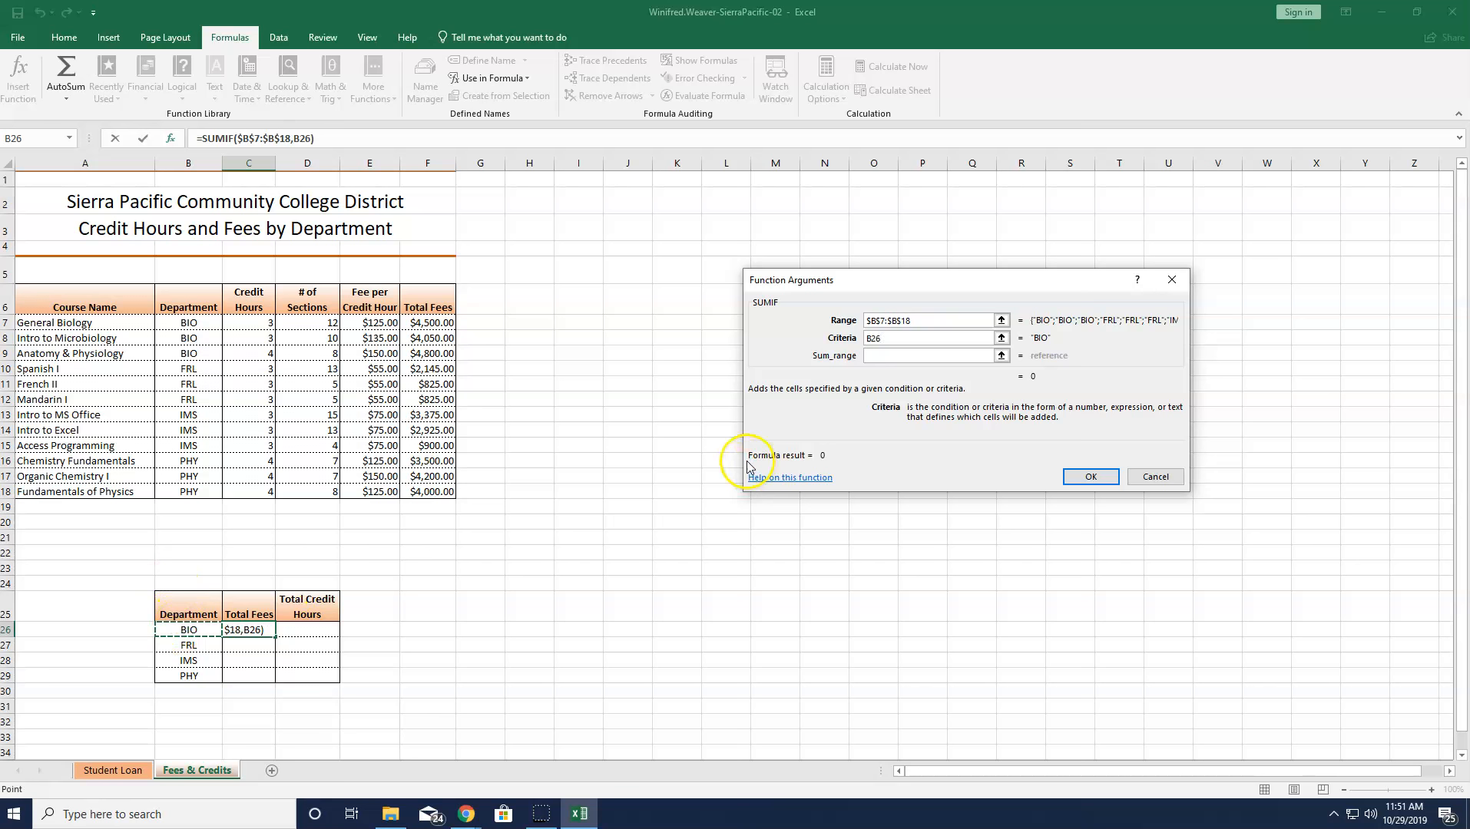
click(879, 356)
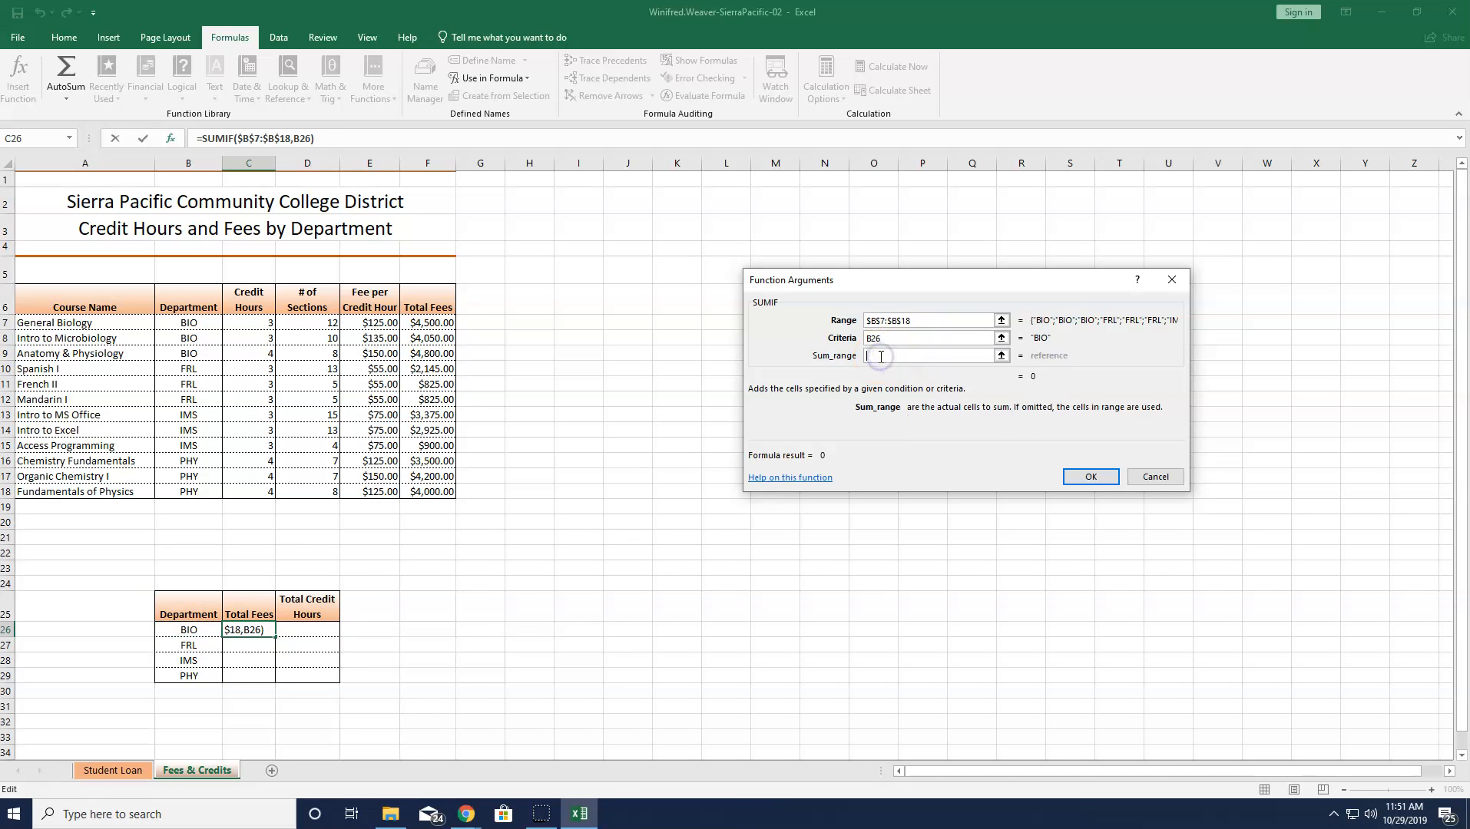
drag(442, 323, 417, 486)
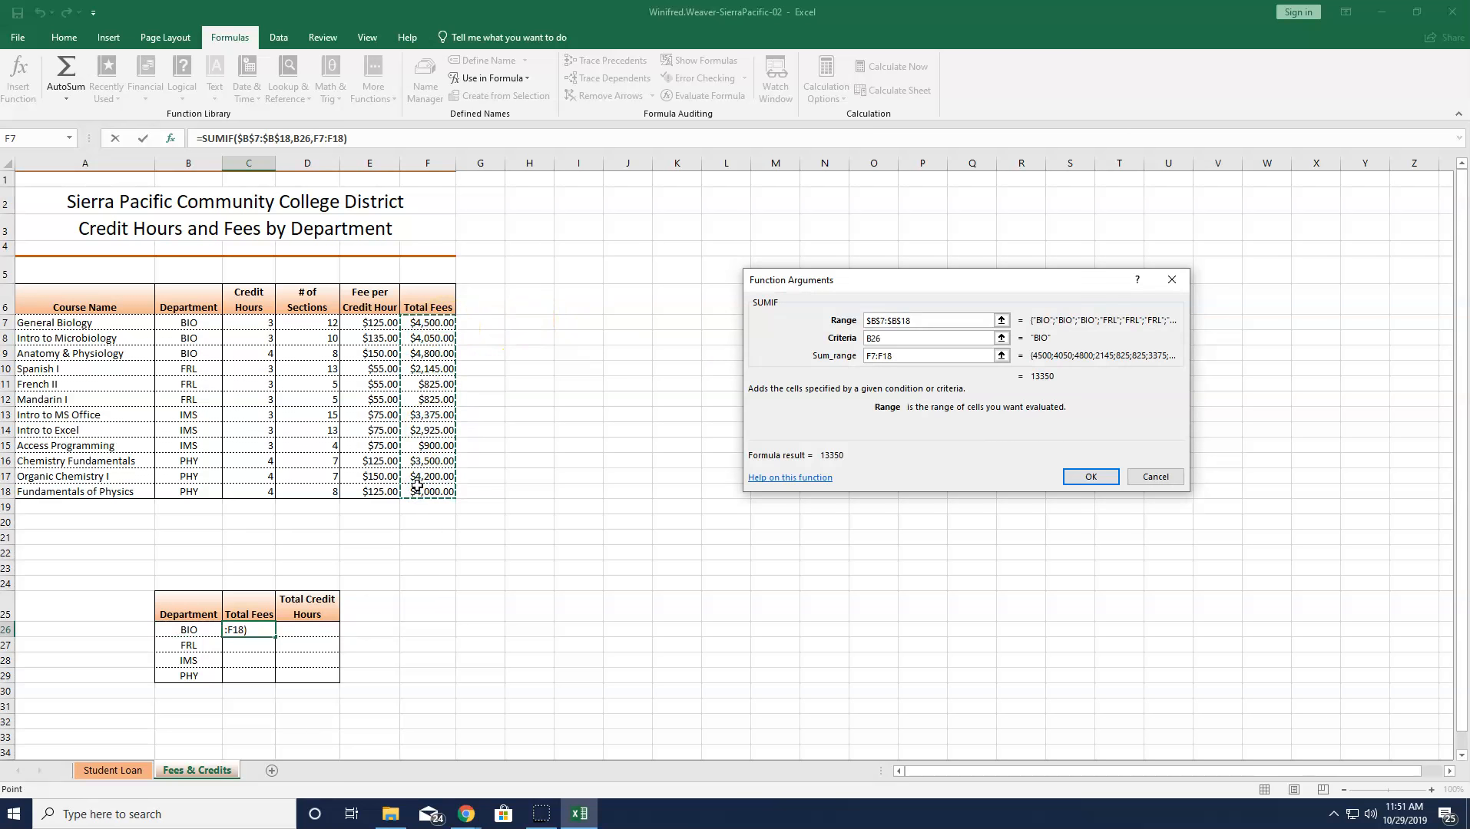
key(F4)
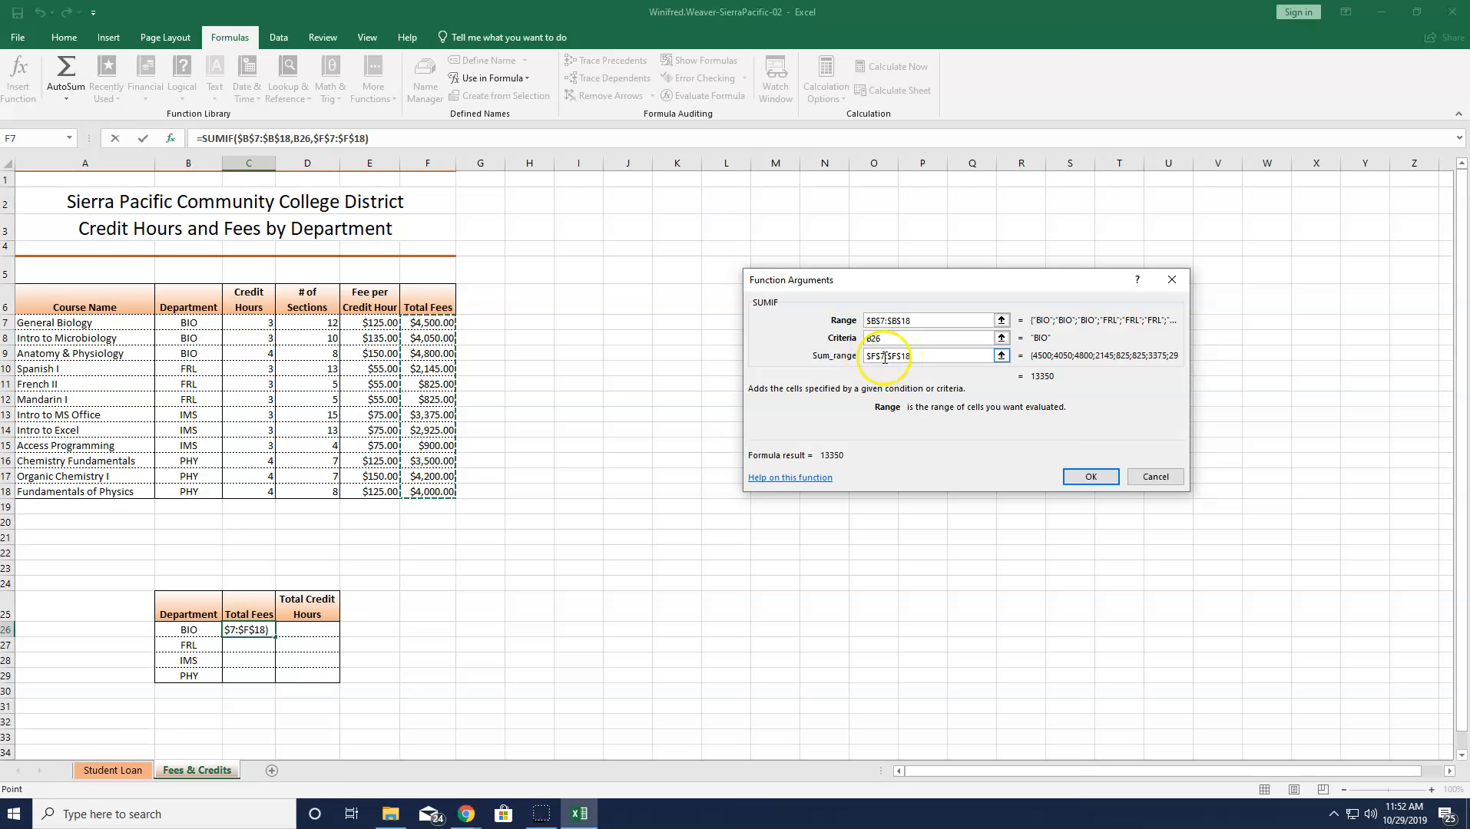
click(1090, 476)
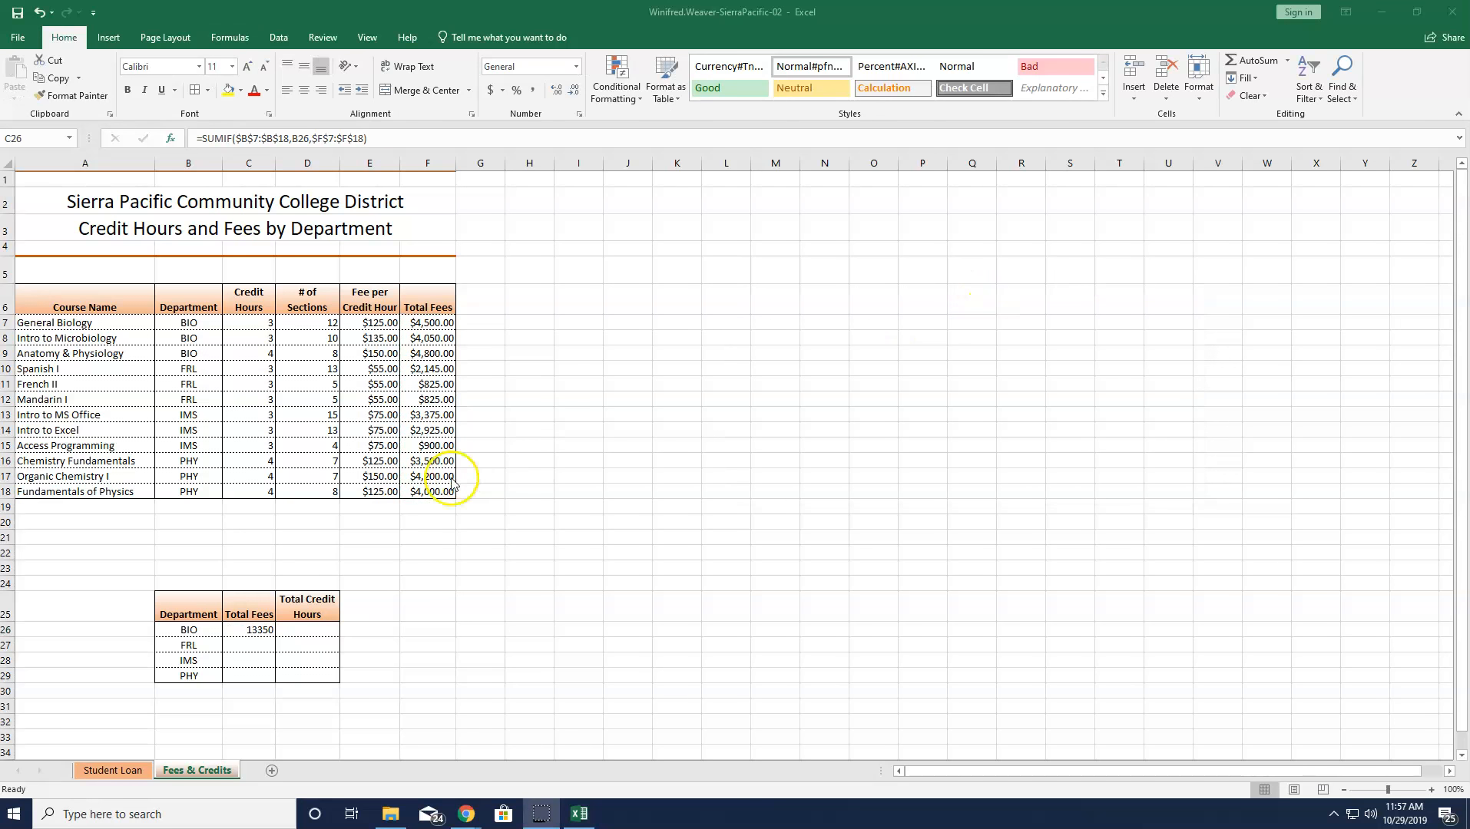
- Copy the SUMIF formula from C26 and paste only the formula into C27:C29
click(261, 631)
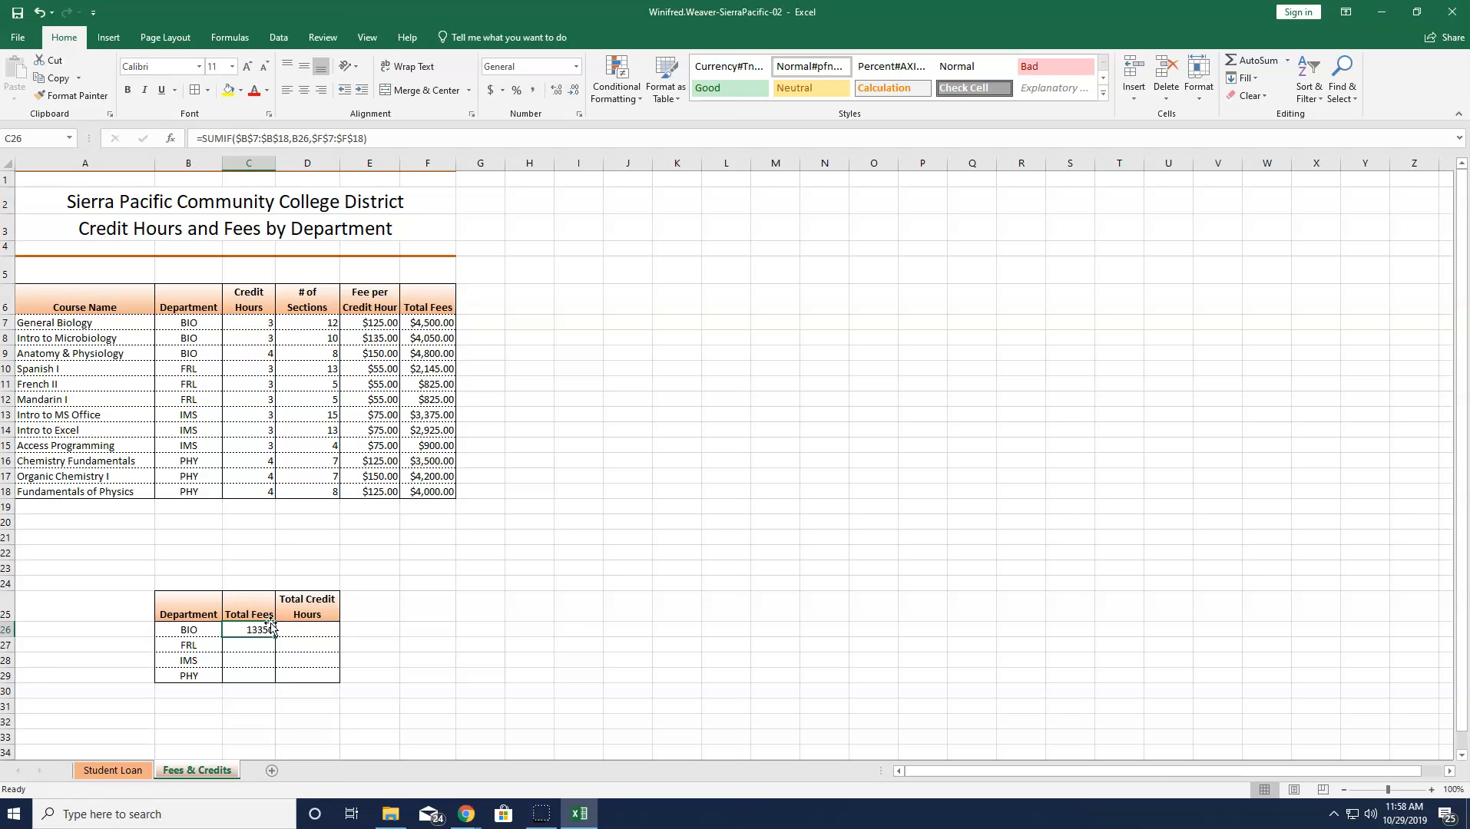
mouse_move(265, 641)
mouse_down()
mouse_move(262, 670)
mouse_move(263, 628)
mouse_up()
click(54, 78)
drag(253, 645, 254, 672)
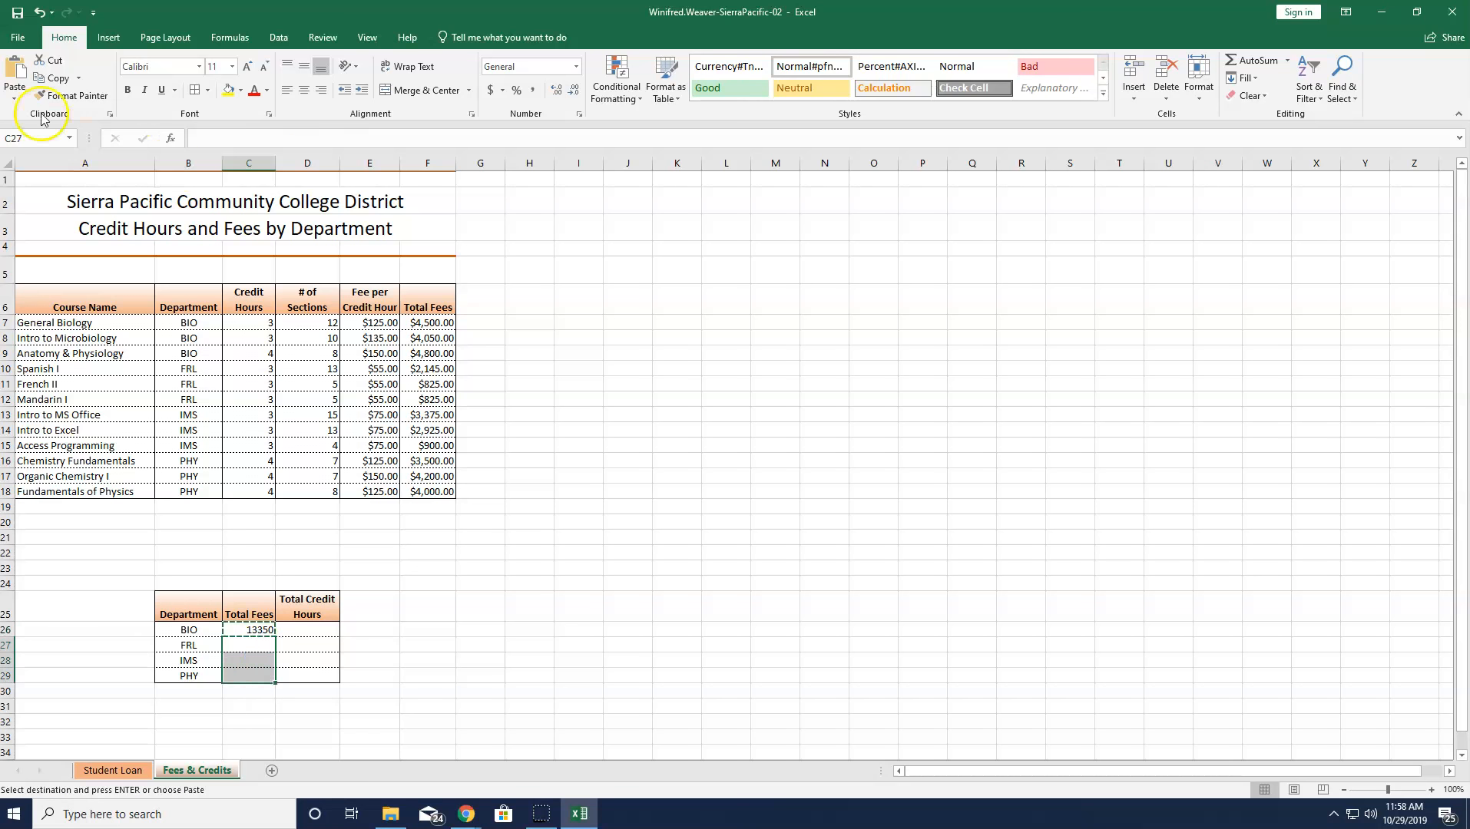
click(15, 96)
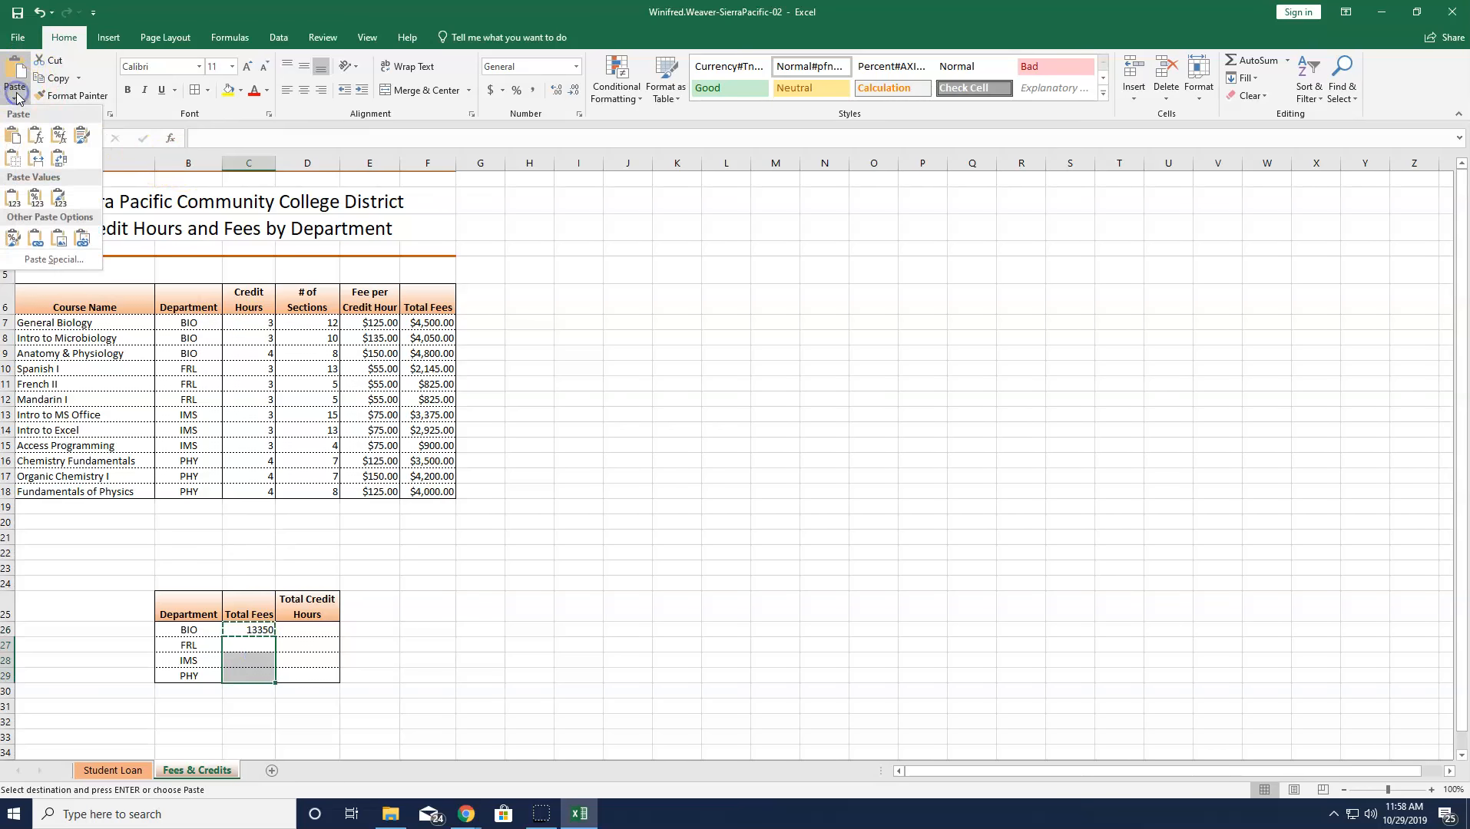
click(36, 139)
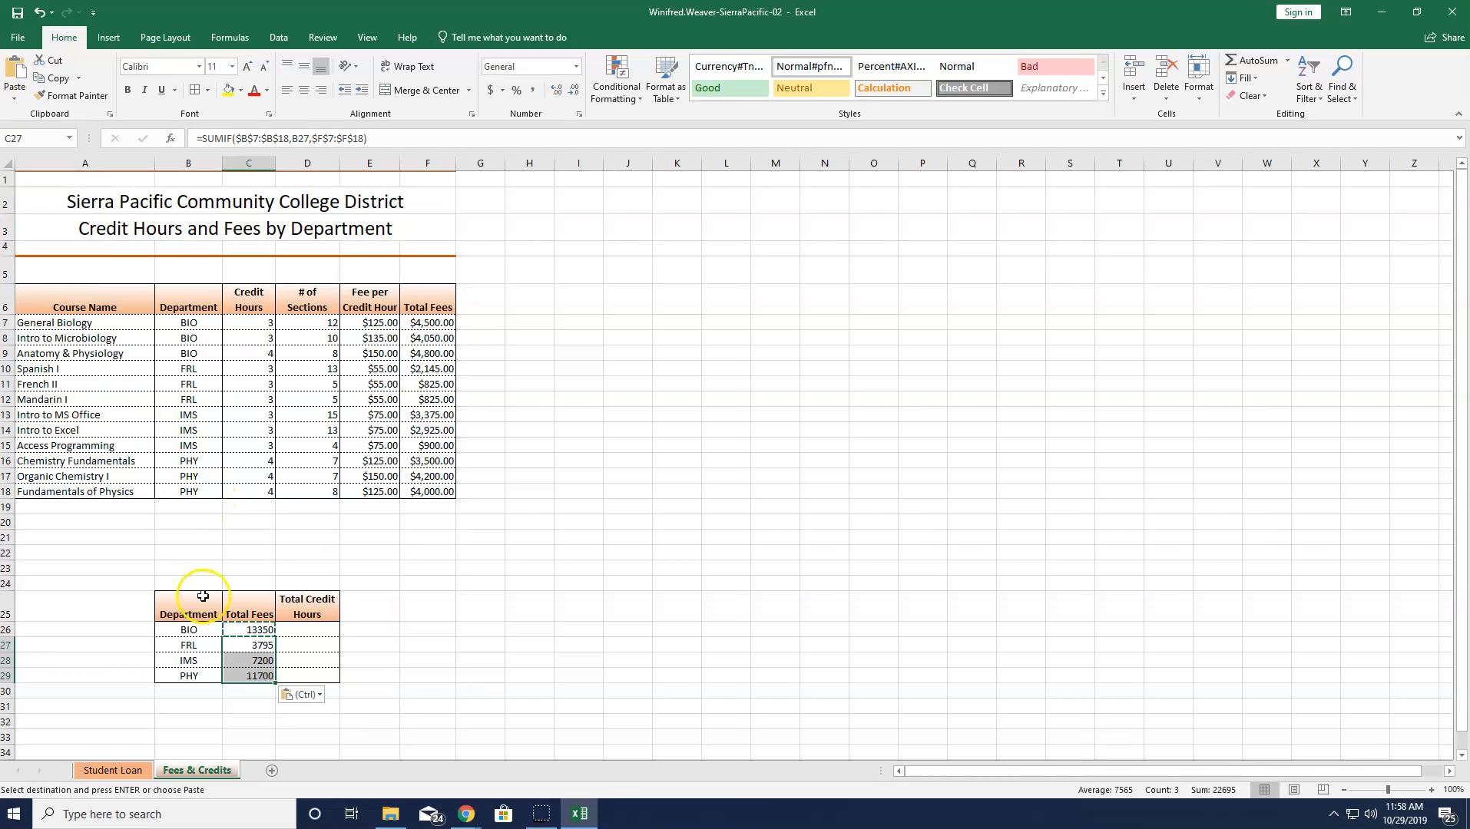
- Format the department Total Fees in C26:C29 as Currency
click(240, 629)
drag(240, 630, 248, 676)
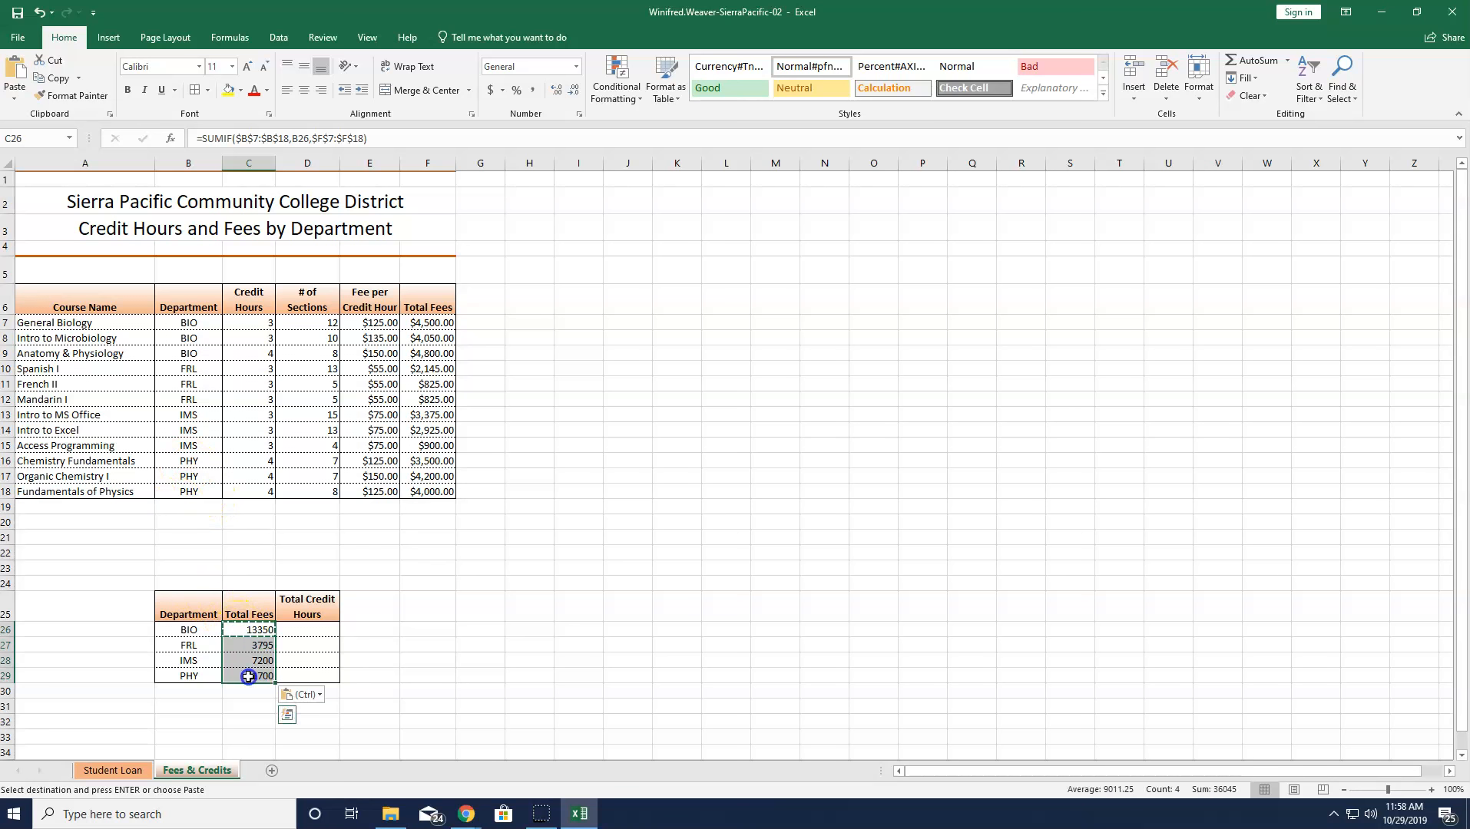
click(576, 67)
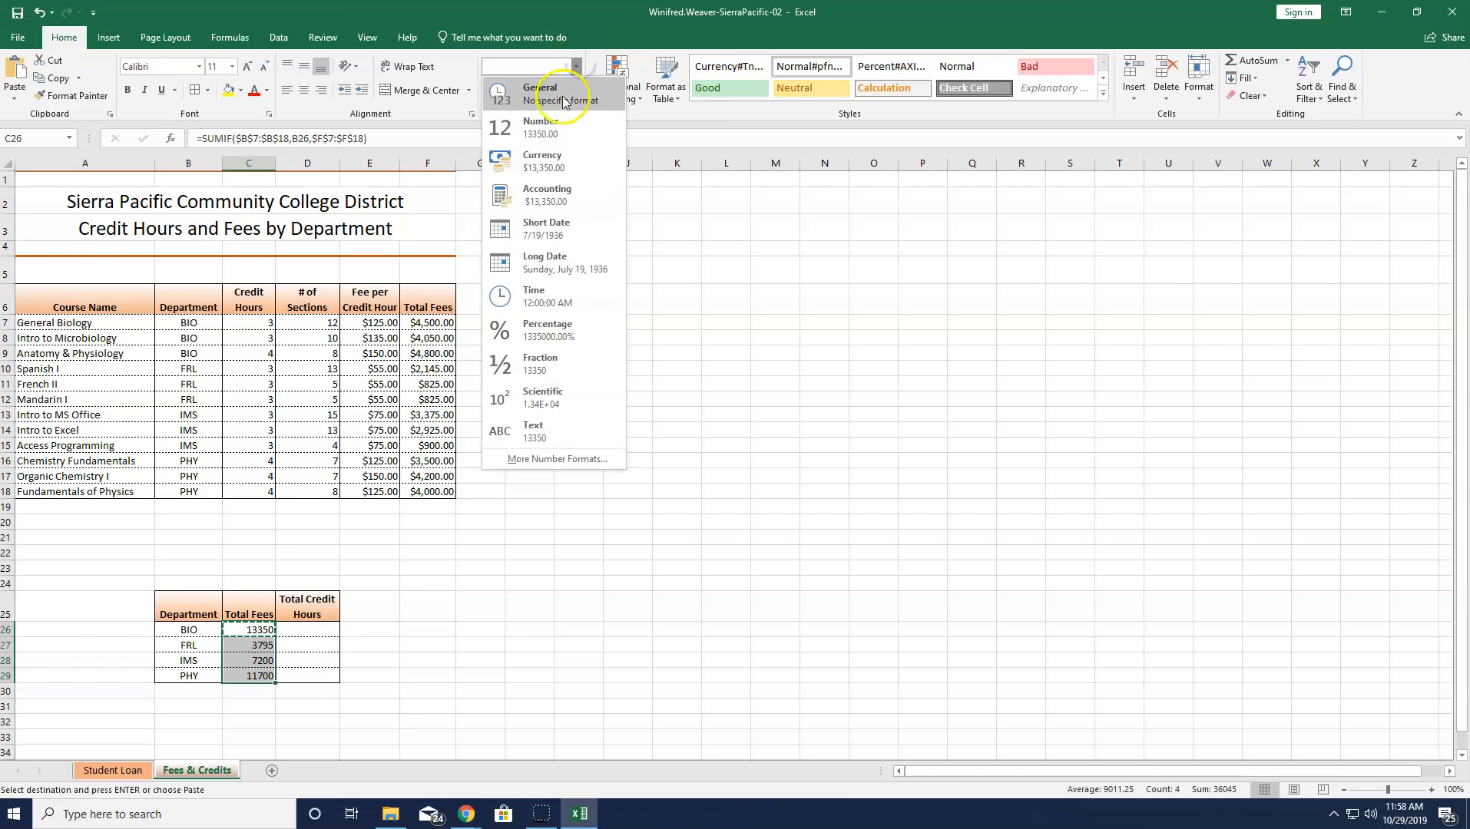
click(542, 165)
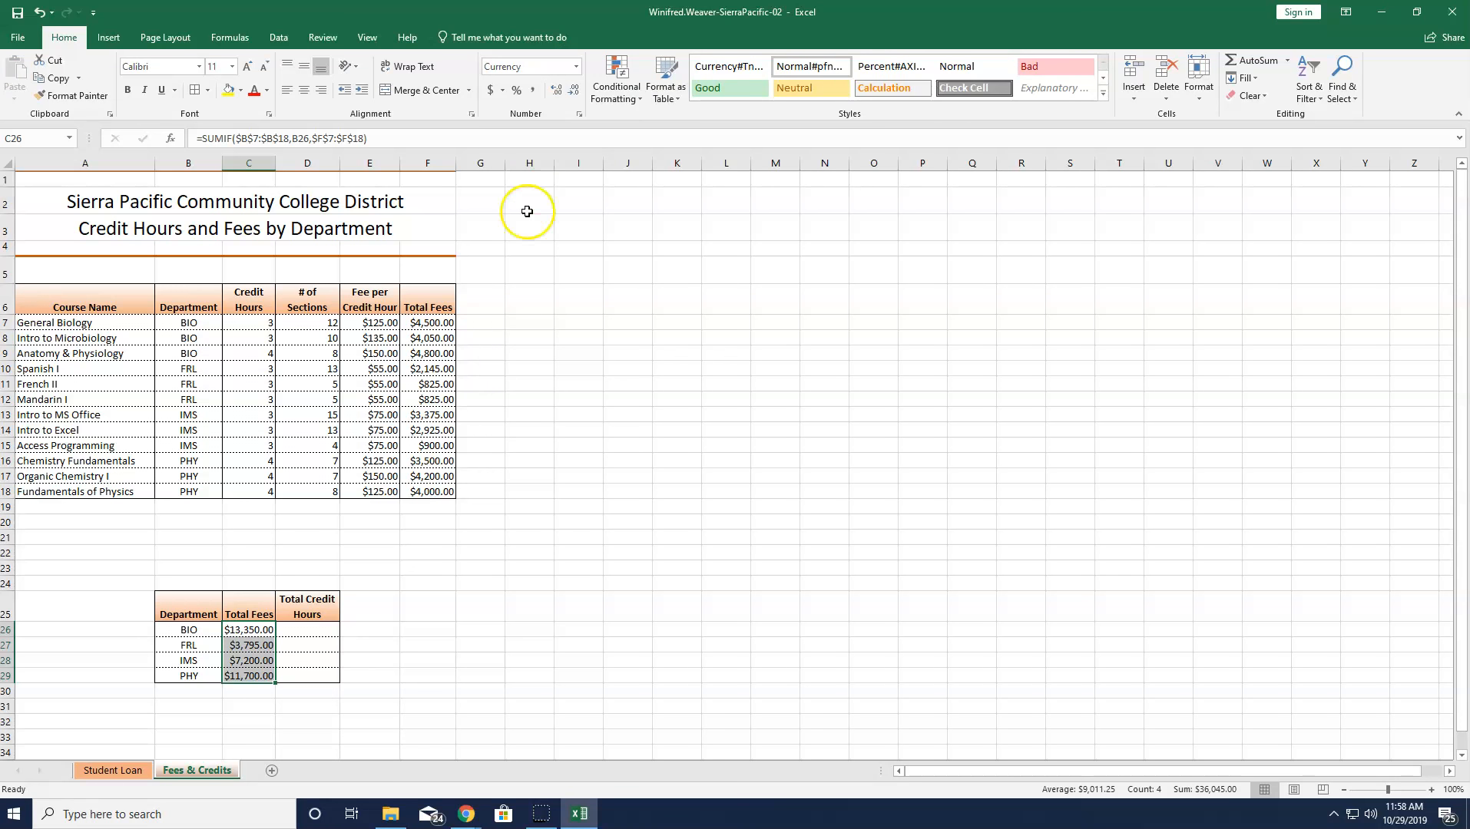
- Calculate BIO's Total Credit Hours in D26 with a SUMPRODUCT function using arrays C7:C9 and D7:D9
click(317, 628)
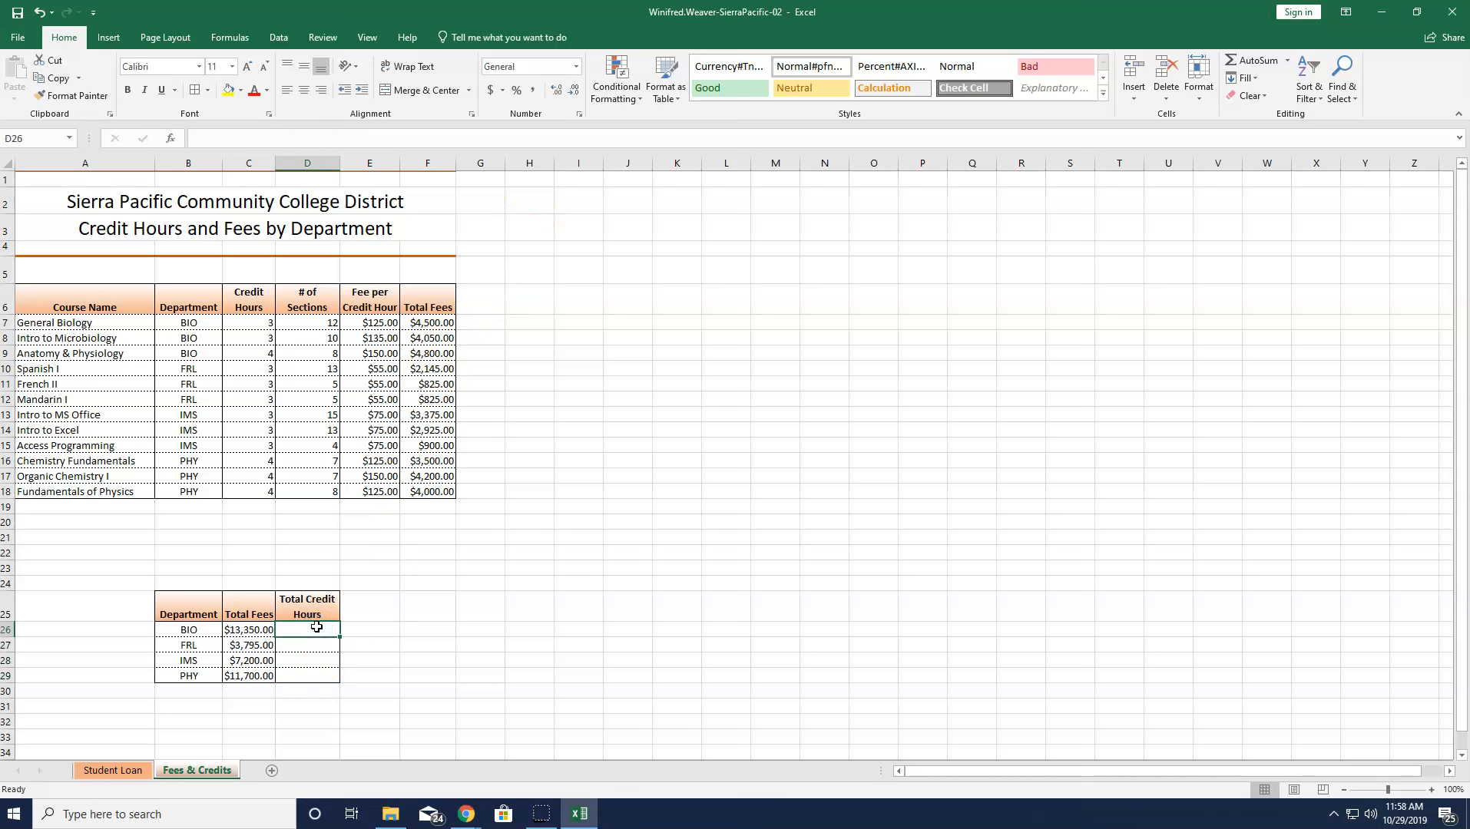
click(228, 39)
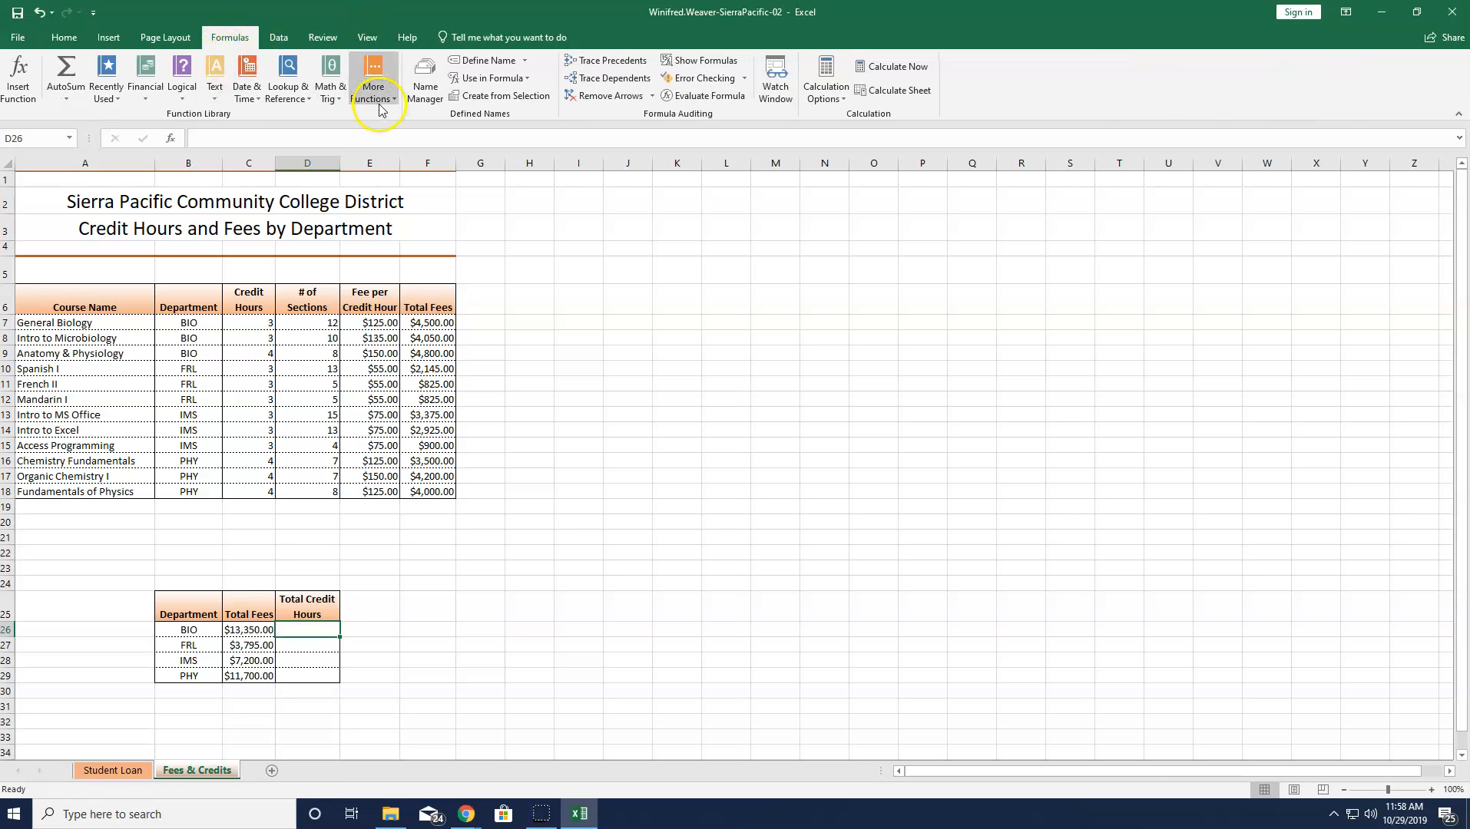
click(316, 92)
click(315, 89)
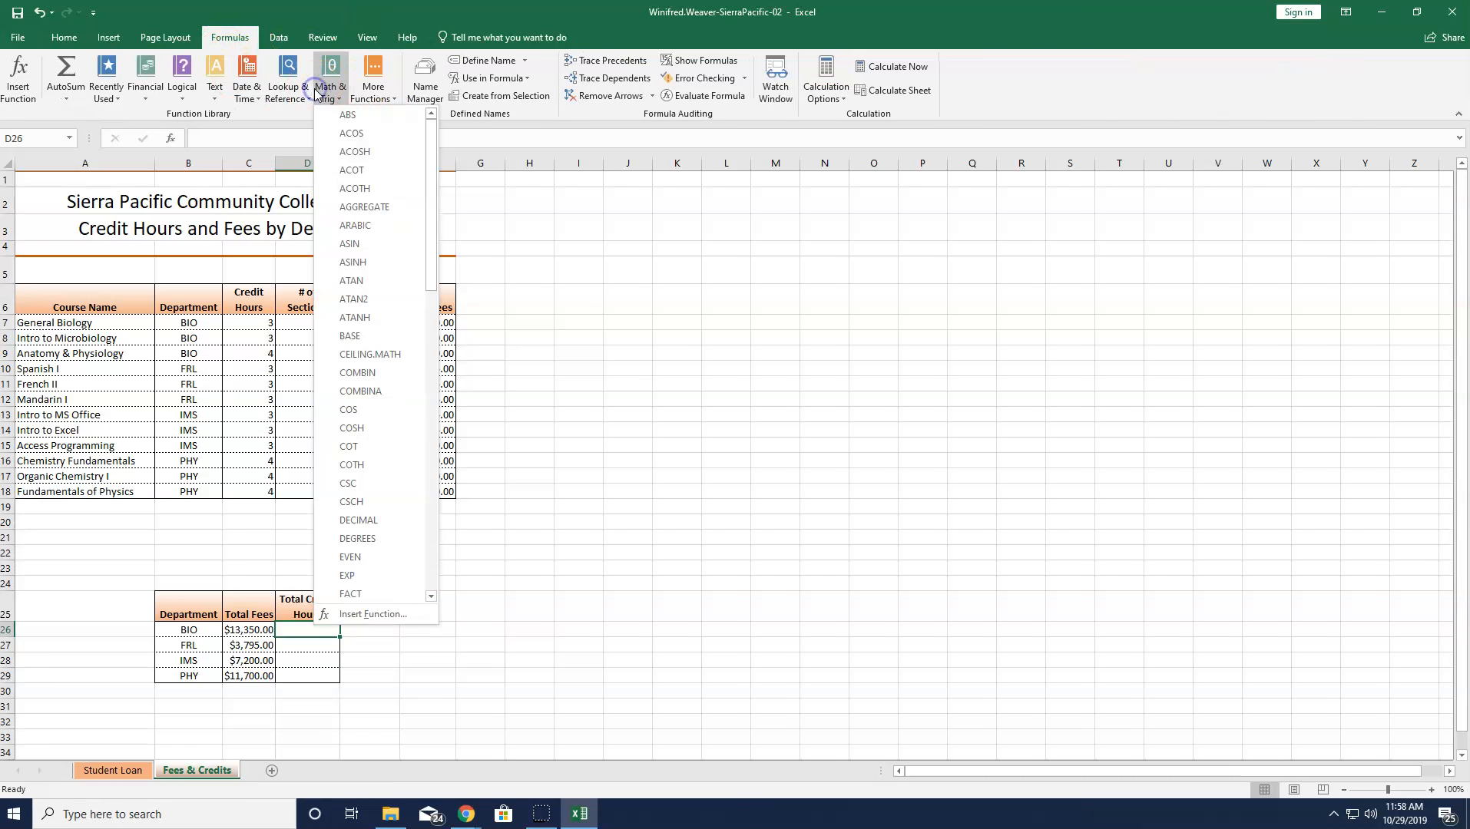
scroll(378, 296, down, 13)
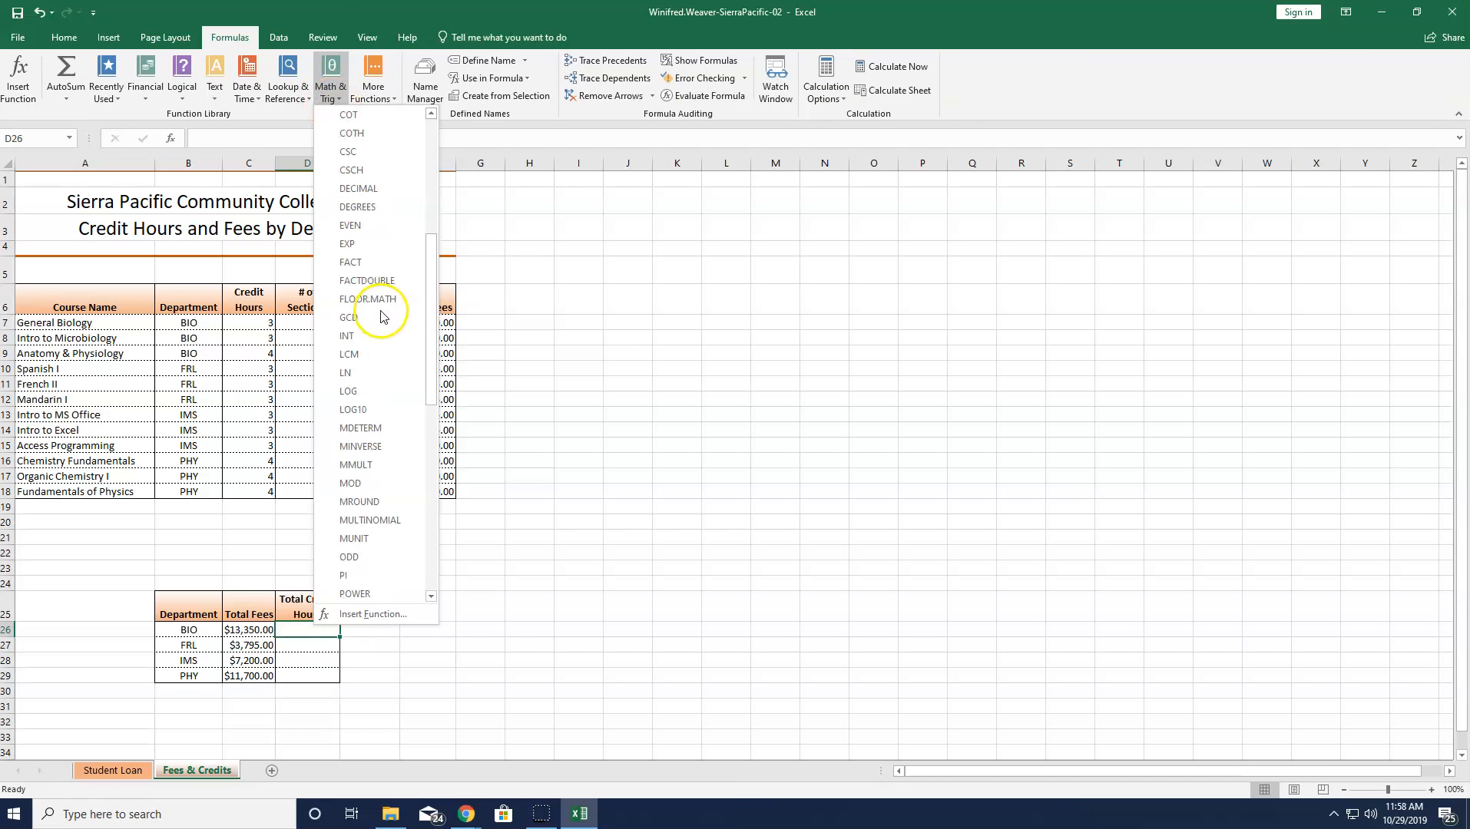
scroll(372, 407, down, 2)
click(370, 503)
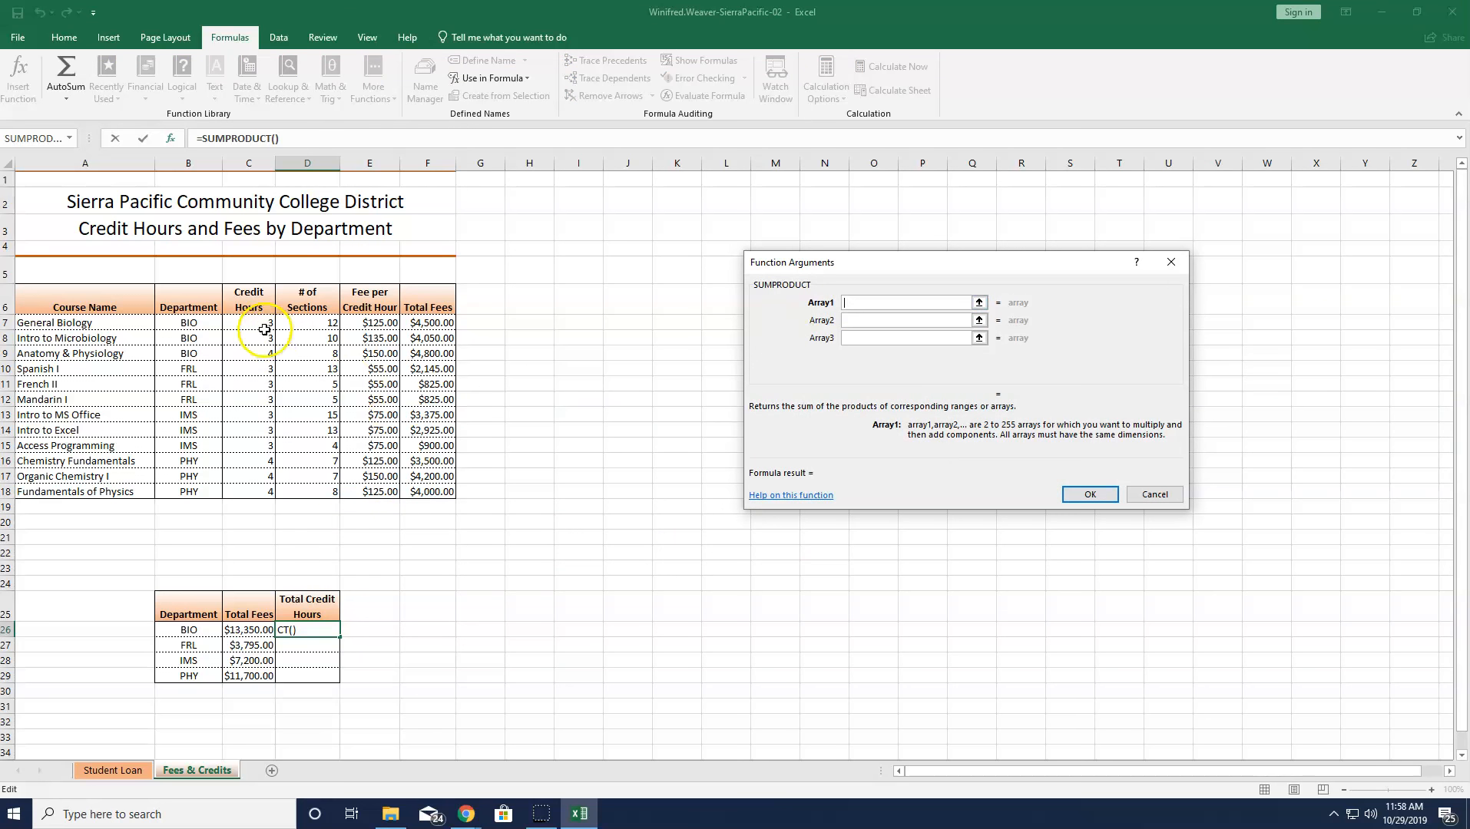
drag(262, 325, 261, 350)
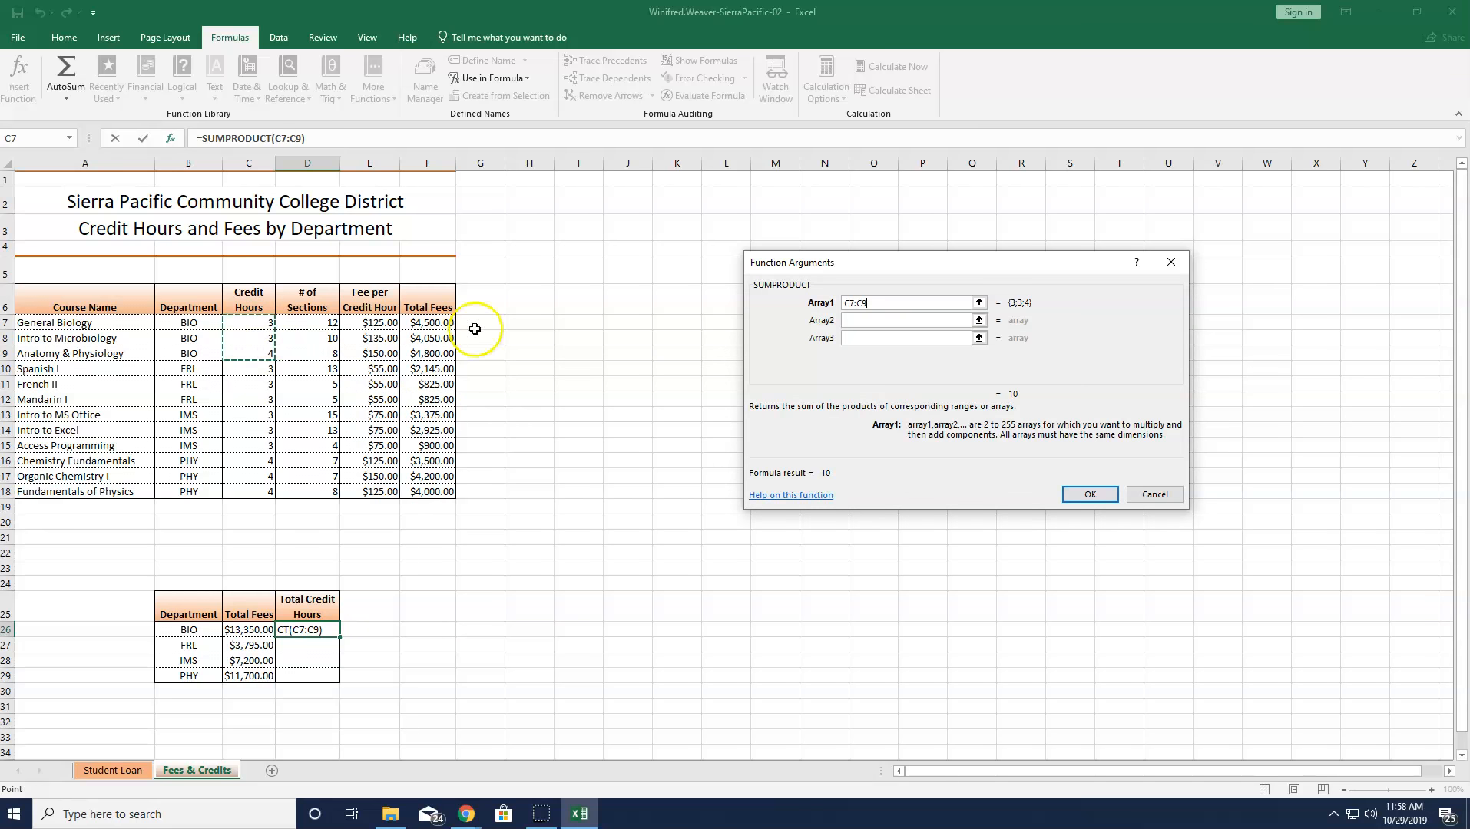
click(860, 322)
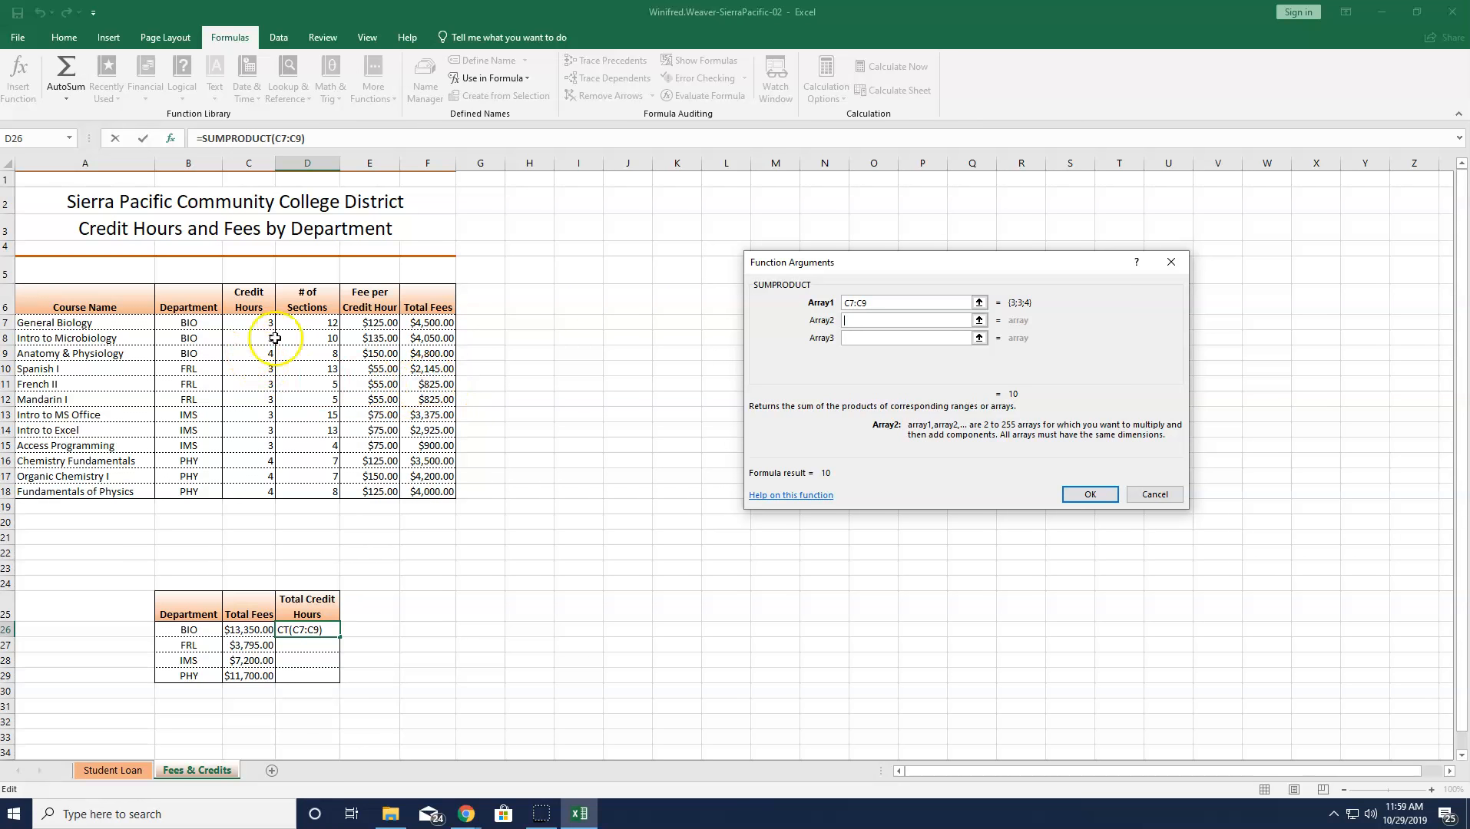
drag(313, 324, 319, 348)
key(Return)
- Ignore the adjacent-numbers formula error flagged on D26
mouse_move(271, 634)
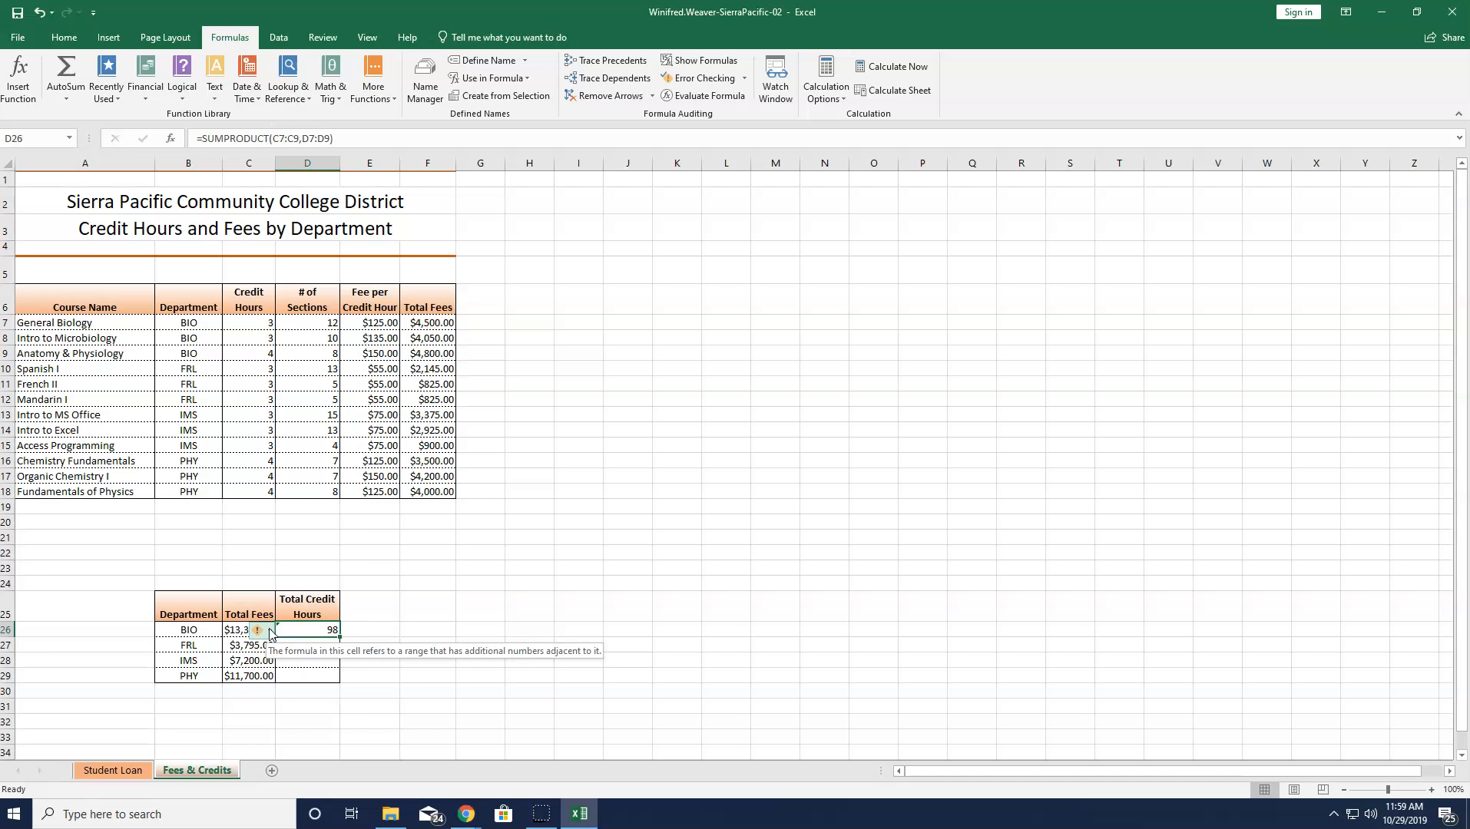
click(270, 634)
click(299, 710)
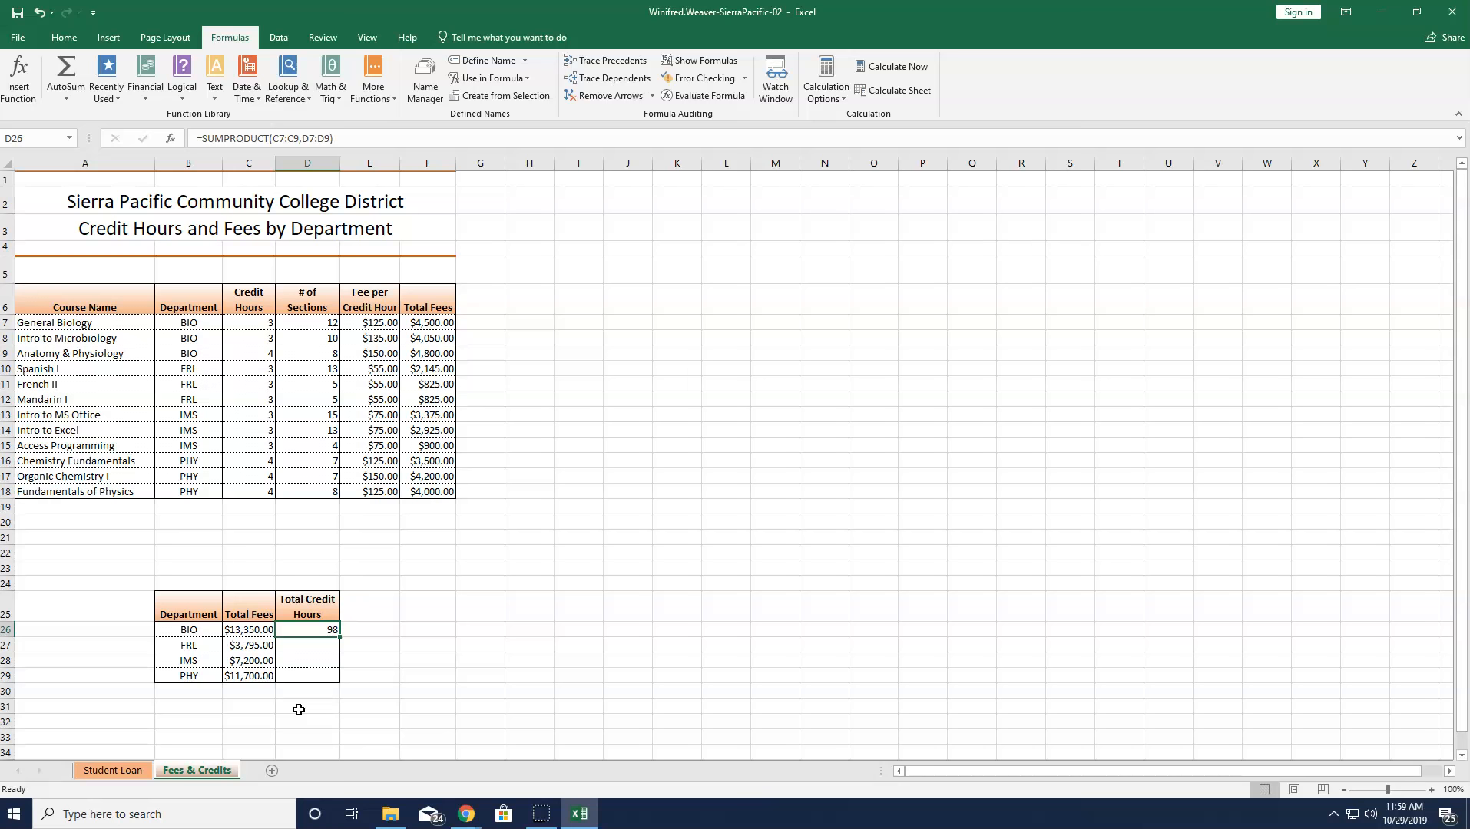
- Copy the SUMPRODUCT formula from D26, paste only the formula into D27:D29, and clear the copy selection
click(317, 632)
click(20, 37)
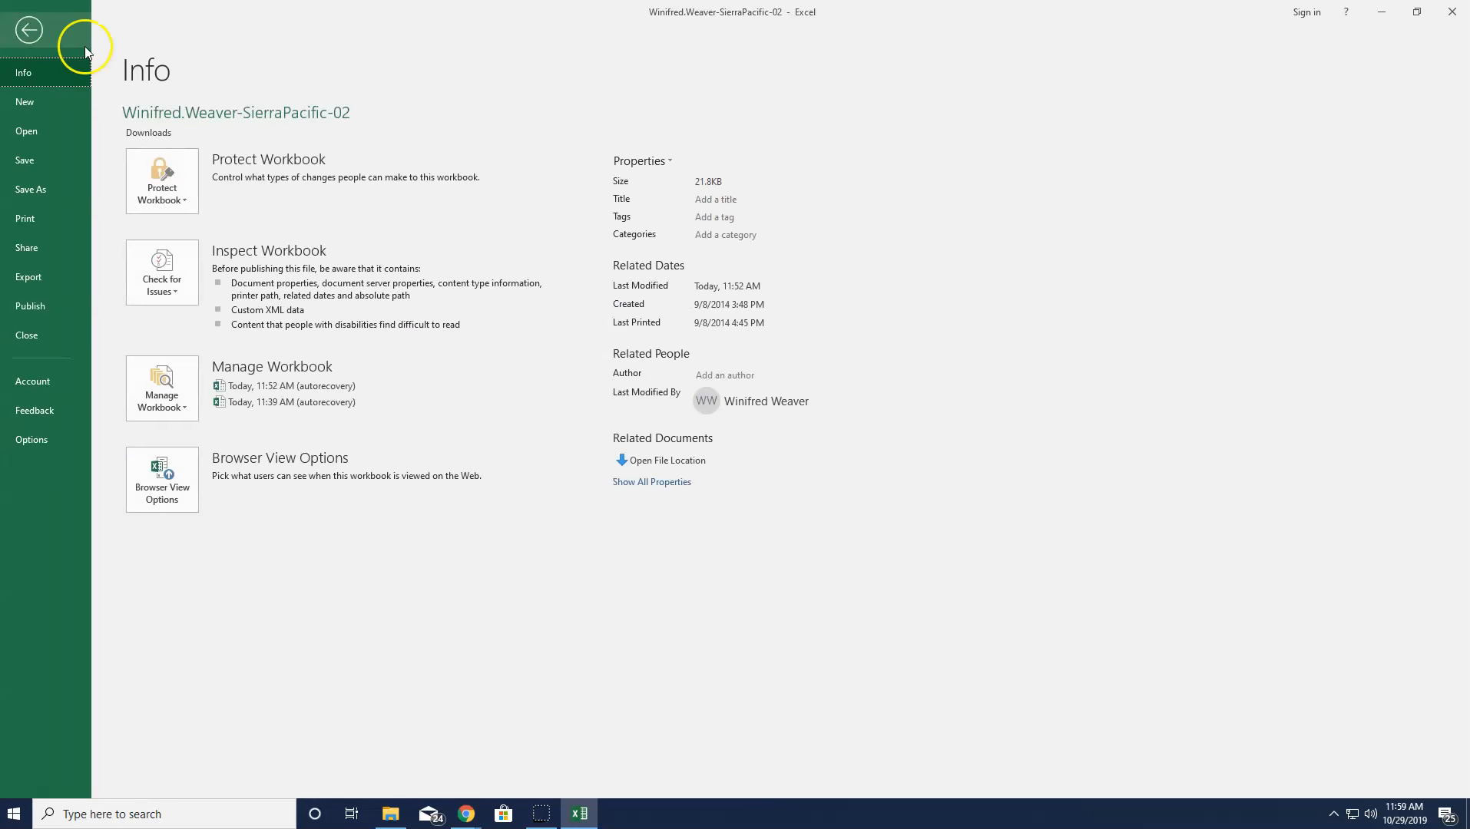
click(30, 29)
click(15, 99)
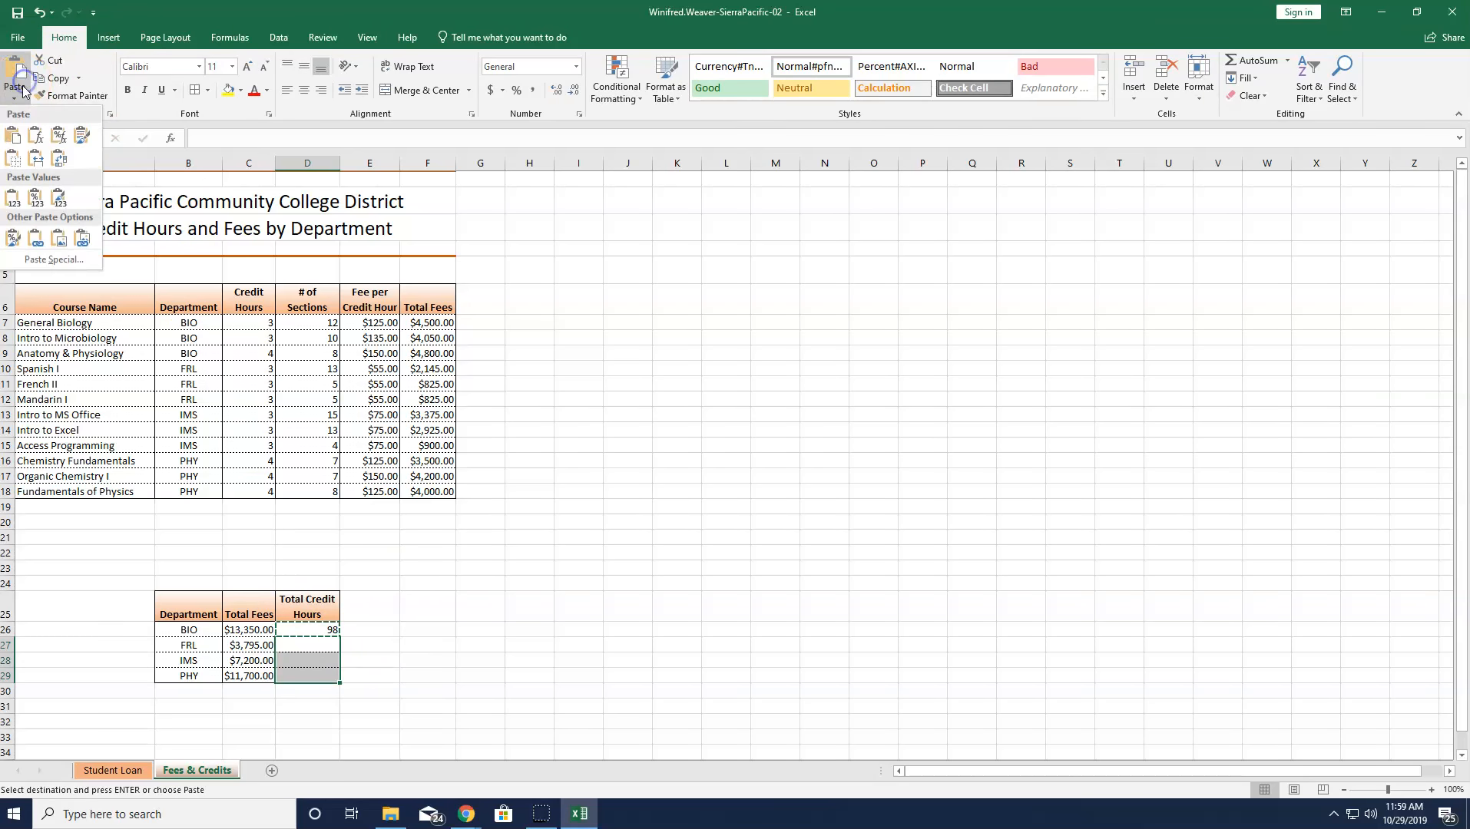
click(33, 139)
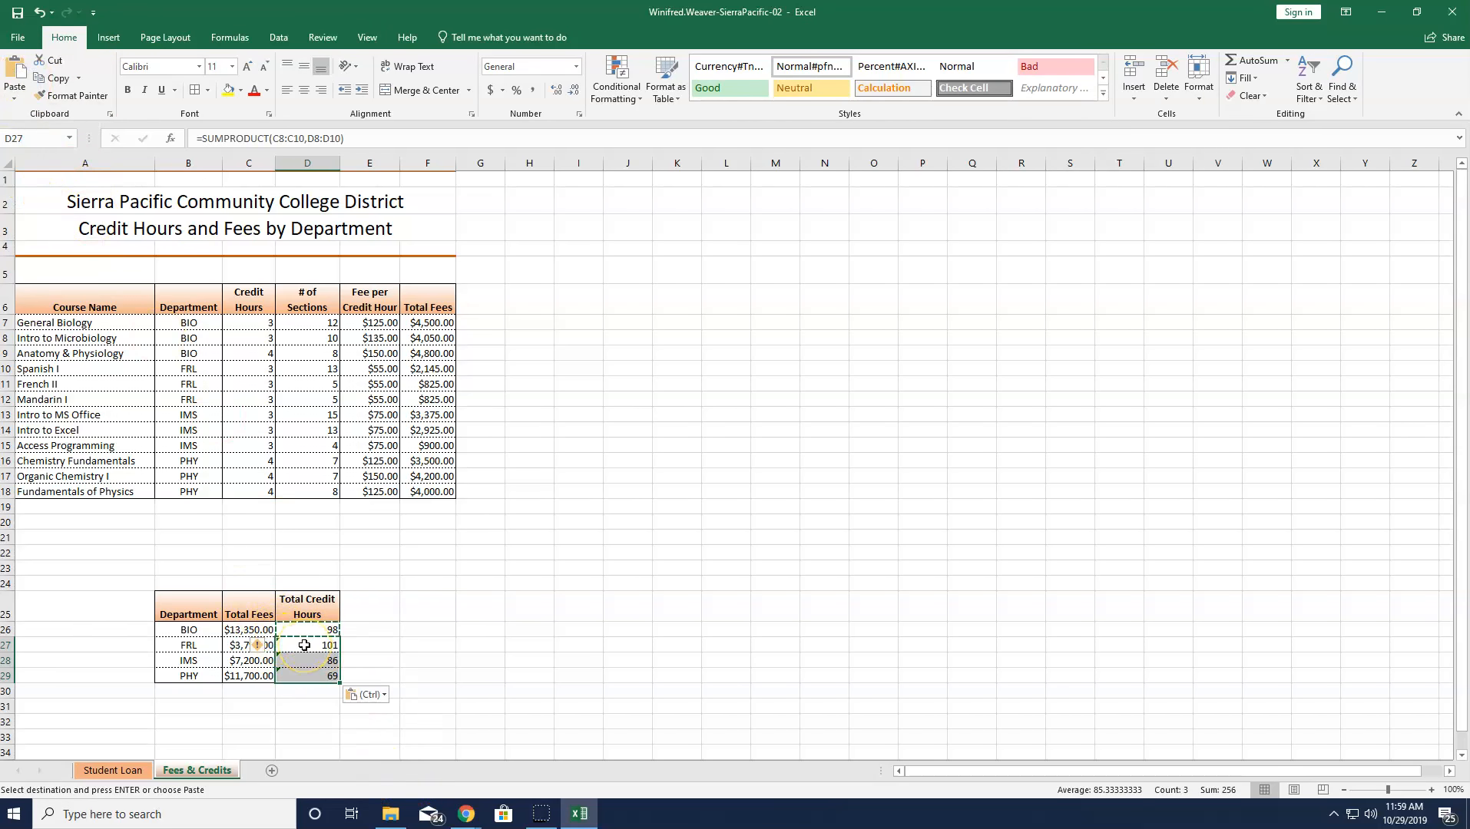
key(Escape)
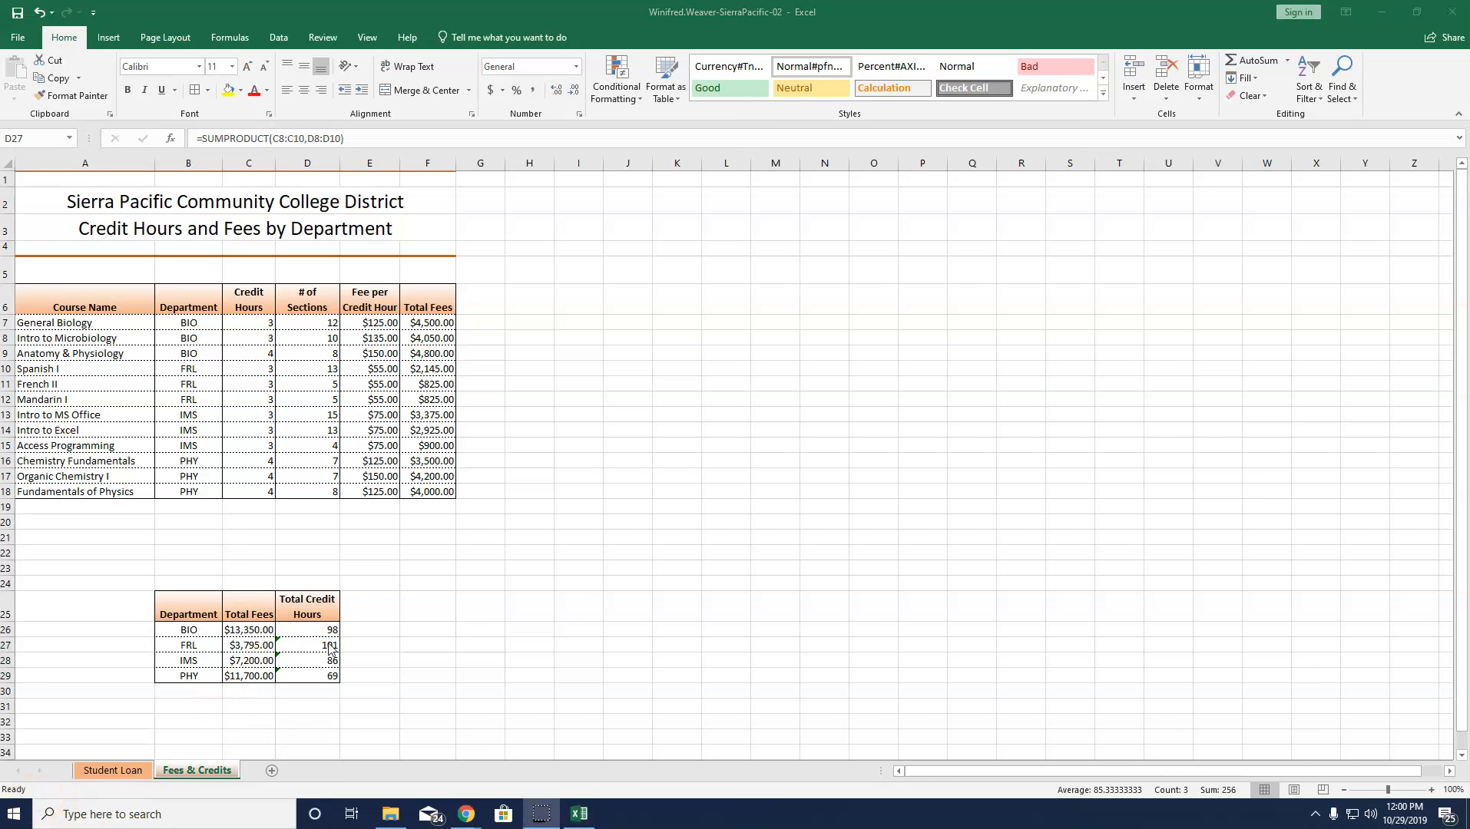
- Correct FRL's SUMPRODUCT function in D27 to use arrays C10:C12 and D10:D12, and ignore its inconsistent-formula error
click(328, 644)
click(328, 643)
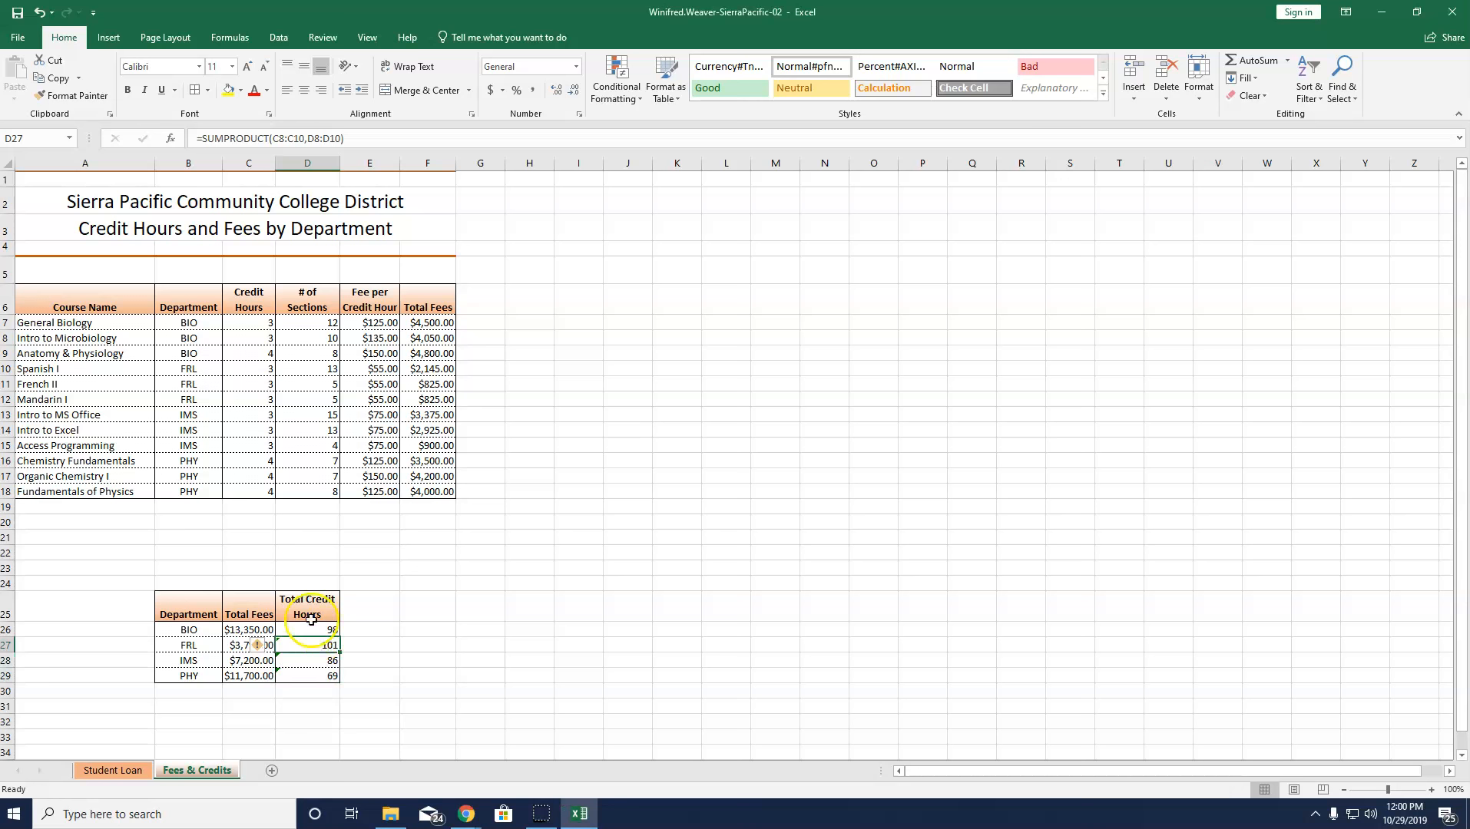
click(172, 140)
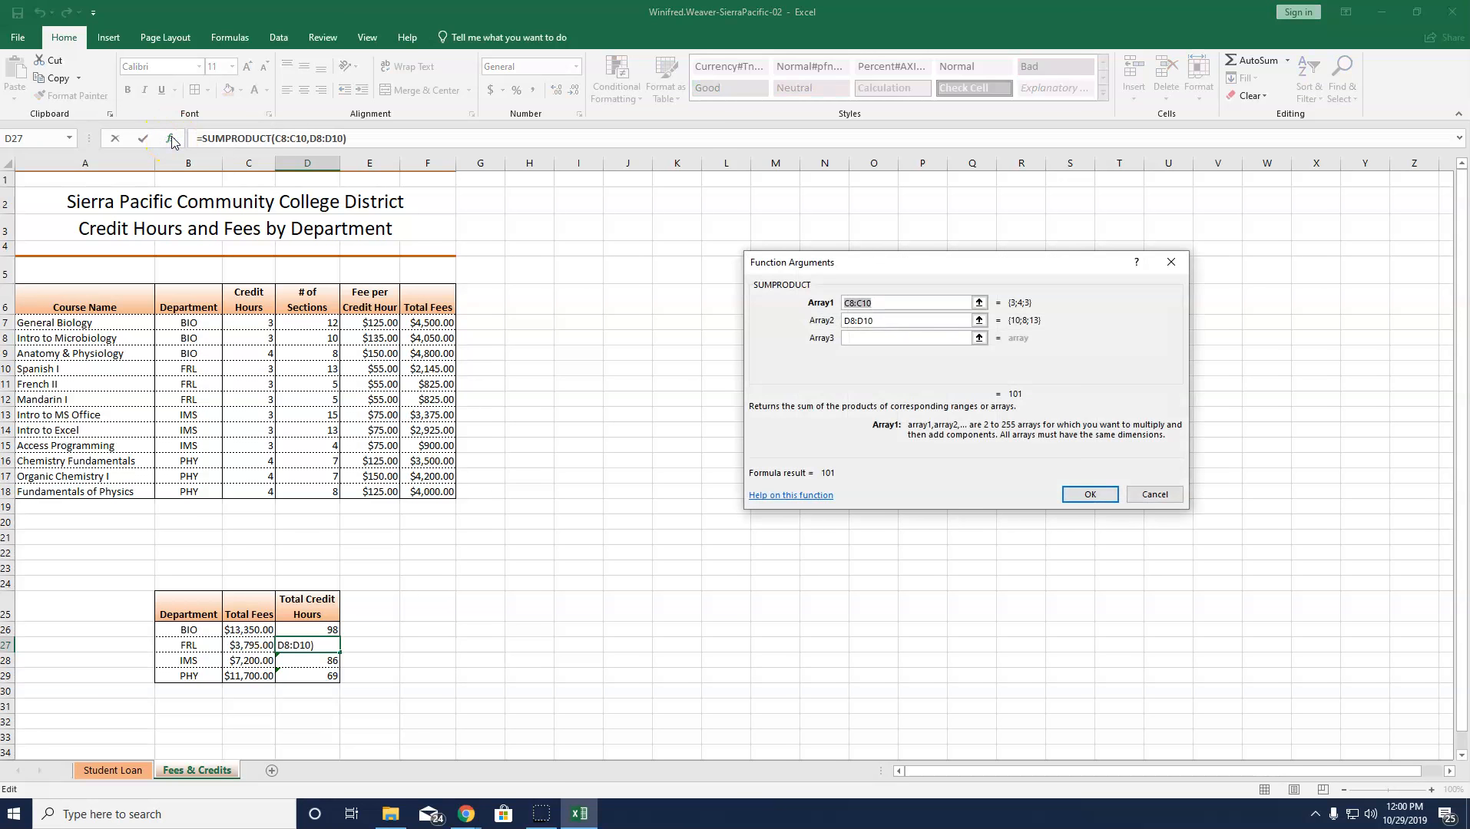
drag(253, 369, 256, 399)
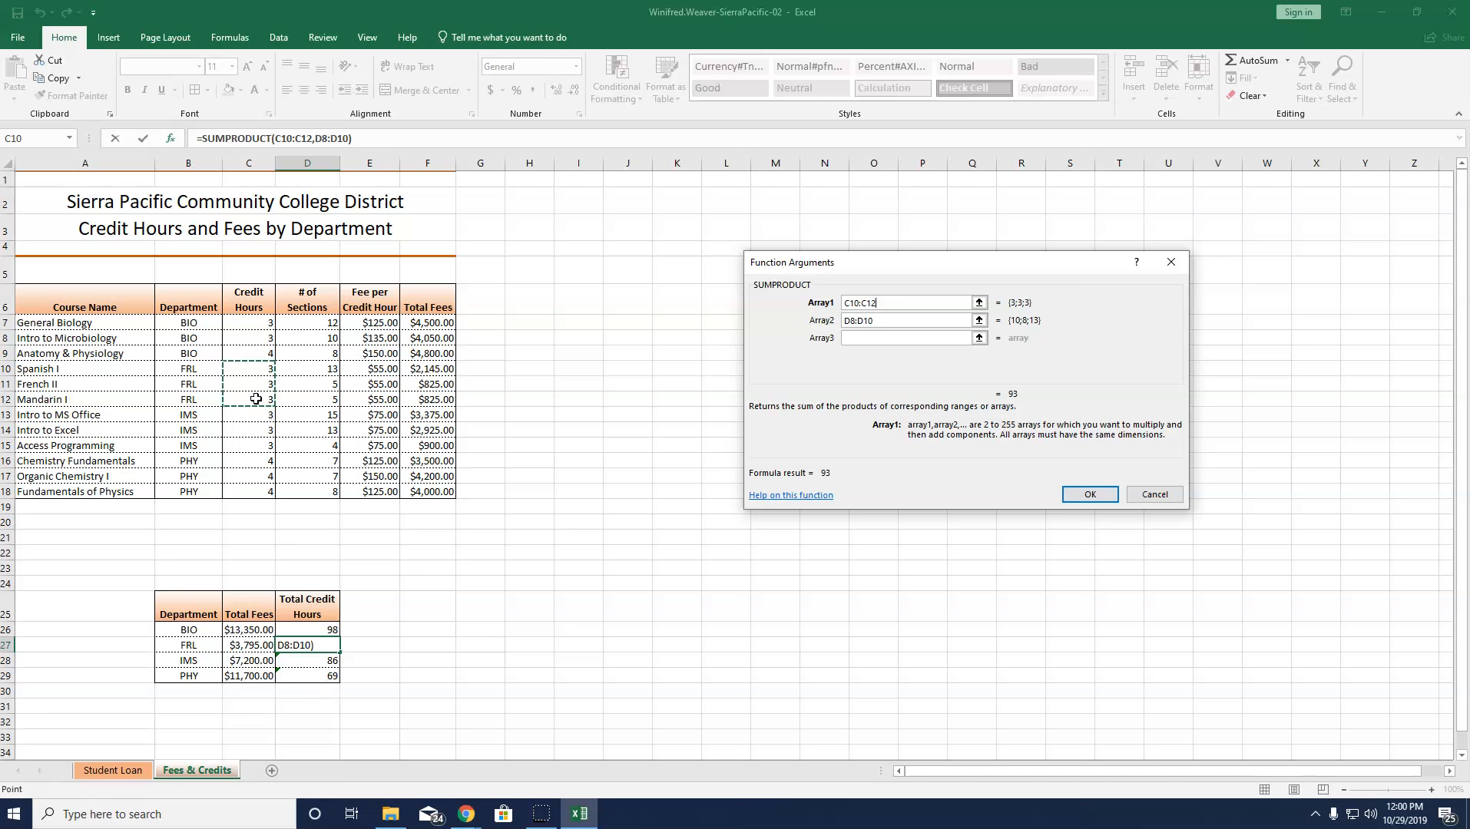
click(883, 309)
click(881, 319)
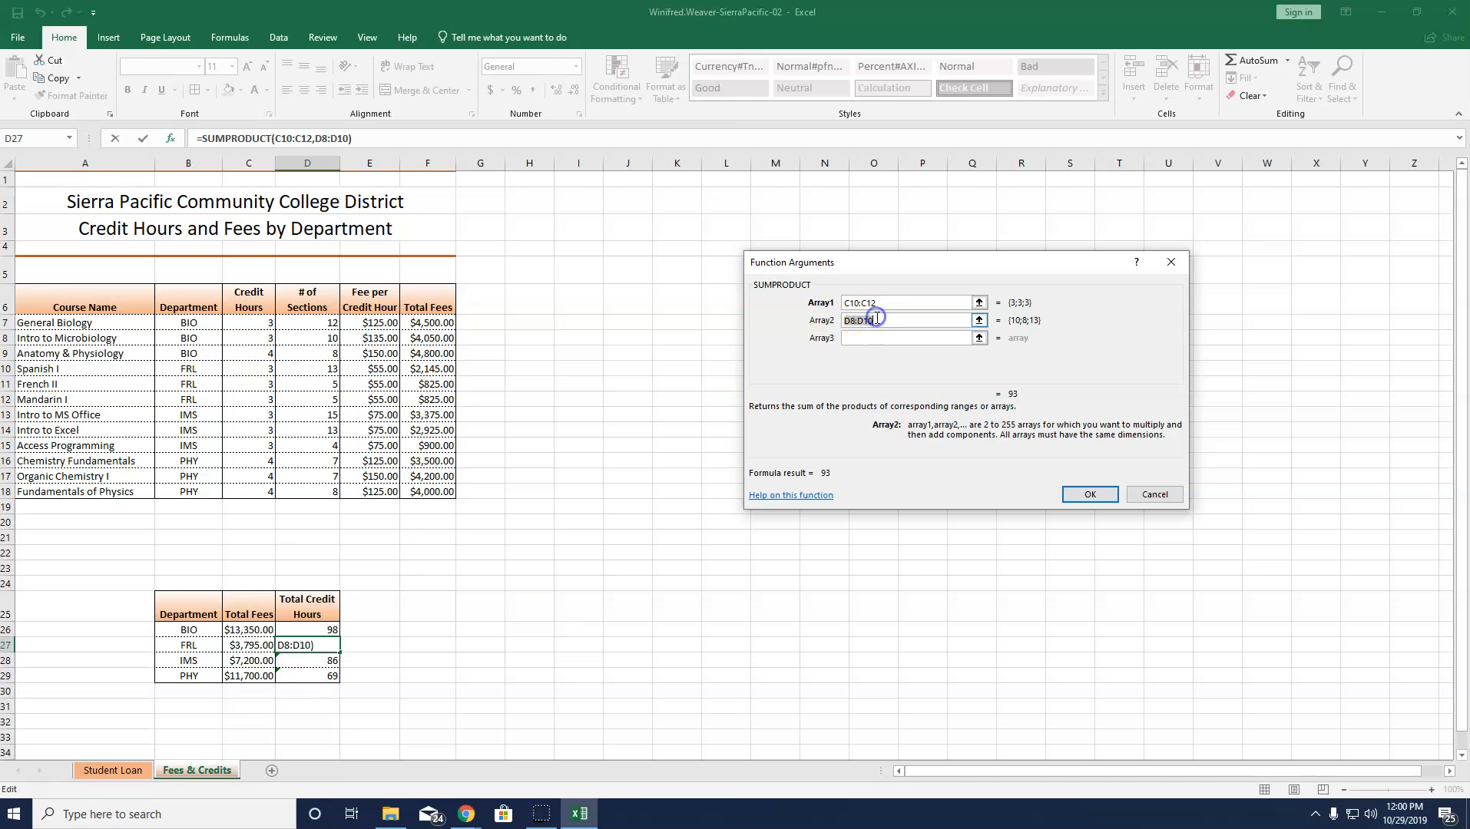
click(298, 370)
drag(299, 370, 303, 399)
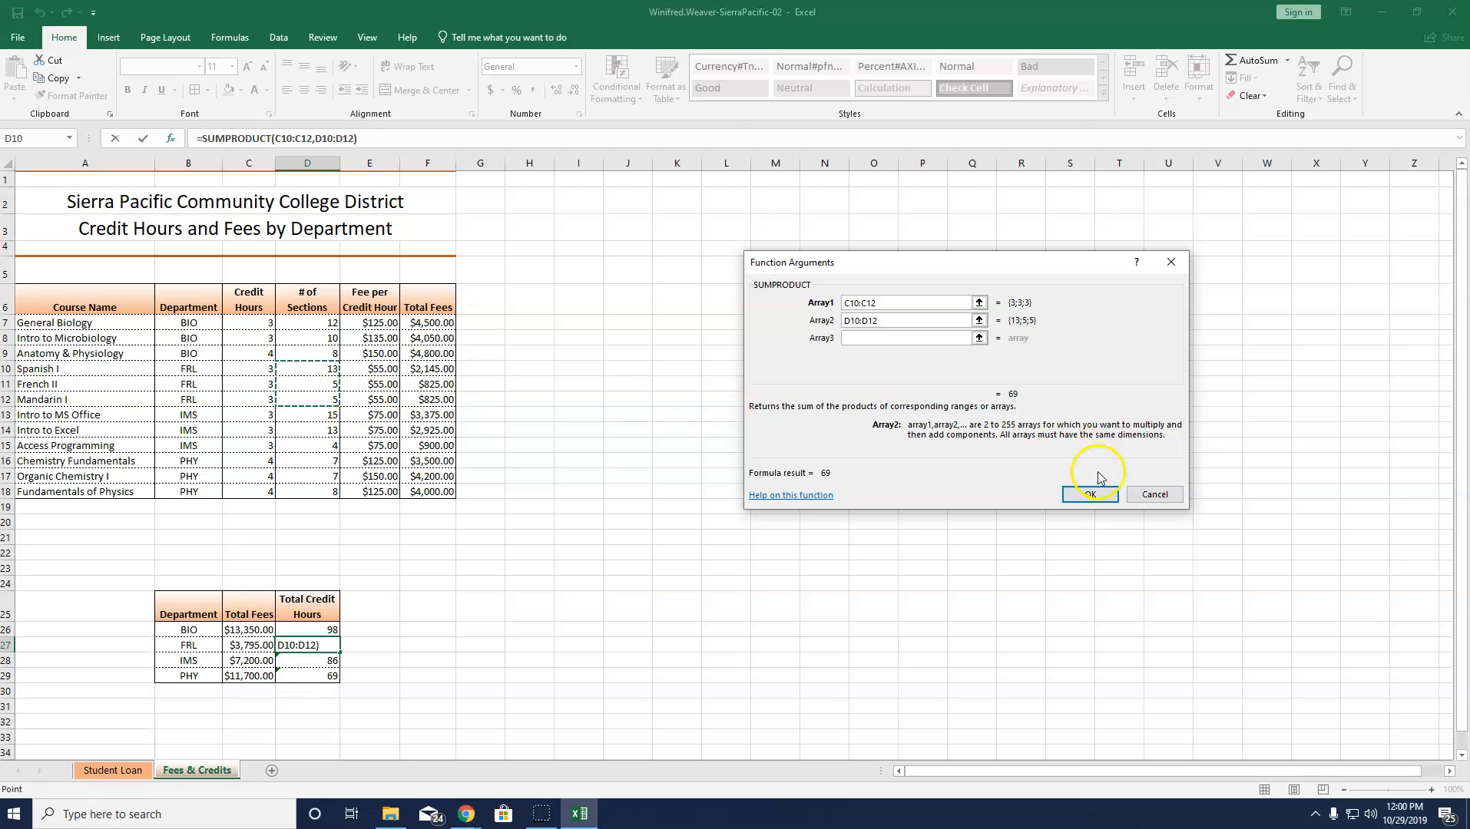
click(1090, 494)
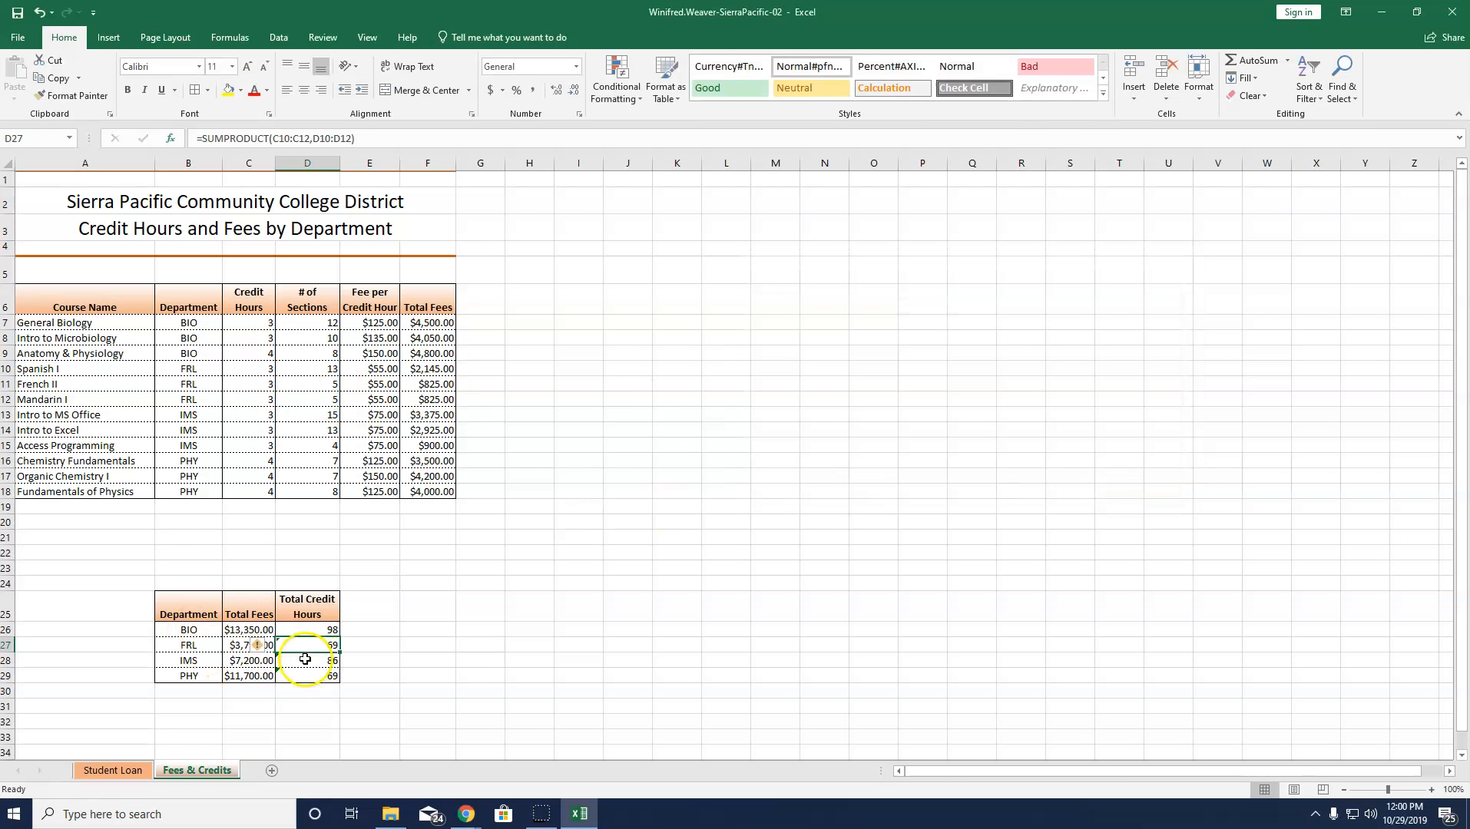
click(267, 646)
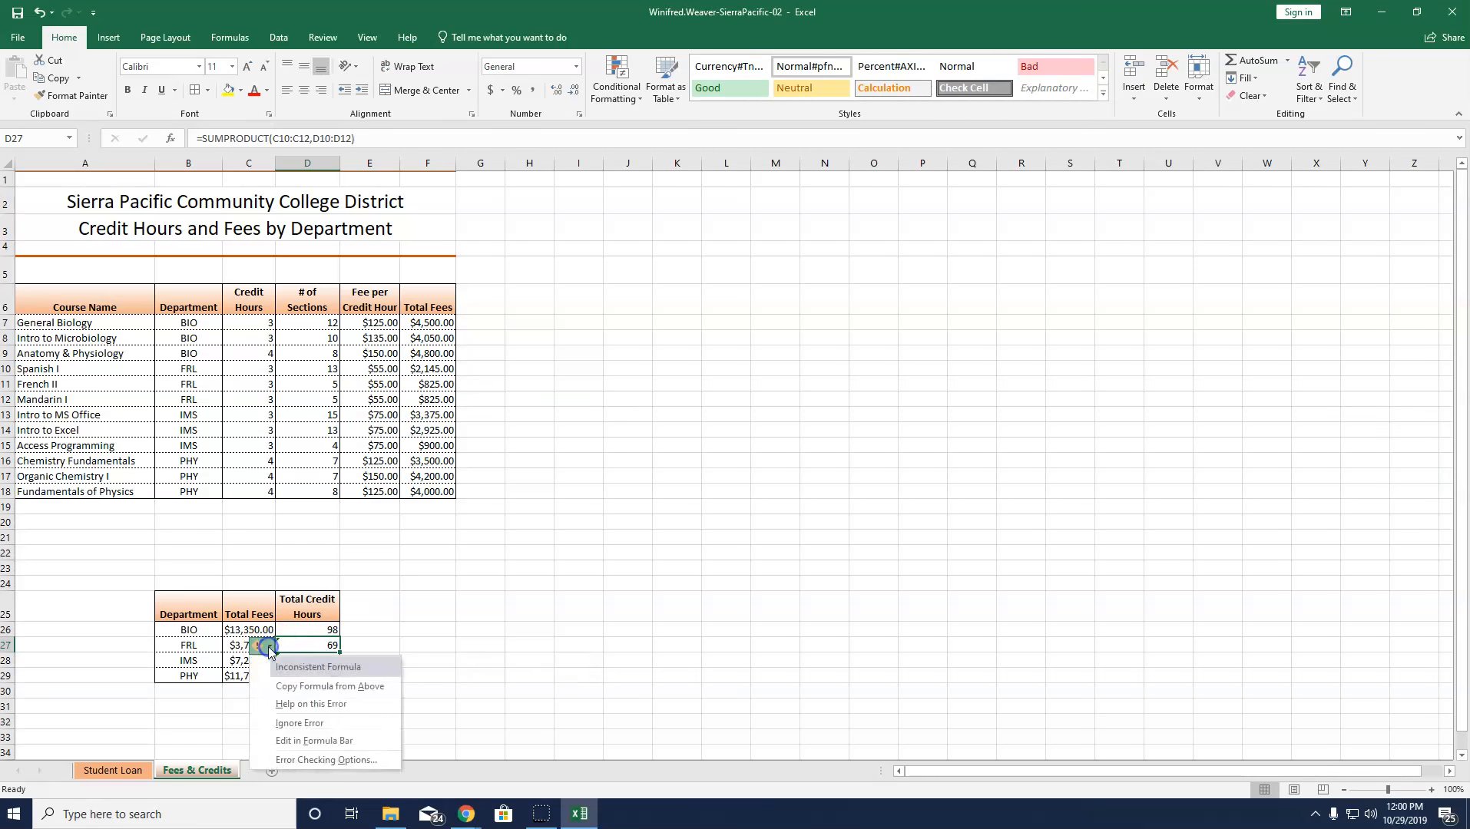
click(292, 720)
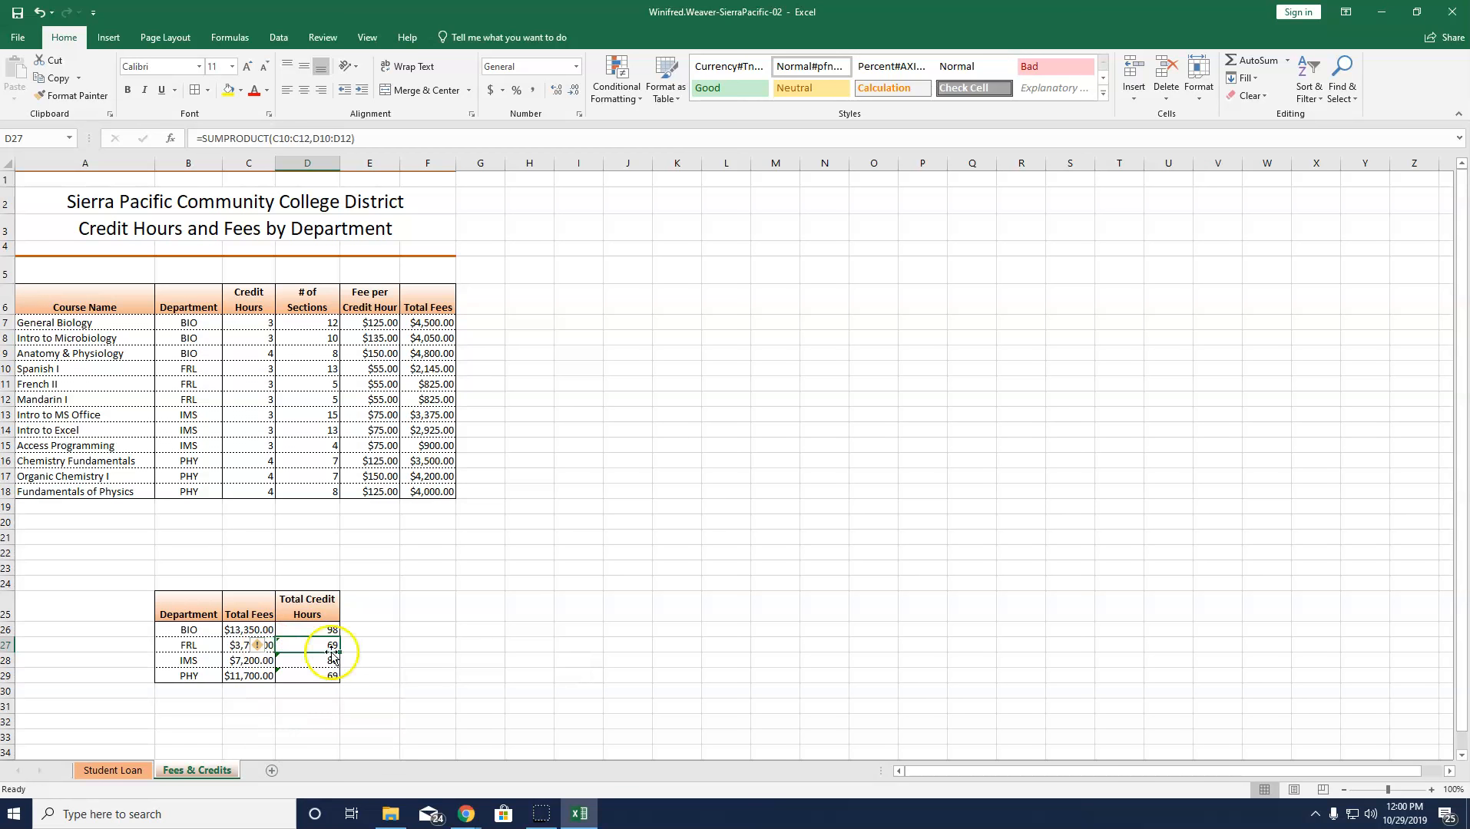
- Correct IMS's SUMPRODUCT function in D28 to use arrays C13:C15 and D13:D15
click(307, 661)
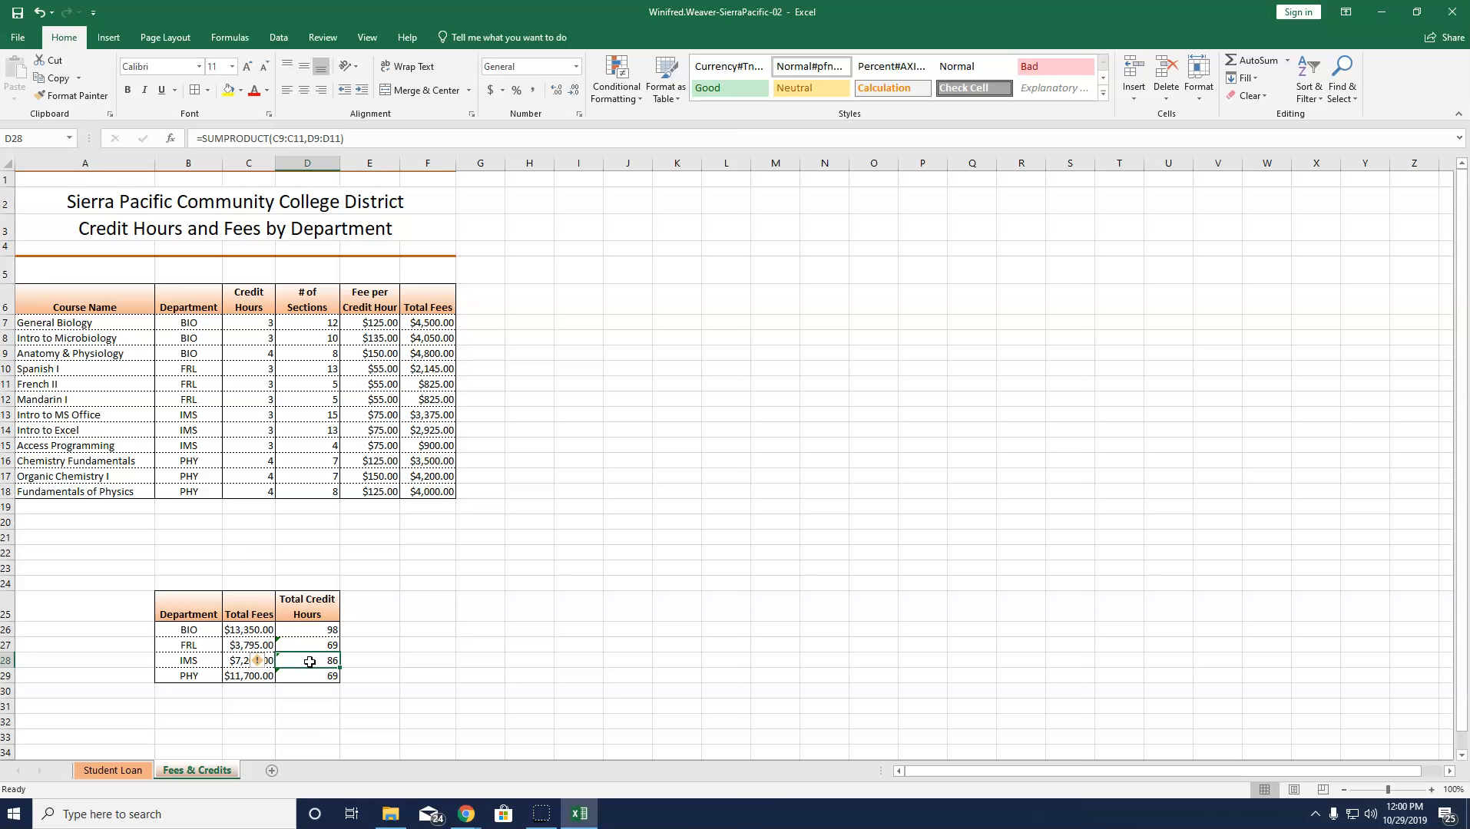
click(170, 138)
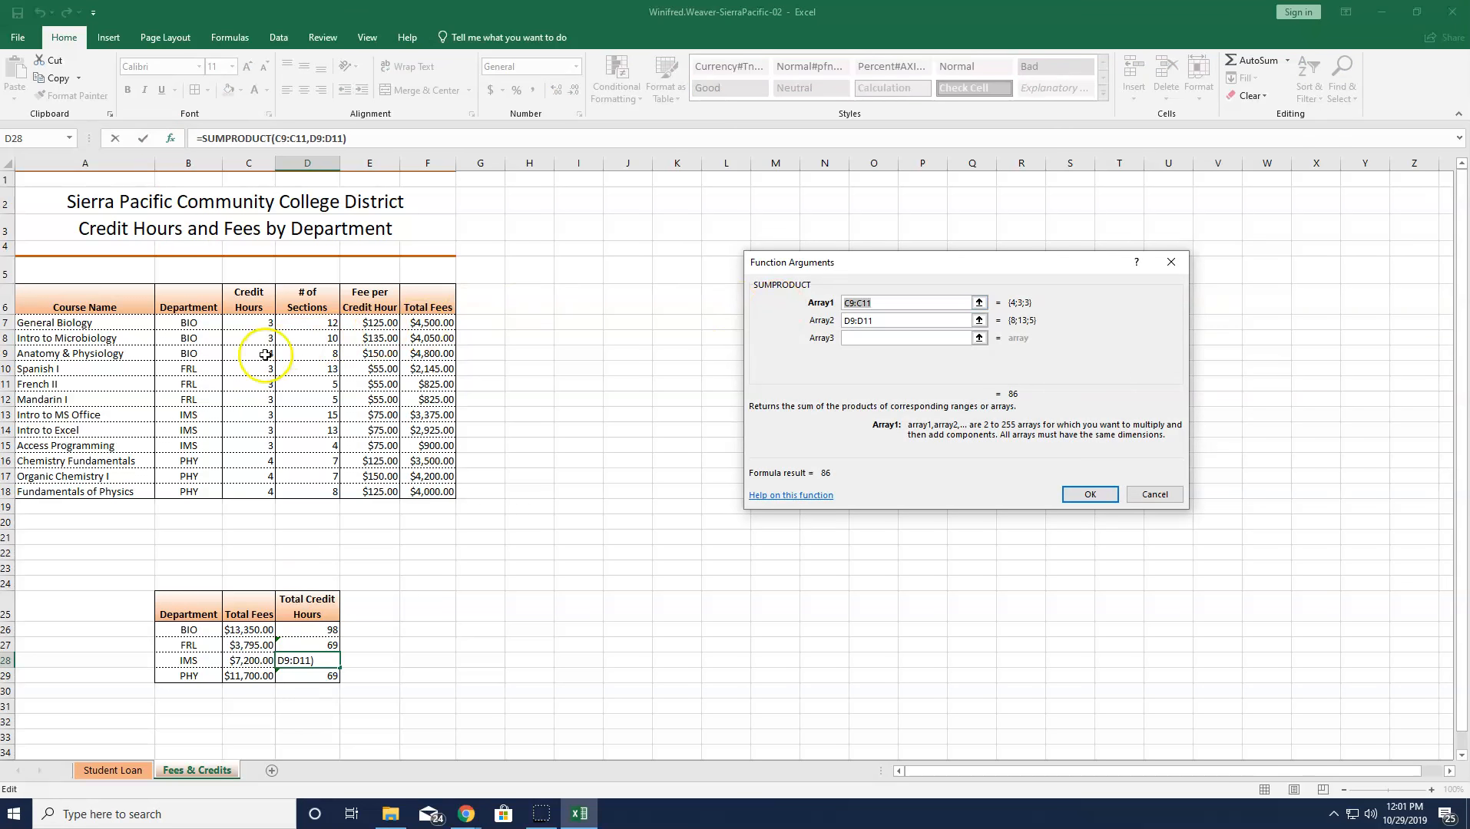
click(244, 415)
drag(244, 416, 244, 449)
drag(889, 318, 851, 321)
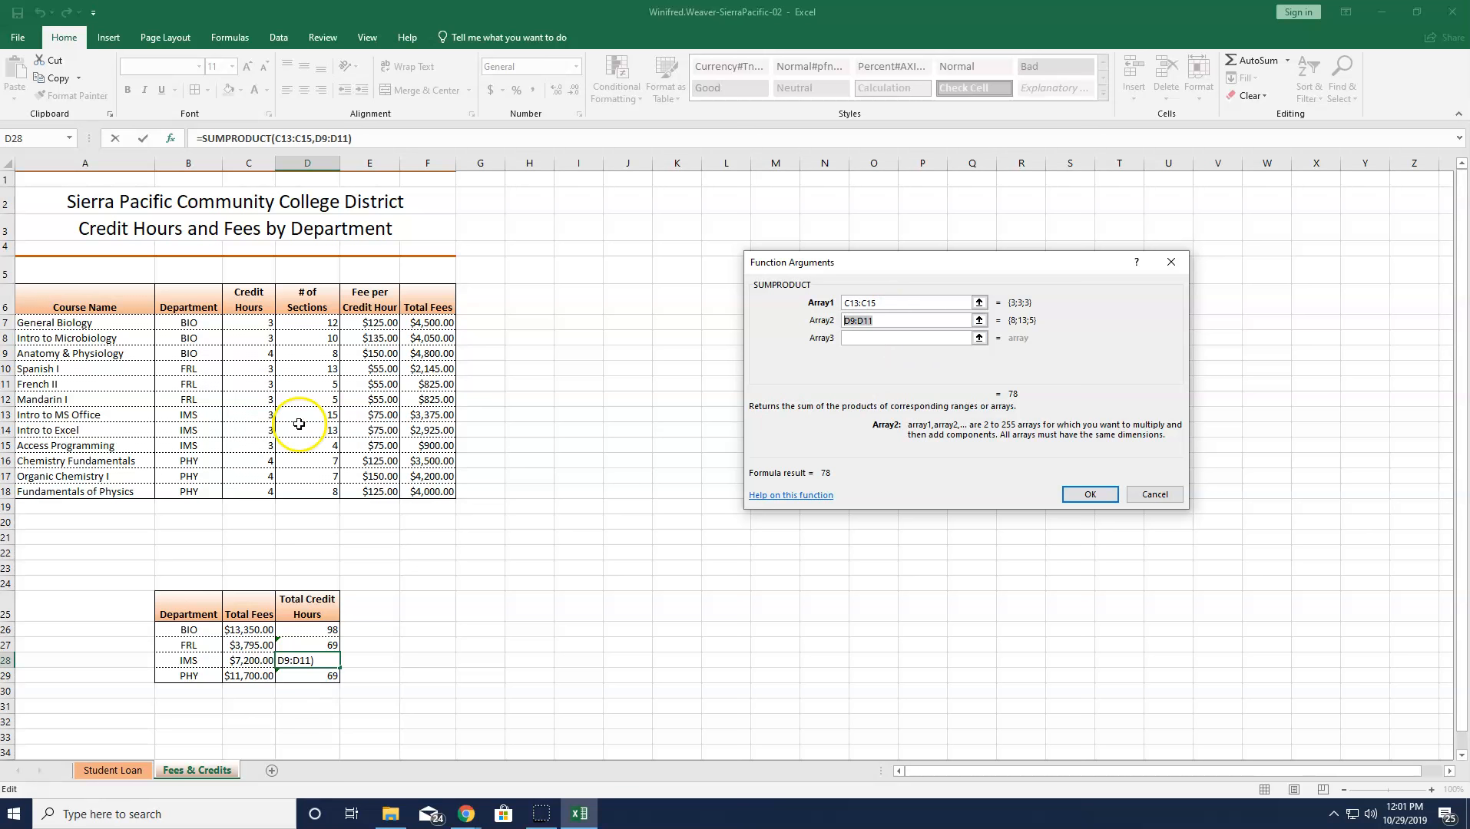
drag(299, 422, 306, 445)
click(1087, 495)
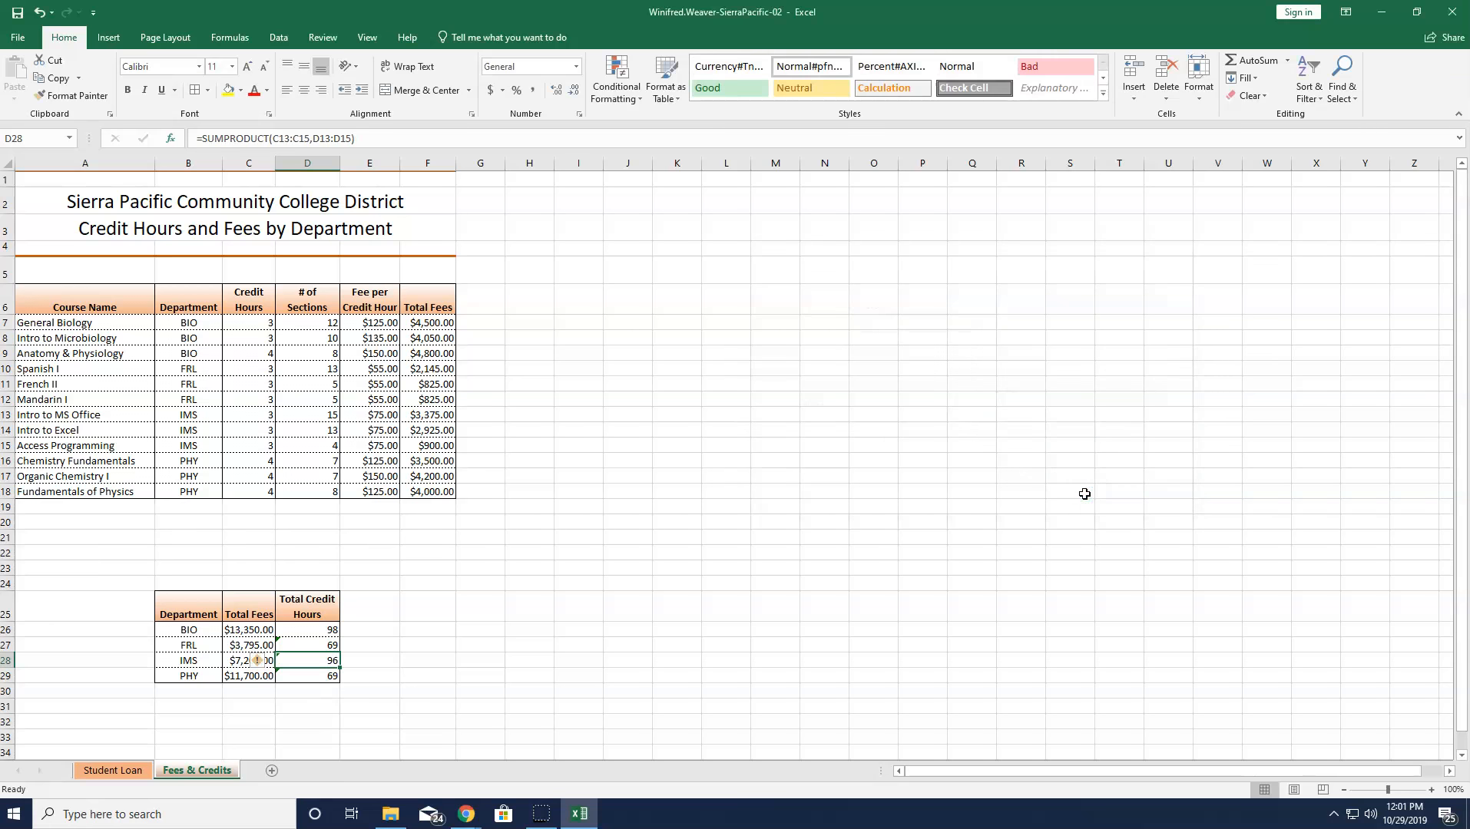
- Correct PHY's SUMPRODUCT function in D29 to use arrays C16:C18 and D16:D18
click(317, 676)
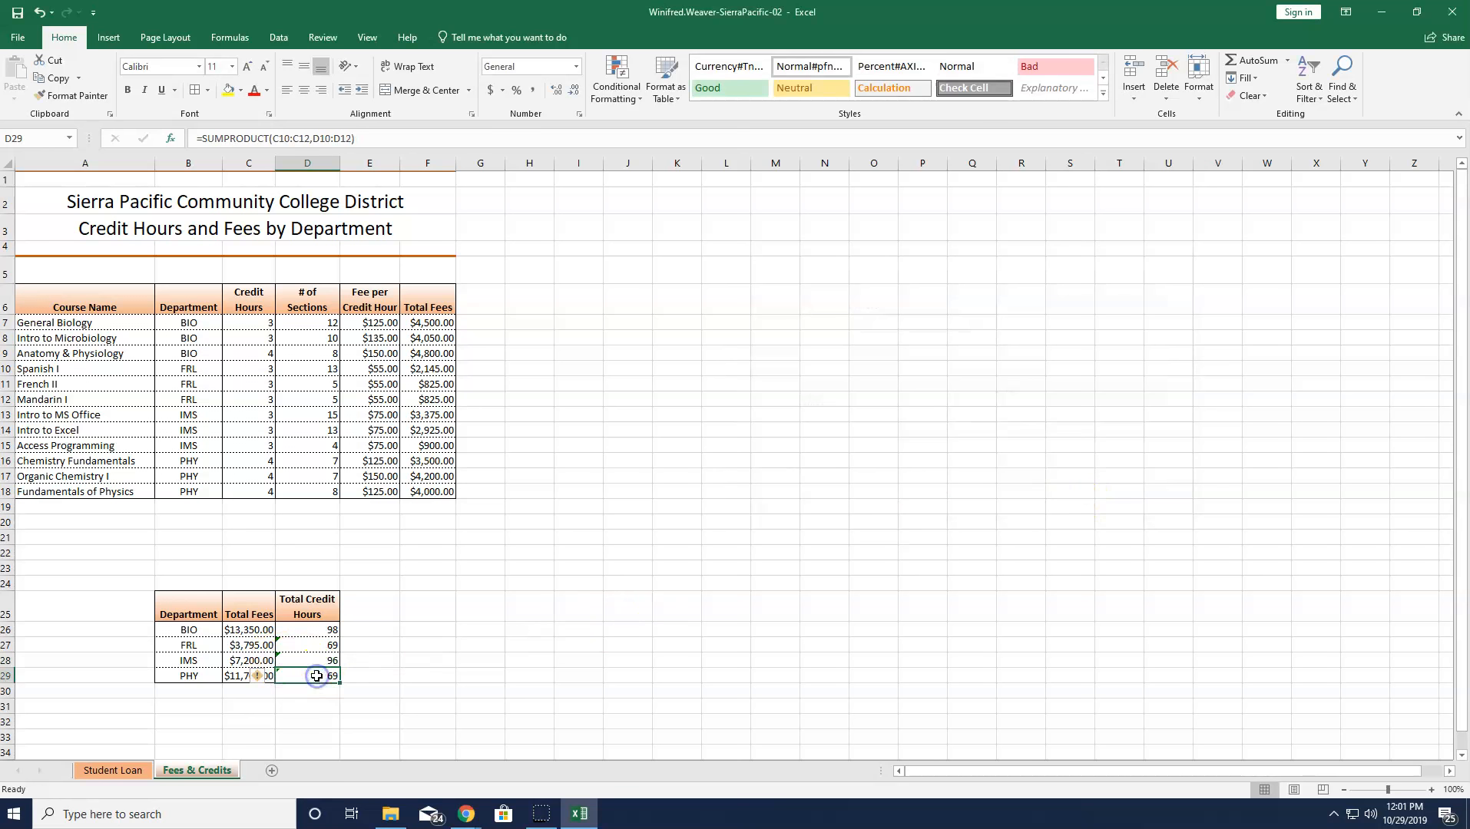
click(174, 140)
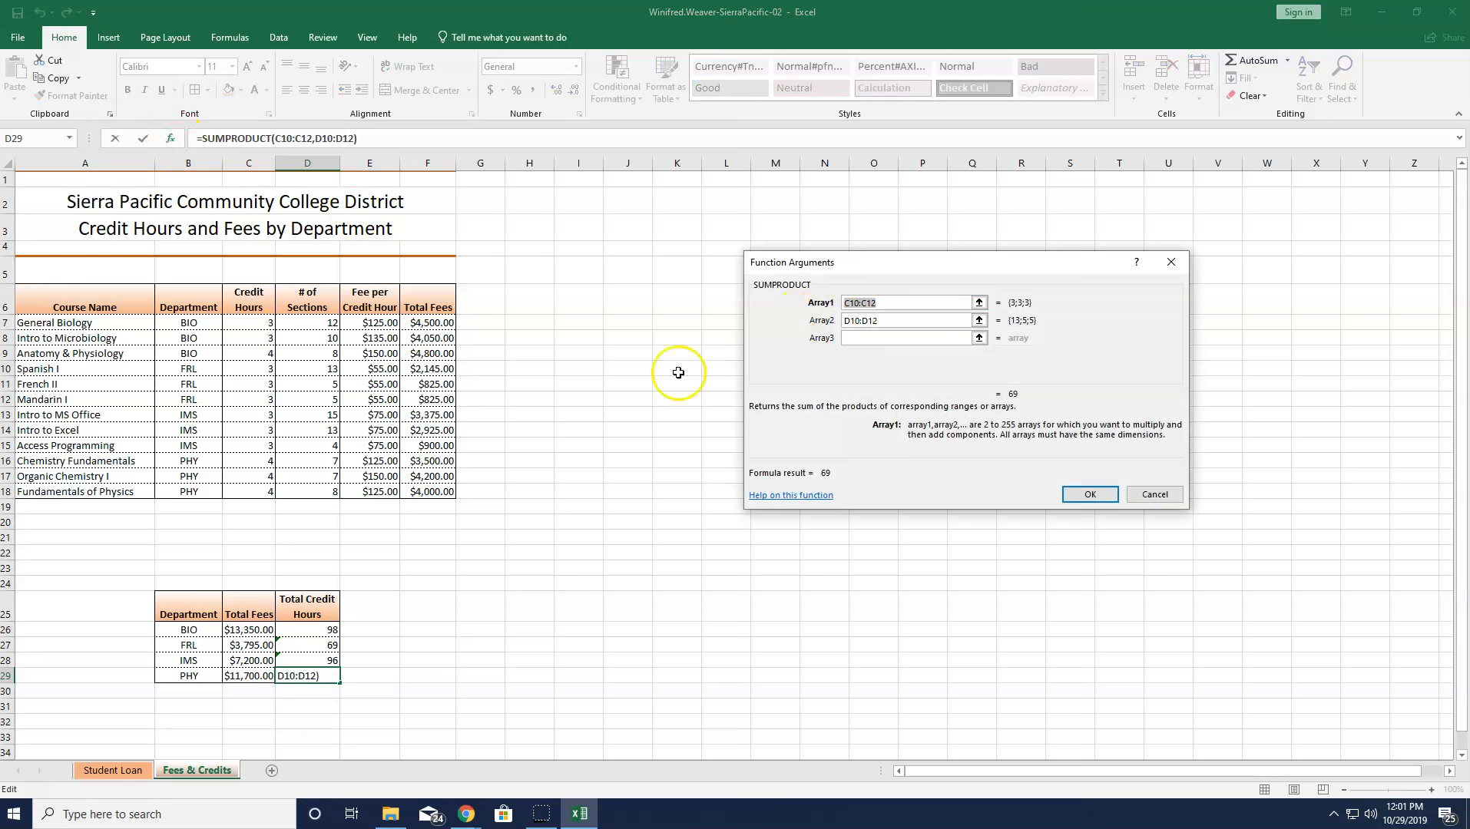
drag(263, 461, 260, 489)
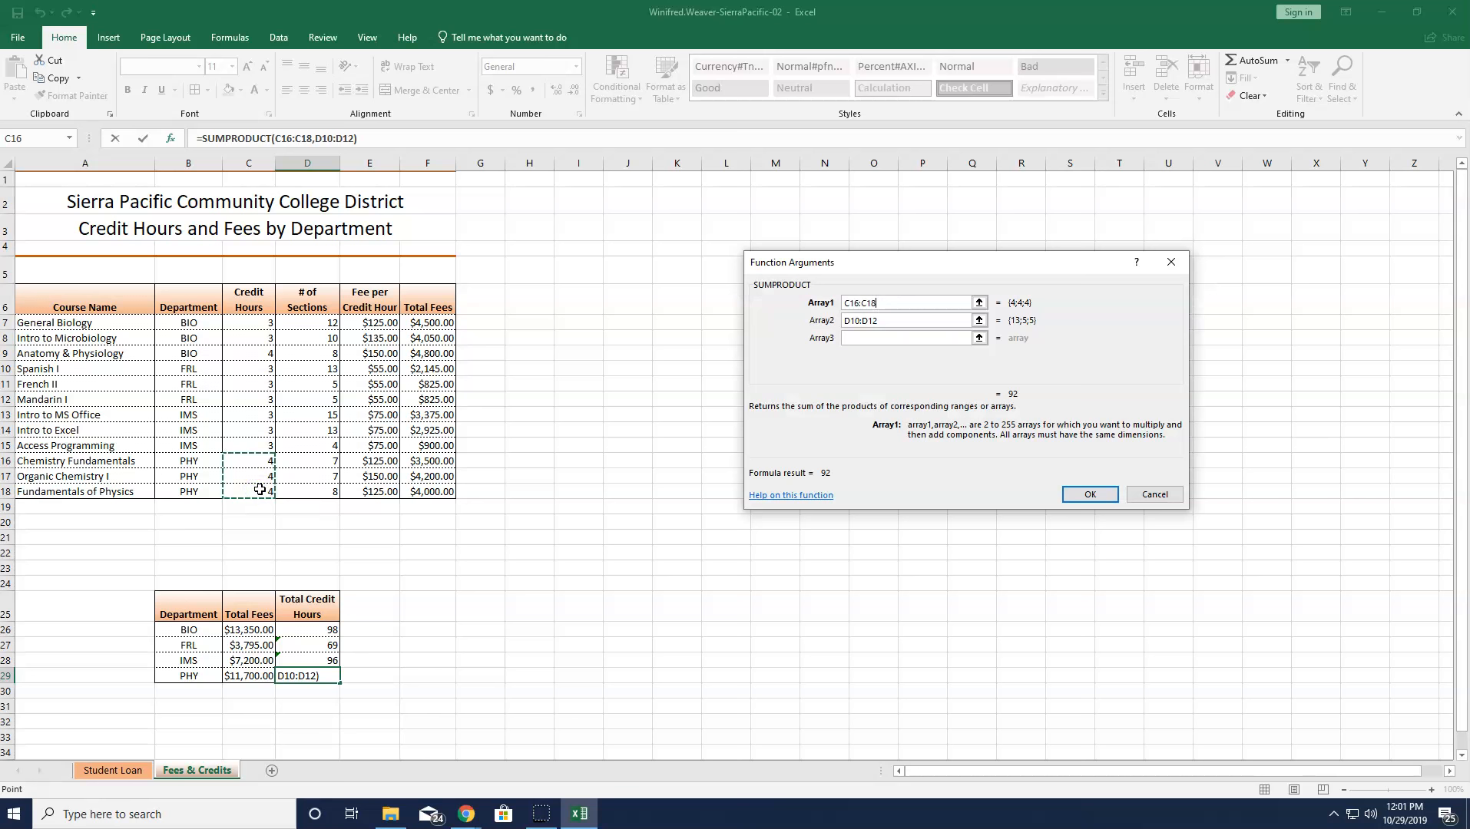
drag(918, 320, 845, 320)
drag(317, 462, 321, 492)
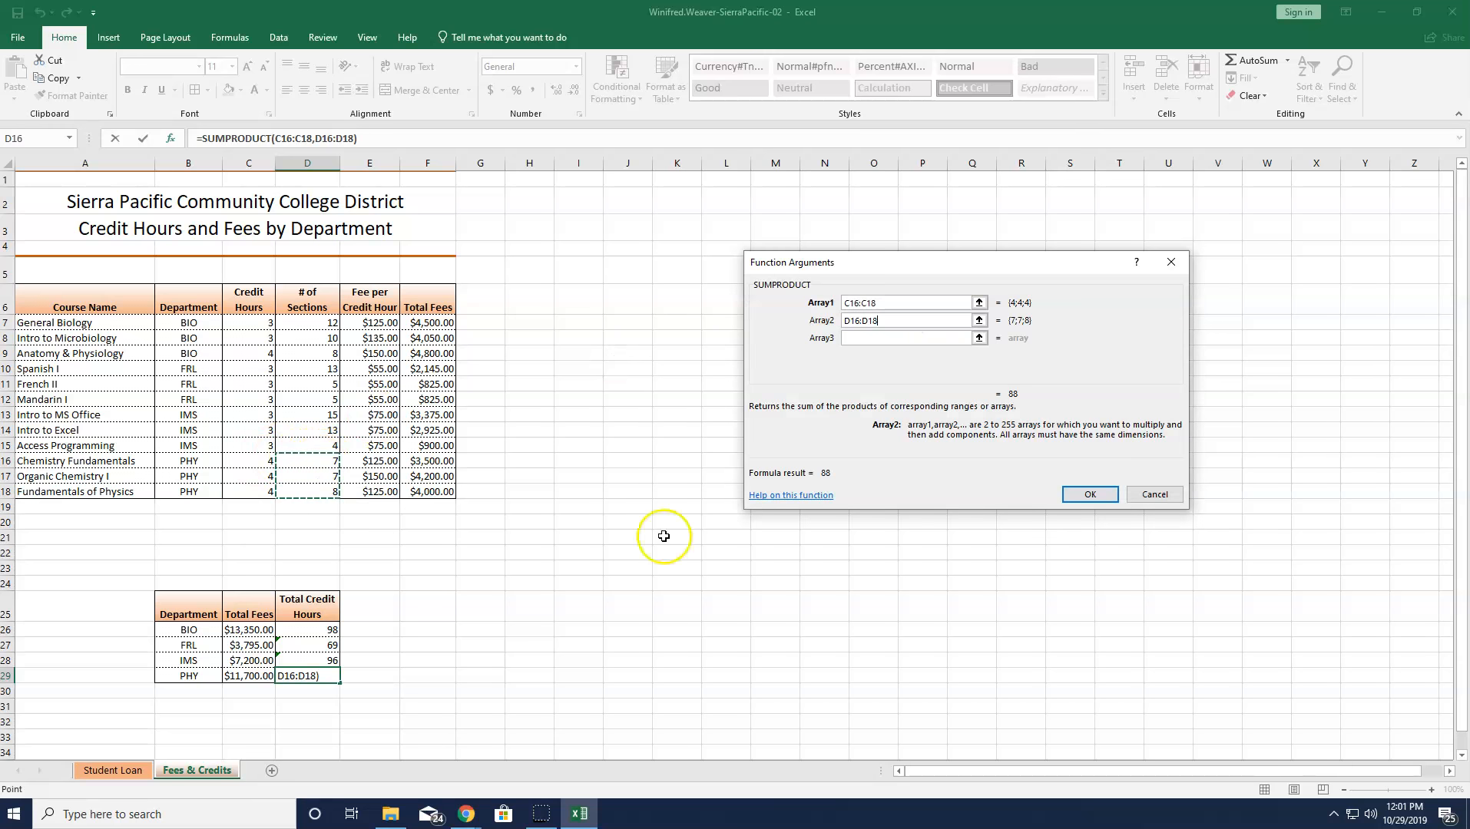
click(1091, 496)
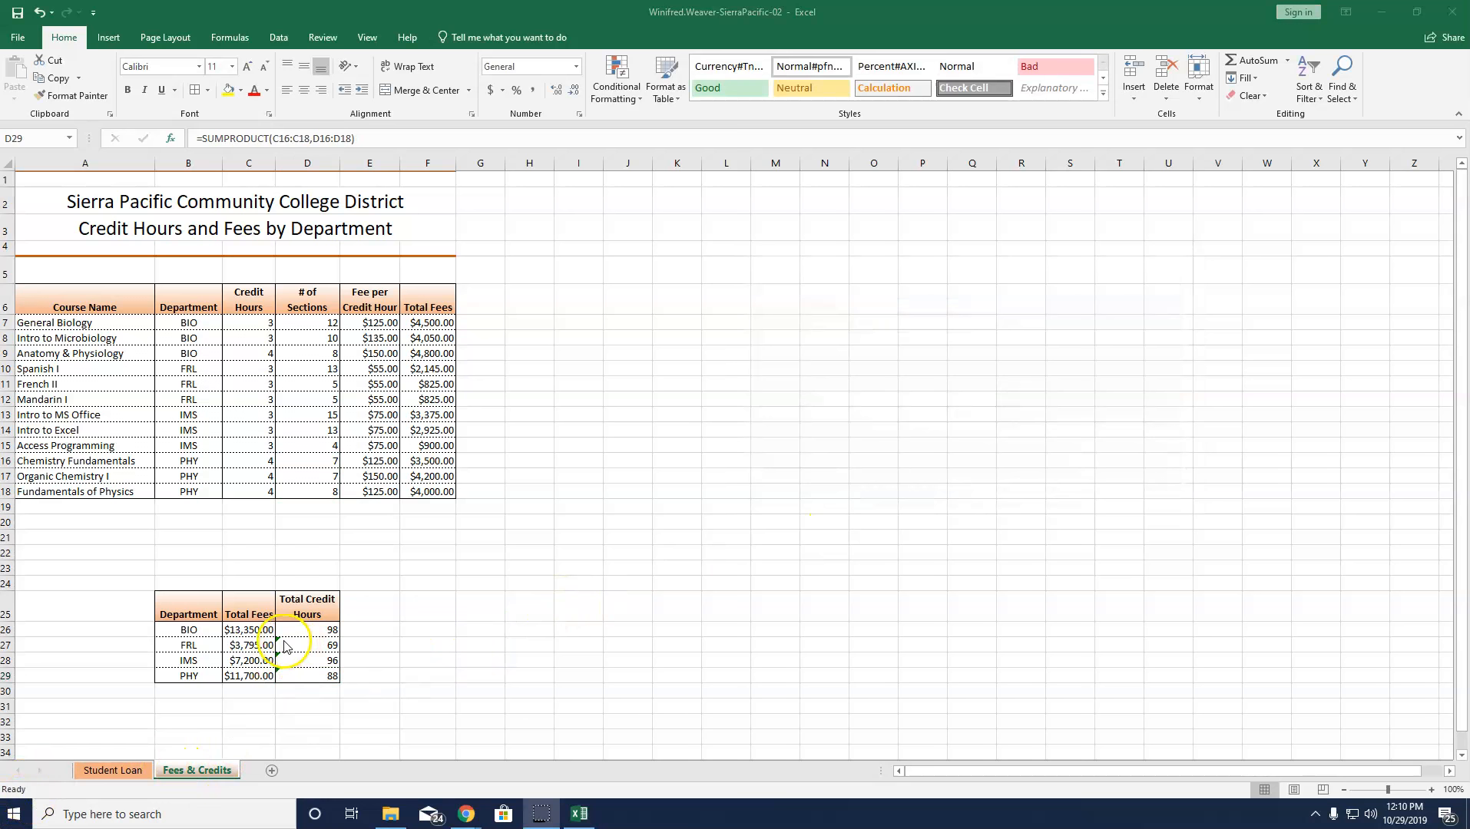
- Ignore the formula errors flagged on the Total Credit Hours cells D29, D28 and D27
click(277, 638)
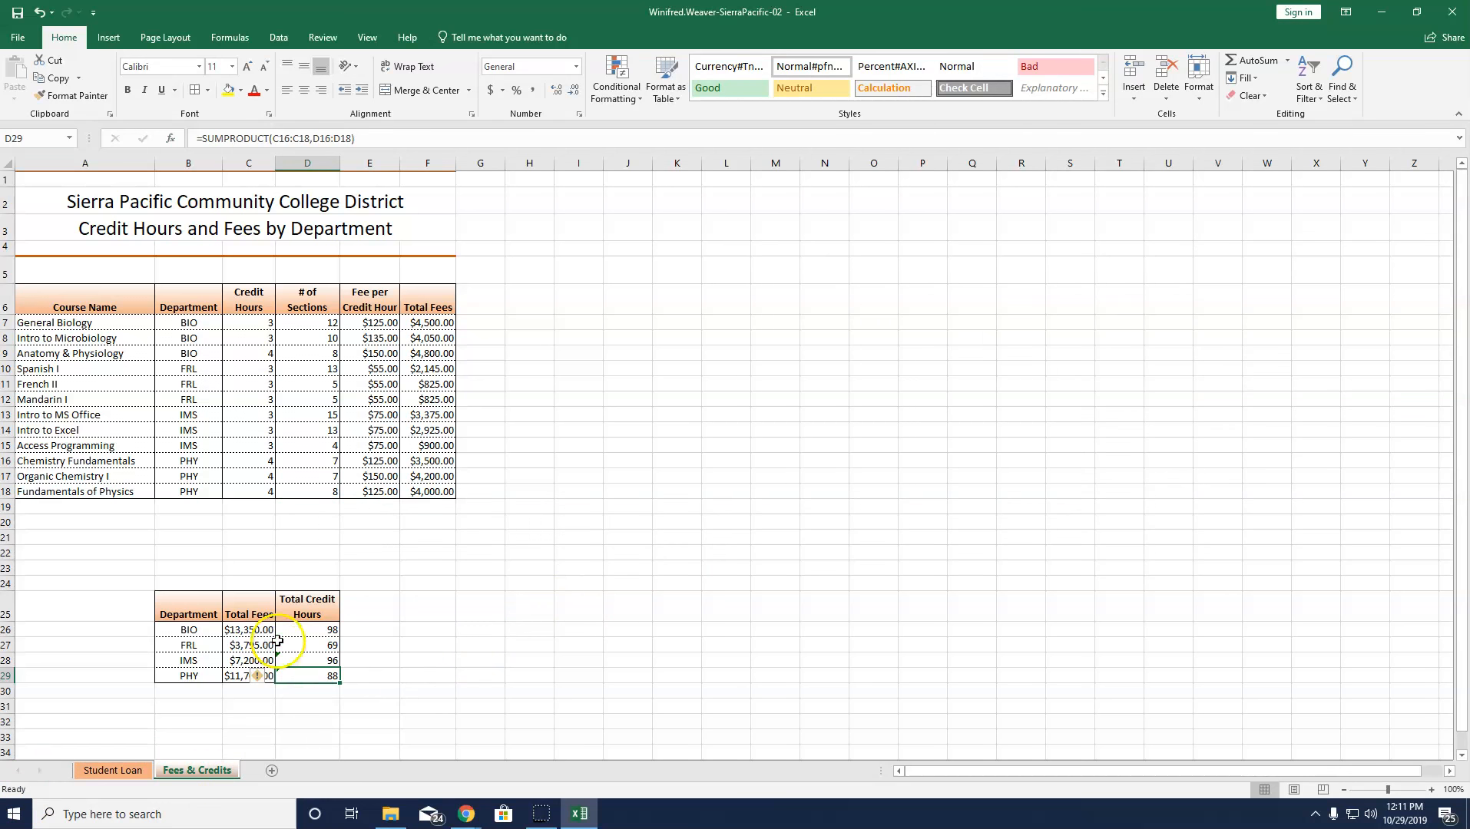
click(262, 678)
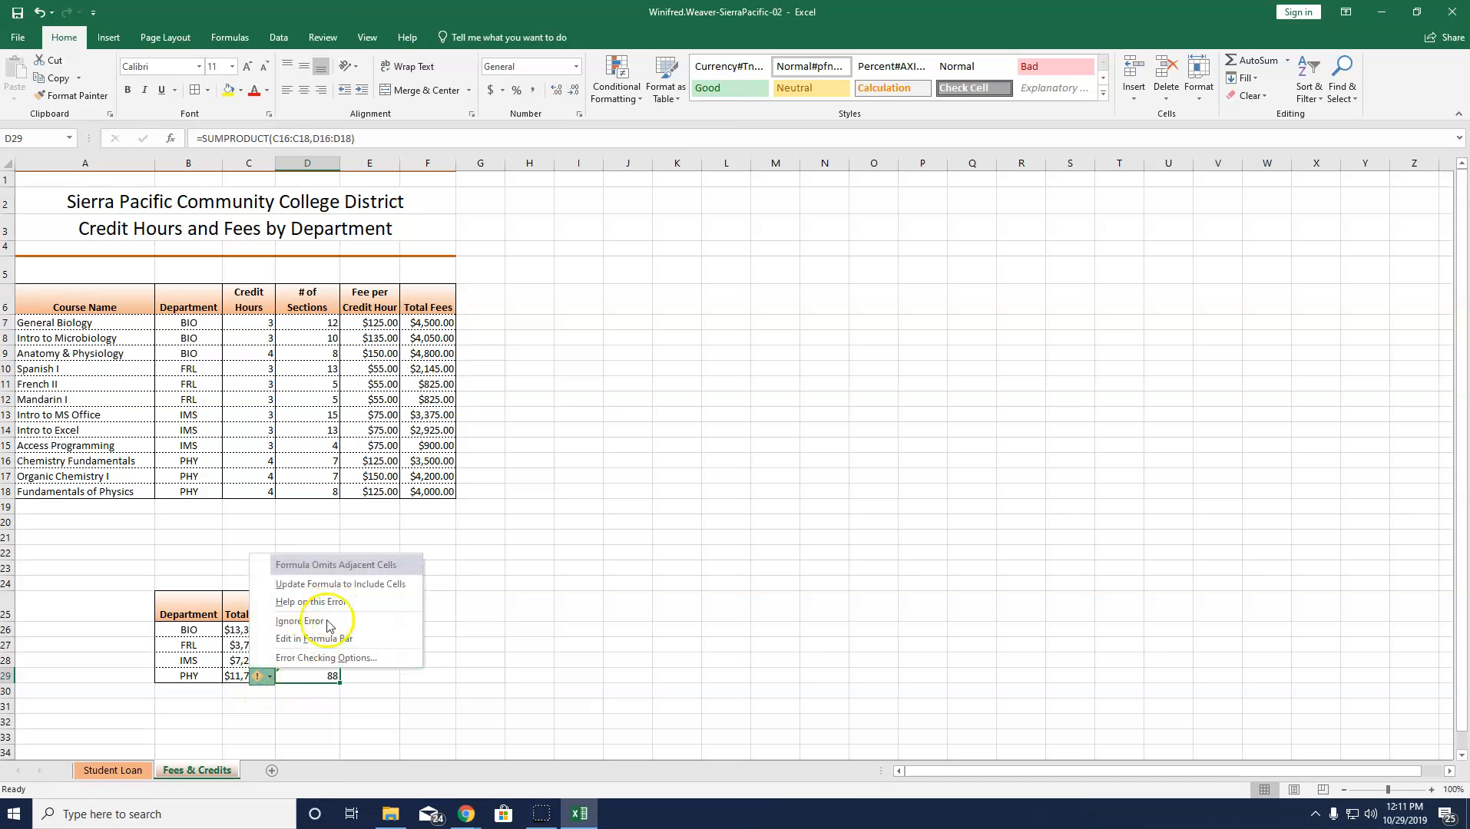
click(301, 621)
click(291, 659)
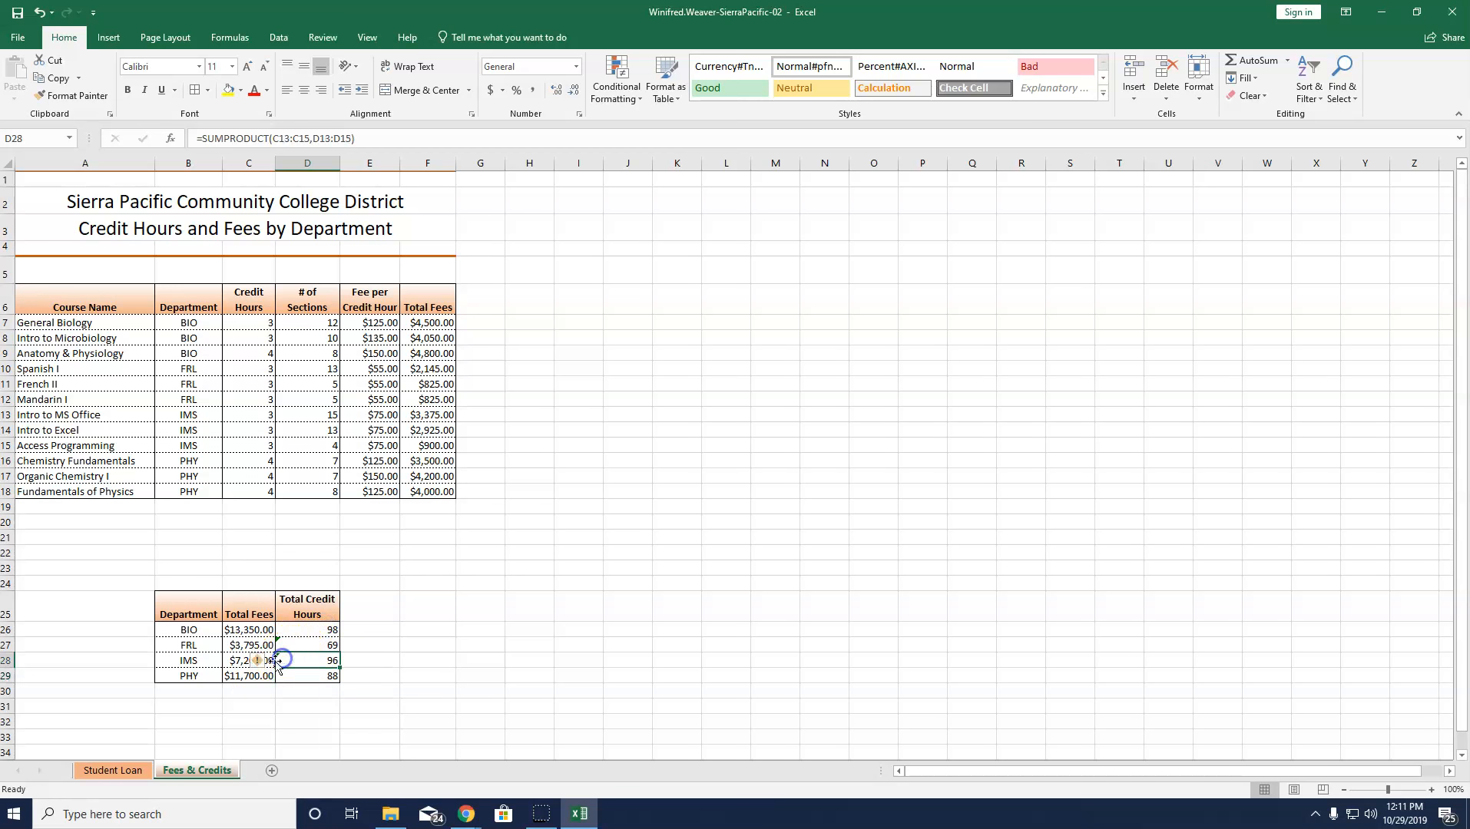
click(262, 661)
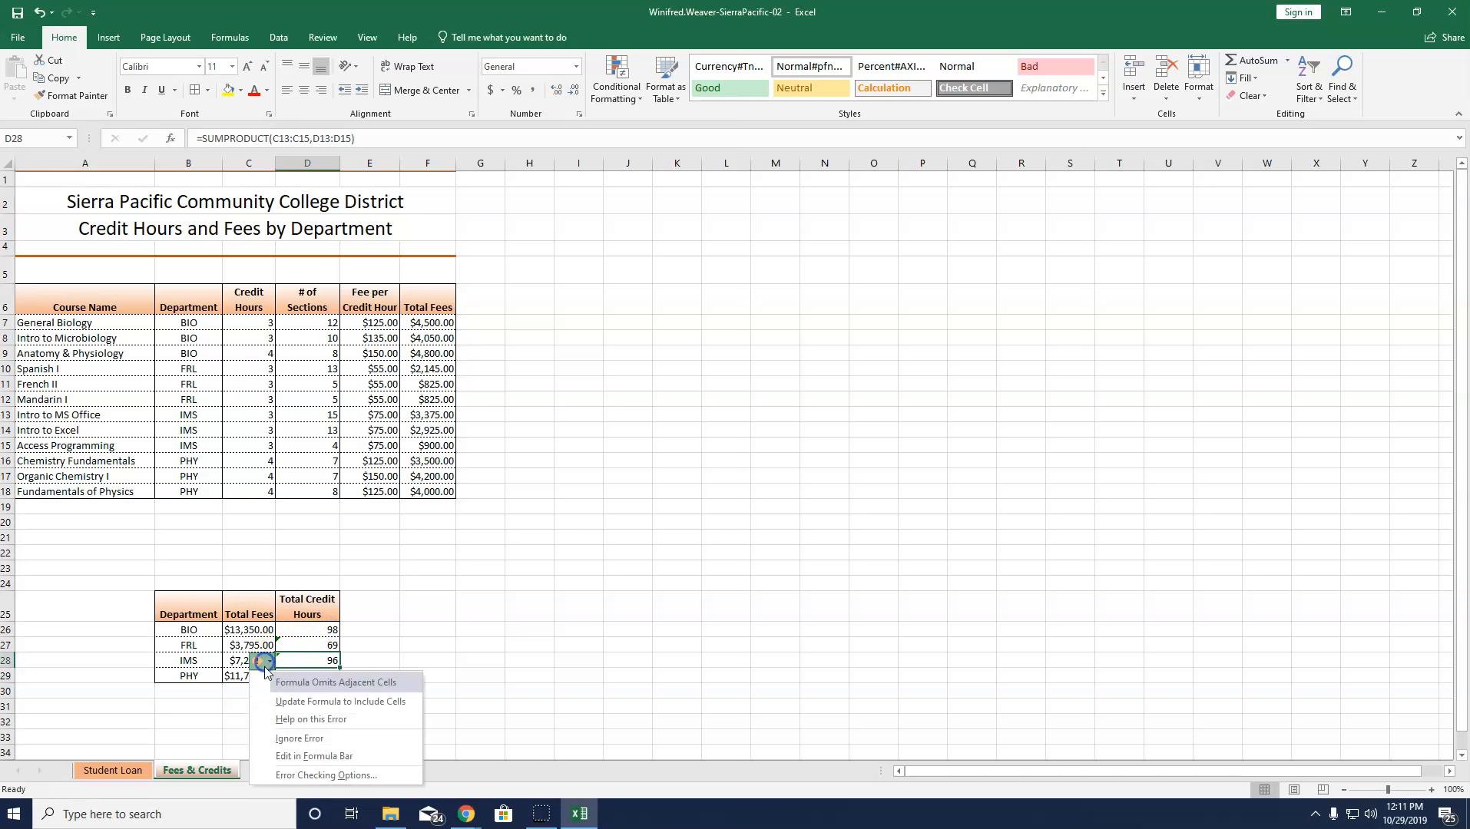
click(299, 738)
click(295, 637)
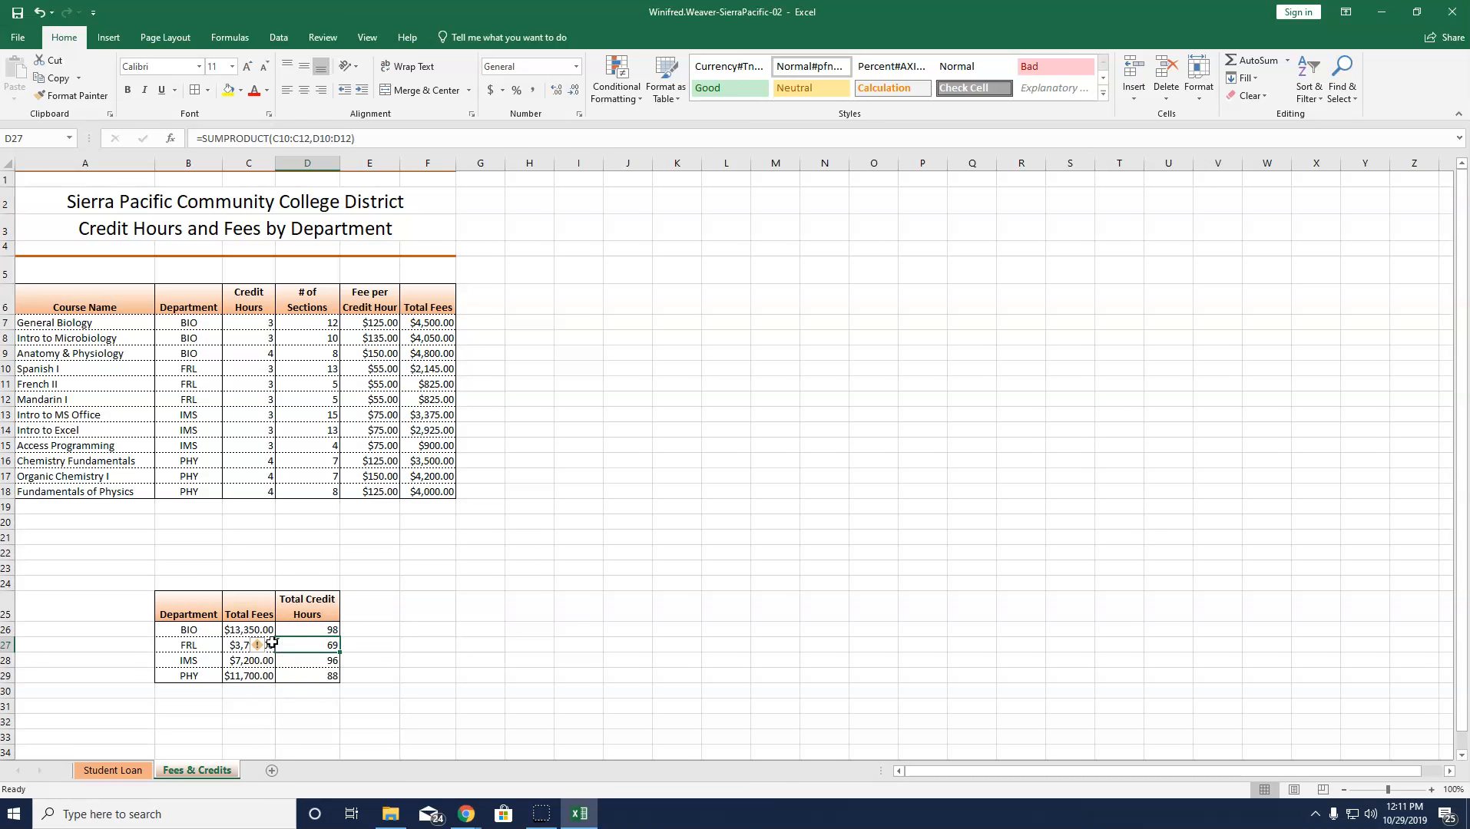
click(263, 645)
click(304, 722)
- Enter the current date in F20 with the TODAY function and return to cell A1
click(419, 521)
text(=to)
click(426, 521)
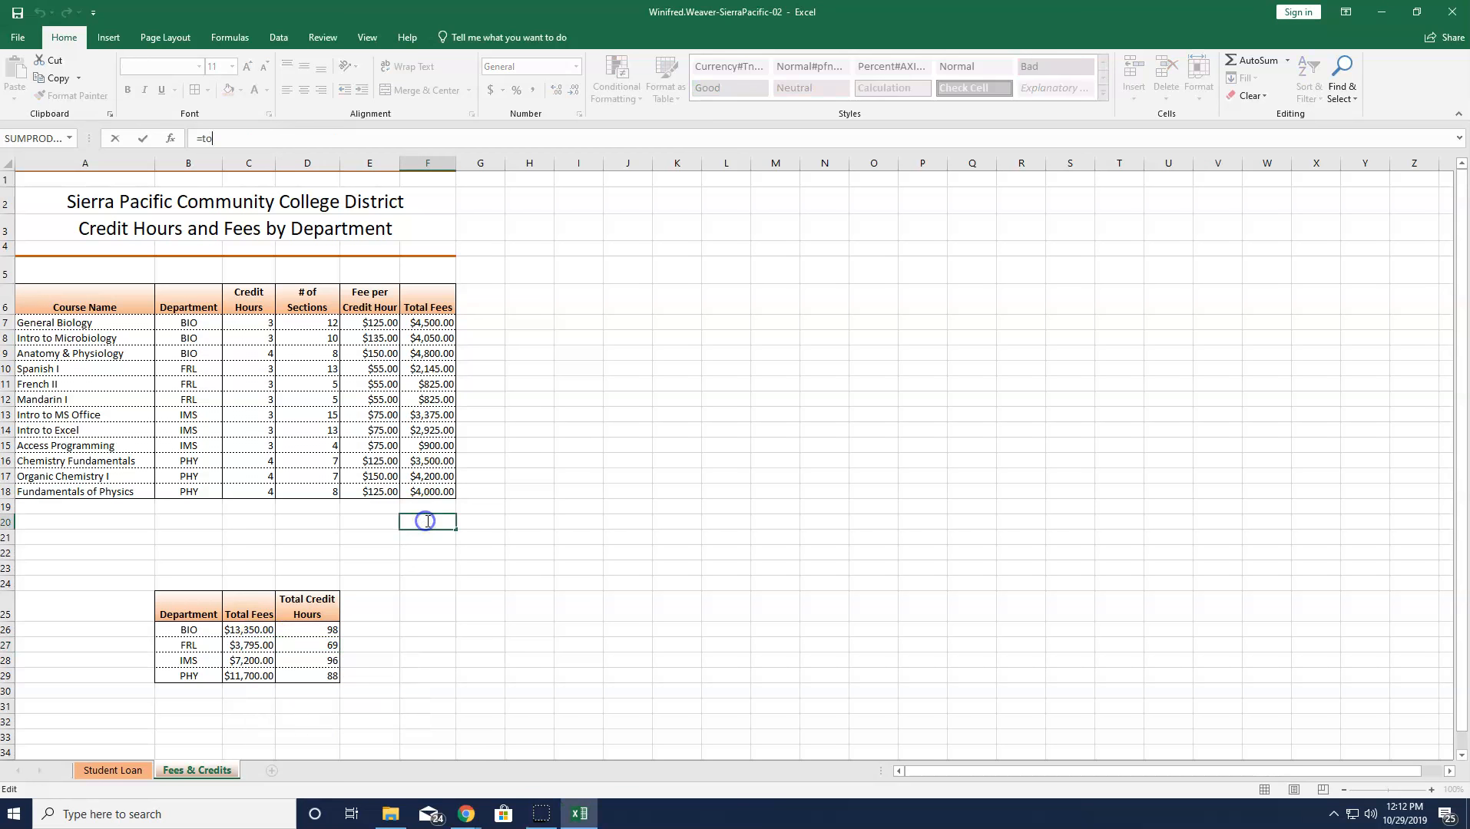
click(430, 521)
click(439, 522)
key(BackSpace)
key(BackSpace)
key(BackSpace)
text(to)
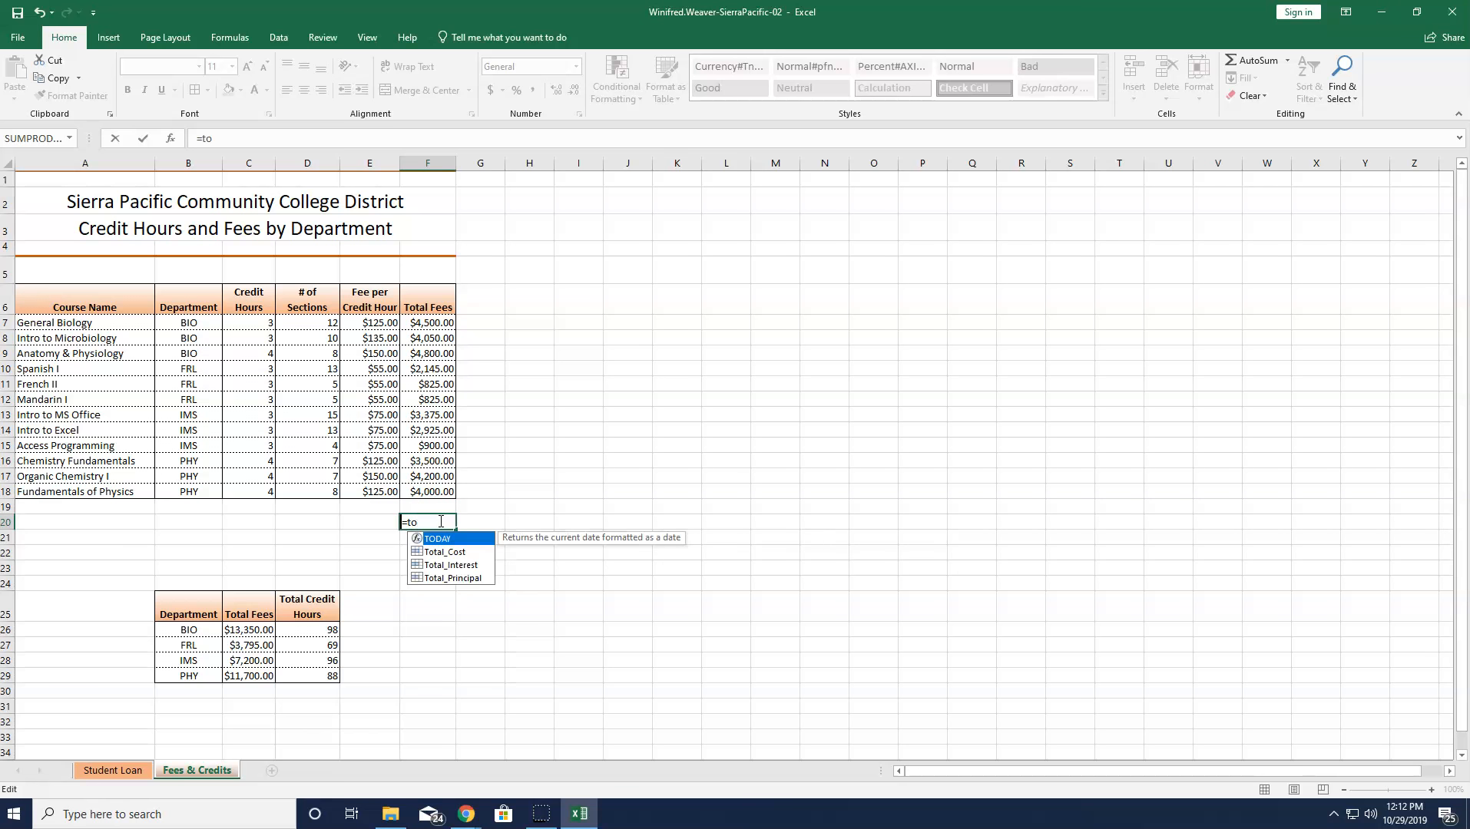
key(Tab)
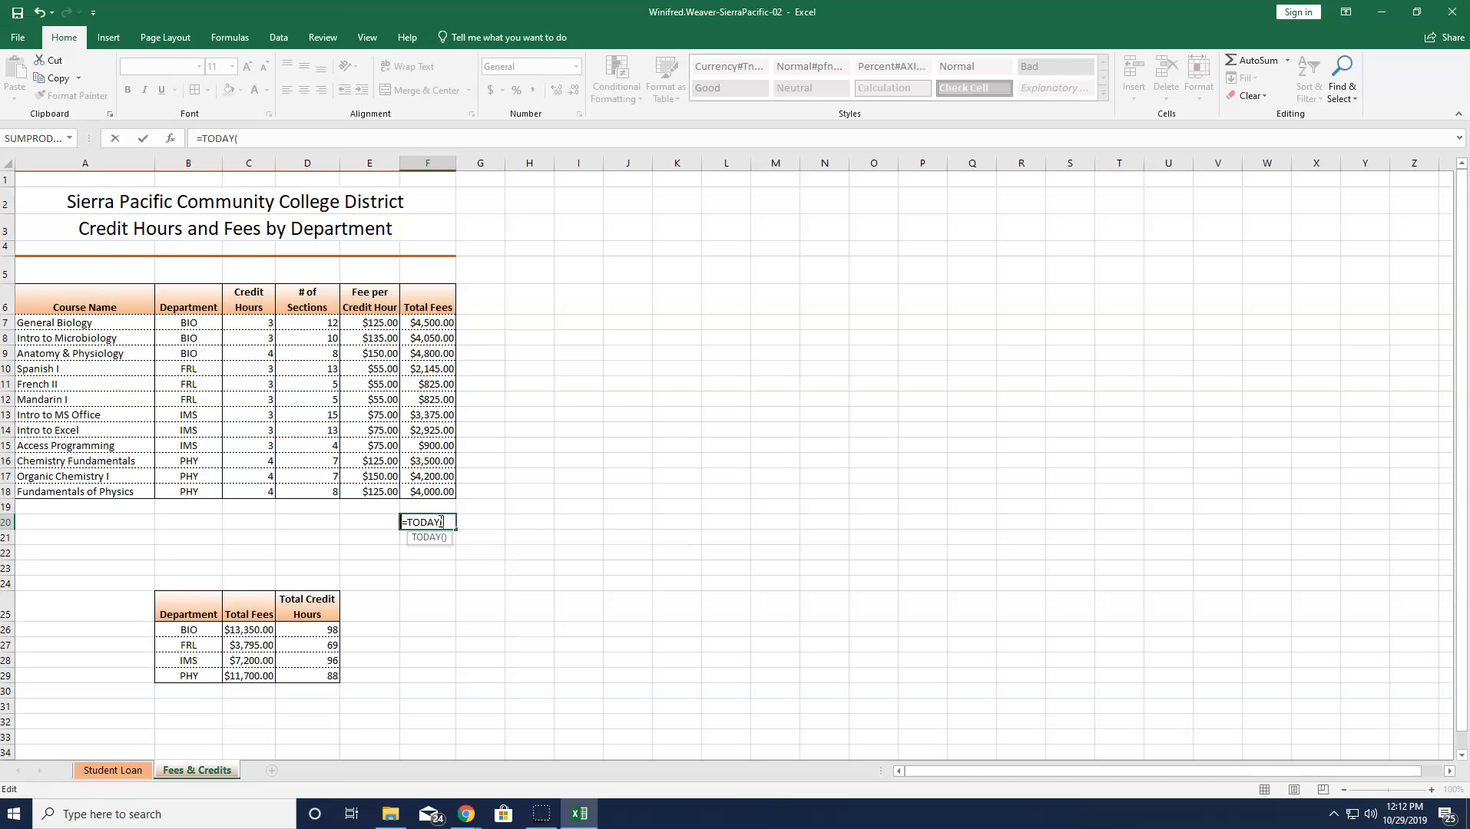
key(Return)
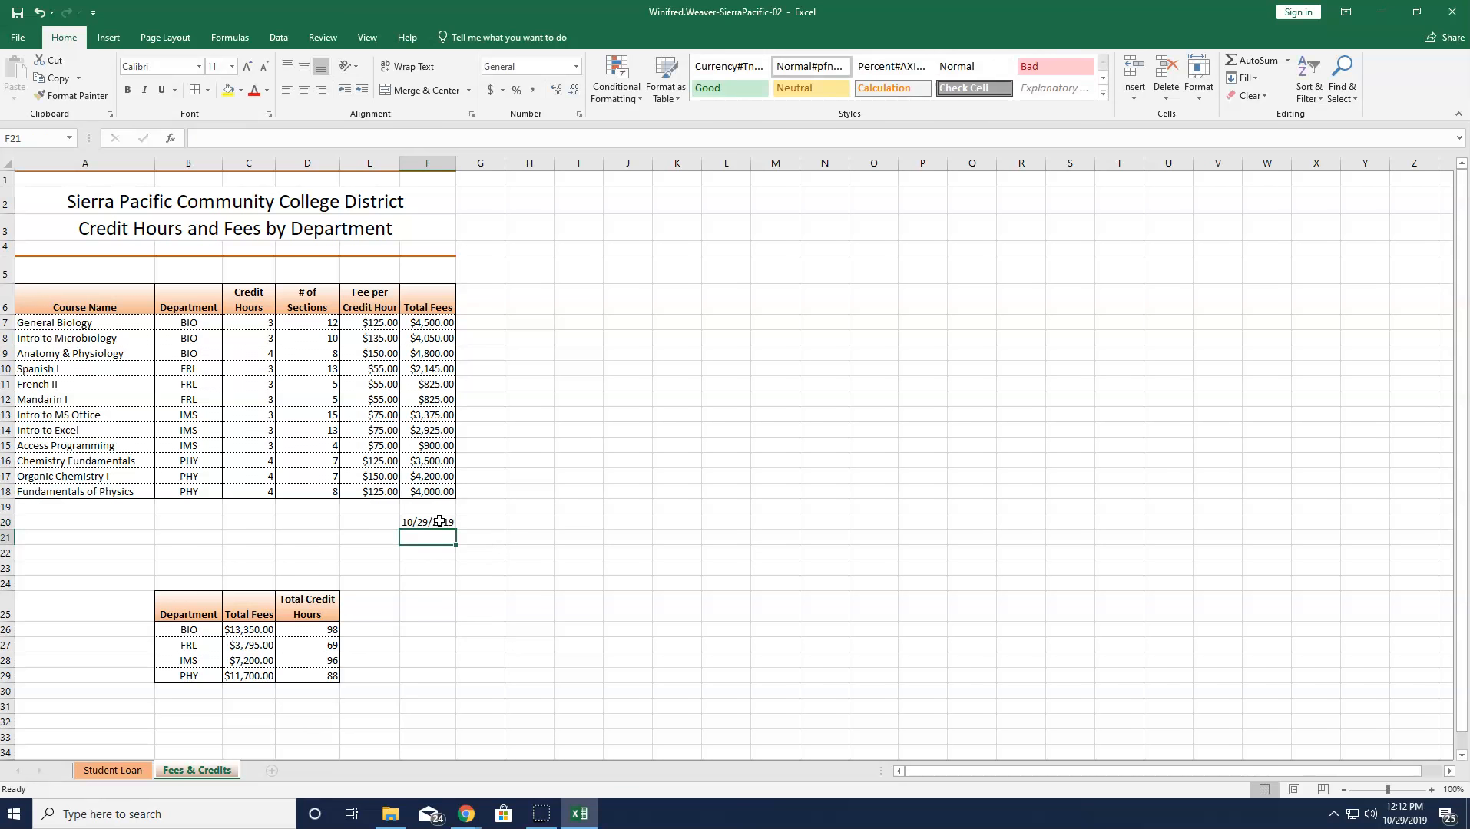
key(ctrl+Home)
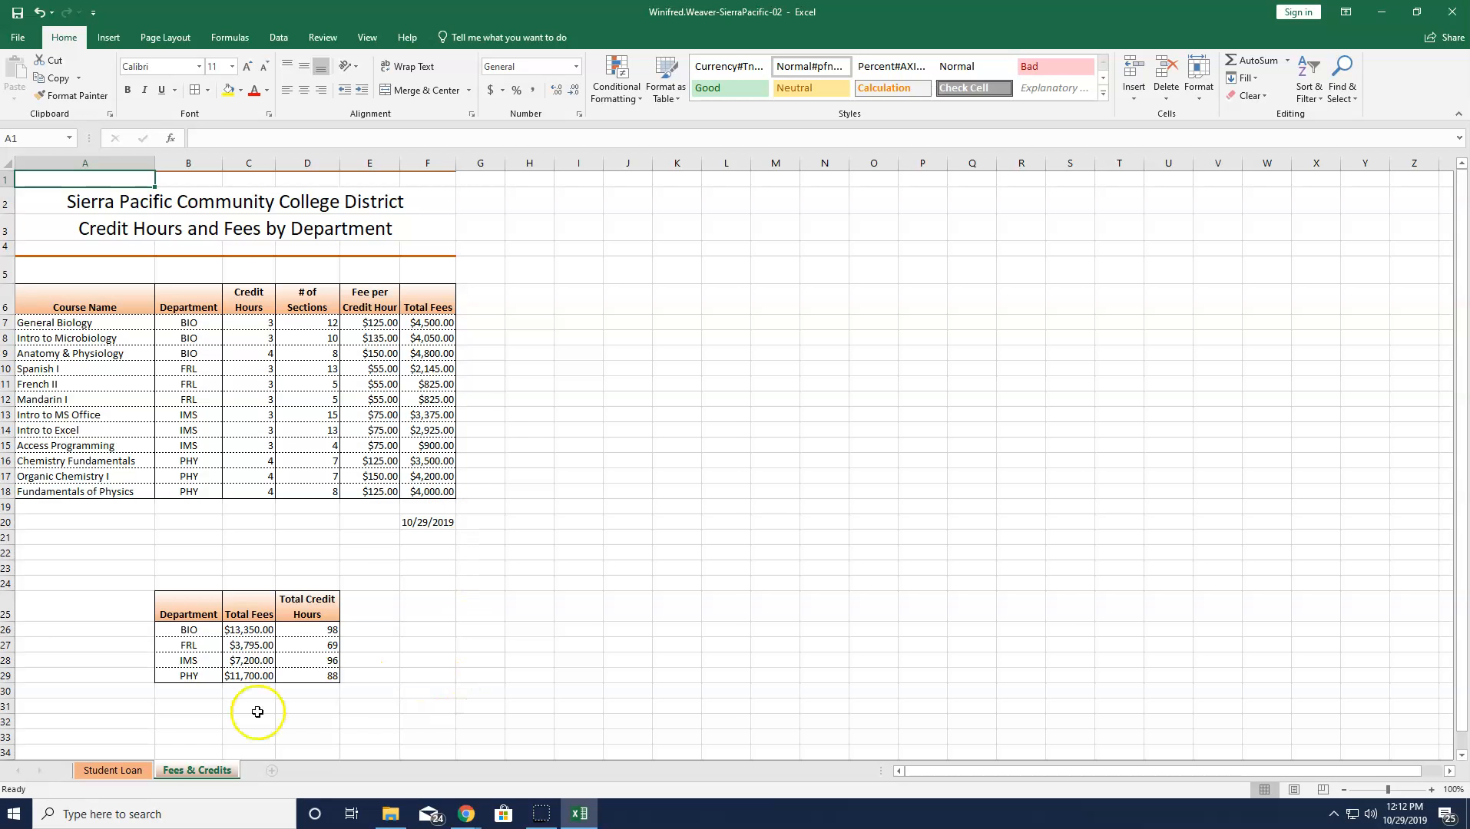
- Add a new worksheet after Fees & Credits and name it Range Names
click(273, 771)
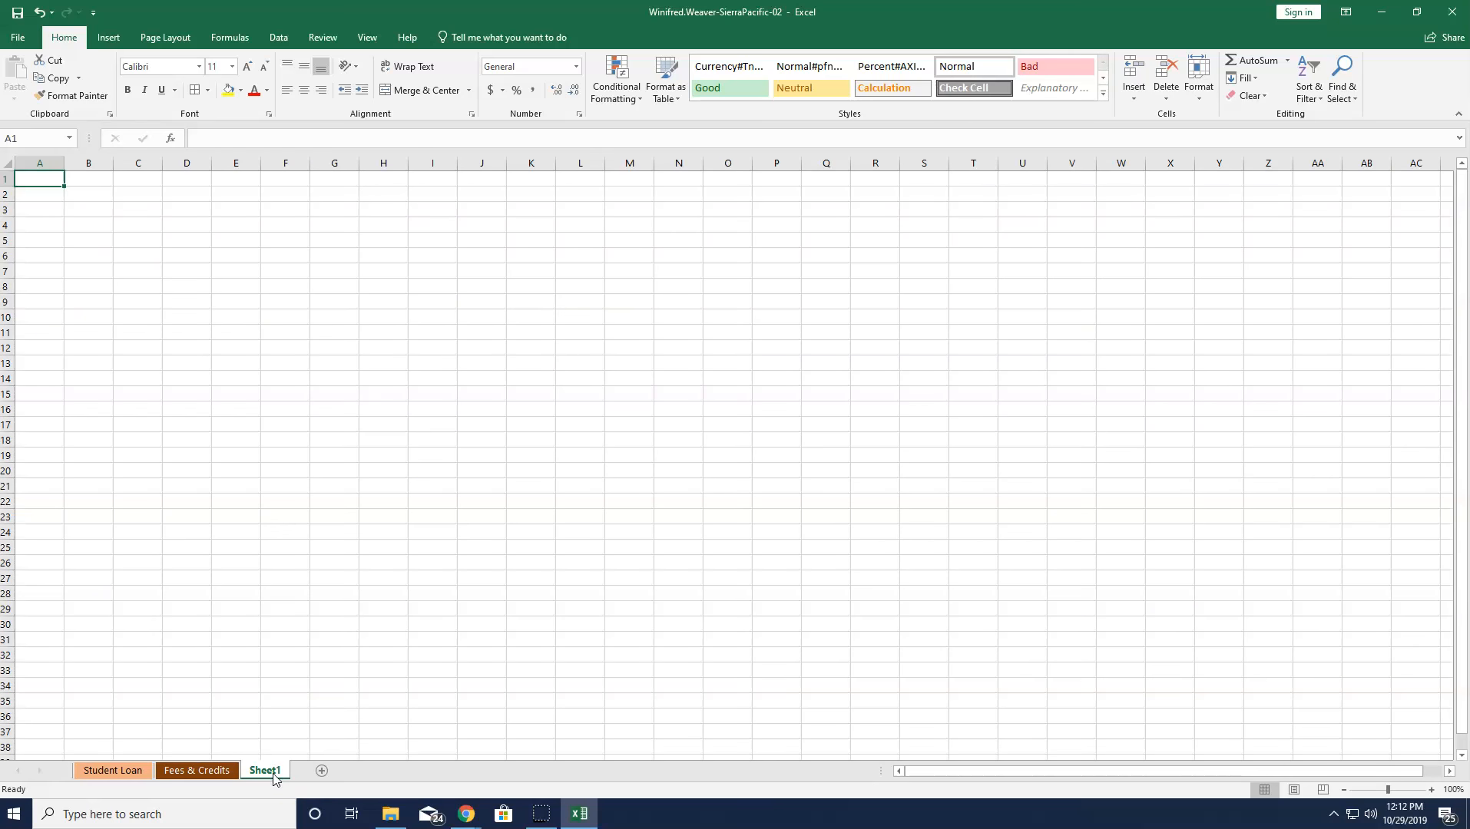
right_click(271, 771)
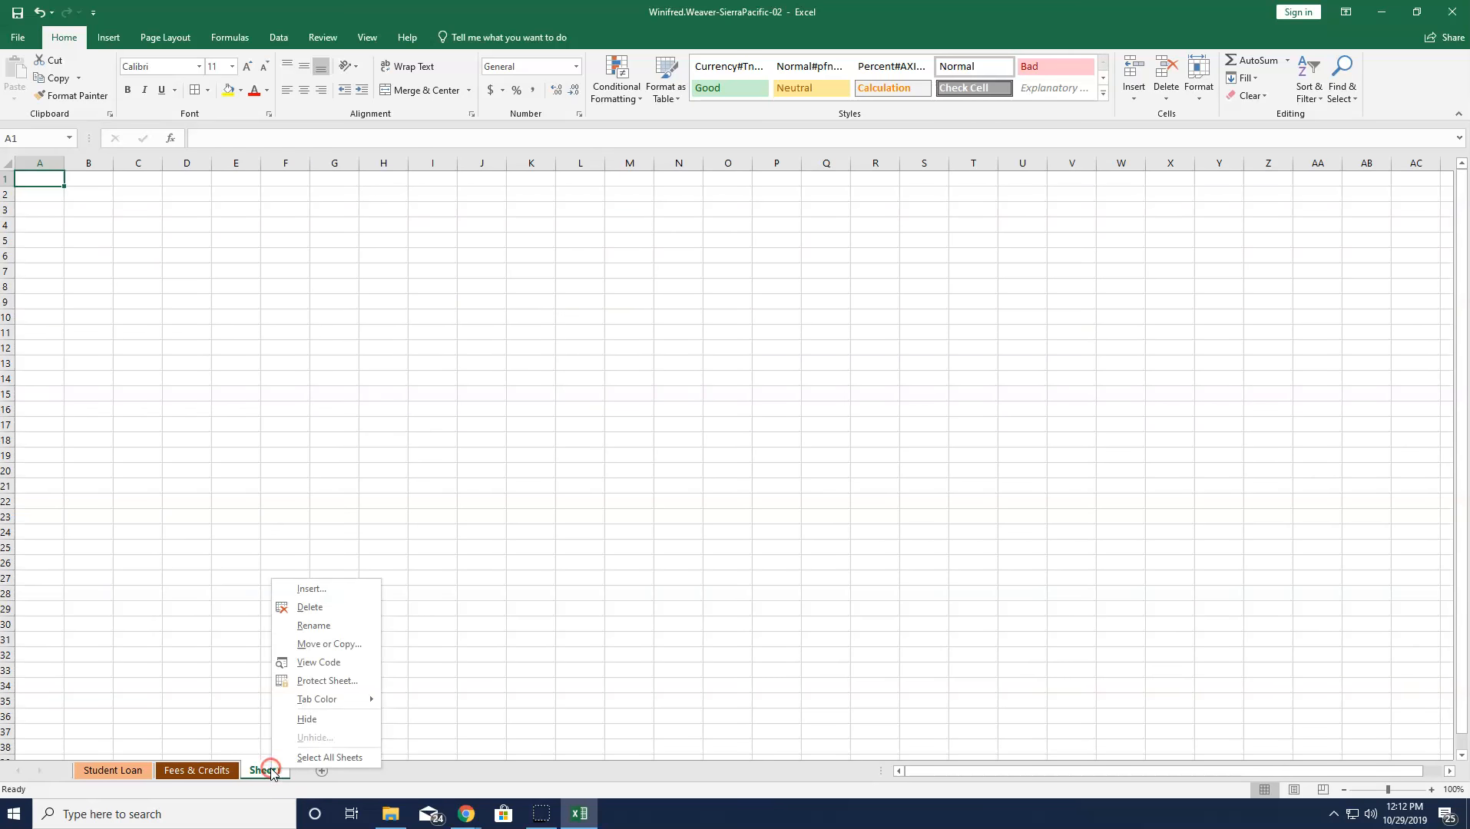
click(326, 625)
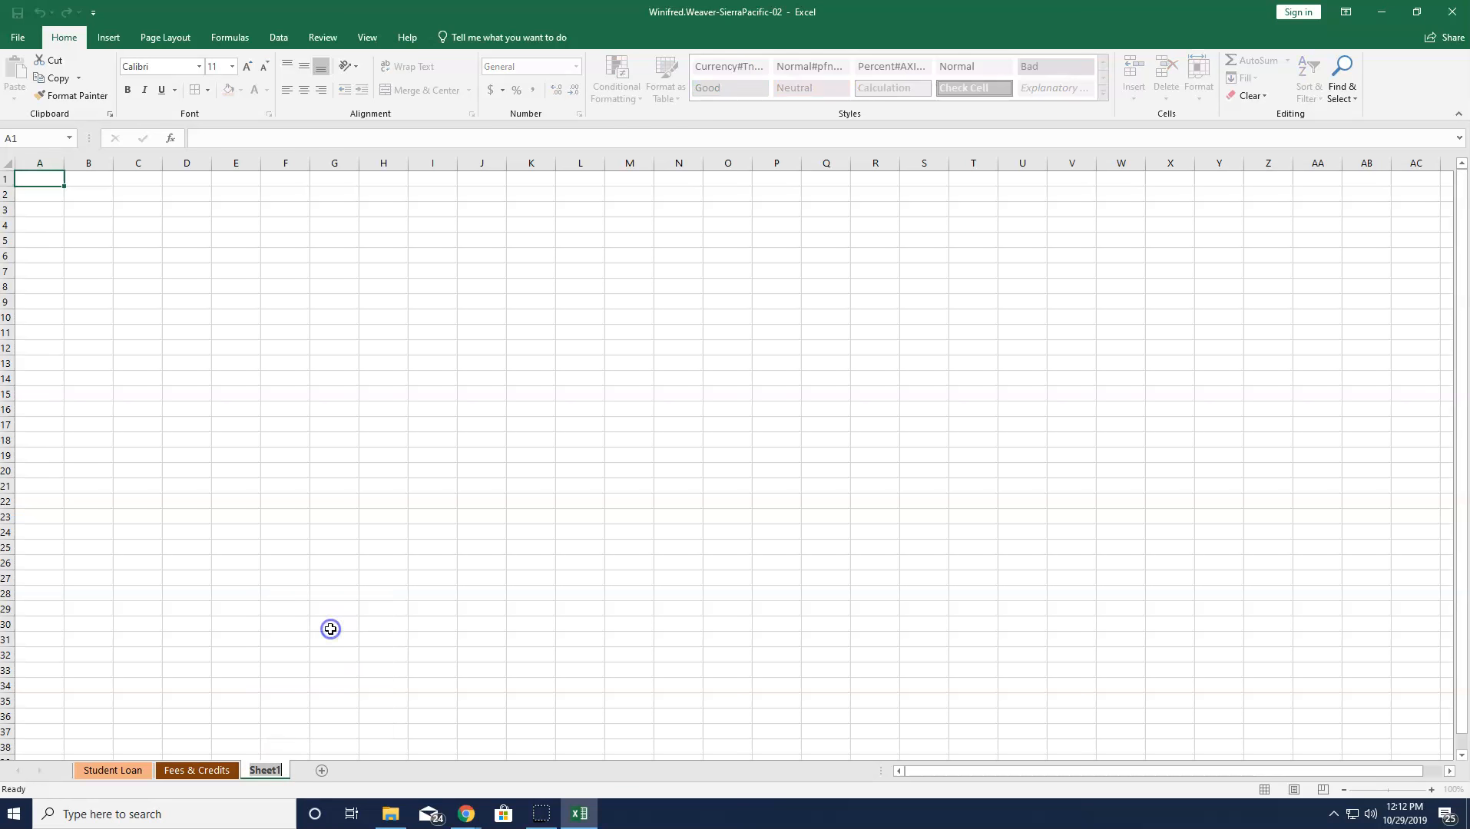
text(Range Names)
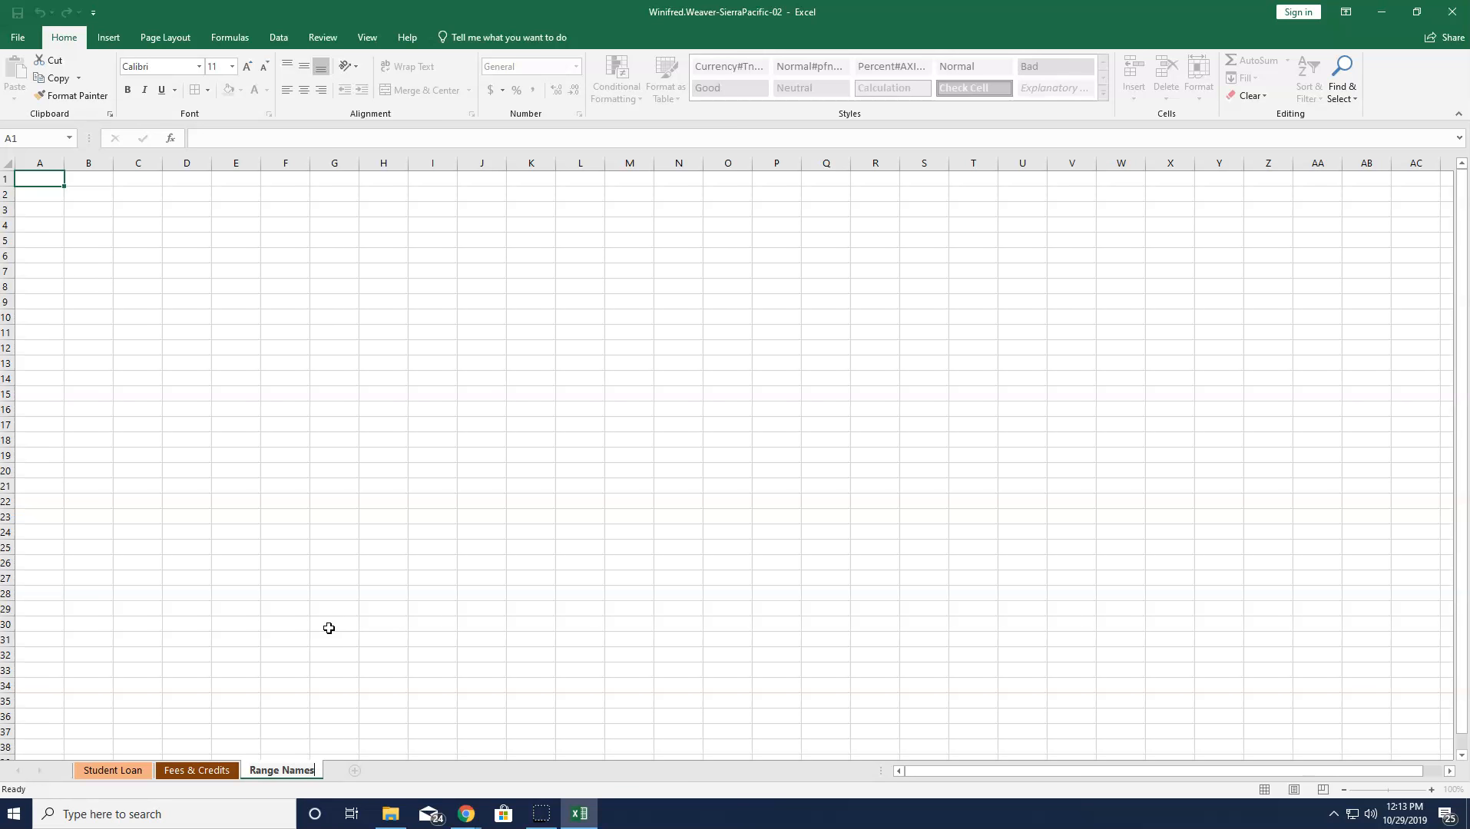
click(48, 181)
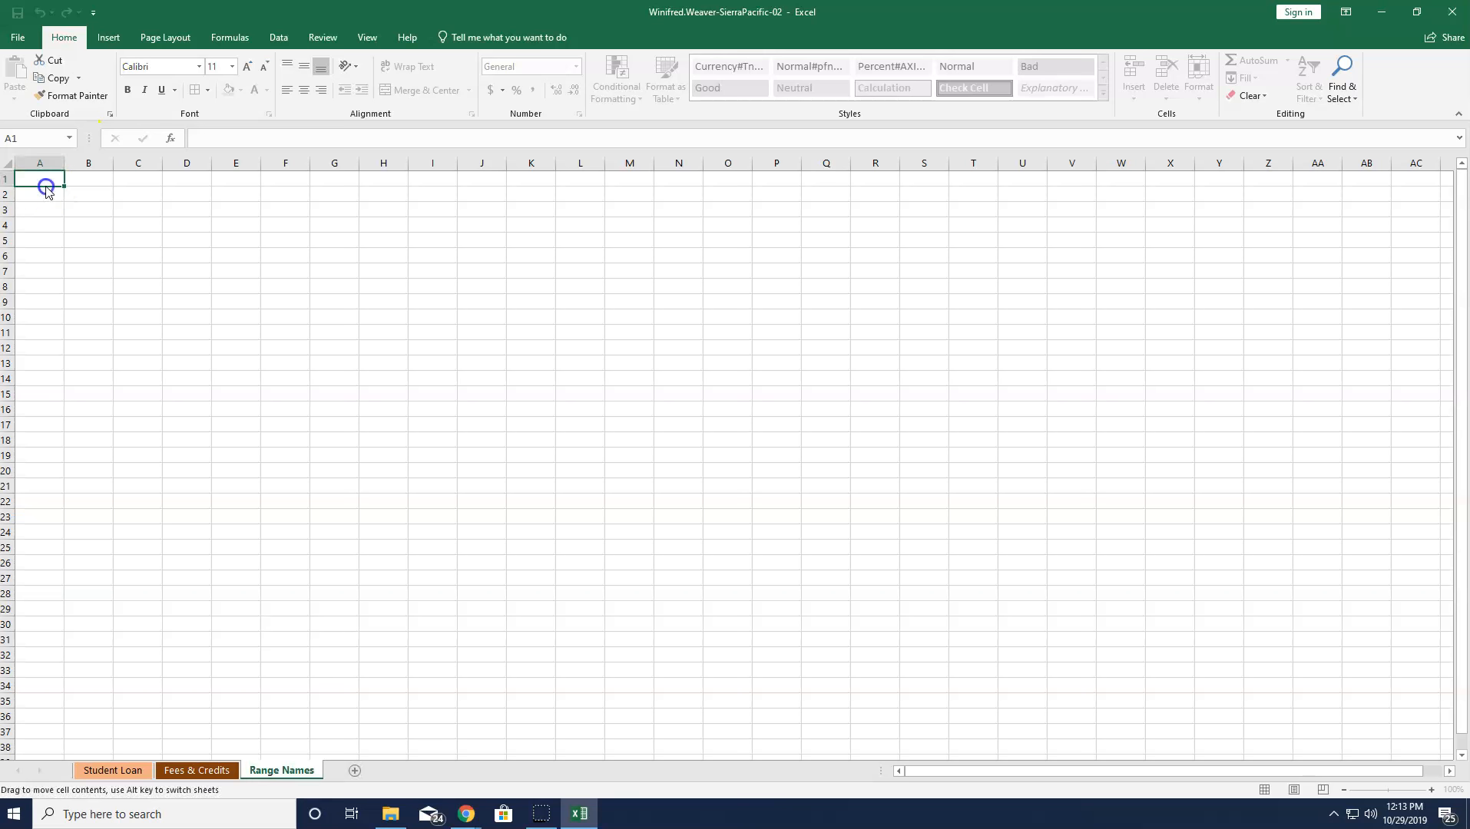
- Paste the list of all the workbook's range names into the Range Names sheet, starting at A1
click(57, 179)
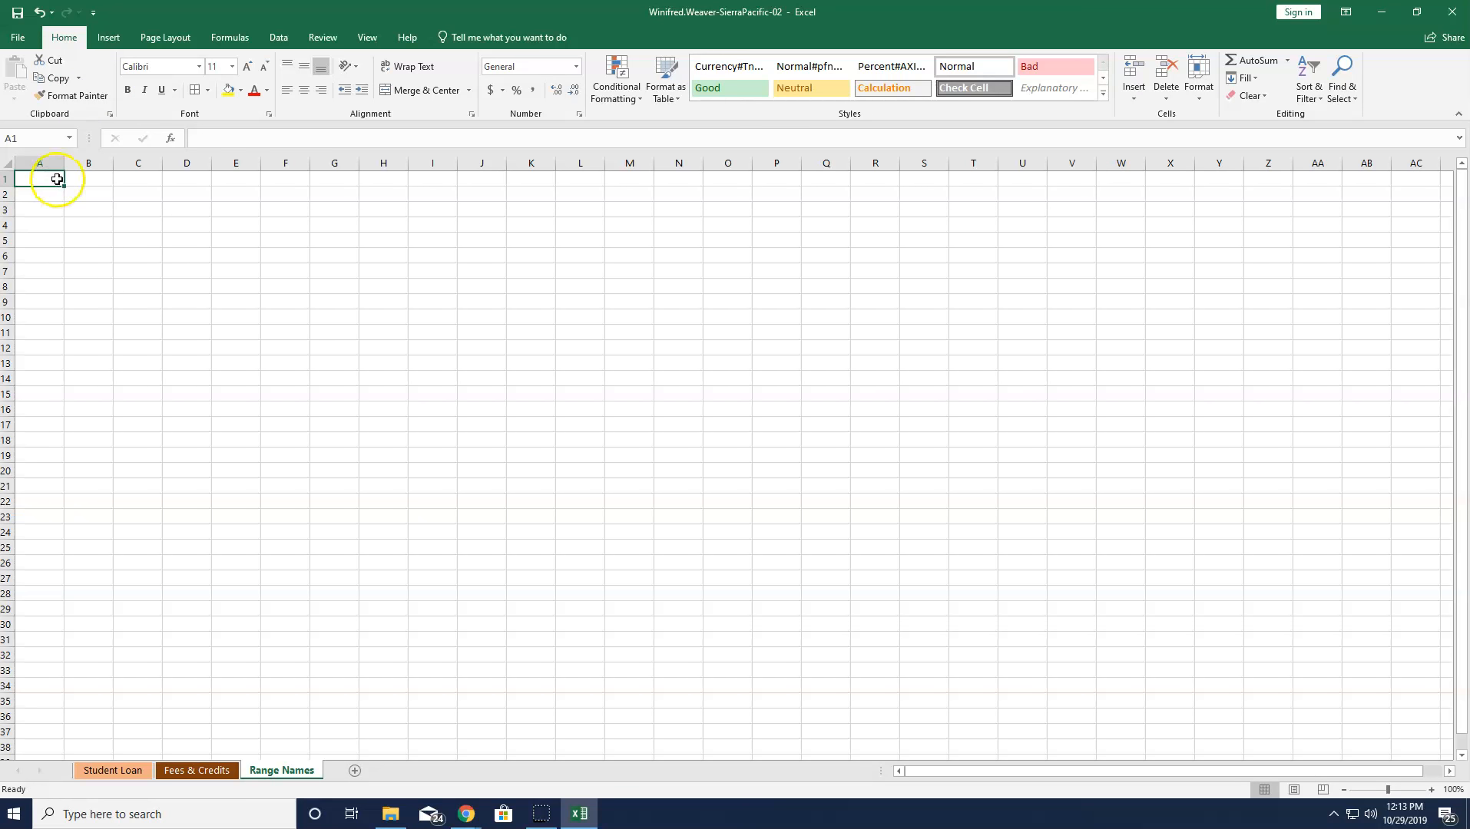
key(F3)
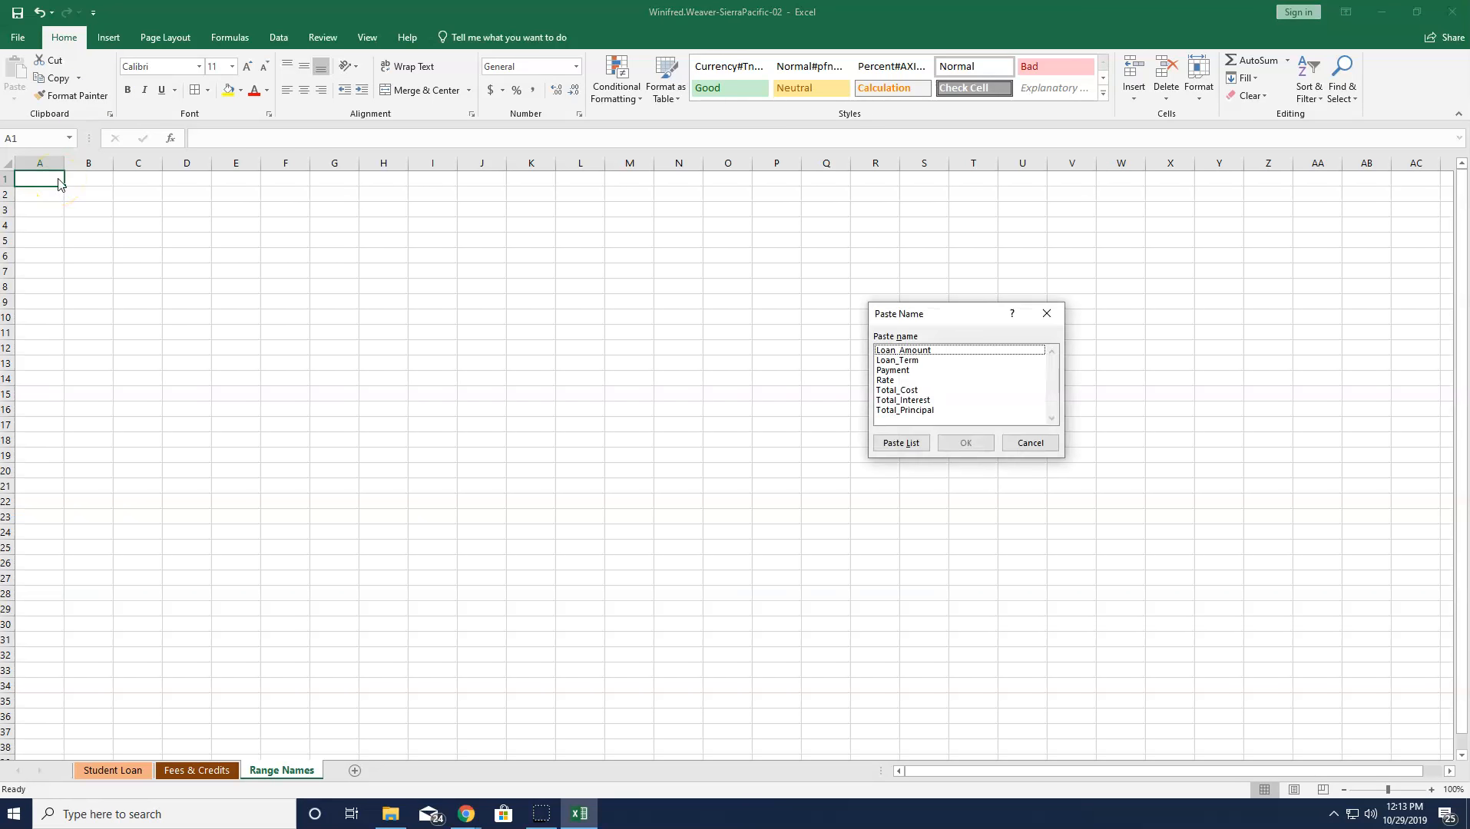
click(919, 444)
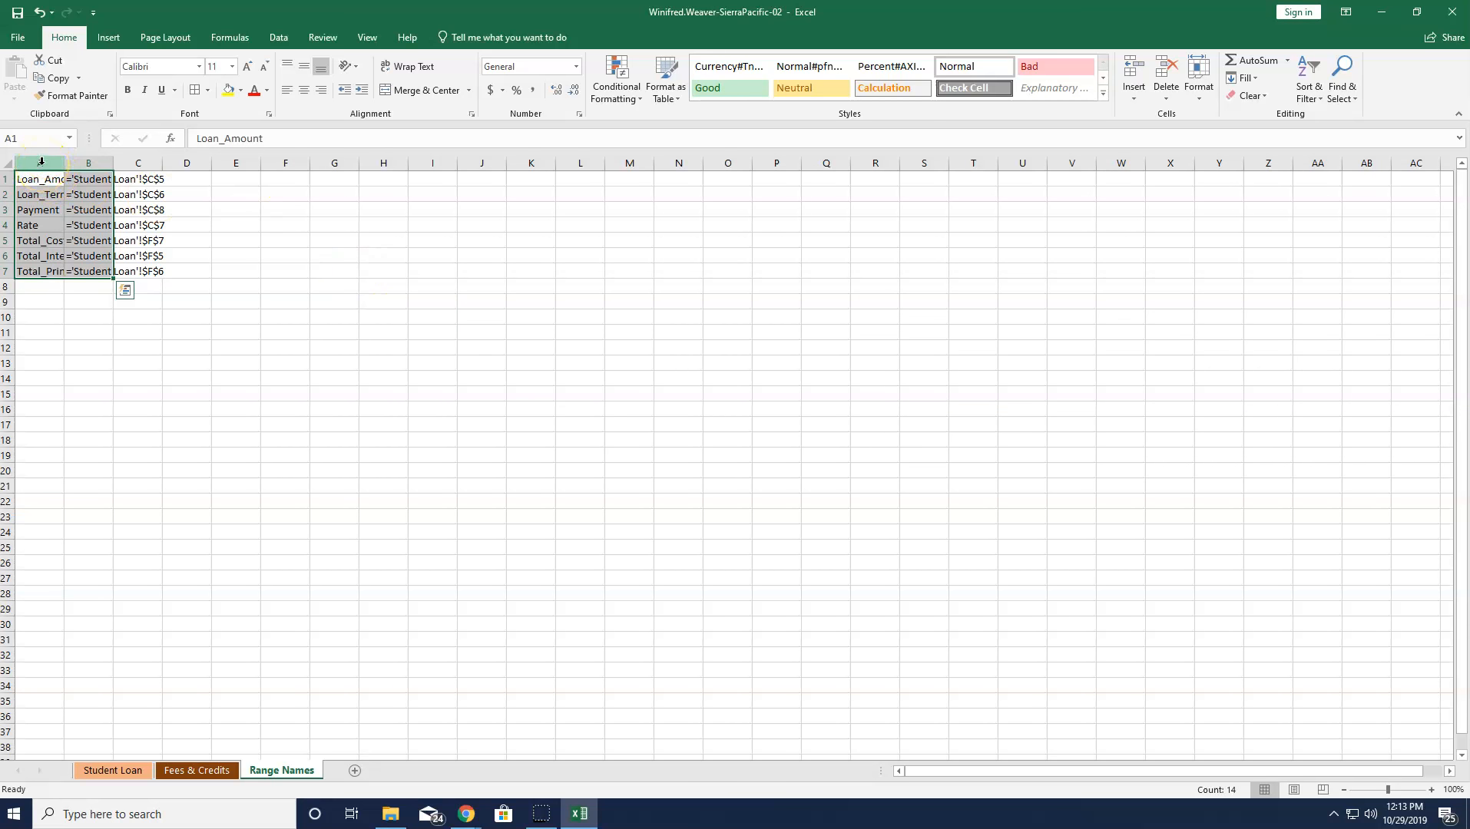
- AutoFit columns A and B of the Range Names sheet to their contents, and save and close the workbook
drag(41, 160, 107, 163)
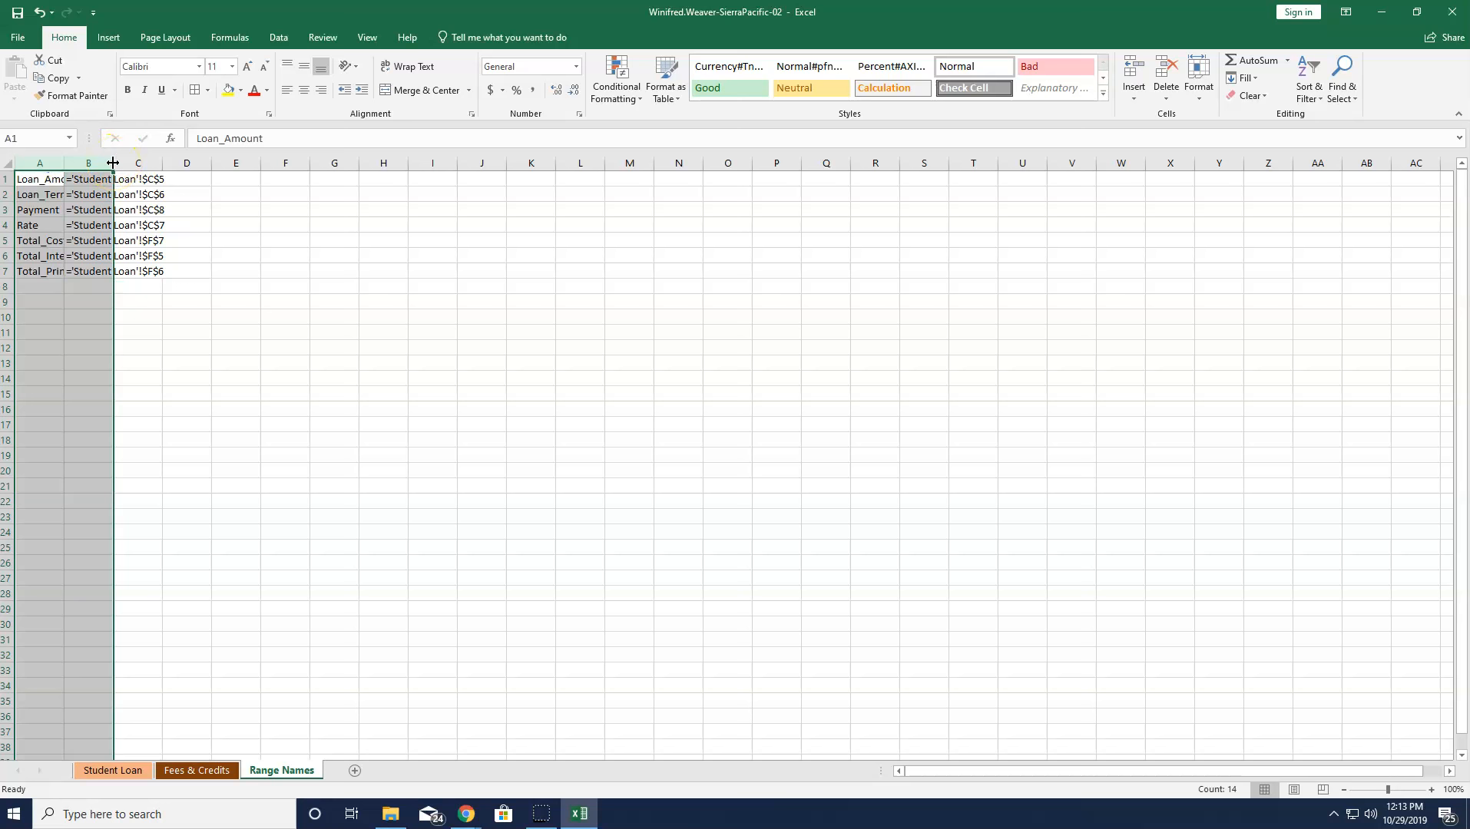
double_click(112, 163)
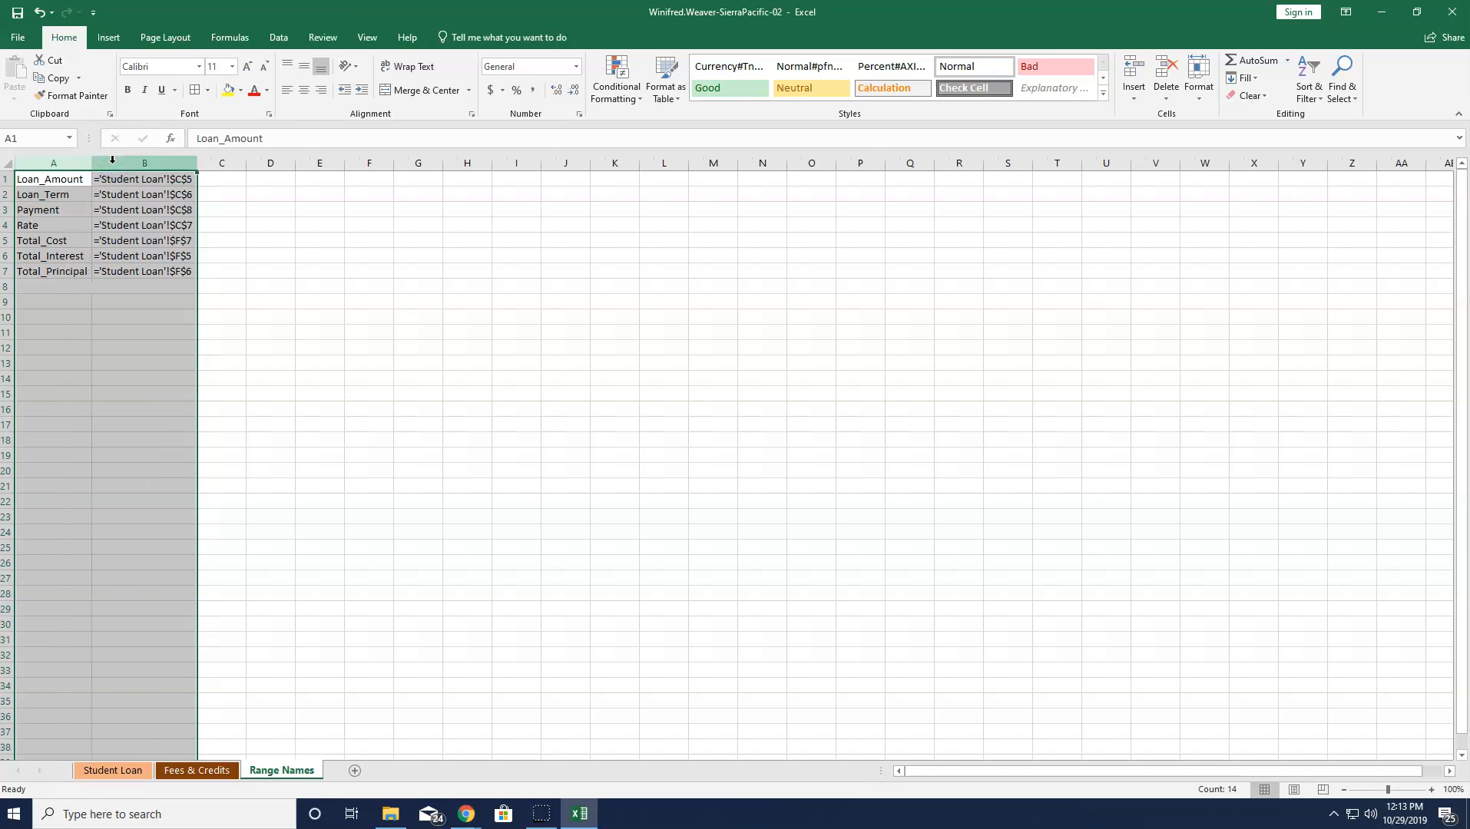
click(18, 14)
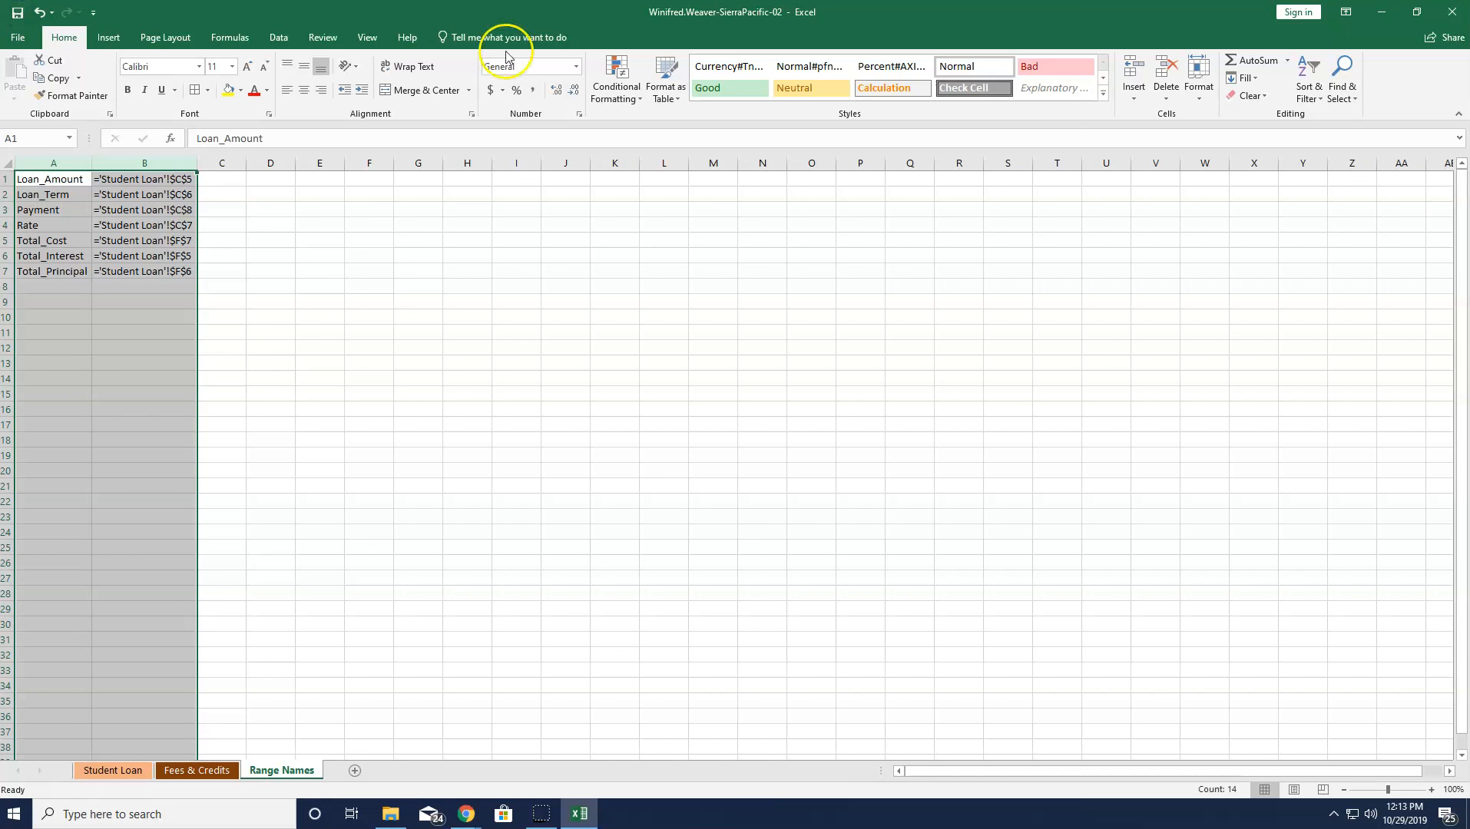
click(1450, 13)
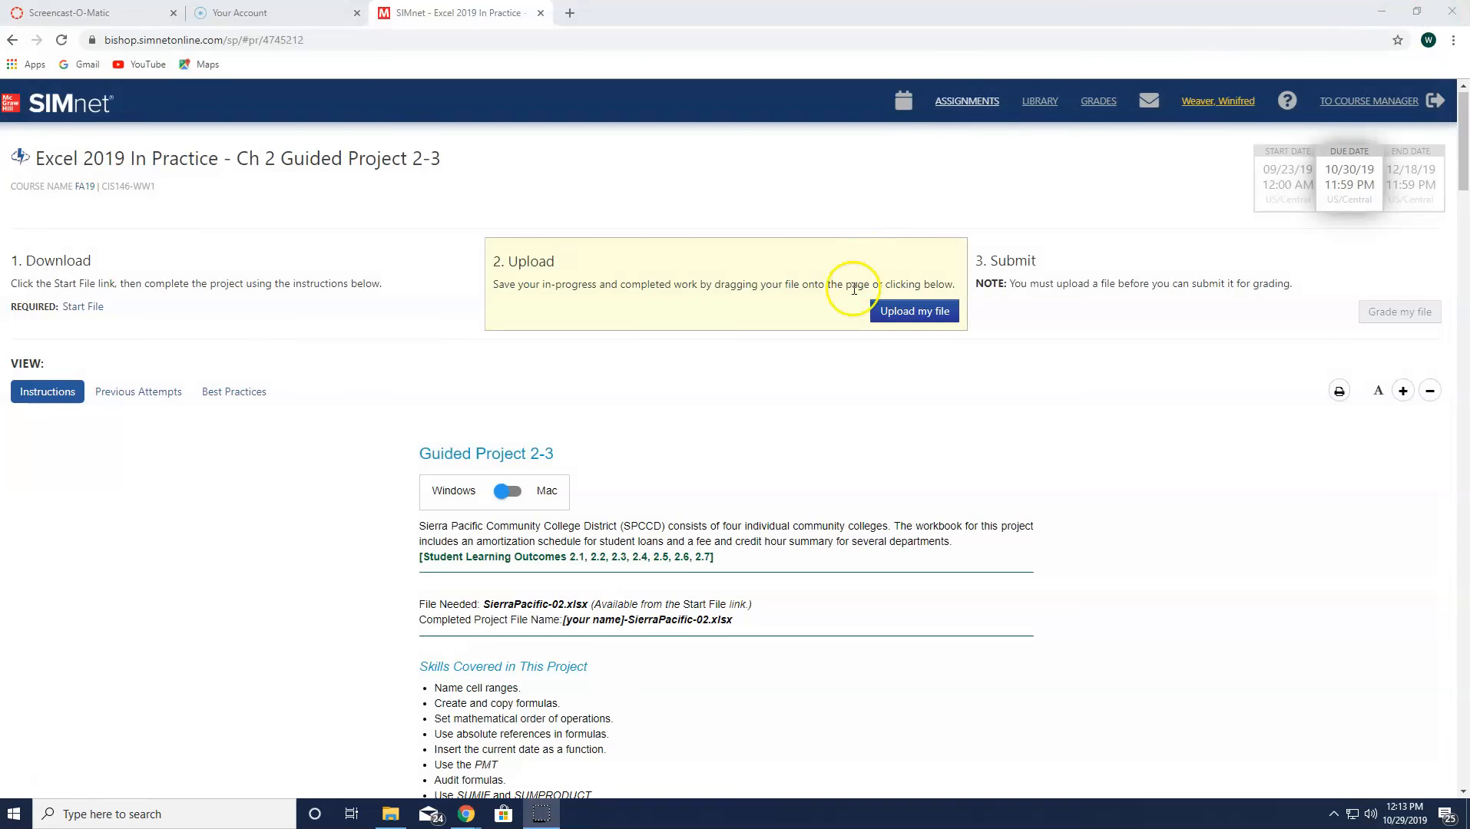
- Upload the completed SierraPacific-02 workbook from the Downloads folder to the Guided Project 2-3 page in SIMnet
click(930, 319)
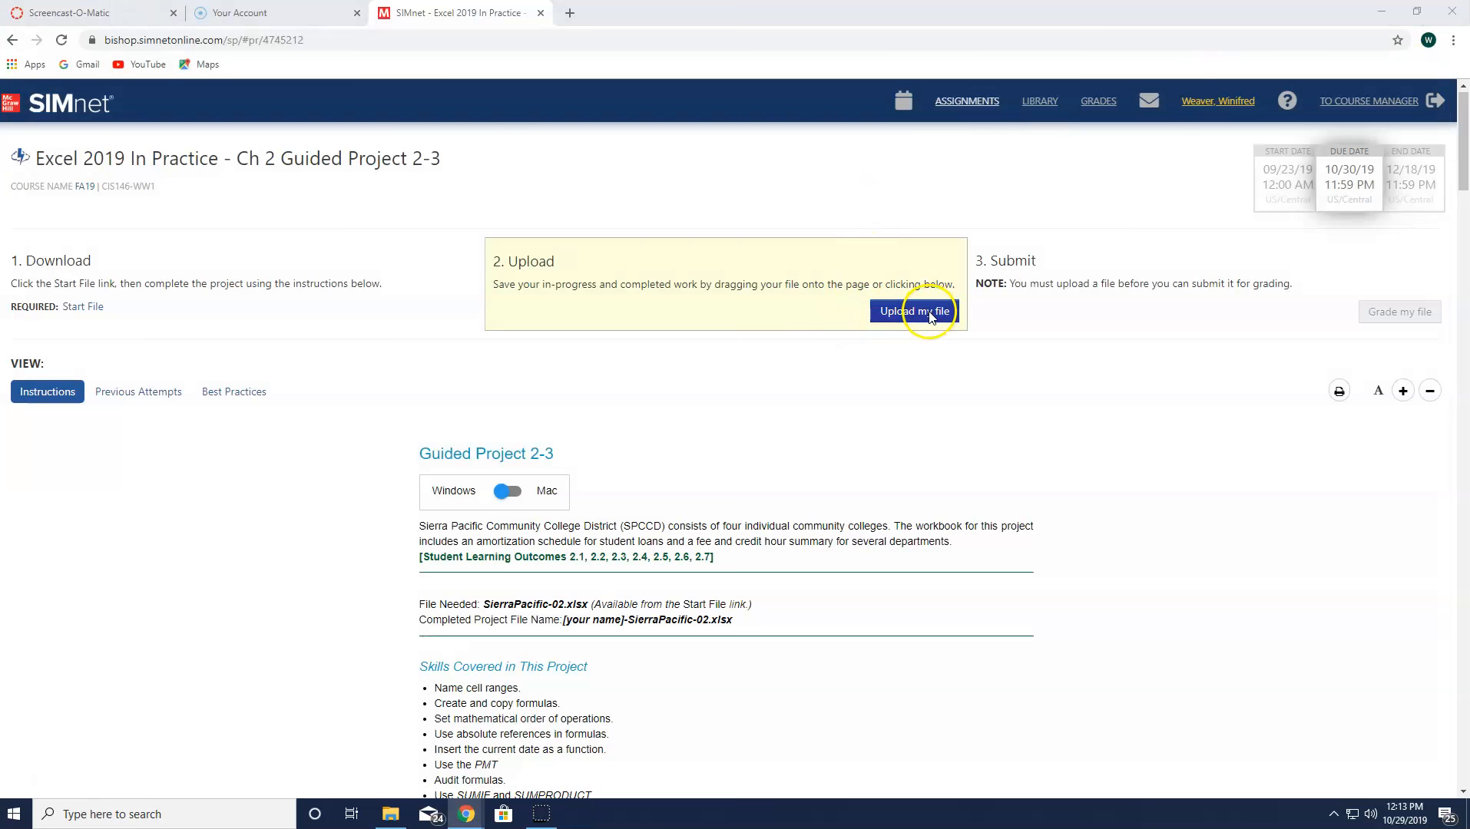
click(89, 134)
click(203, 129)
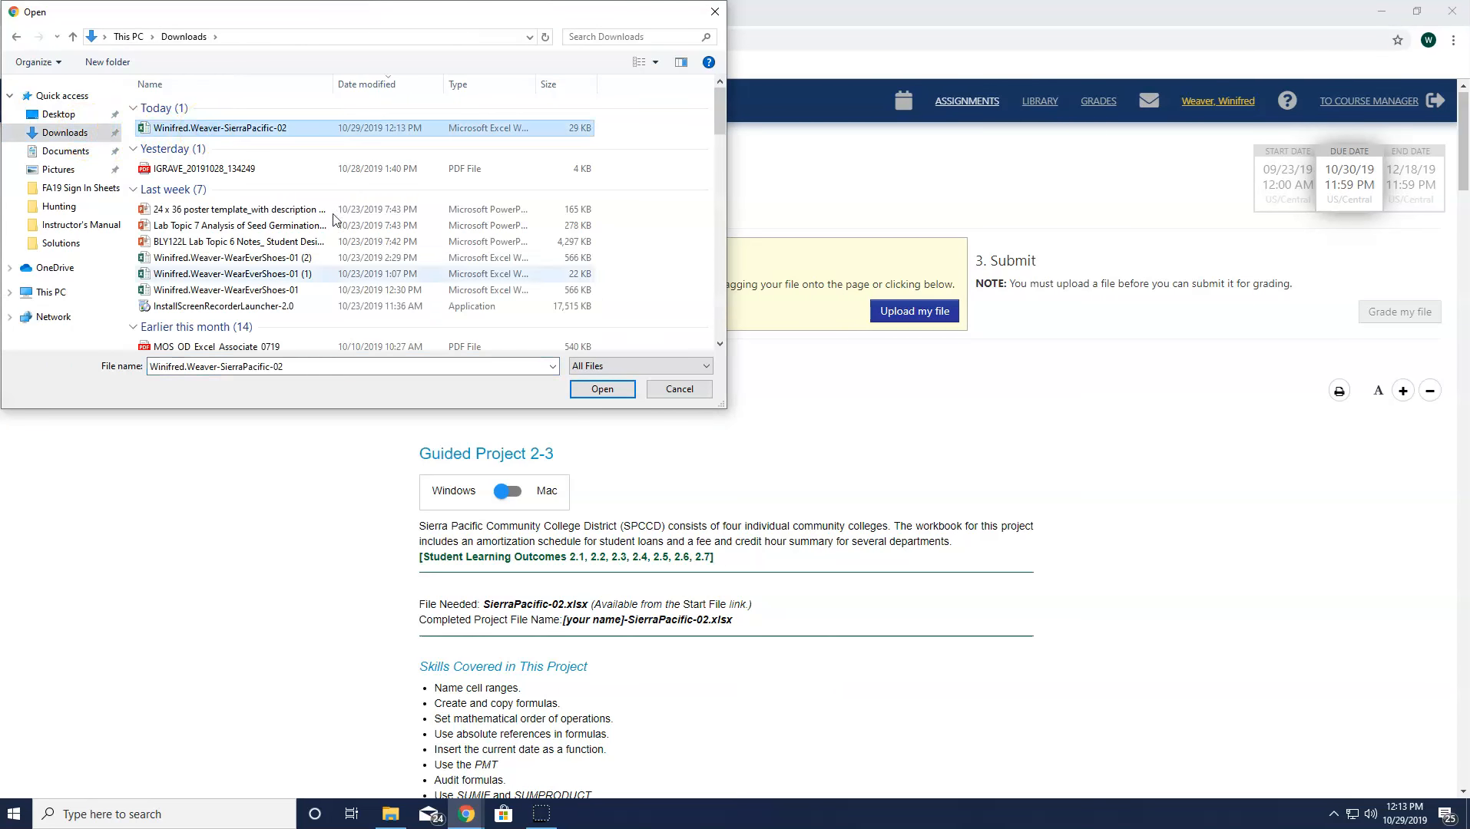
click(606, 389)
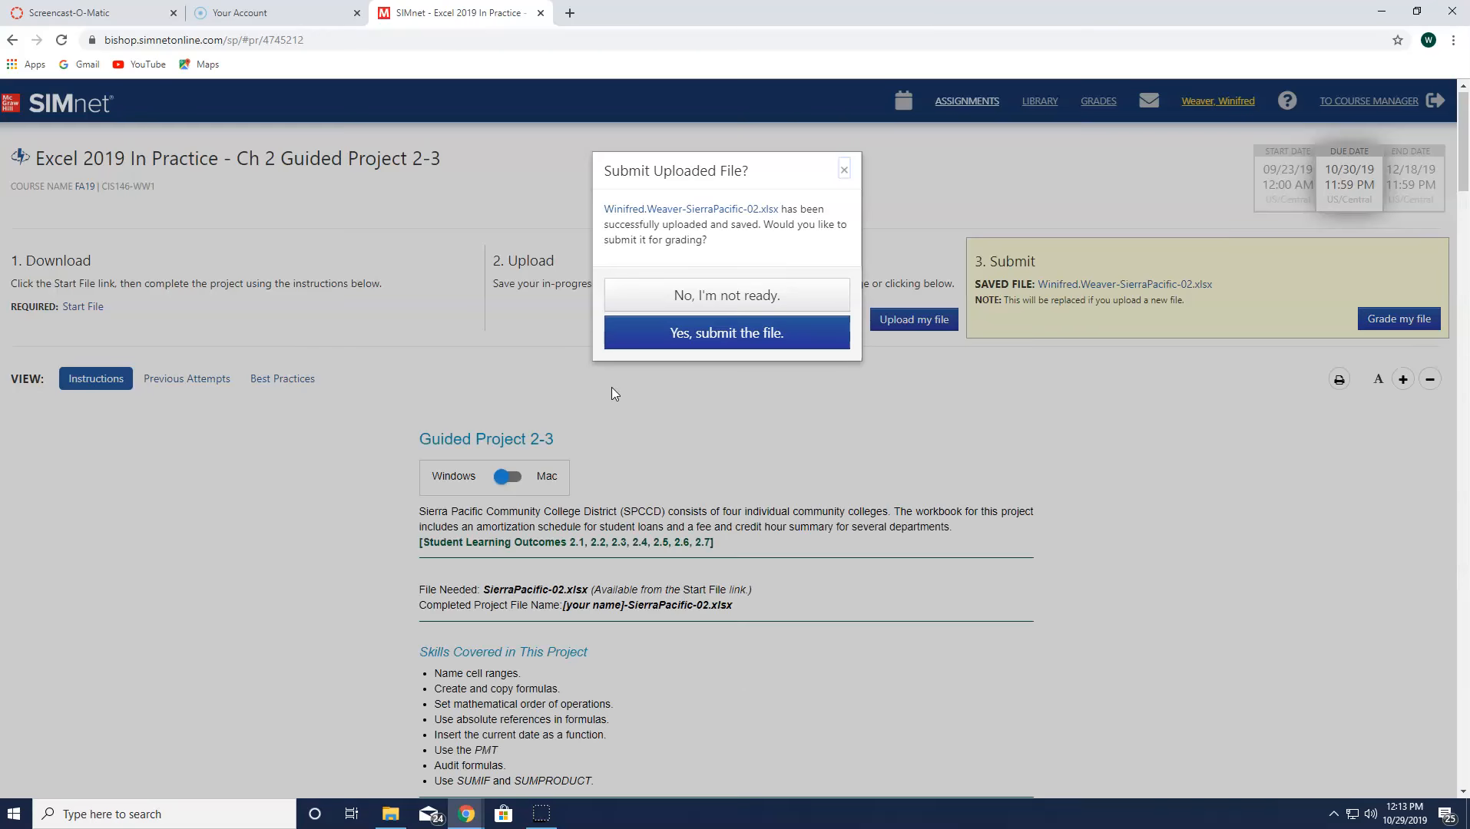
- Submit the uploaded workbook for grading and look over the graded results
click(733, 336)
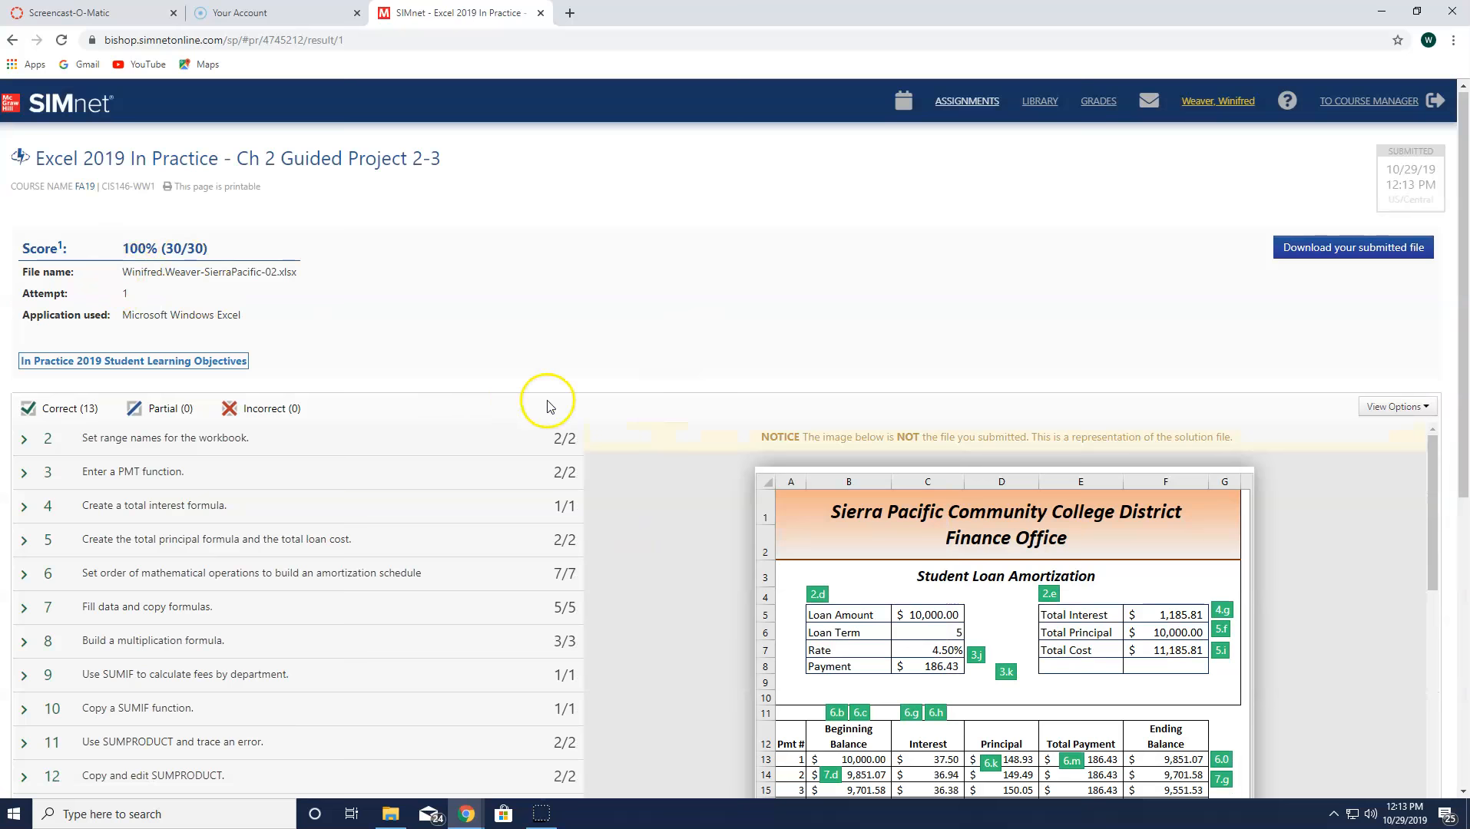
scroll(551, 408, down, 3)
scroll(551, 408, up, 3)
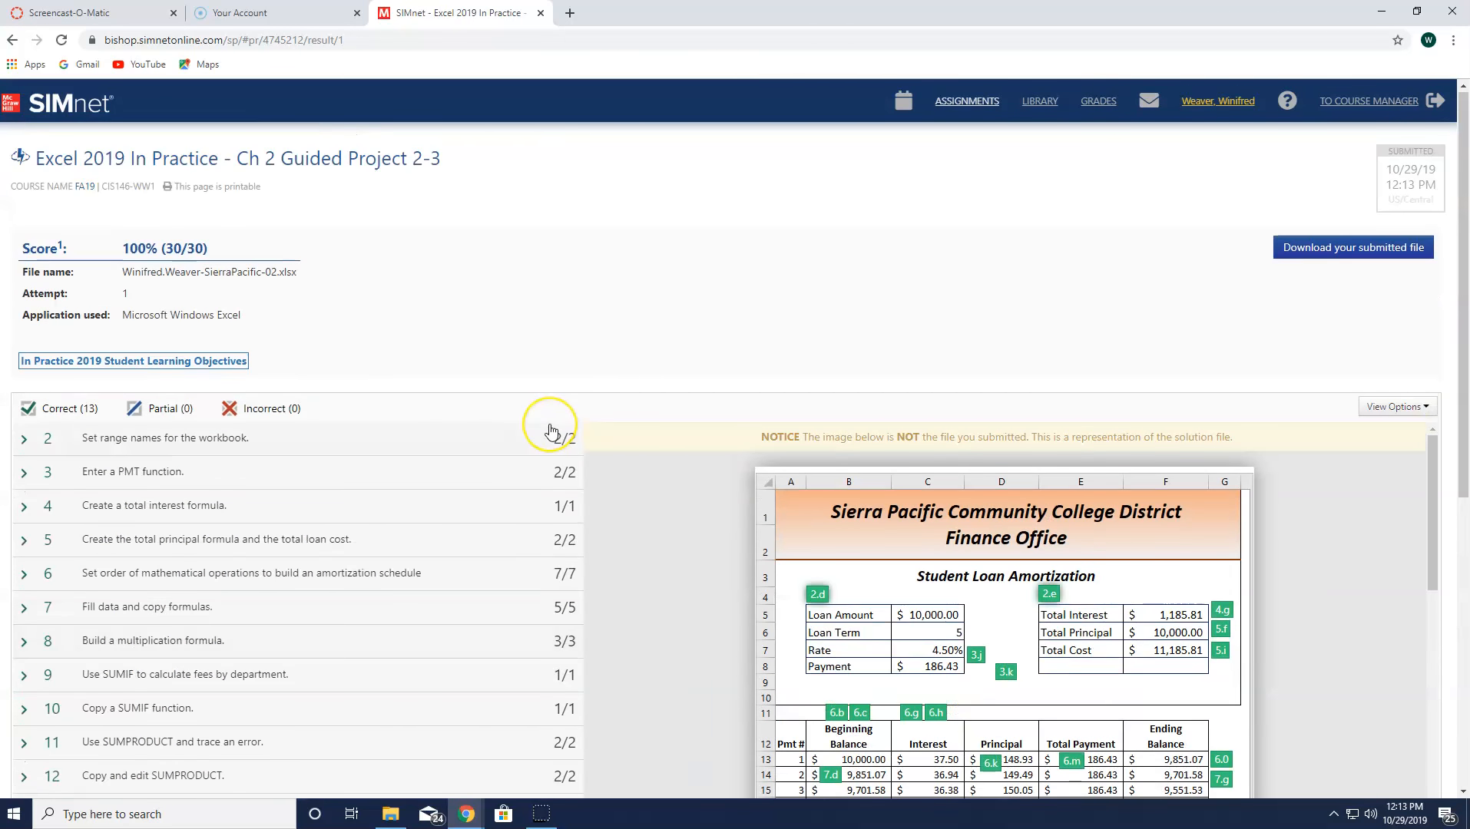